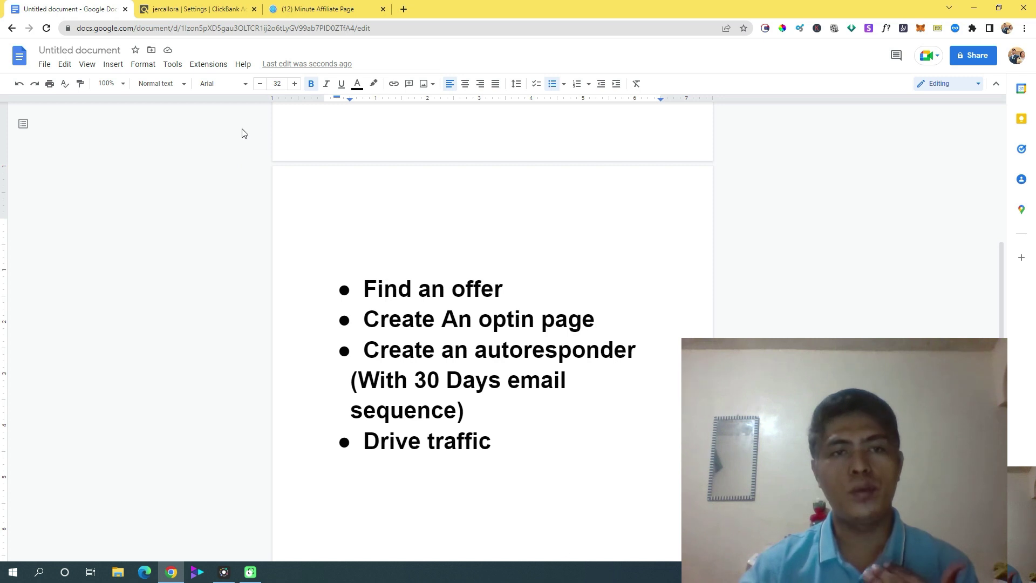
# - Open getresponse.com in a new browser tab and log in to the account
pyautogui.click(402, 10)
pyautogui.click(132, 9)
pyautogui.click(445, 13)
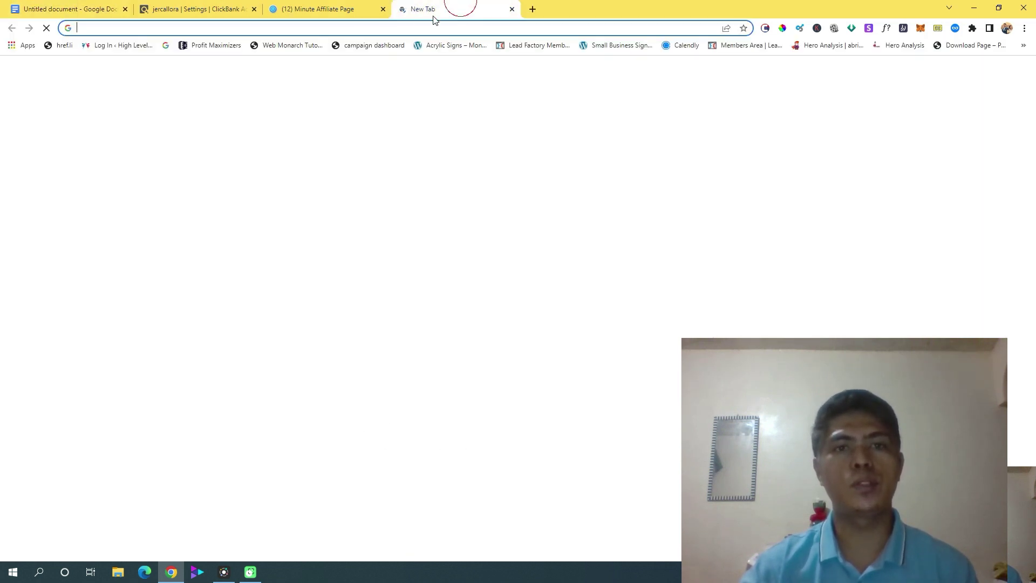
pyautogui.click(398, 25)
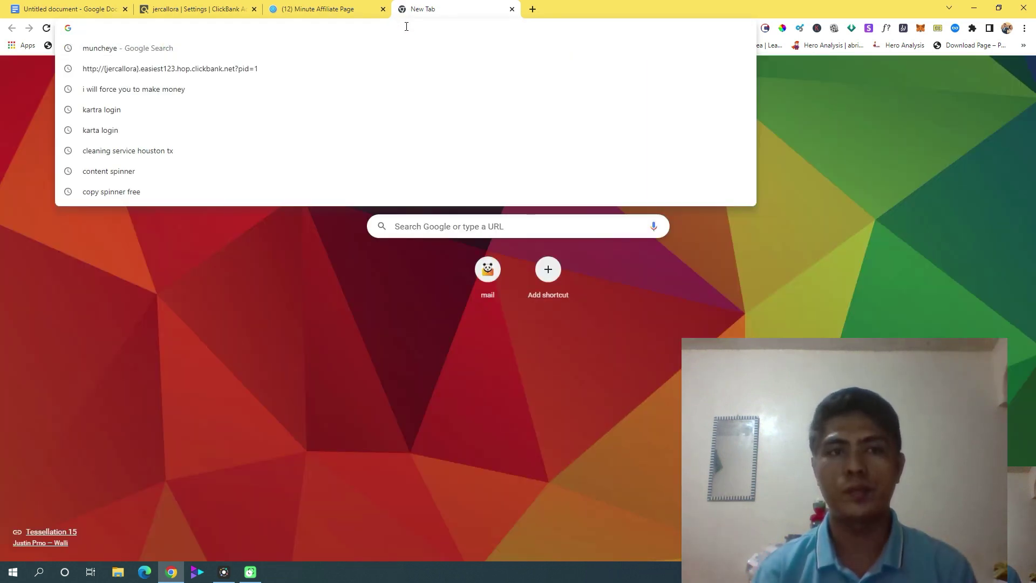
pyautogui.write('get')
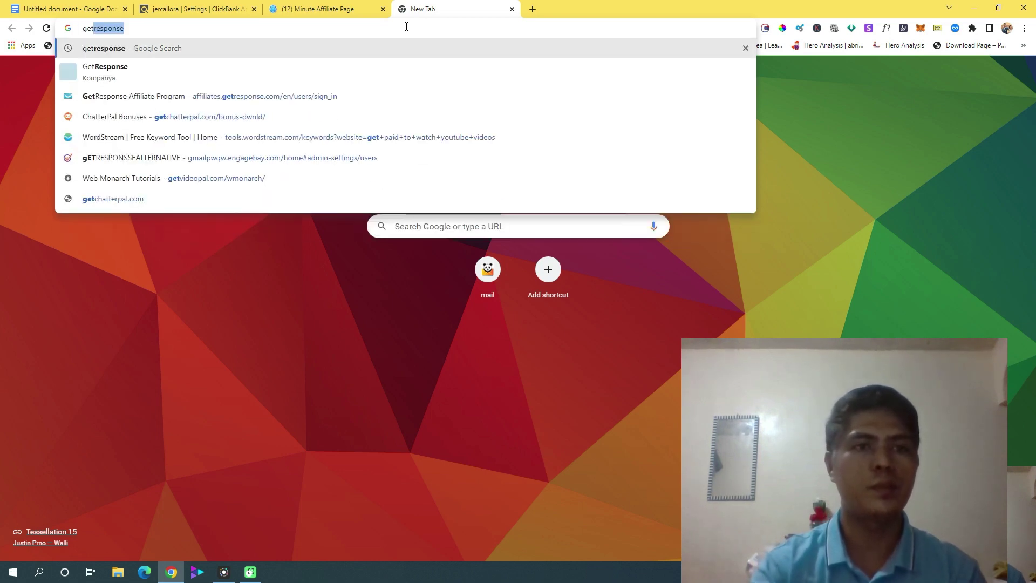
pyautogui.write('response.co,')
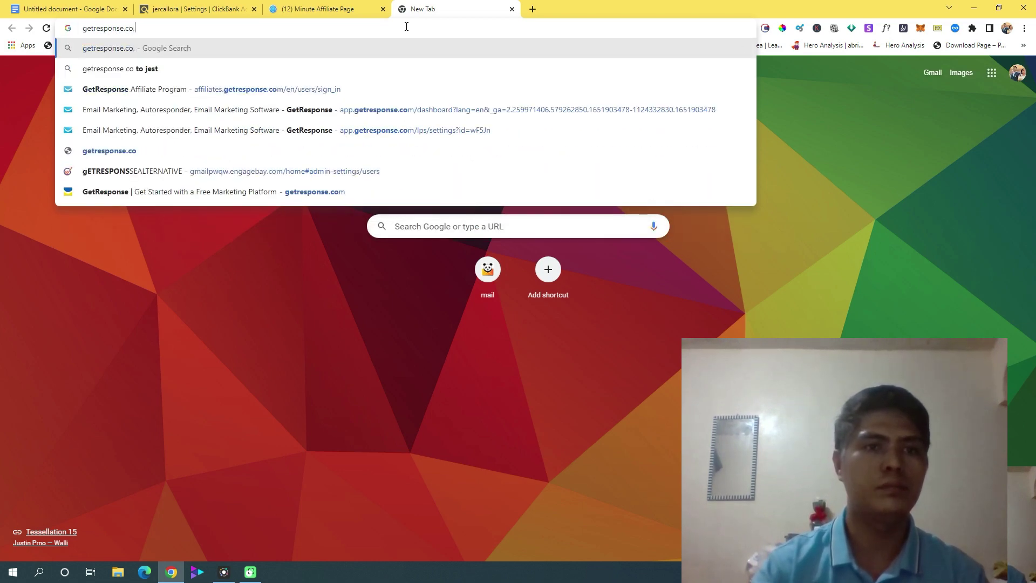
pyautogui.press('BackSpace')
pyautogui.write('m')
pyautogui.press('Return')
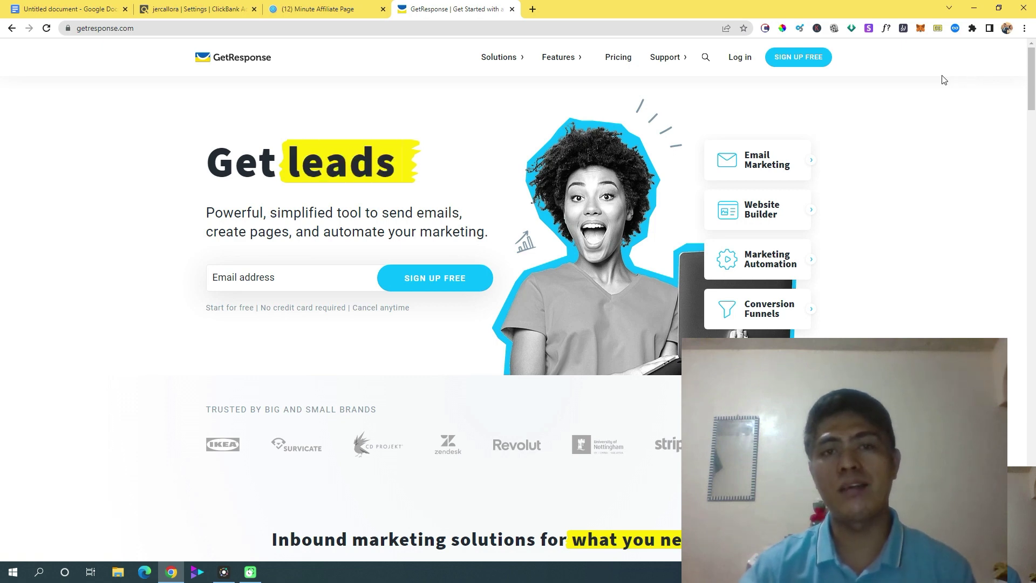
pyautogui.click(738, 58)
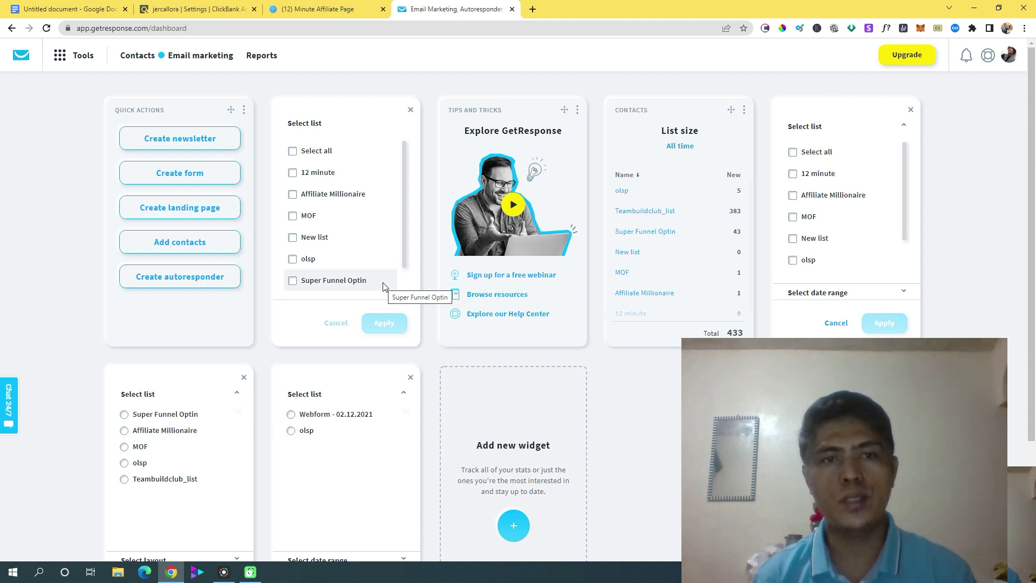
# - Create a new contact list named 12 Minute AS
pyautogui.click(144, 59)
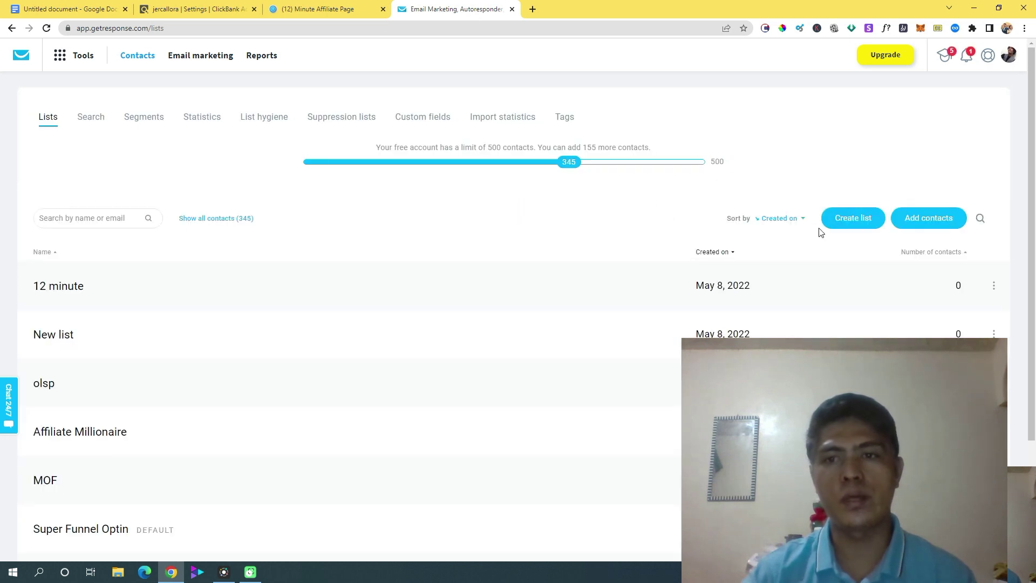
pyautogui.click(852, 221)
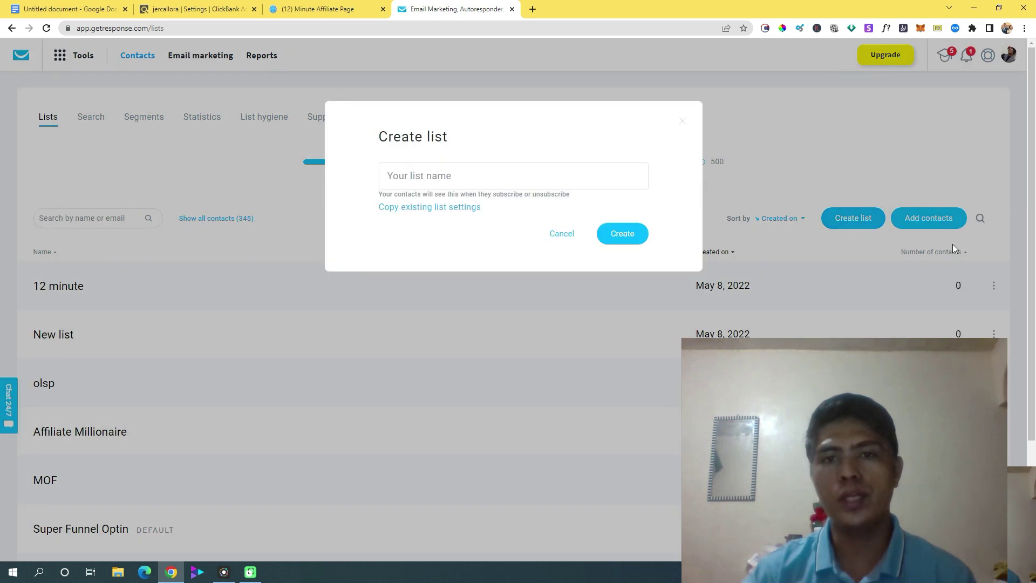
pyautogui.click(425, 170)
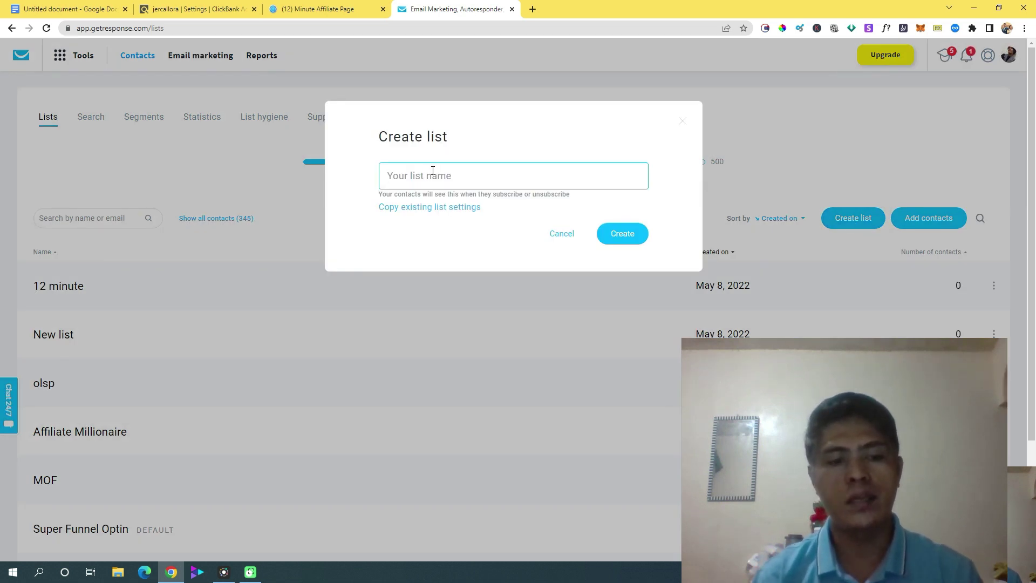
pyautogui.write('12 Mu')
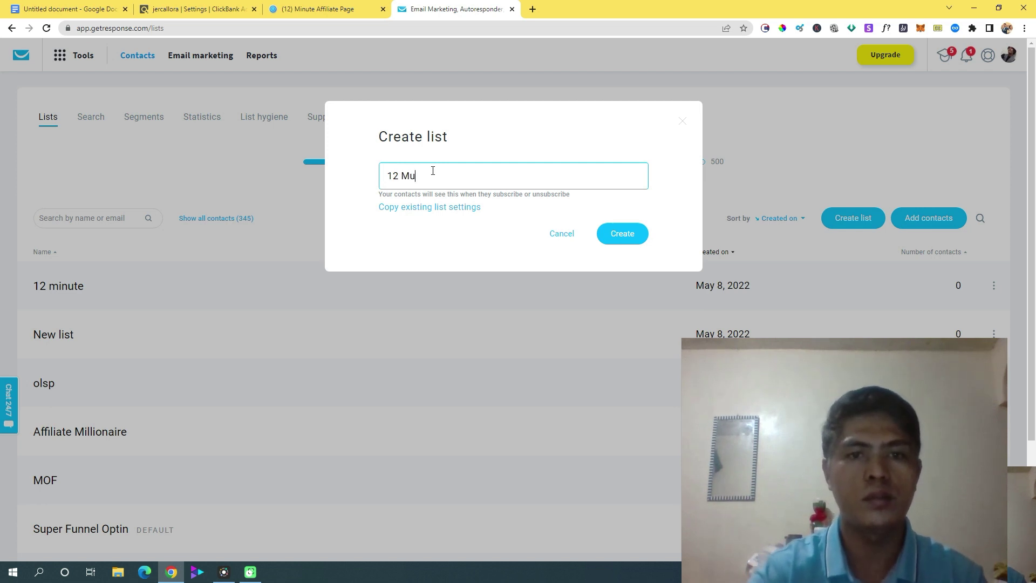
pyautogui.press('BackSpace')
pyautogui.write('inute AS')
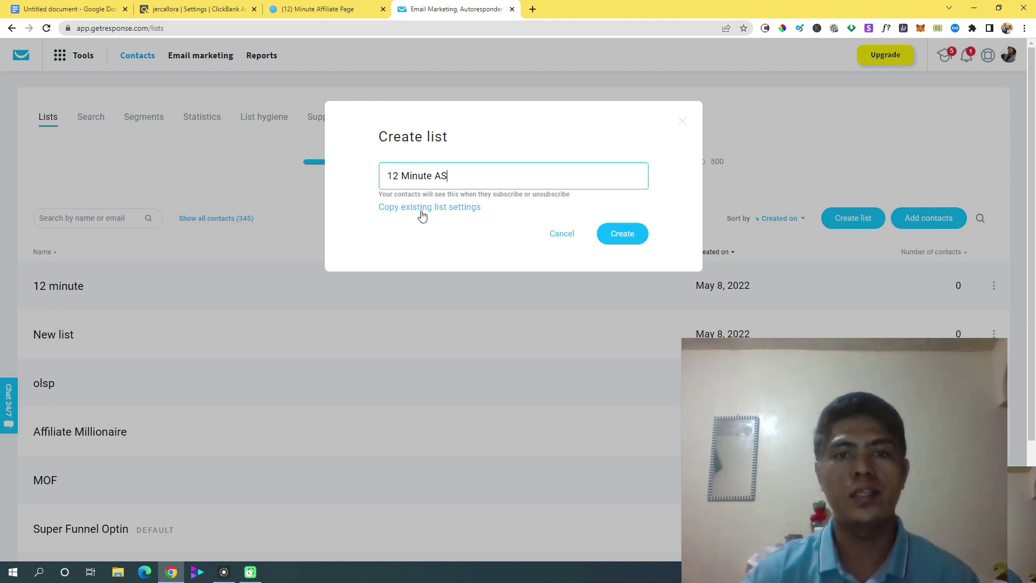
pyautogui.click(611, 237)
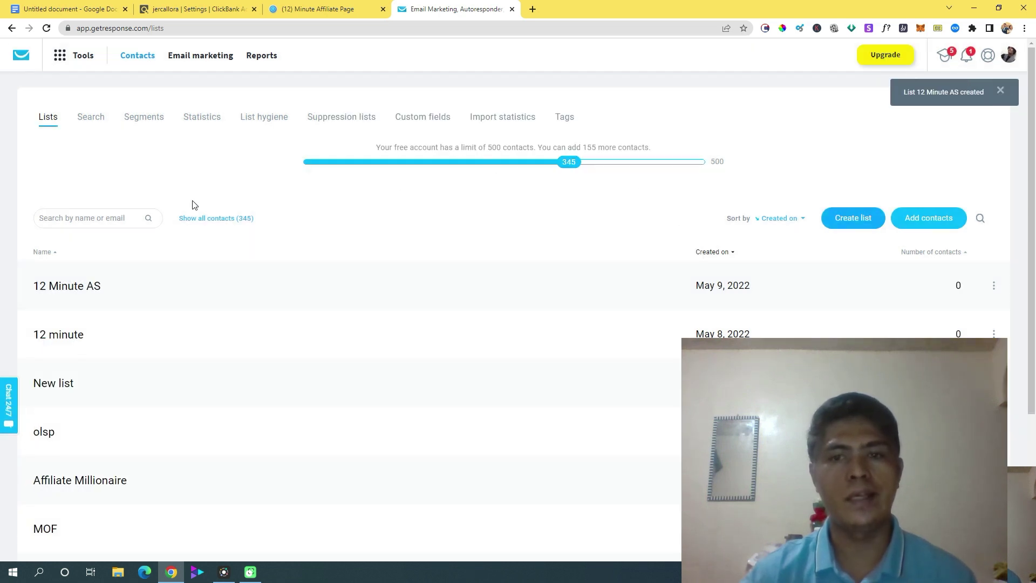
# - Start a new landing page from the dashboard using the build-from-scratch design Plain Template 10
pyautogui.scroll(-1, 257, 229)
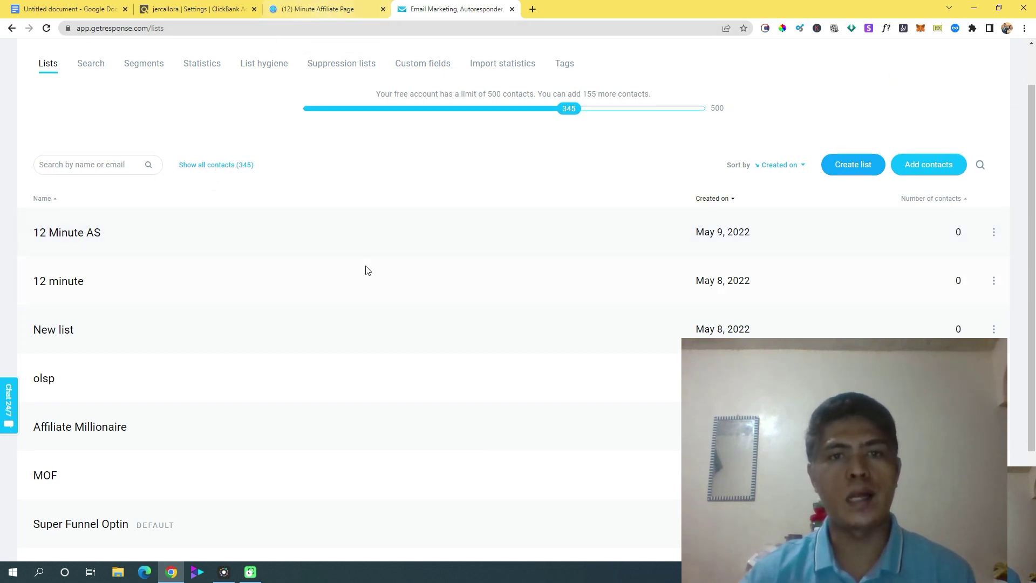
pyautogui.scroll(1, 363, 270)
pyautogui.click(19, 54)
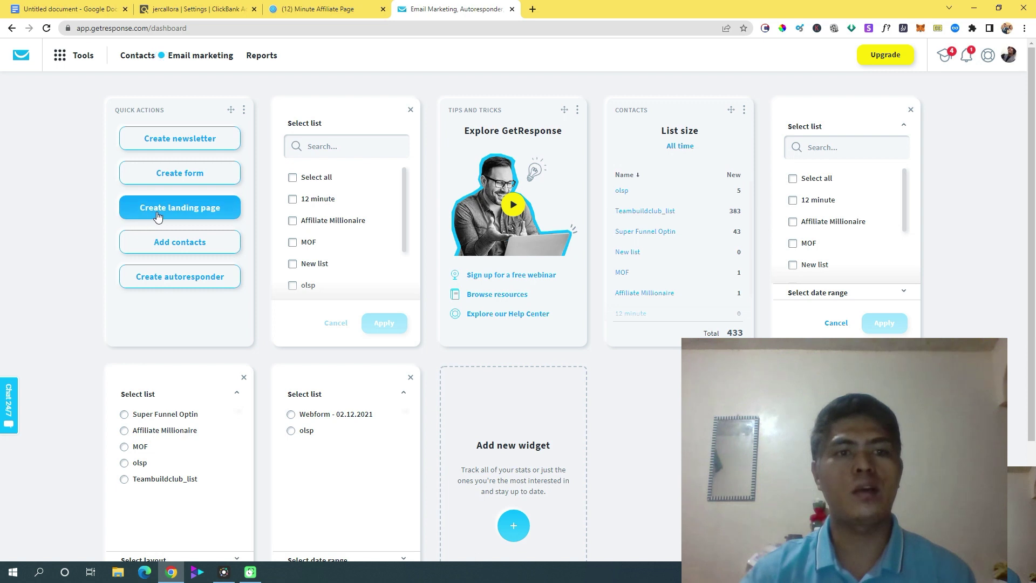
pyautogui.click(196, 216)
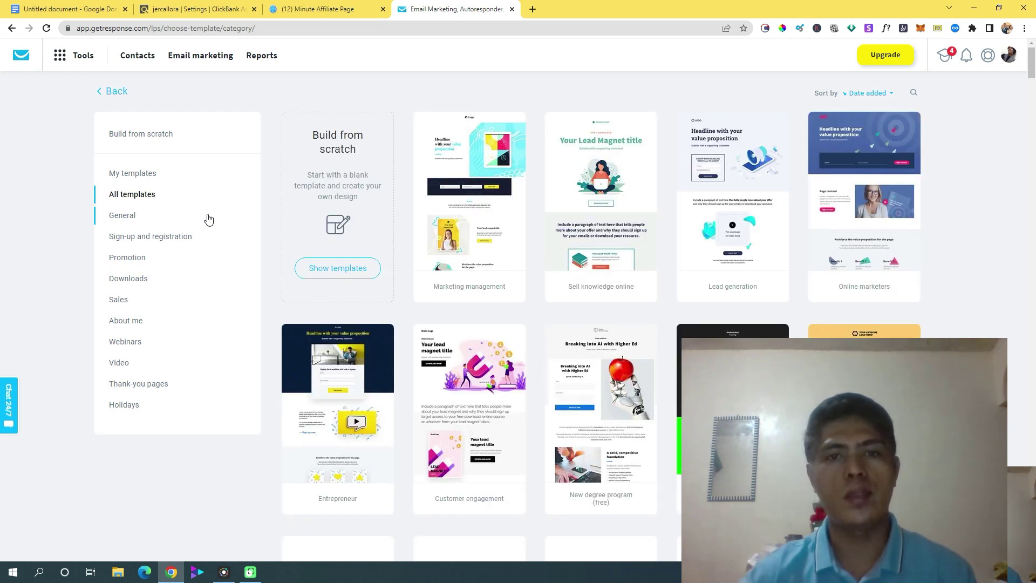
pyautogui.scroll(-2, 669, 272)
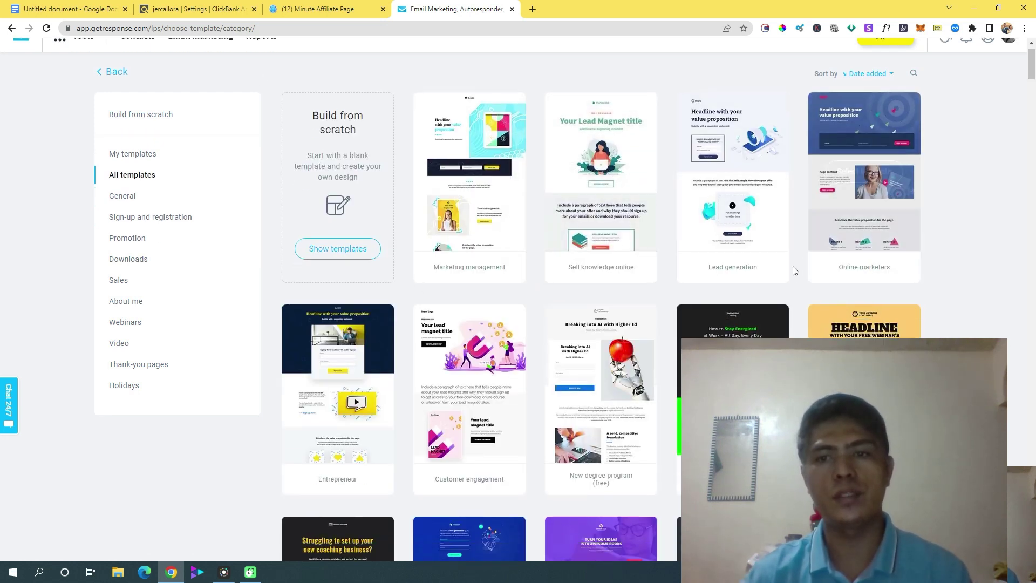
pyautogui.scroll(2, 539, 294)
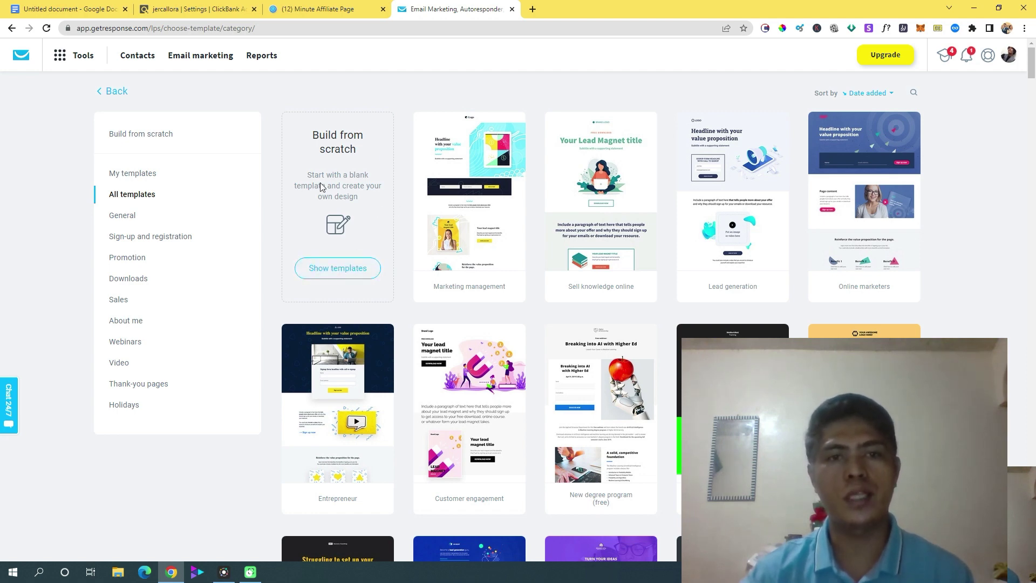
pyautogui.click(341, 268)
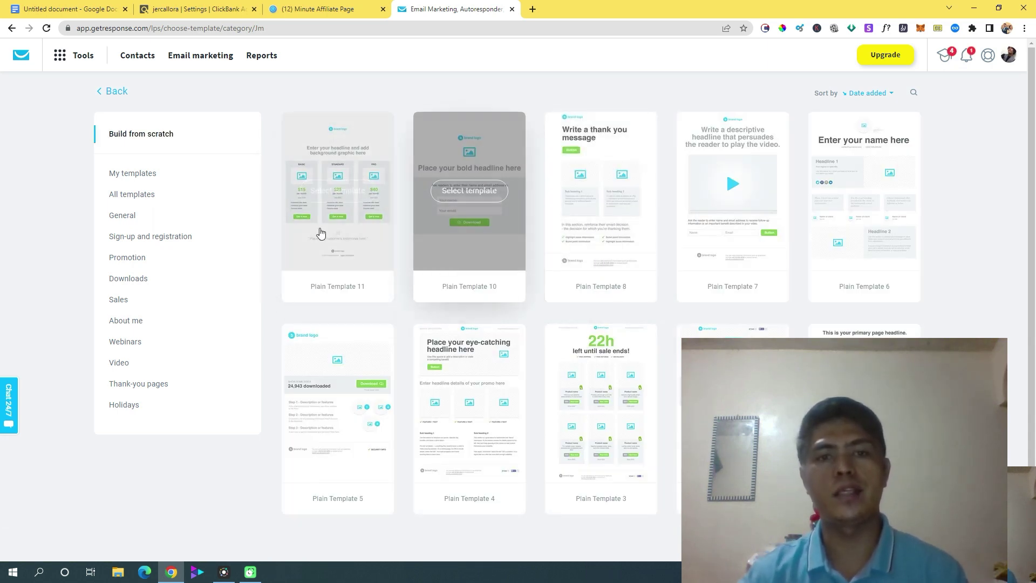
pyautogui.click(469, 191)
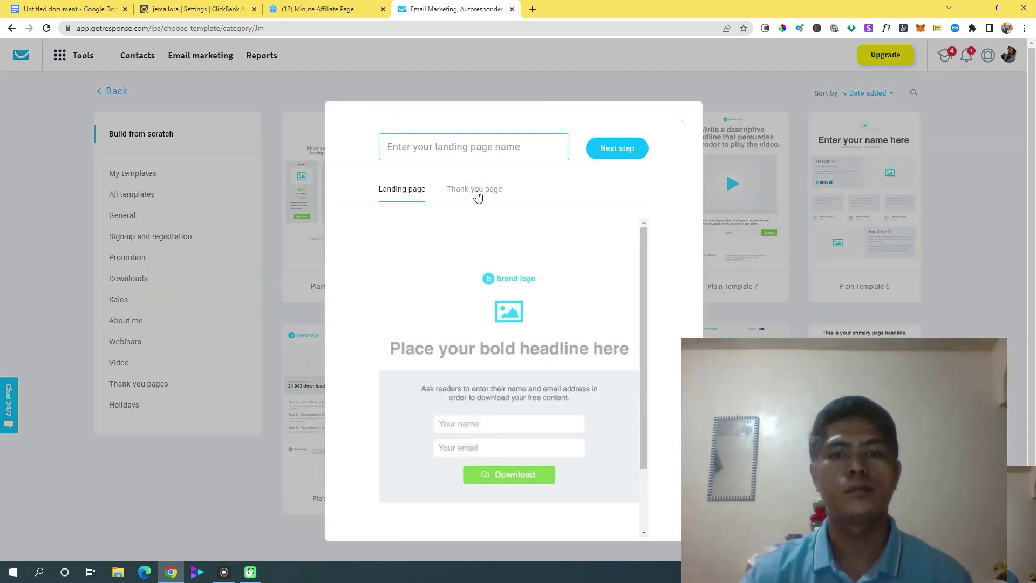
# - Name the landing page 12 minute and continue to the page editor
pyautogui.scroll(-2, 567, 275)
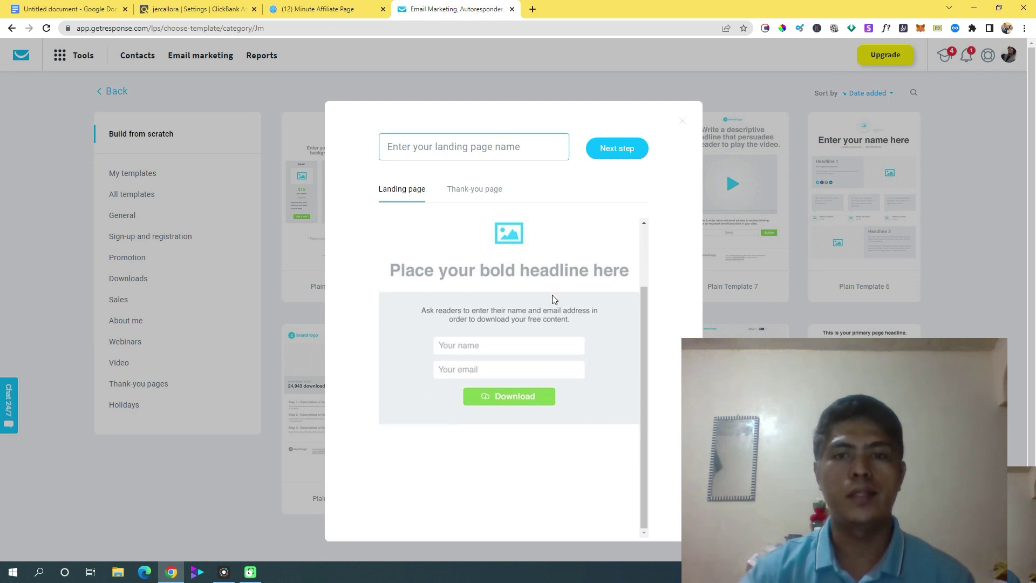
pyautogui.click(484, 145)
pyautogui.write('cc')
pyautogui.press('BackSpace')
pyautogui.press('BackSpace')
pyautogui.write('12 minute')
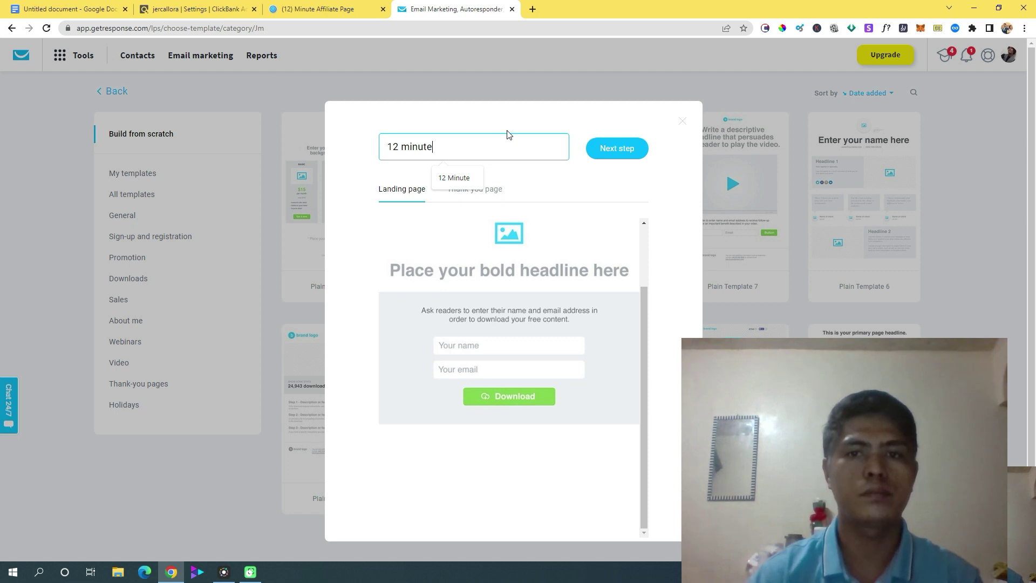
pyautogui.click(629, 149)
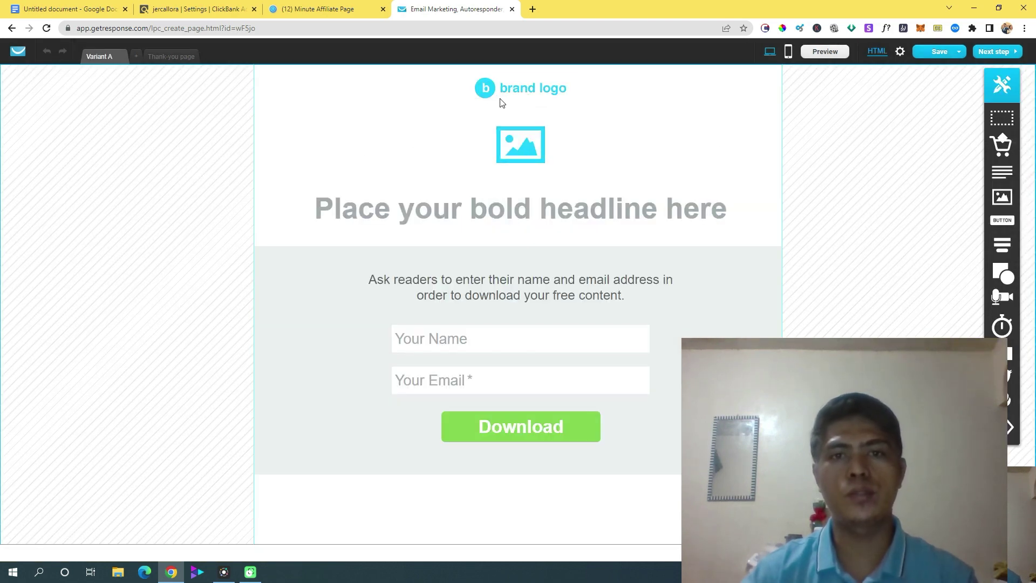
# - Delete the brand logo and the image placeholder above the headline
pyautogui.click(524, 96)
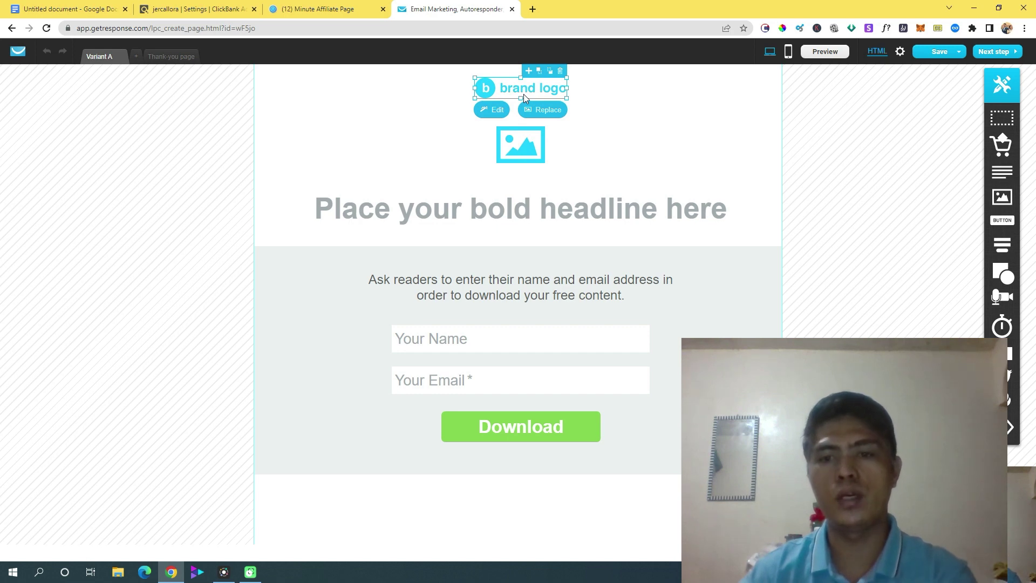
pyautogui.press('Delete')
pyautogui.click(582, 126)
pyautogui.click(511, 139)
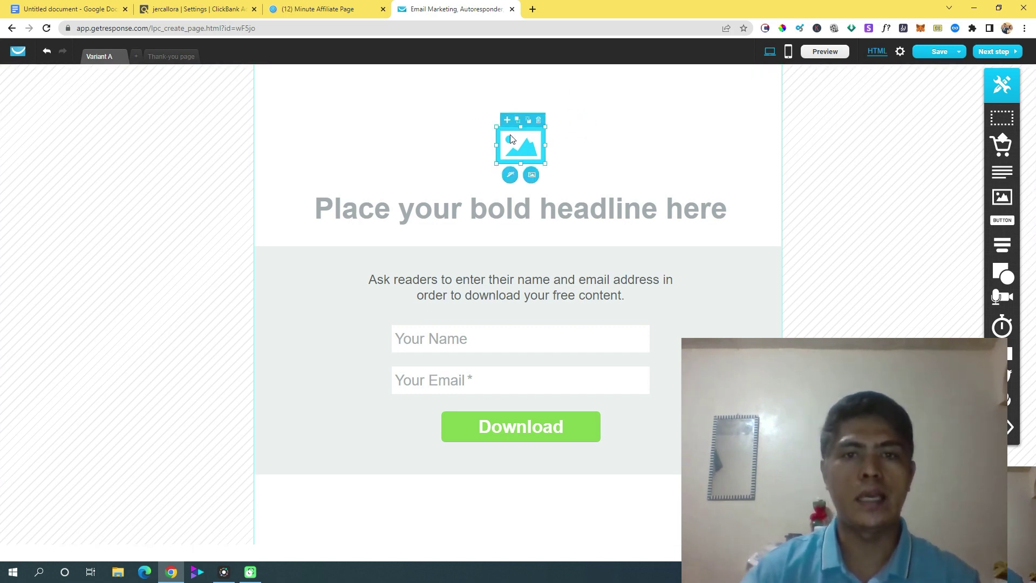
pyautogui.press('Delete')
pyautogui.click(509, 138)
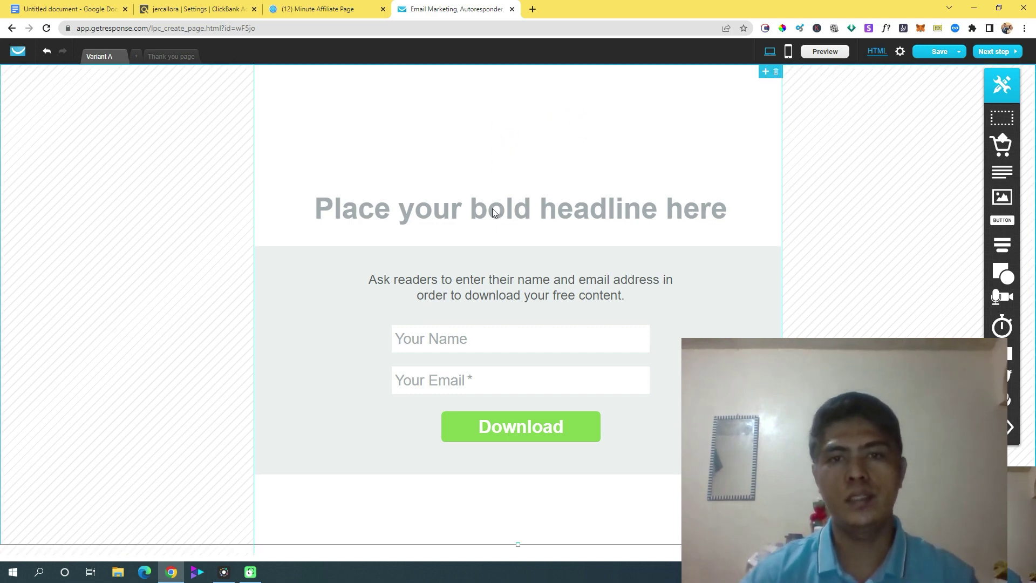
# - Move the headline up to the top of the page and delete the instruction paragraph above the form fields
pyautogui.click(498, 216)
pyautogui.moveTo(529, 209); pyautogui.dragTo(524, 105)
pyautogui.click(869, 174)
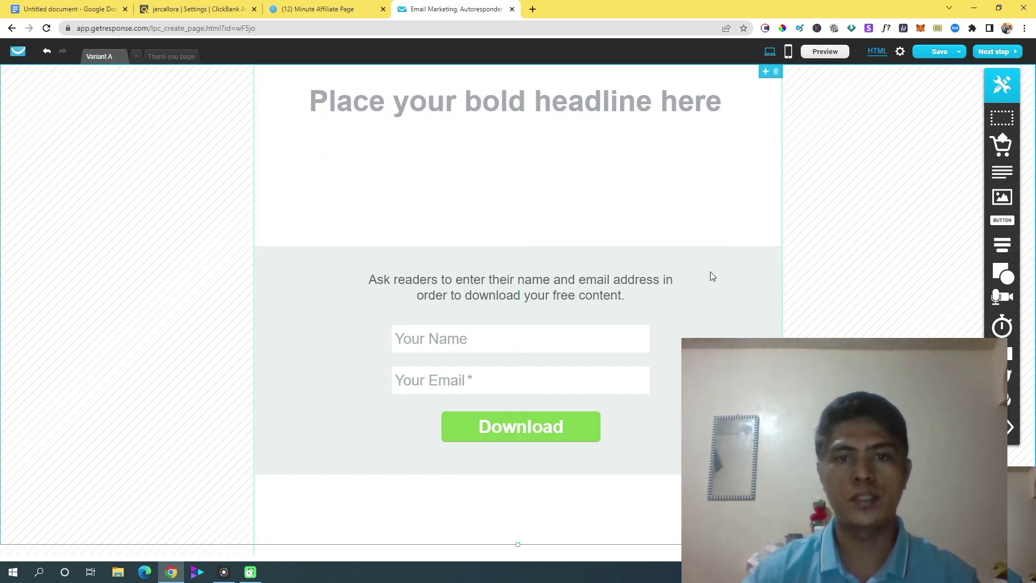
pyautogui.click(445, 294)
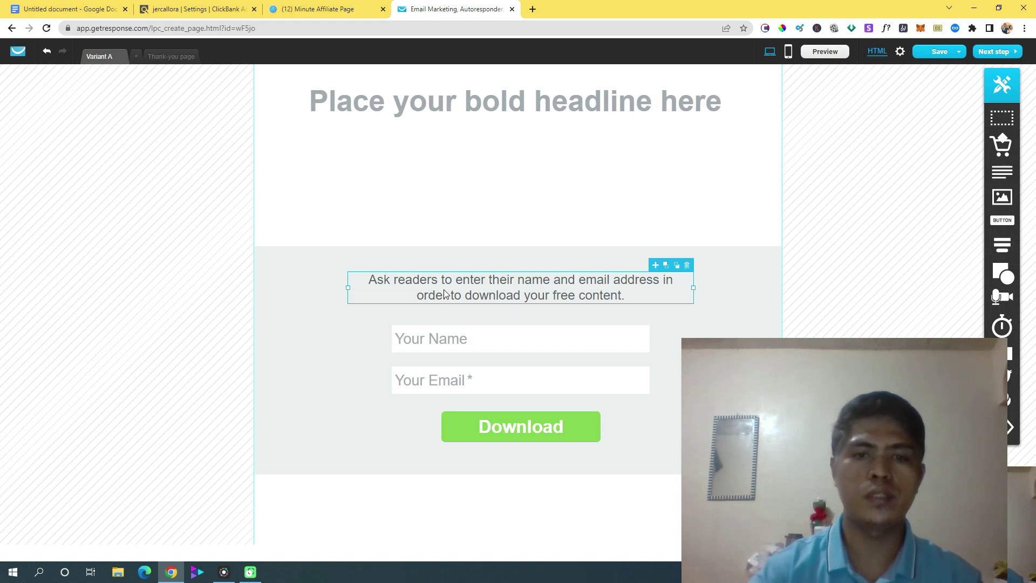
pyautogui.press('Delete')
# - Shorten the grey form background from its upper edge and reposition the webform inside it
pyautogui.click(529, 267)
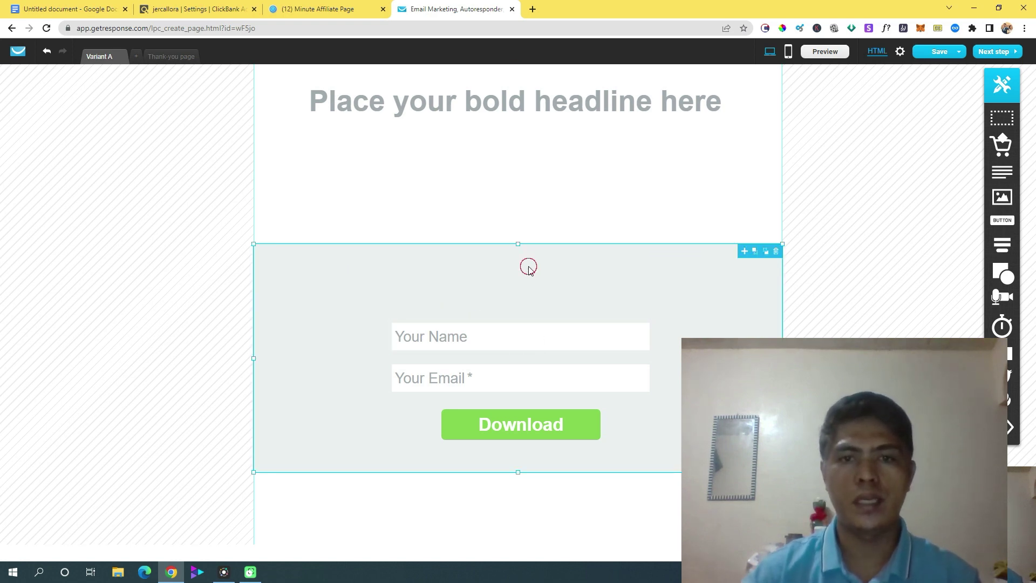
pyautogui.moveTo(522, 248); pyautogui.dragTo(521, 283)
pyautogui.moveTo(541, 395); pyautogui.dragTo(541, 368)
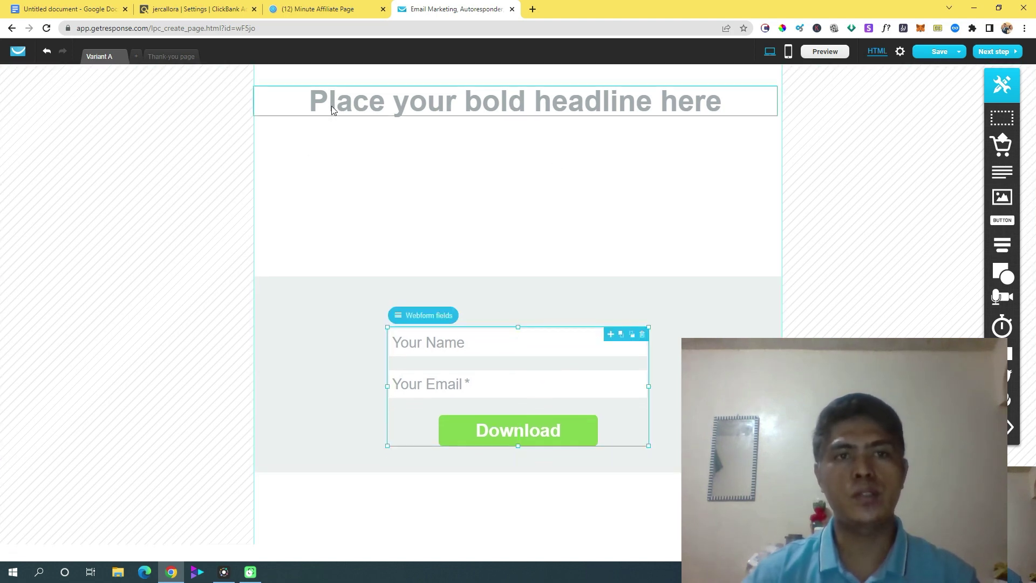
# - Switch to the Google Docs document and copy the affiliate link under Funnel 3, Grandma Can Do It sales video
pyautogui.click(64, 9)
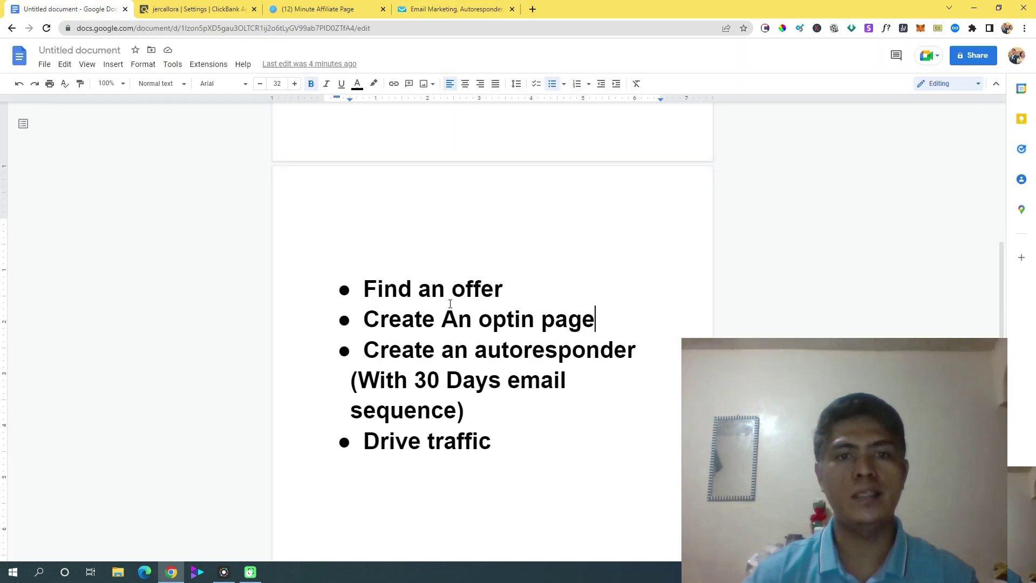
pyautogui.scroll(-10, 458, 298)
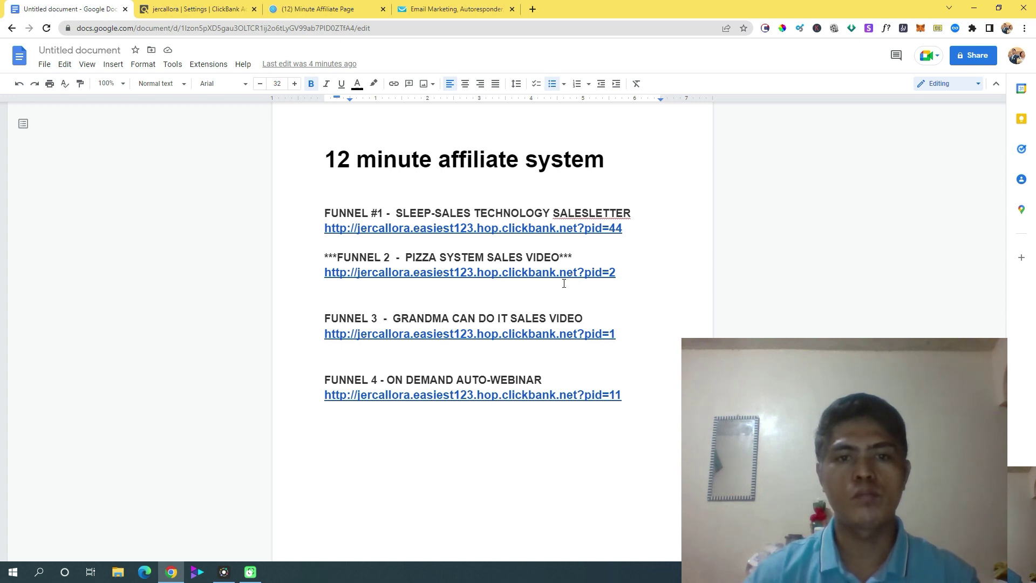
pyautogui.moveTo(620, 337); pyautogui.dragTo(329, 333)
pyautogui.moveTo(335, 333); pyautogui.dragTo(616, 335)
pyautogui.rightClick(574, 334)
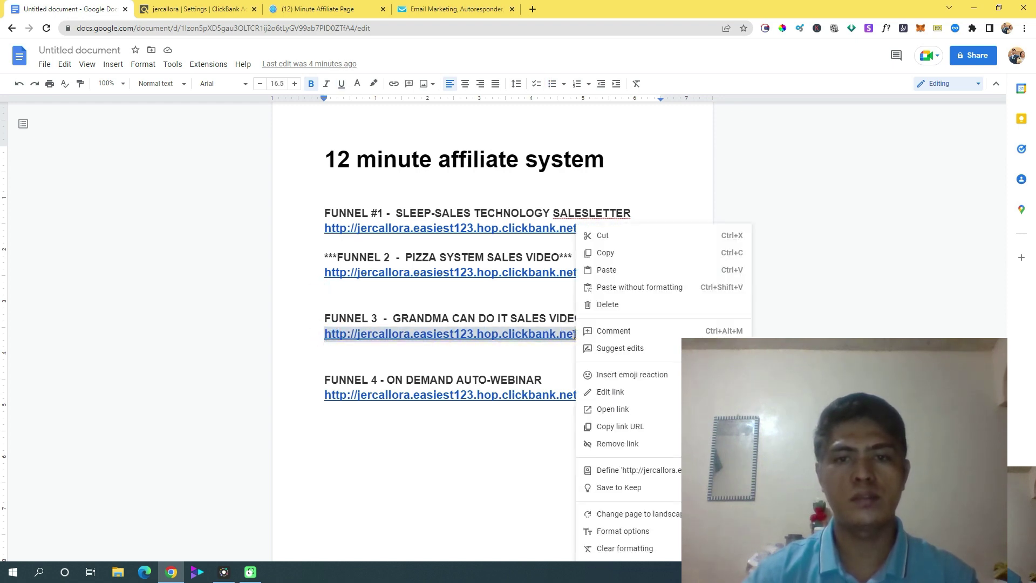
pyautogui.click(635, 253)
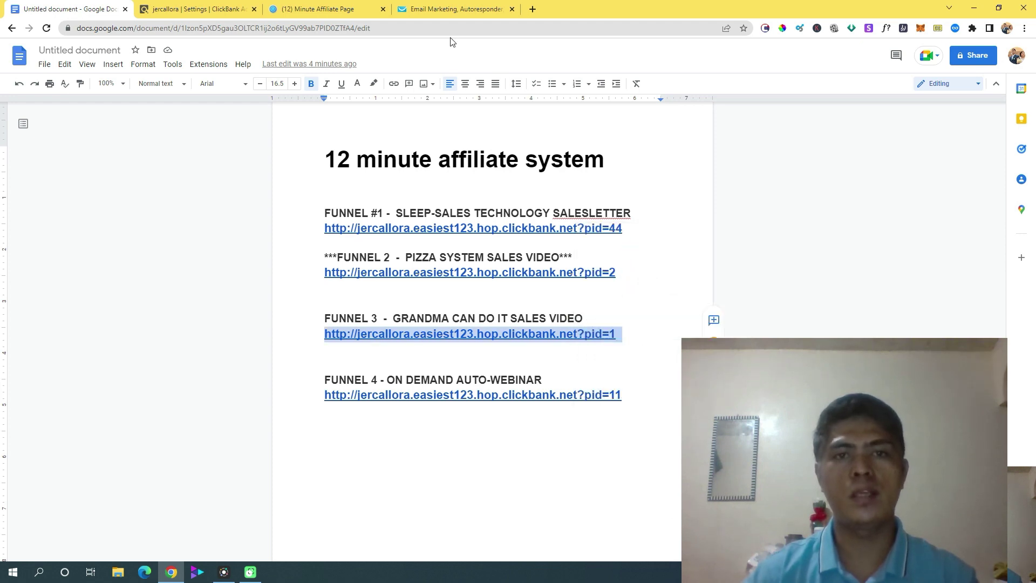
# - Open the copied Funnel 3 affiliate link in a new browser tab
pyautogui.hotkey('ctrl', 't')
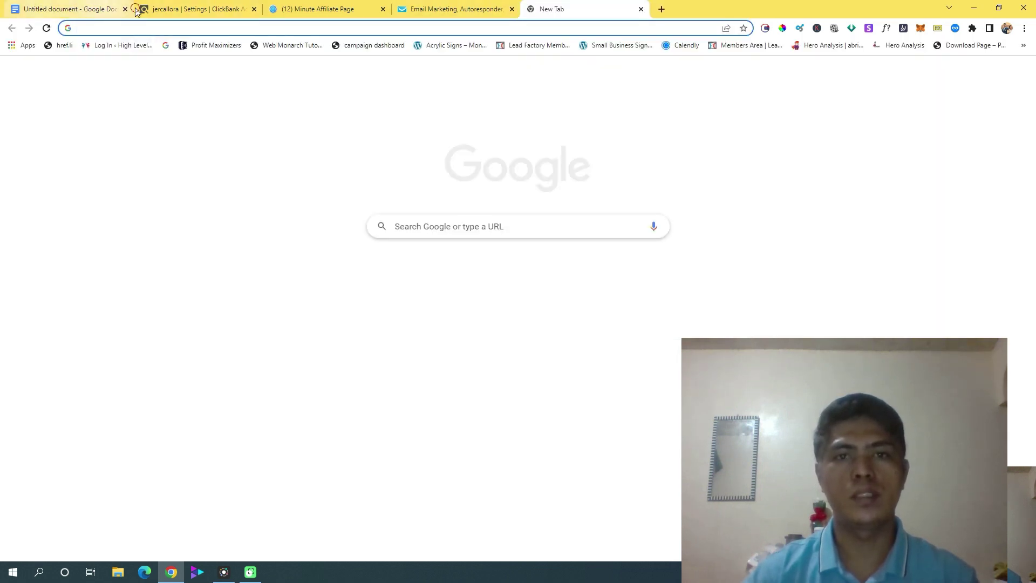
pyautogui.click(141, 10)
pyautogui.click(556, 9)
pyautogui.click(554, 29)
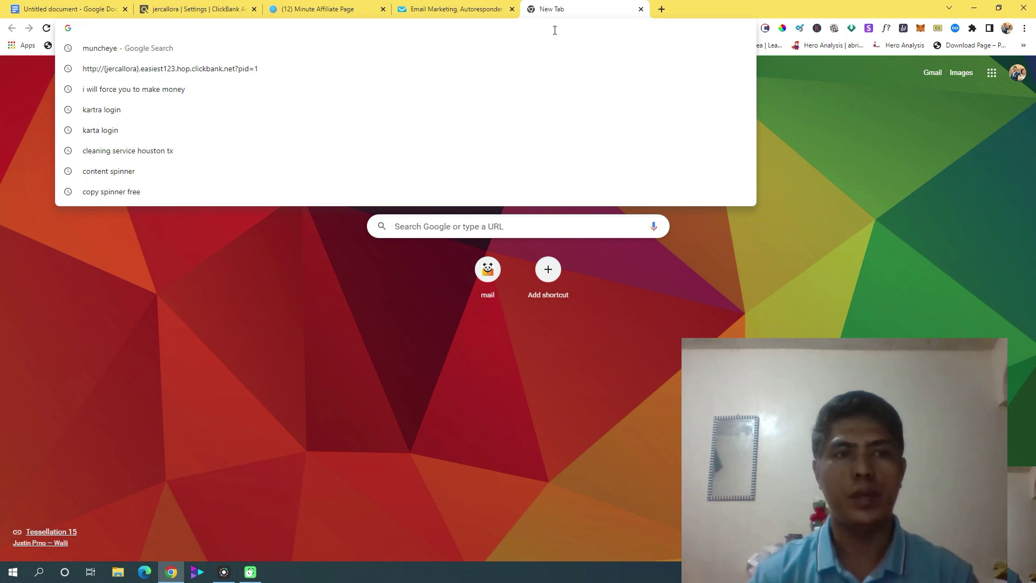
pyautogui.hotkey('ctrl', 'v')
pyautogui.press('Return')
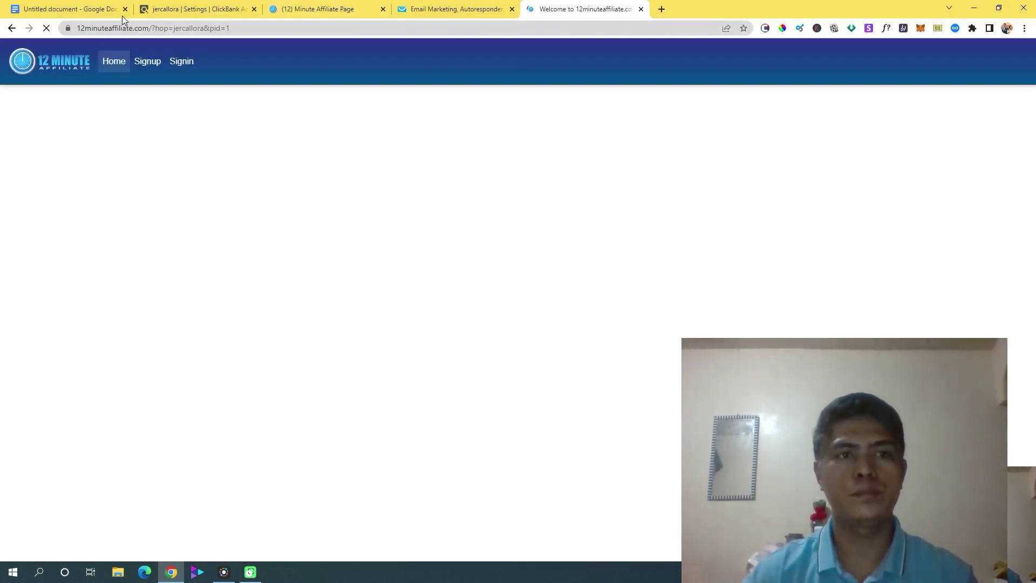
pyautogui.click(76, 9)
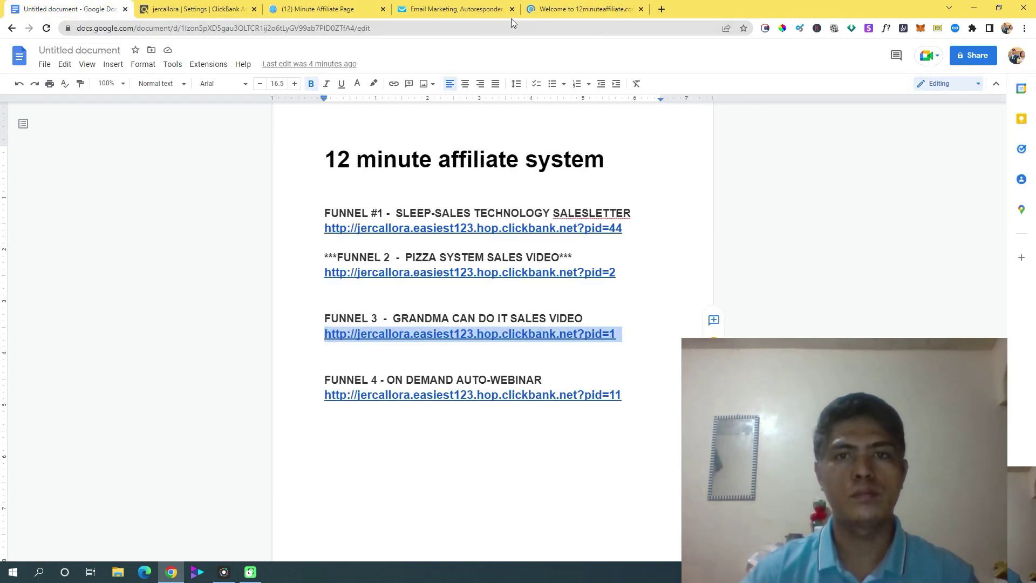
pyautogui.click(582, 10)
# - Copy the Funnel #1 Sleep-Sales Technology link from the Google Docs document and open it in another new browser tab
pyautogui.click(103, 9)
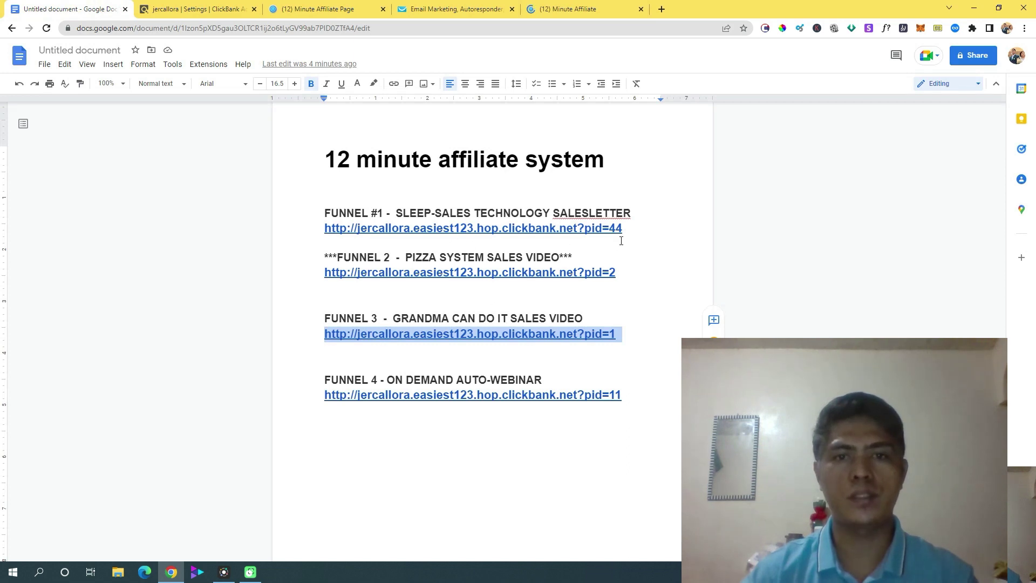
pyautogui.moveTo(639, 229); pyautogui.dragTo(298, 230)
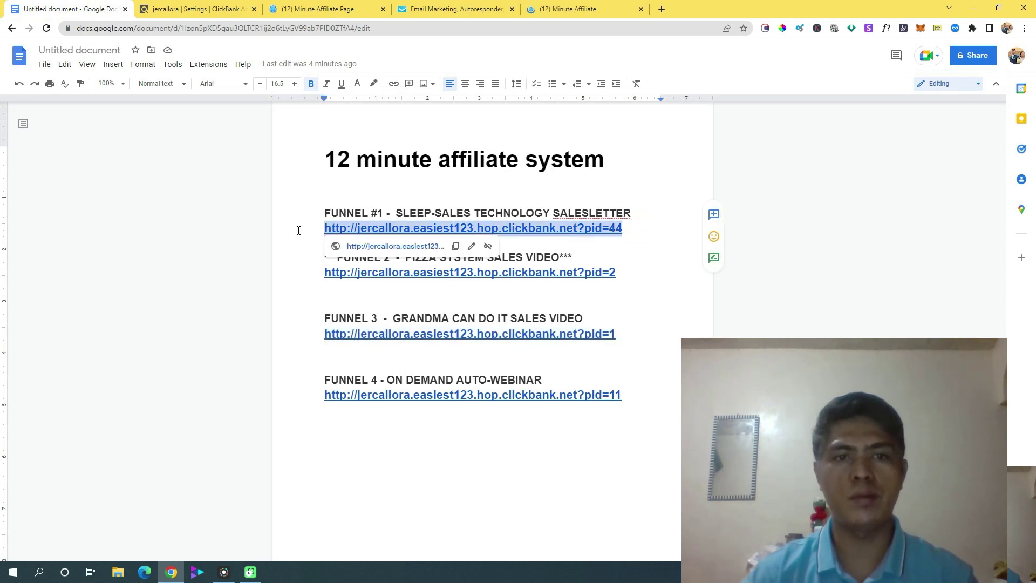
pyautogui.rightClick(362, 231)
pyautogui.click(383, 256)
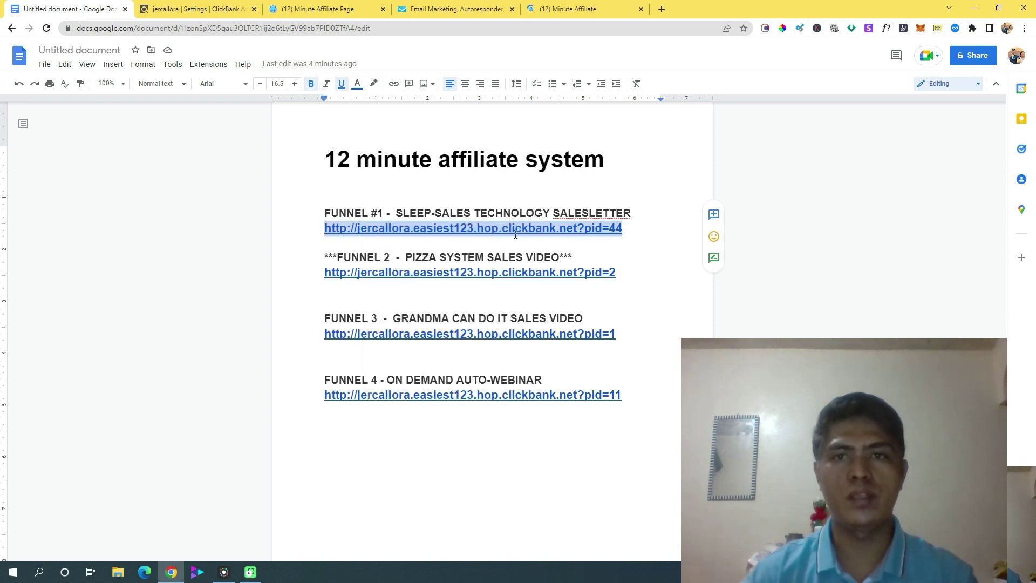
pyautogui.click(660, 9)
pyautogui.click(630, 32)
pyautogui.hotkey('ctrl', 'v')
pyautogui.press('Return')
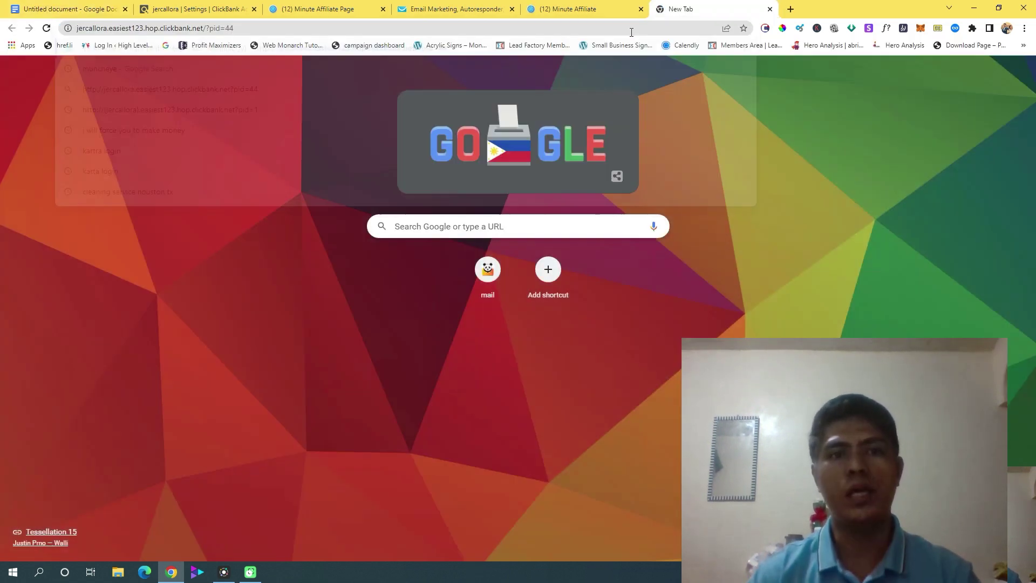
# - Compare the Grandma sales video page with the Sleep-Sales Technology page, checking them against the landing page draft
pyautogui.click(608, 11)
pyautogui.click(679, 10)
pyautogui.click(608, 11)
pyautogui.click(678, 13)
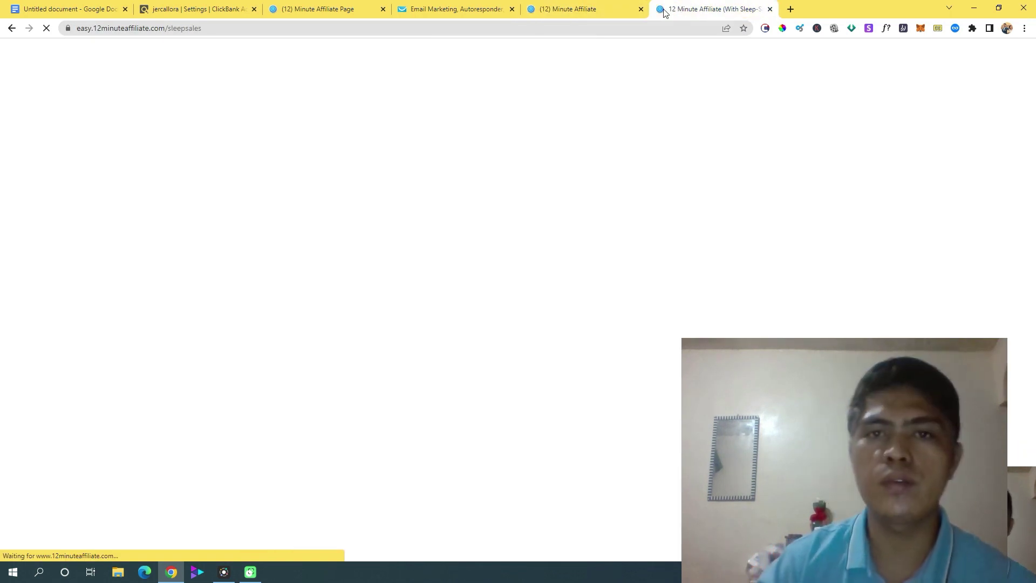
pyautogui.click(589, 5)
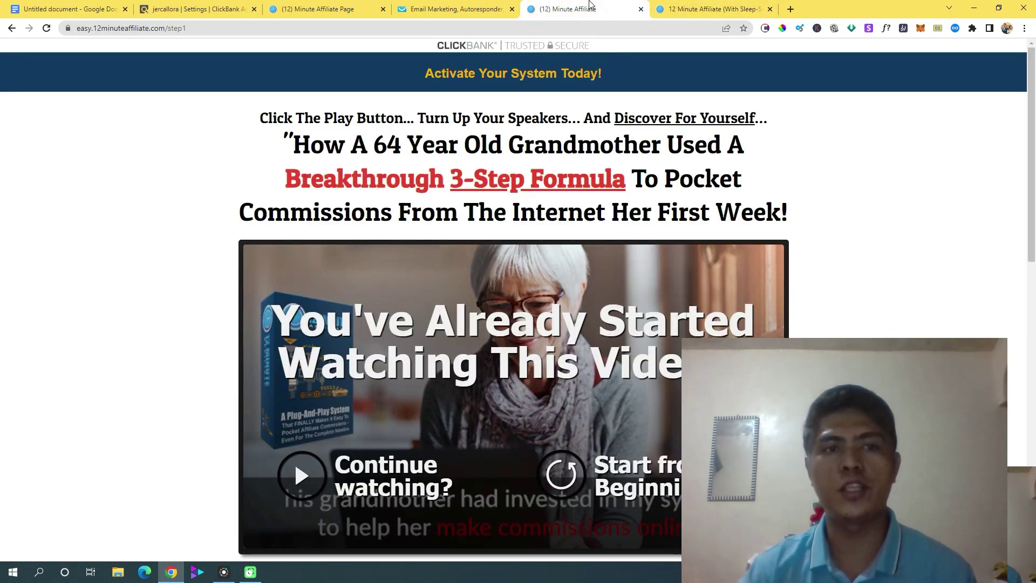
pyautogui.click(679, 17)
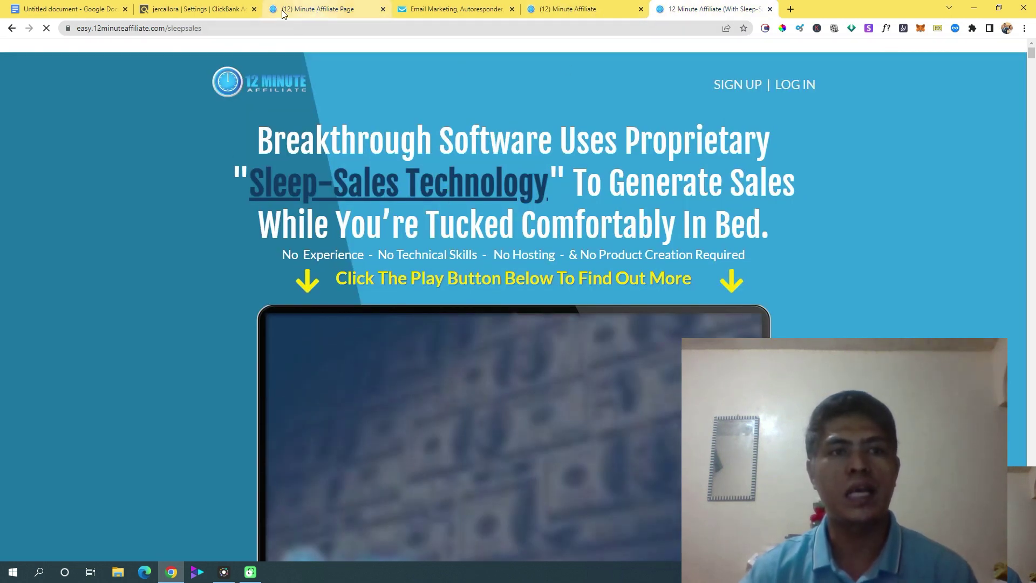
pyautogui.click(456, 12)
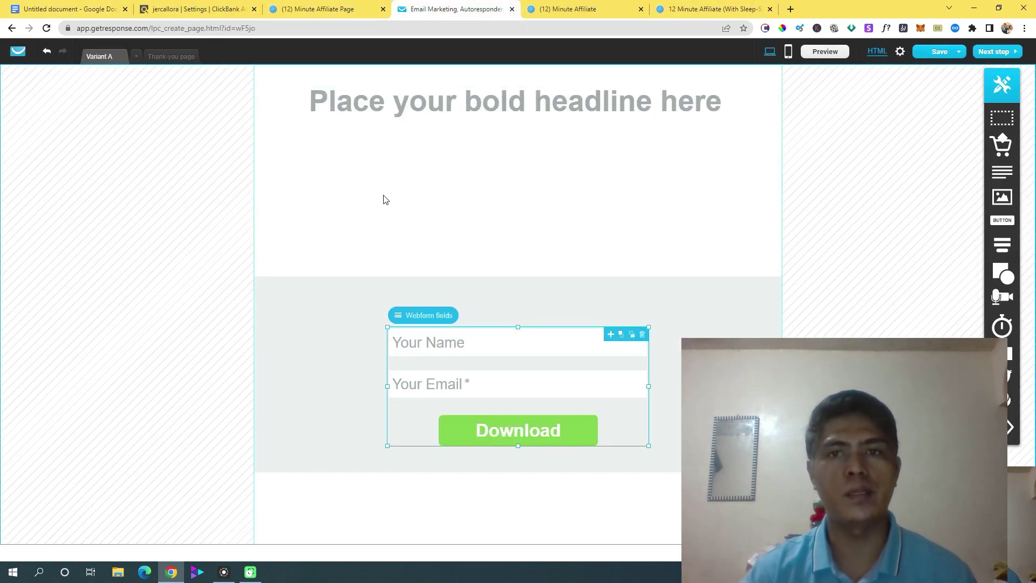
pyautogui.click(723, 9)
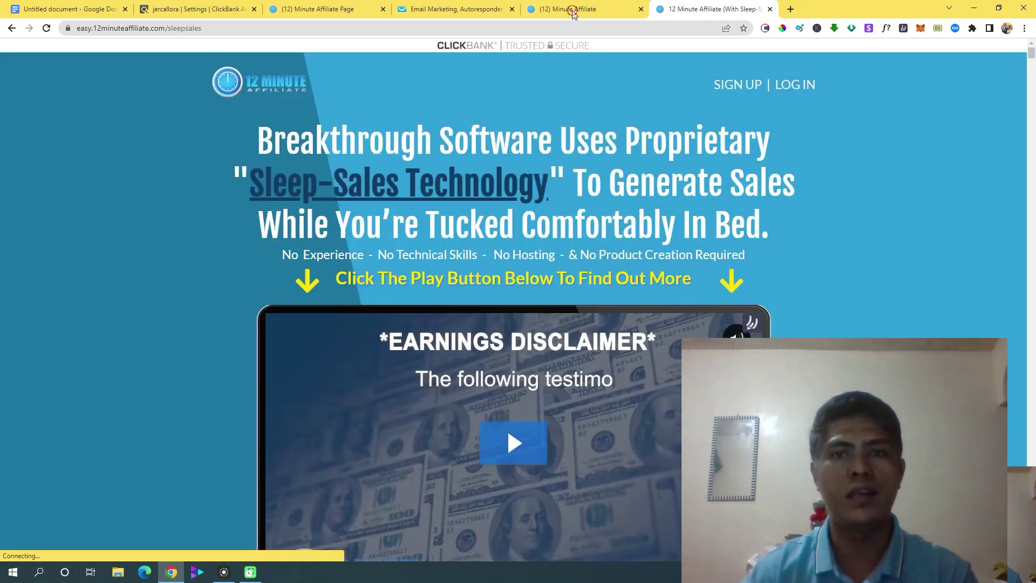
pyautogui.click(566, 9)
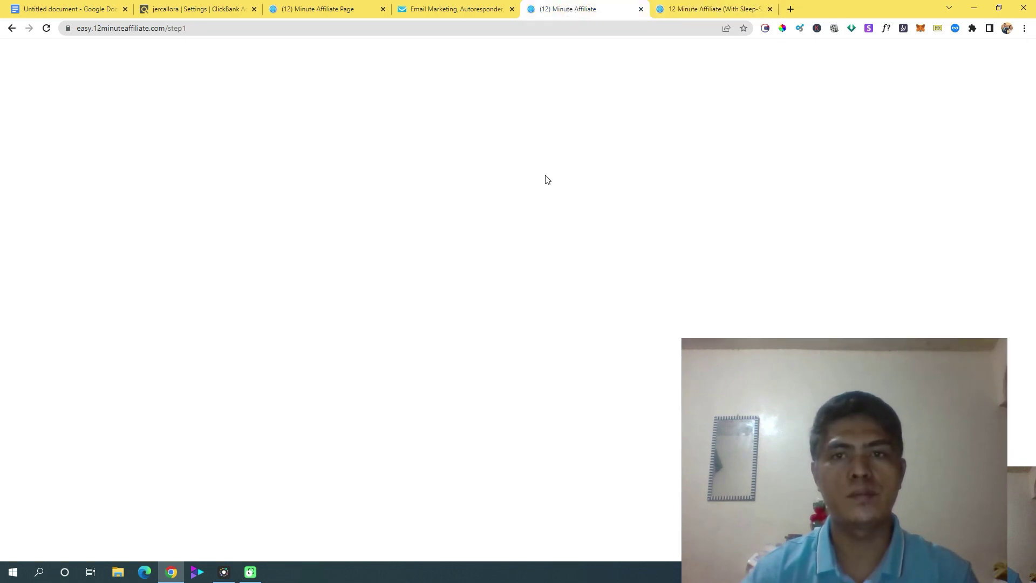
pyautogui.click(666, 15)
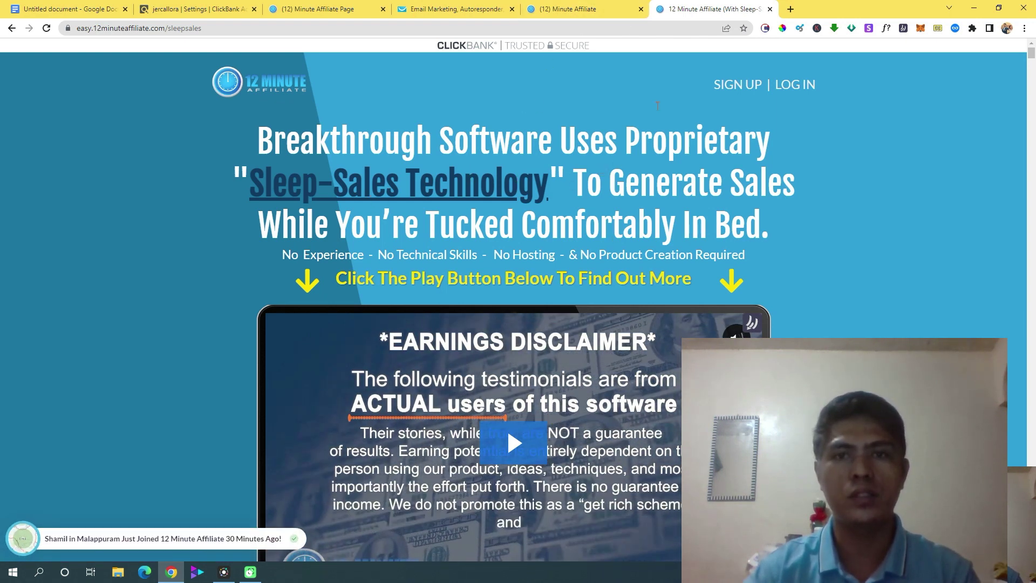
# - Examine the headlines of both sales pages and close the Sleep-Sales Technology page
pyautogui.click(577, 9)
pyautogui.moveTo(292, 143); pyautogui.dragTo(621, 186)
pyautogui.click(732, 194)
pyautogui.click(712, 9)
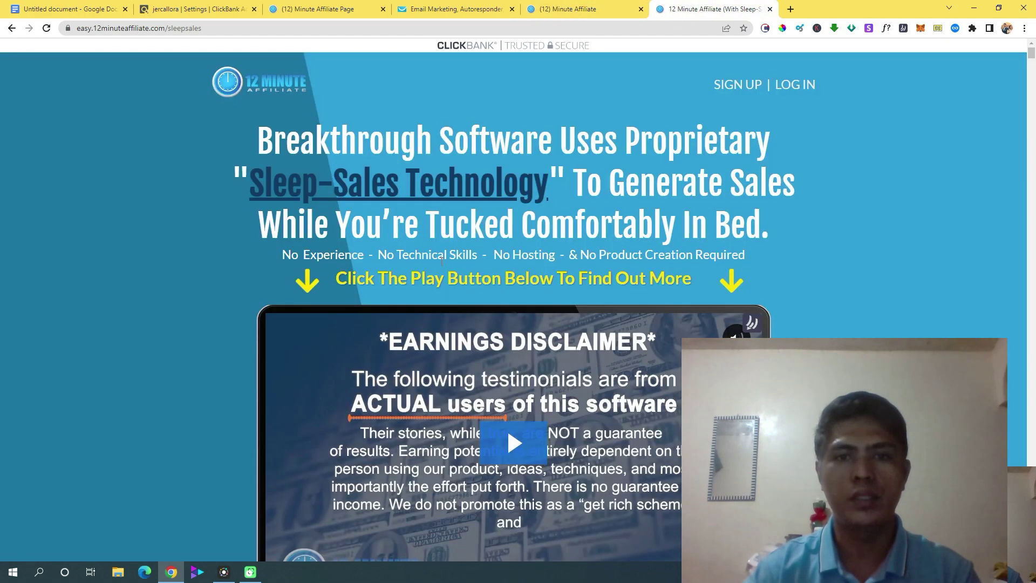
pyautogui.scroll(-4, 408, 316)
pyautogui.scroll(3, 569, 332)
pyautogui.click(561, 10)
pyautogui.click(711, 9)
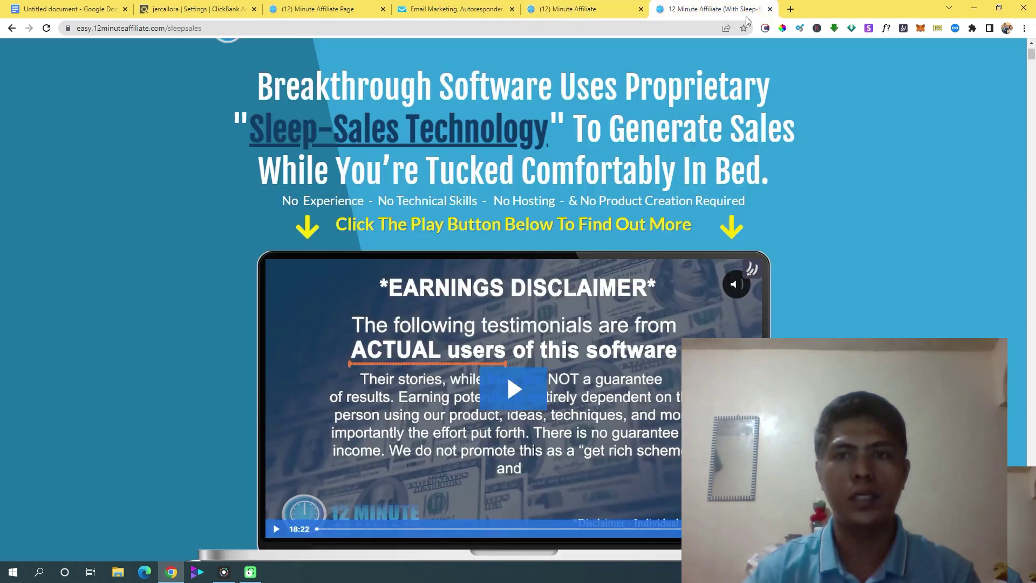
pyautogui.click(769, 9)
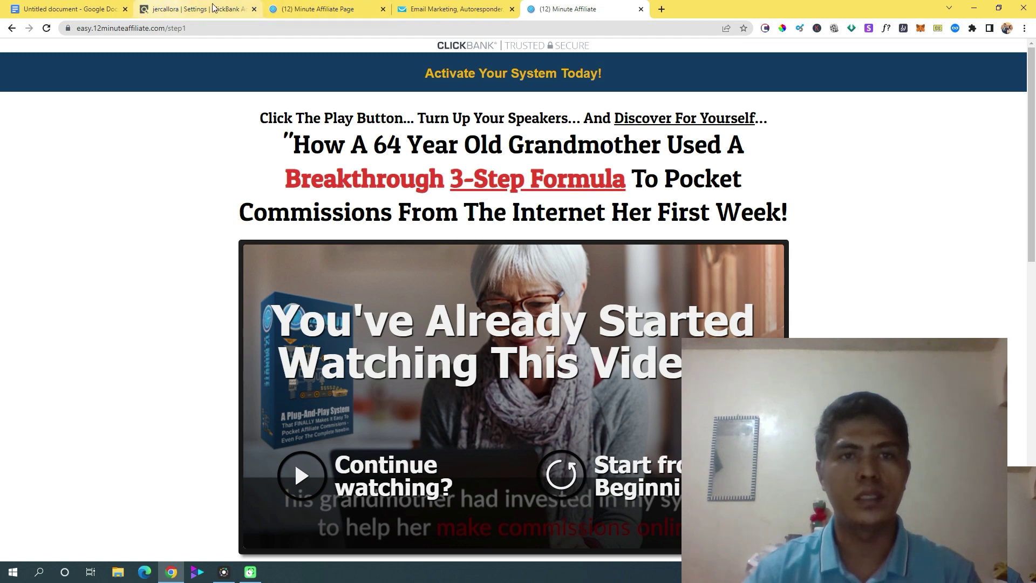
# - Copy the full "How A 64 Year Old Grandmother Used A Breakthrough 3-Step Formula" headline from the Grandma sales page
pyautogui.click(52, 9)
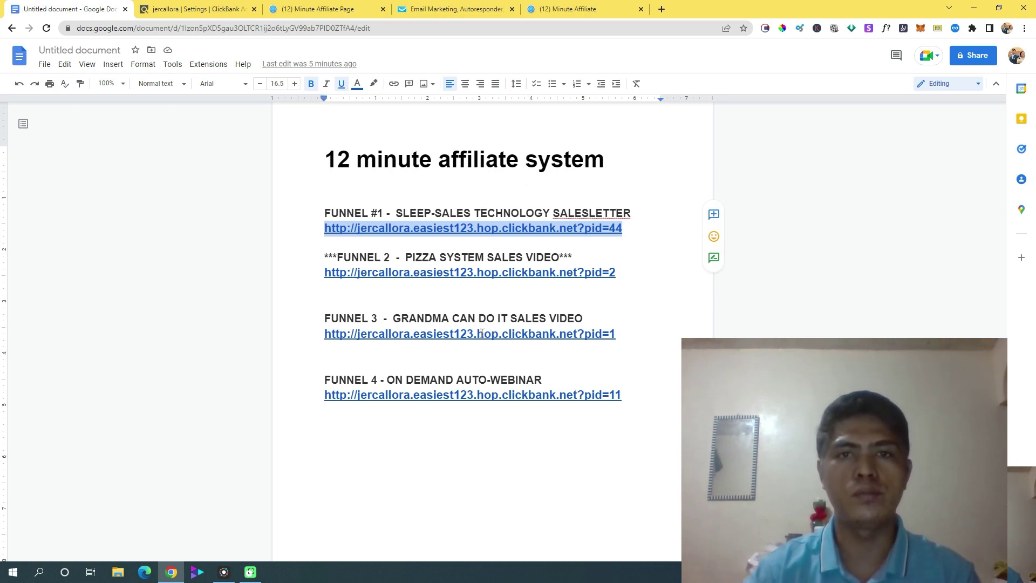
pyautogui.click(559, 8)
pyautogui.scroll(-3, 477, 144)
pyautogui.scroll(3, 477, 144)
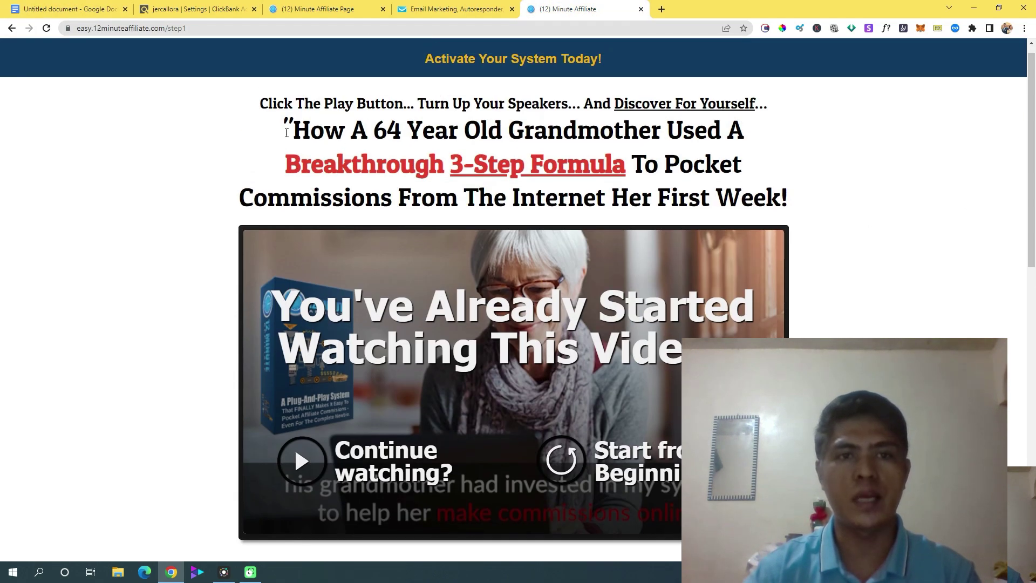
pyautogui.moveTo(286, 127); pyautogui.dragTo(802, 201)
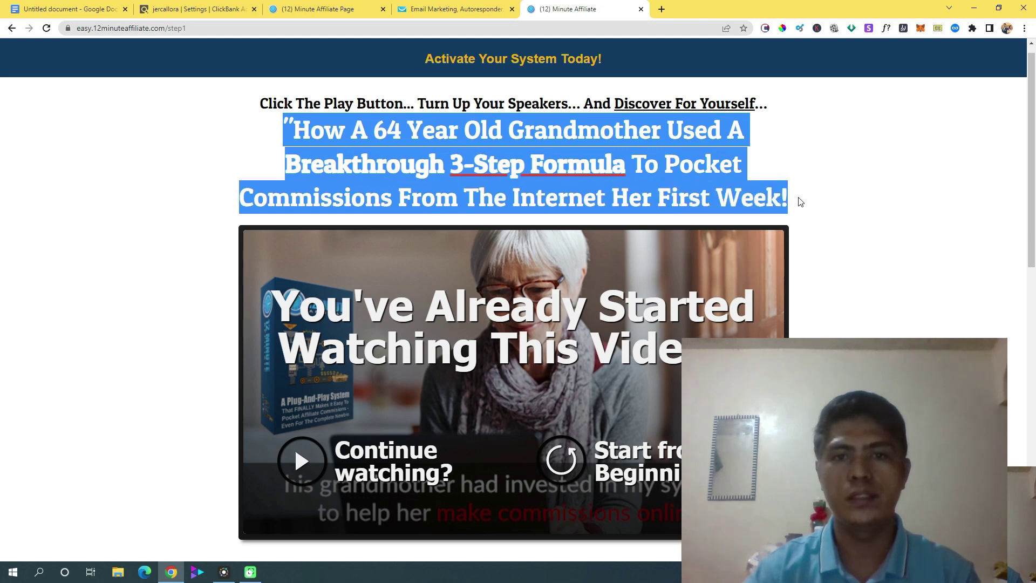
pyautogui.rightClick(536, 137)
pyautogui.click(568, 145)
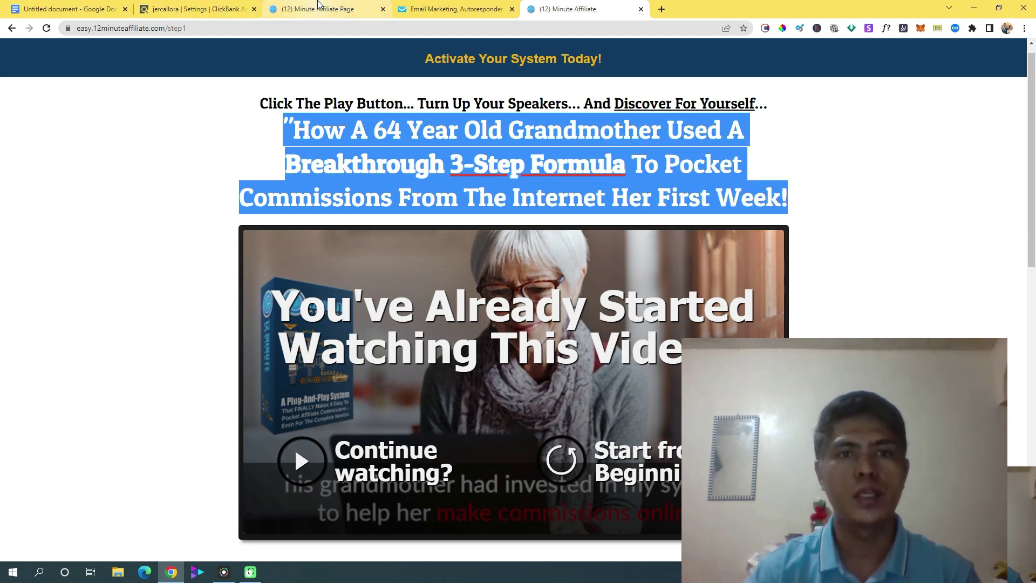
# - Switch to the GetResponse editor and replace the placeholder headline text with the copied Grandmother headline
pyautogui.click(427, 9)
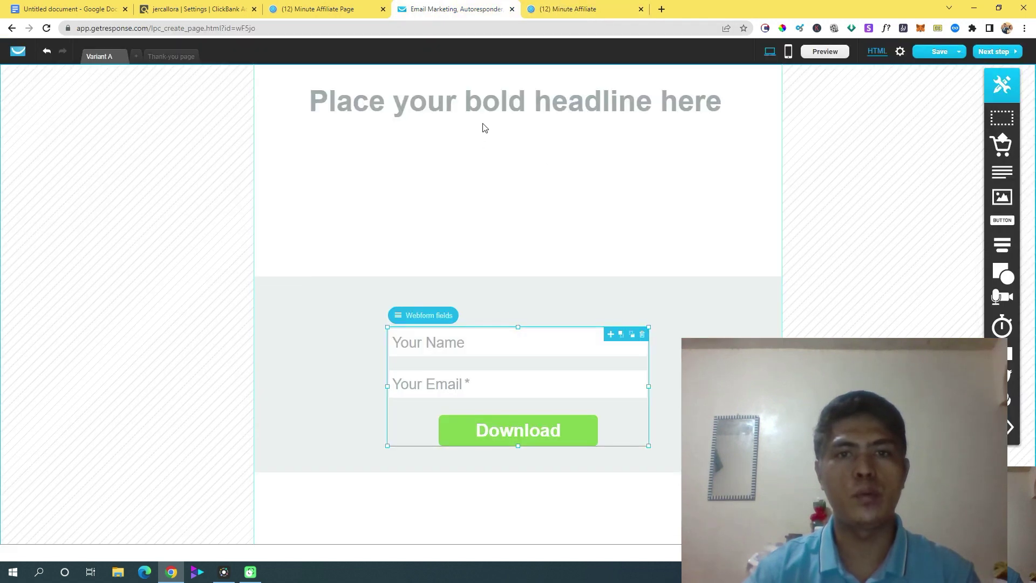
pyautogui.click(548, 112)
pyautogui.doubleClick(547, 111)
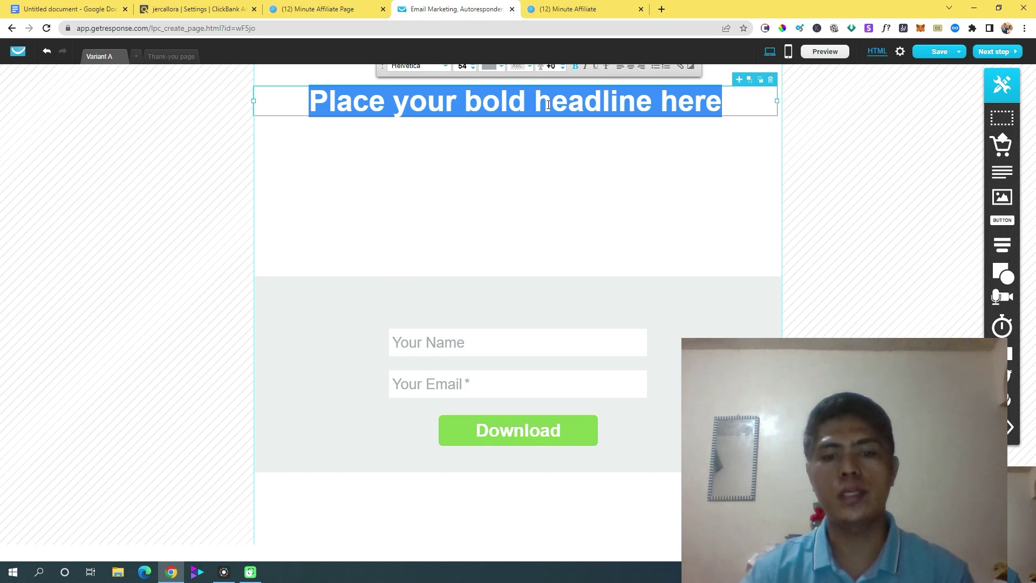
pyautogui.hotkey('ctrl', 'v')
pyautogui.click(828, 176)
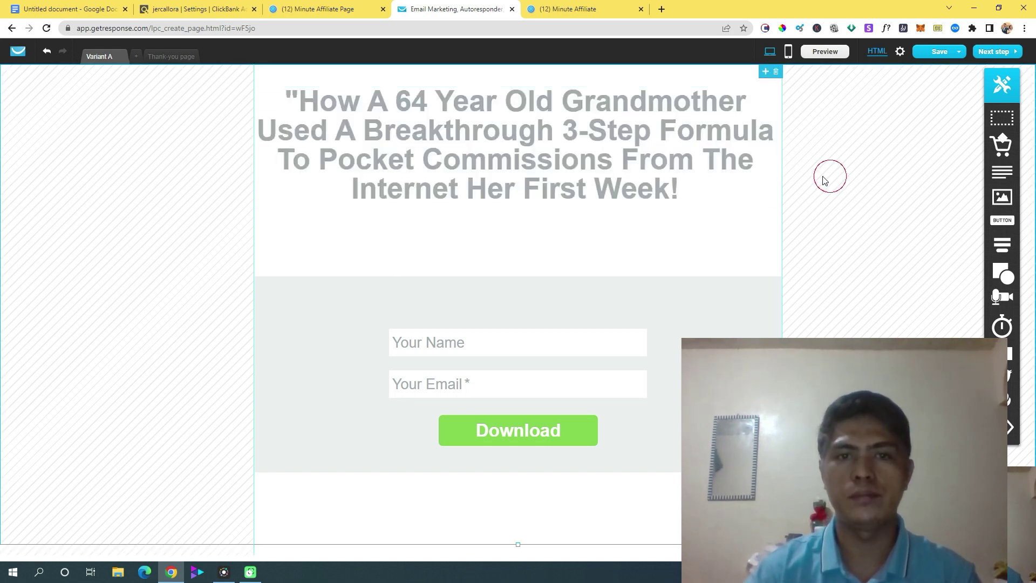
# - Narrow the headline text box slightly from both sides
pyautogui.click(492, 148)
pyautogui.moveTo(776, 145); pyautogui.dragTo(761, 150)
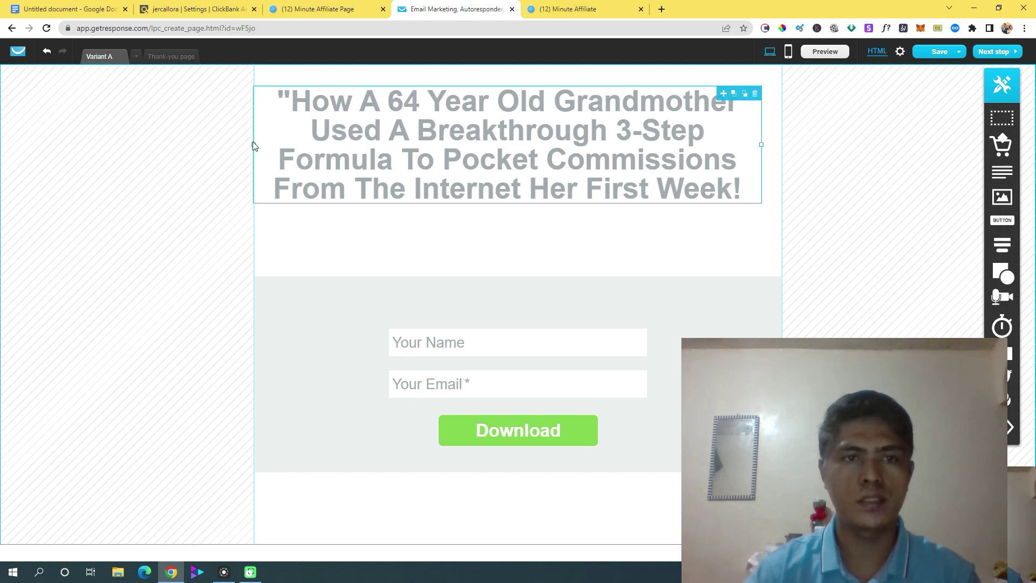
pyautogui.moveTo(253, 146); pyautogui.dragTo(263, 144)
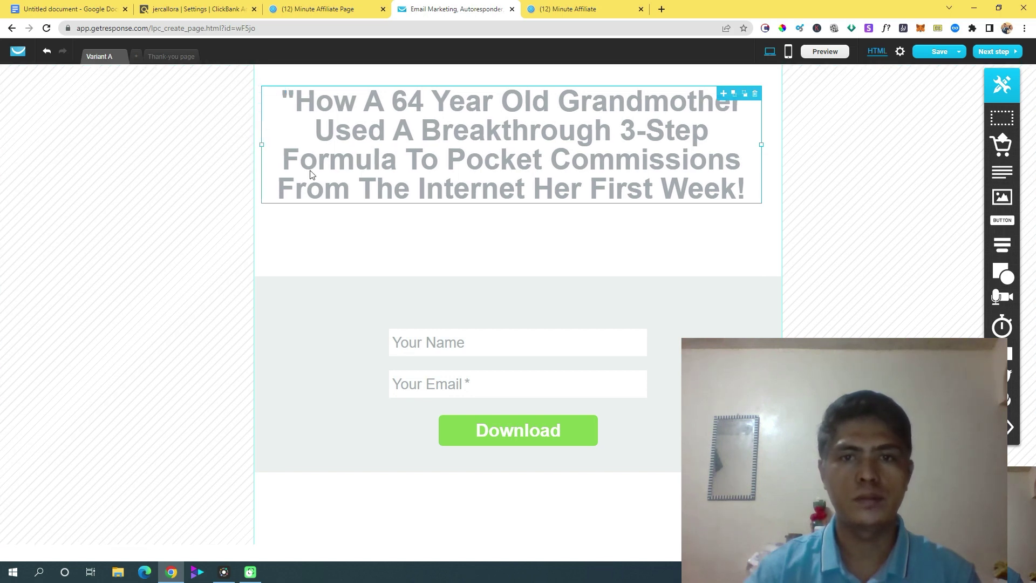
# - Set the headline's text color to #0D0D0E and shift the headline box slightly to center it on the page
pyautogui.doubleClick(561, 156)
pyautogui.click(462, 67)
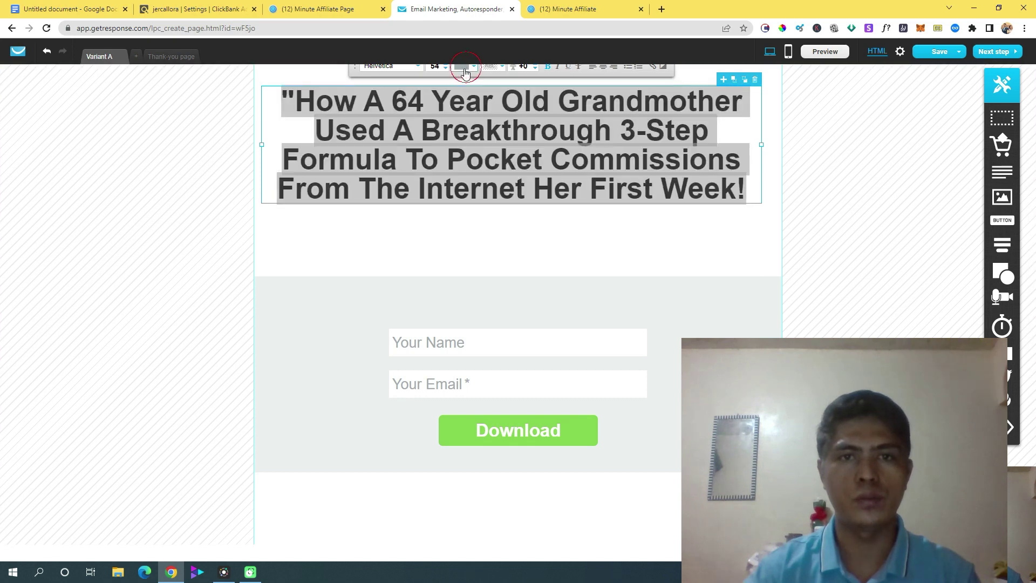
pyautogui.click(34, 177)
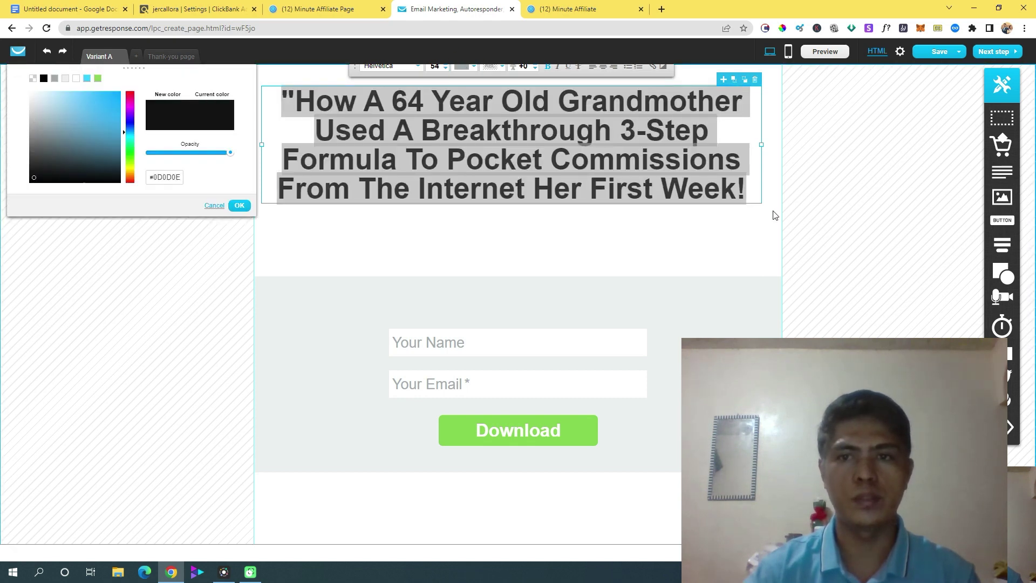
pyautogui.click(675, 270)
pyautogui.moveTo(539, 154); pyautogui.dragTo(551, 154)
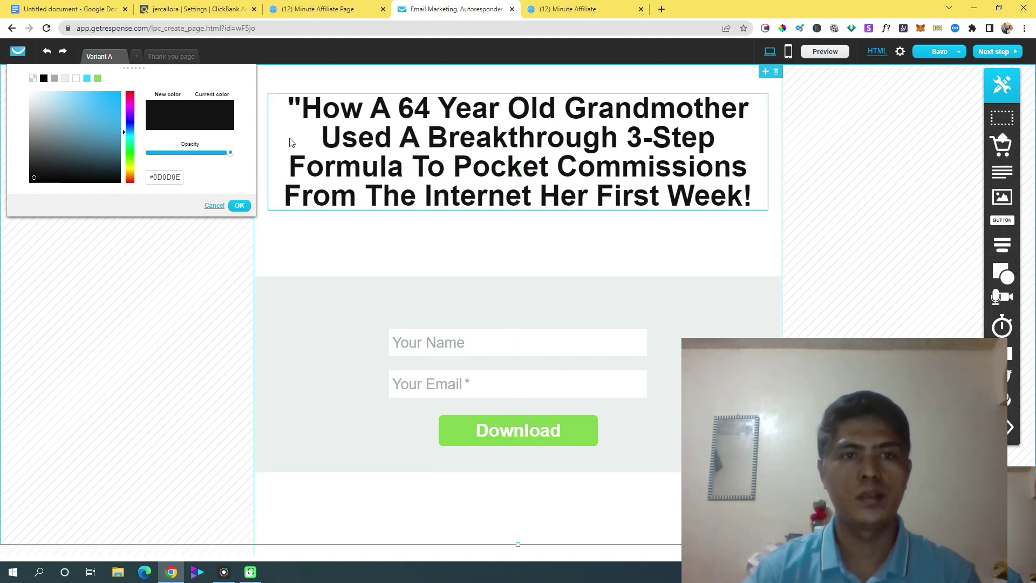
pyautogui.click(237, 205)
# - Color "Breakthrough 3-Step Formula" in the editor's headline red (#E23251), matching the phrase highlighted on the Grandma sales page
pyautogui.doubleClick(592, 137)
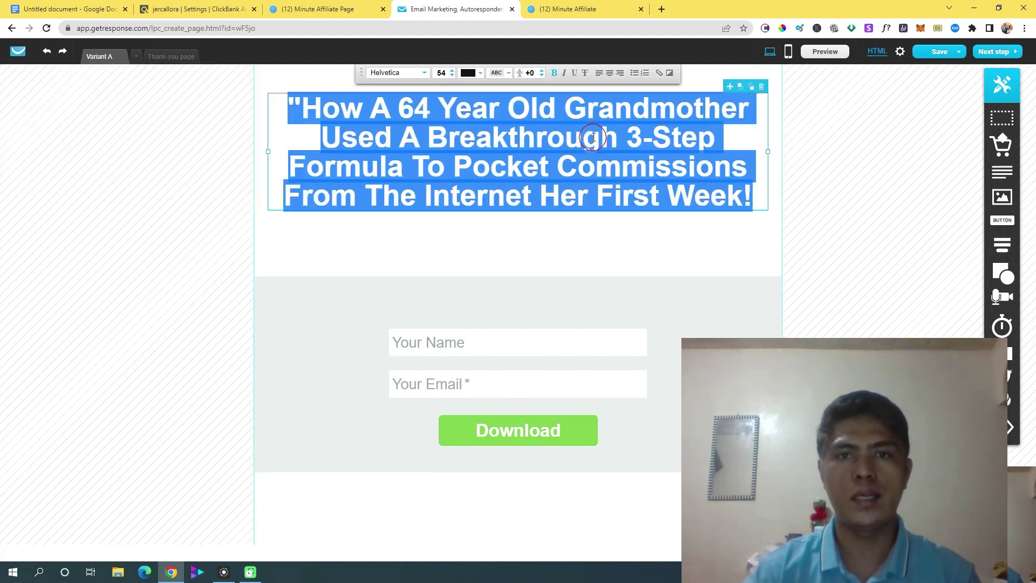
pyautogui.click(551, 9)
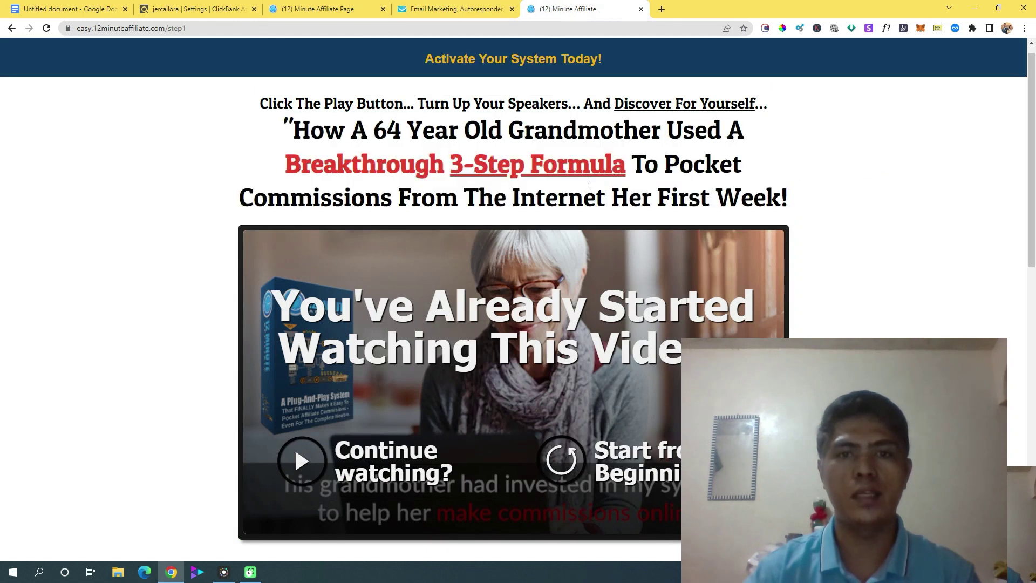
pyautogui.moveTo(291, 156); pyautogui.dragTo(626, 166)
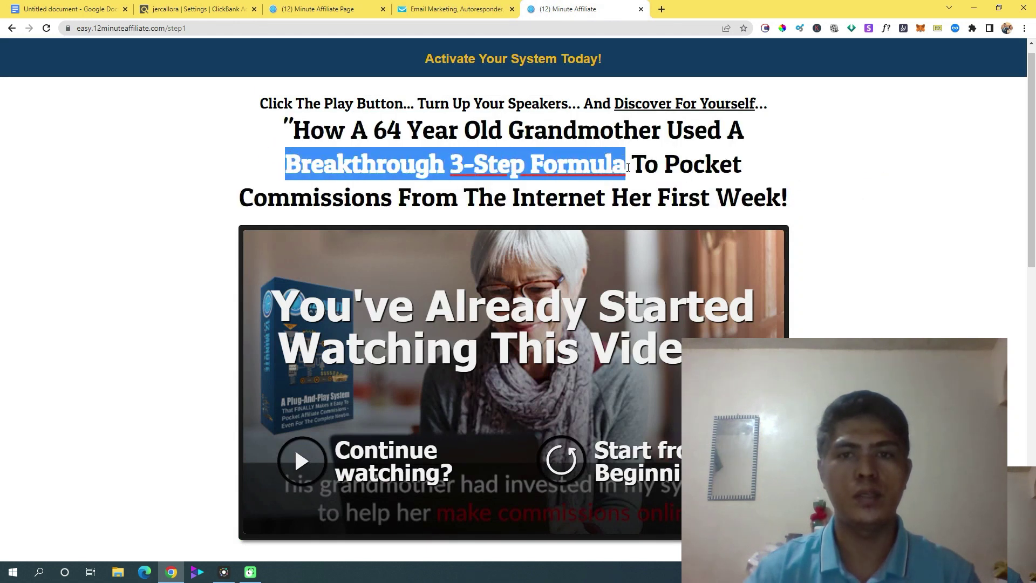
pyautogui.click(457, 9)
pyautogui.click(508, 161)
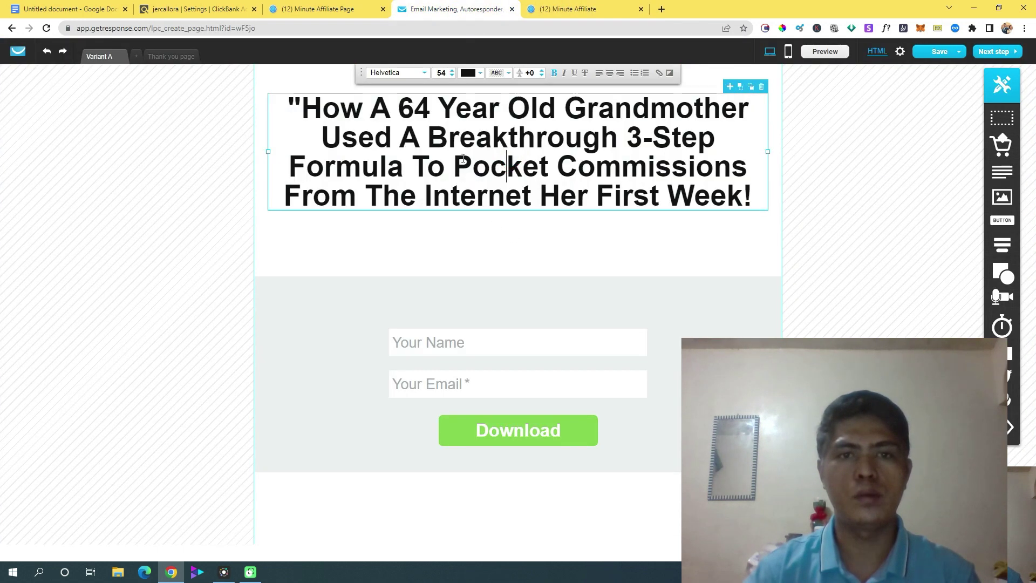
pyautogui.moveTo(424, 141); pyautogui.dragTo(404, 168)
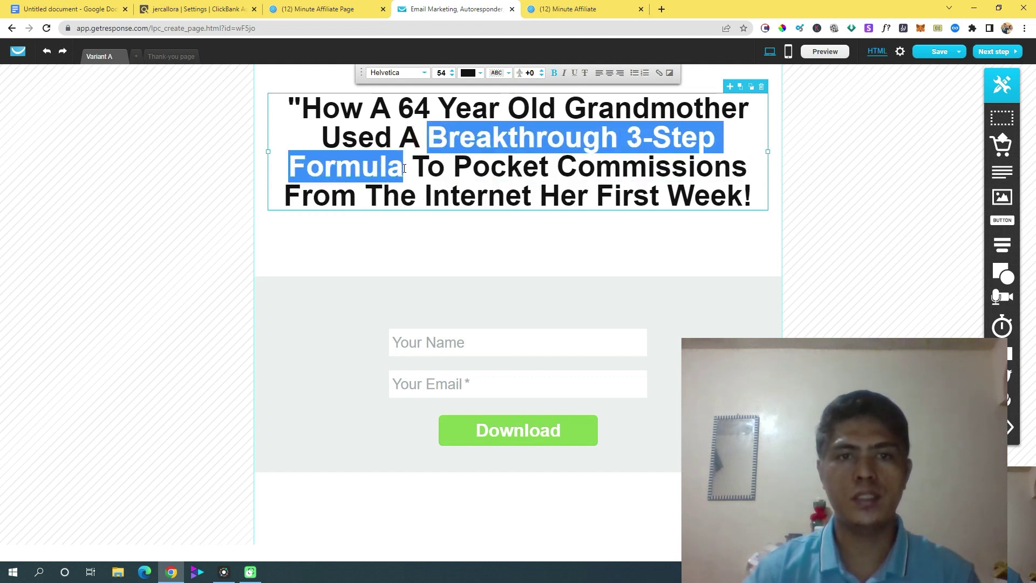
pyautogui.click(467, 75)
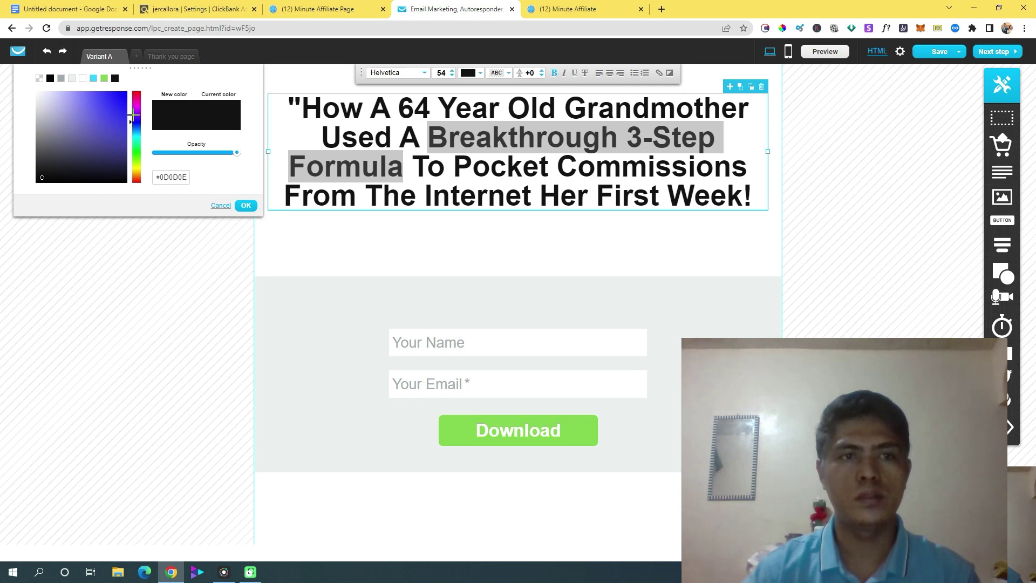
pyautogui.click(135, 95)
pyautogui.click(124, 100)
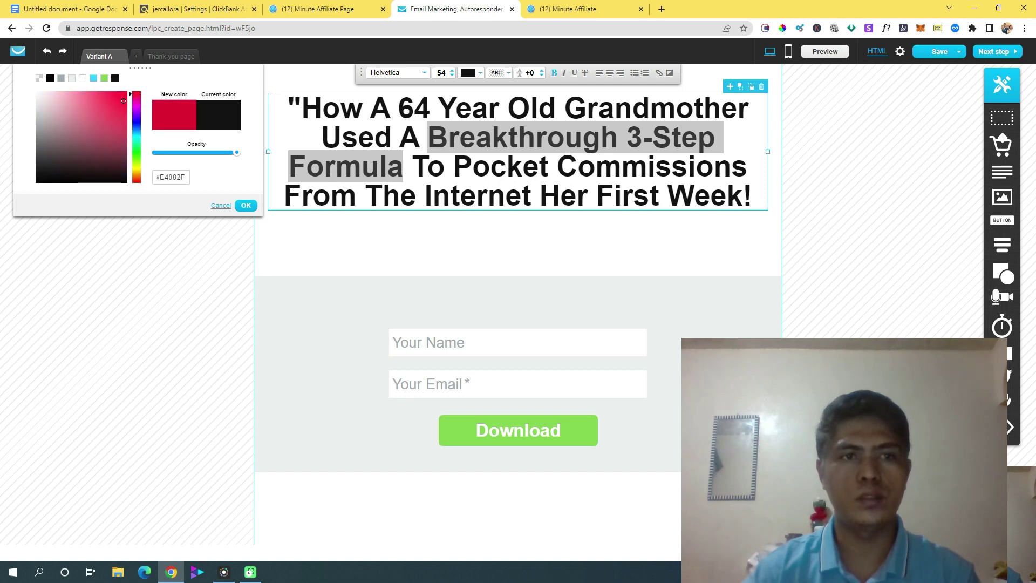
pyautogui.moveTo(126, 96); pyautogui.dragTo(112, 95)
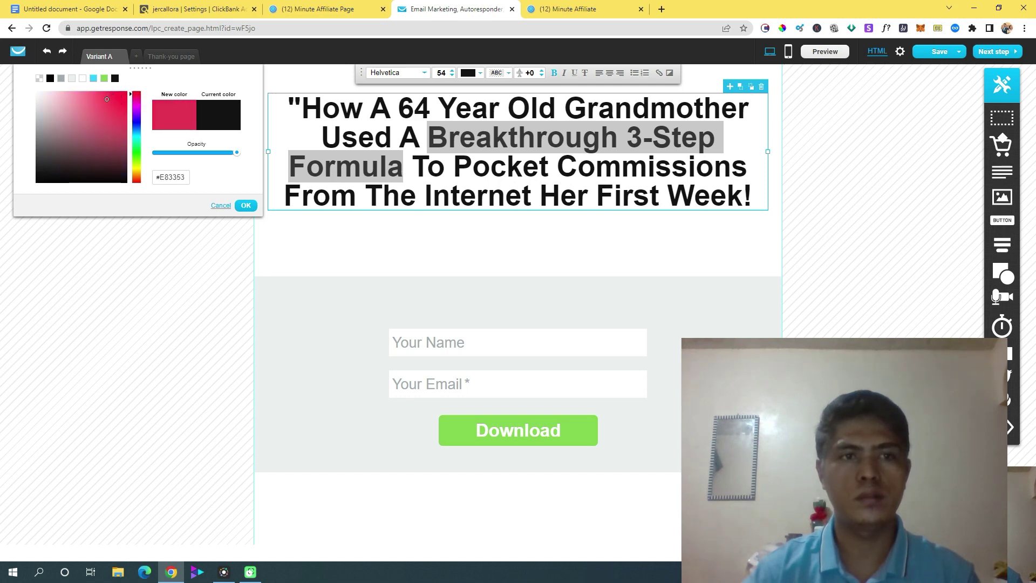
pyautogui.click(106, 100)
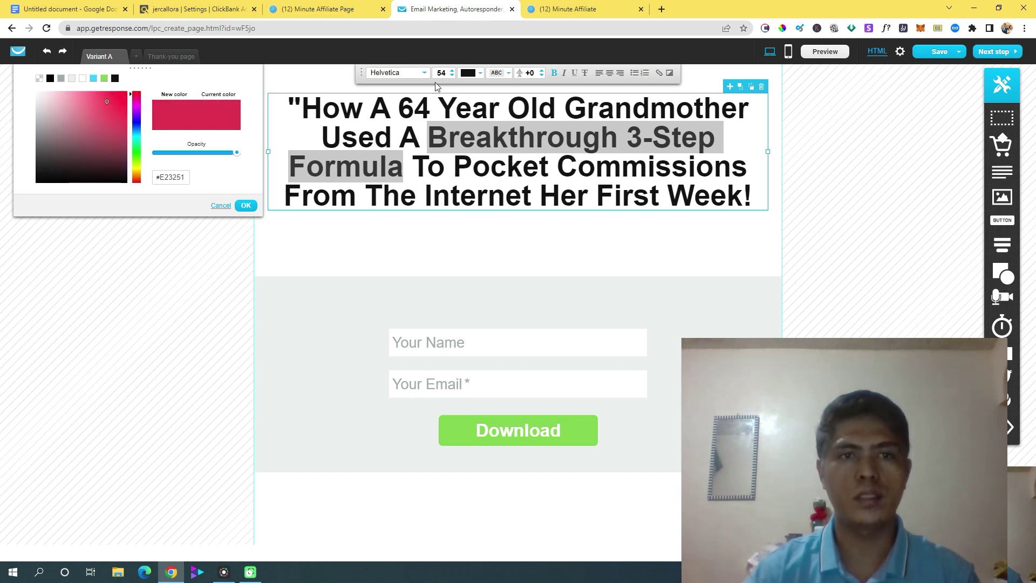
pyautogui.click(246, 207)
pyautogui.click(829, 184)
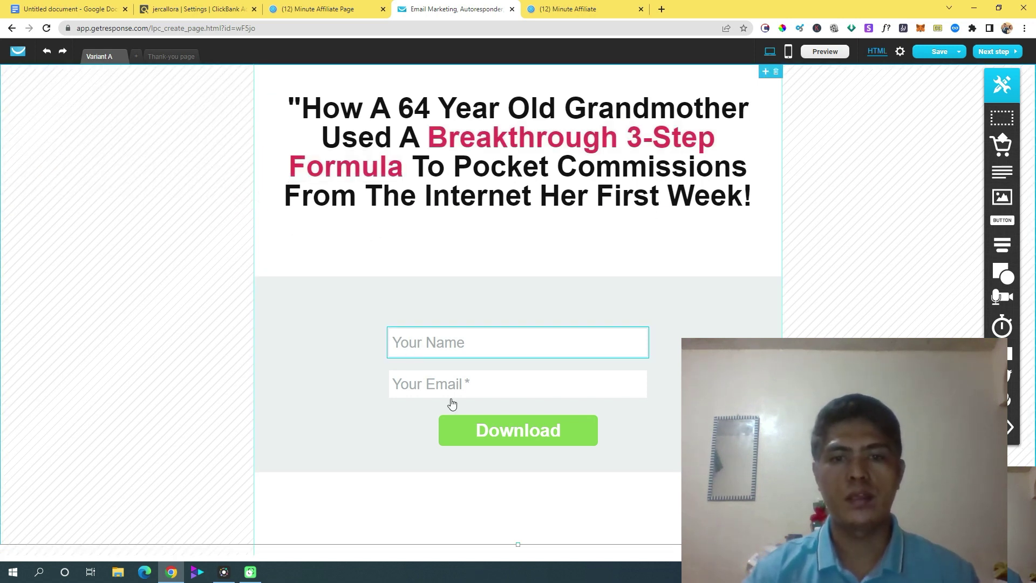
# - Move the webform fields up slightly and change the Download button's text to "GET ACCESS"
pyautogui.click(562, 367)
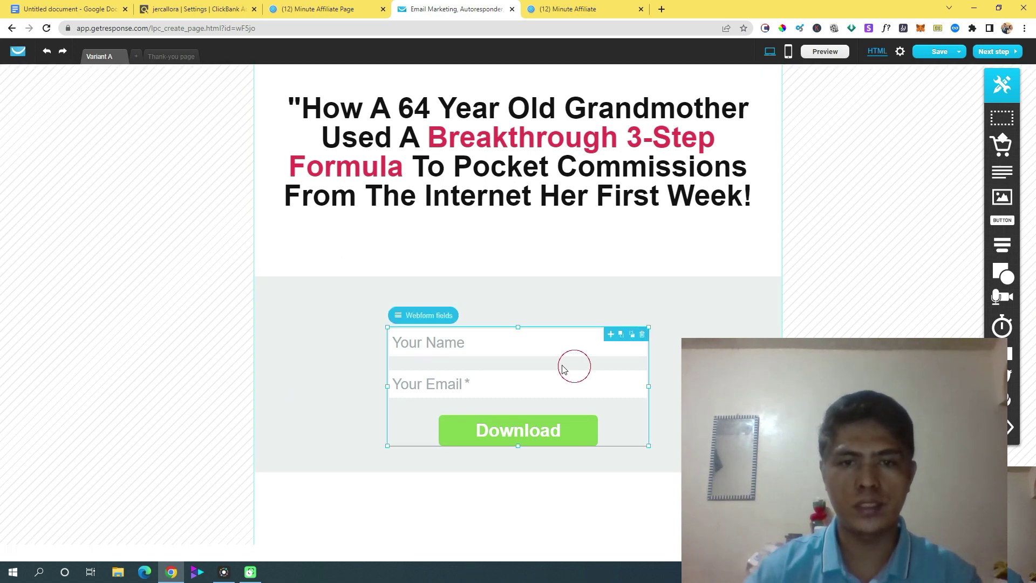
pyautogui.moveTo(563, 364)
pyautogui.mouseDown()
pyautogui.moveTo(552, 355)
pyautogui.moveTo(564, 363)
pyautogui.mouseUp()
pyautogui.doubleClick(535, 424)
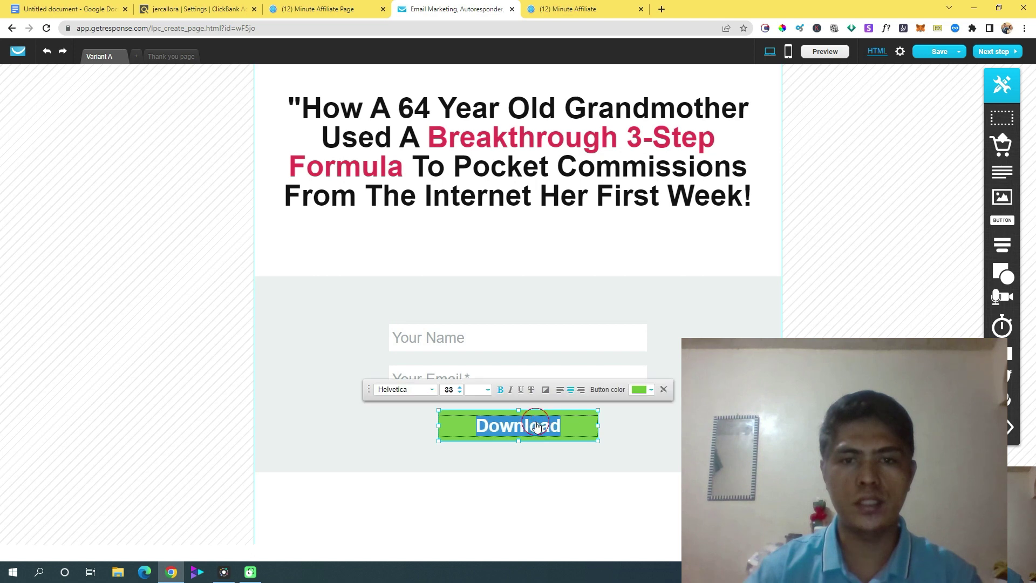
pyautogui.write('get')
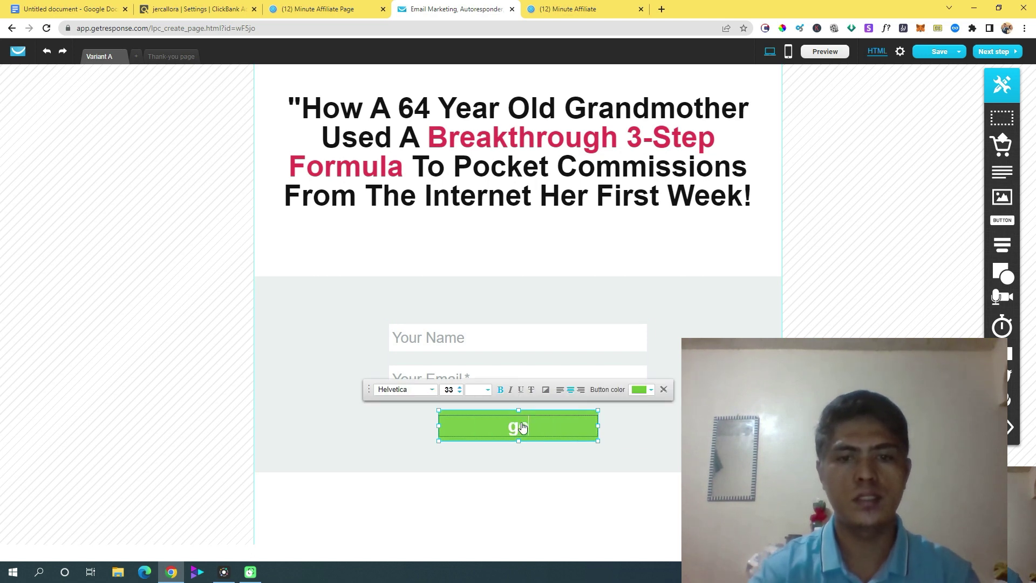
pyautogui.write('GET ACC')
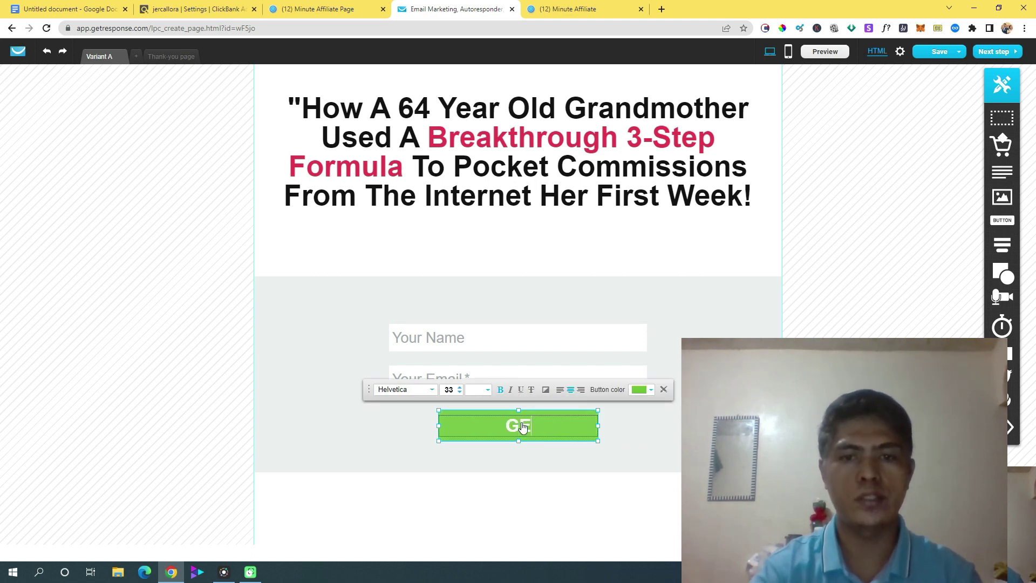
pyautogui.press('BackSpace')
pyautogui.press('BackSpace')
pyautogui.press('BackSpace')
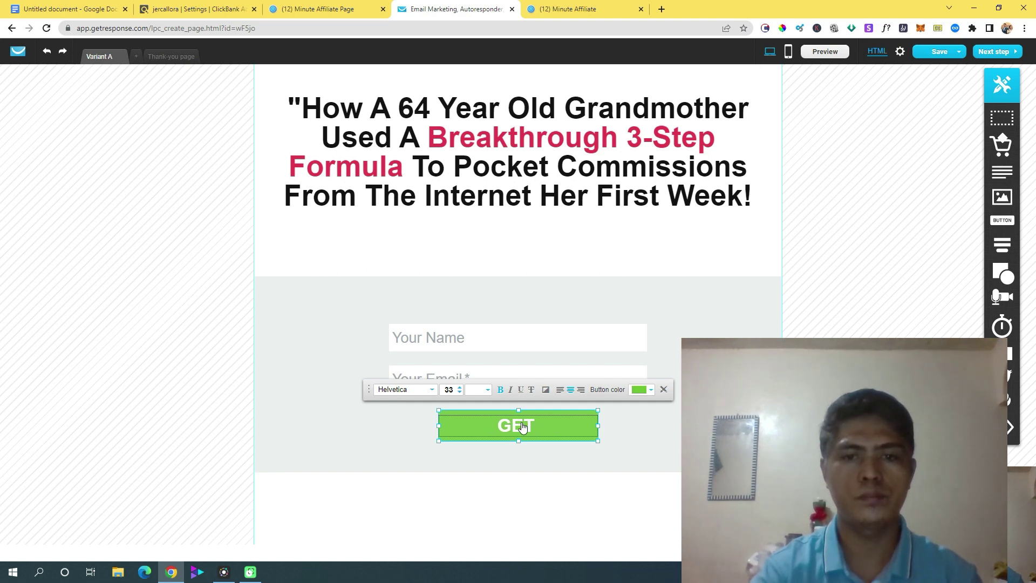
pyautogui.write('GE')
pyautogui.press('BackSpace')
pyautogui.press('BackSpace')
pyautogui.write('A')
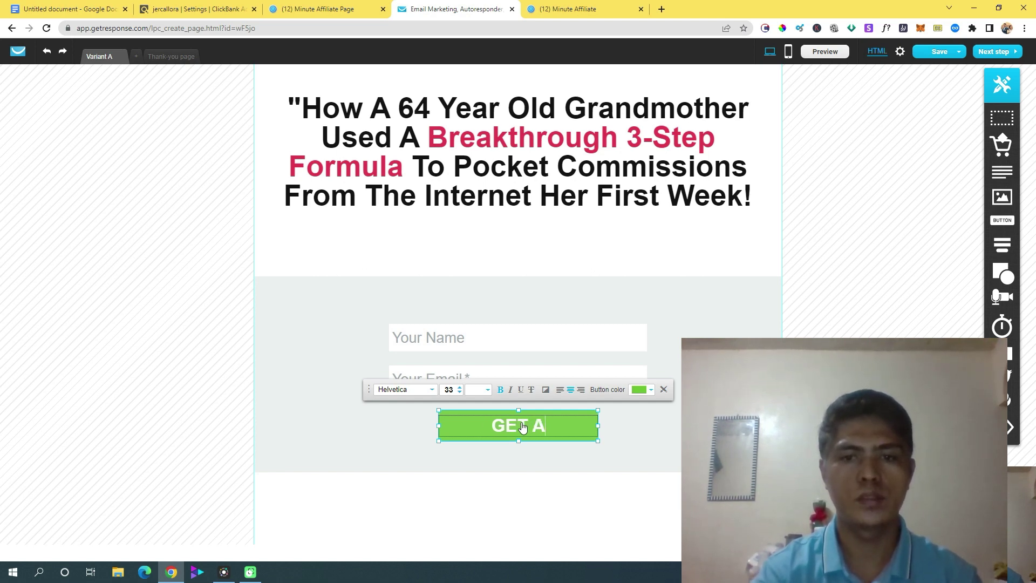
pyautogui.write('CCESS')
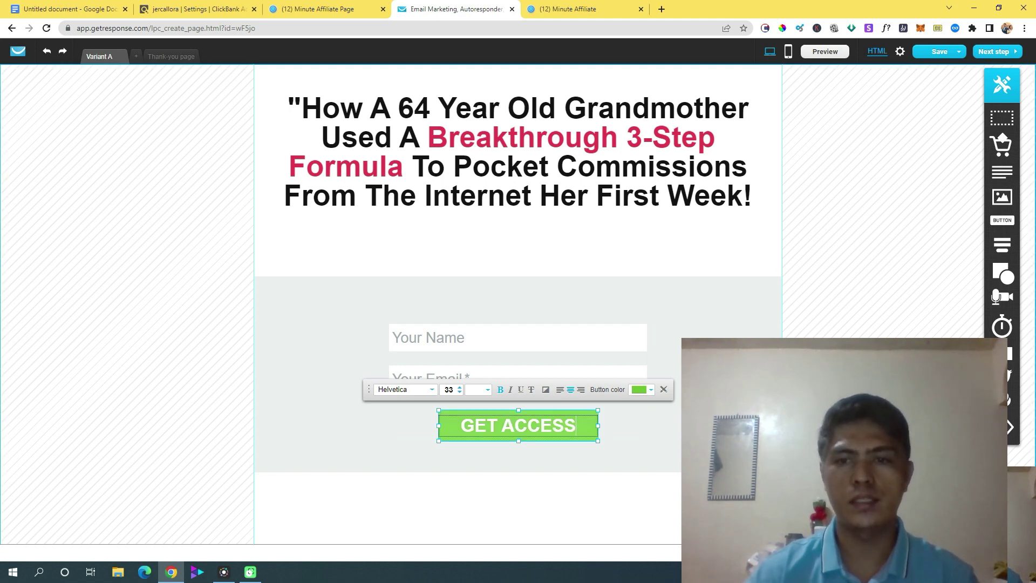
pyautogui.press('Escape')
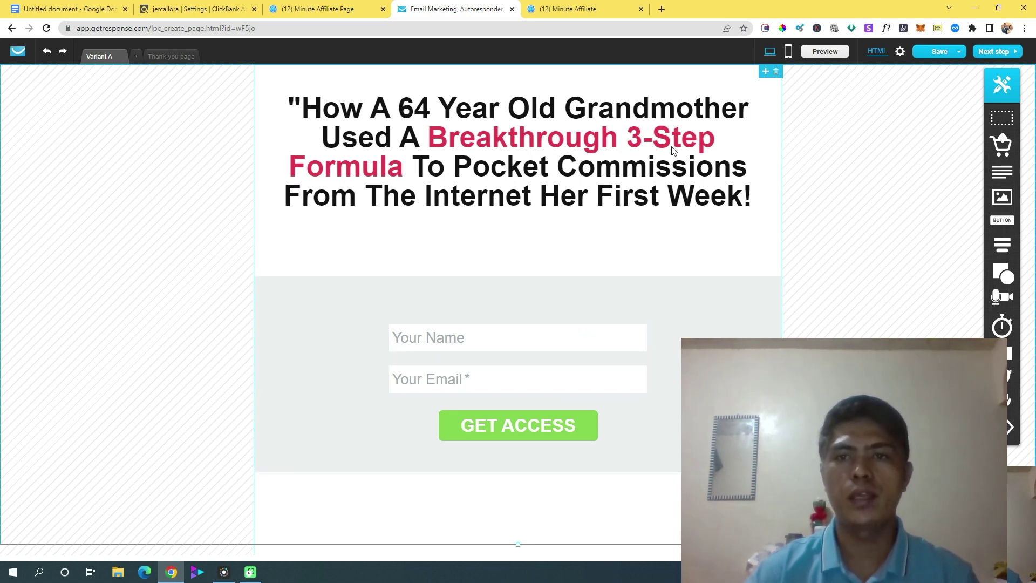
# - Create the mobile version of the landing page and extend its section downward to make room below the form
pyautogui.click(788, 53)
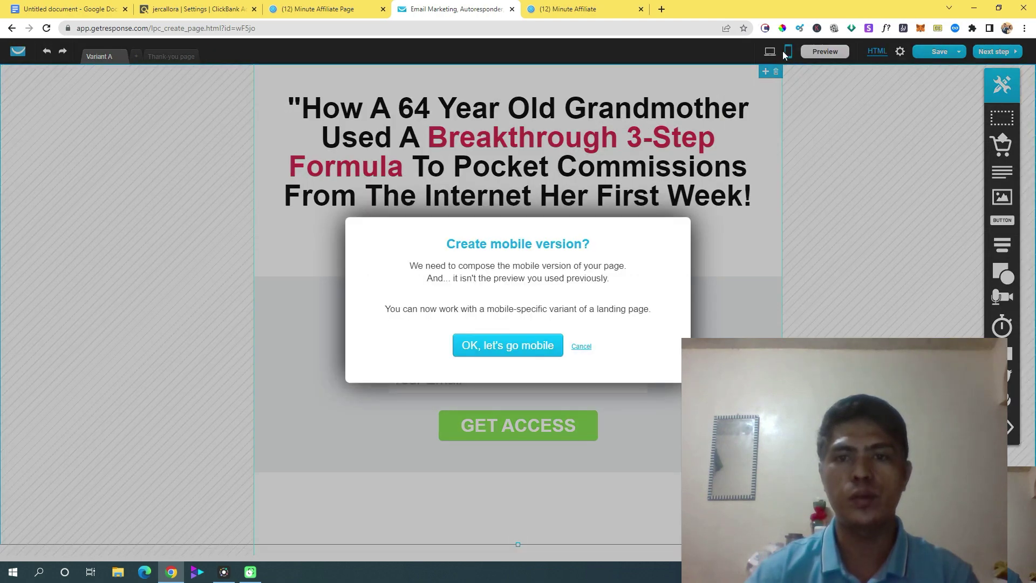
pyautogui.click(521, 355)
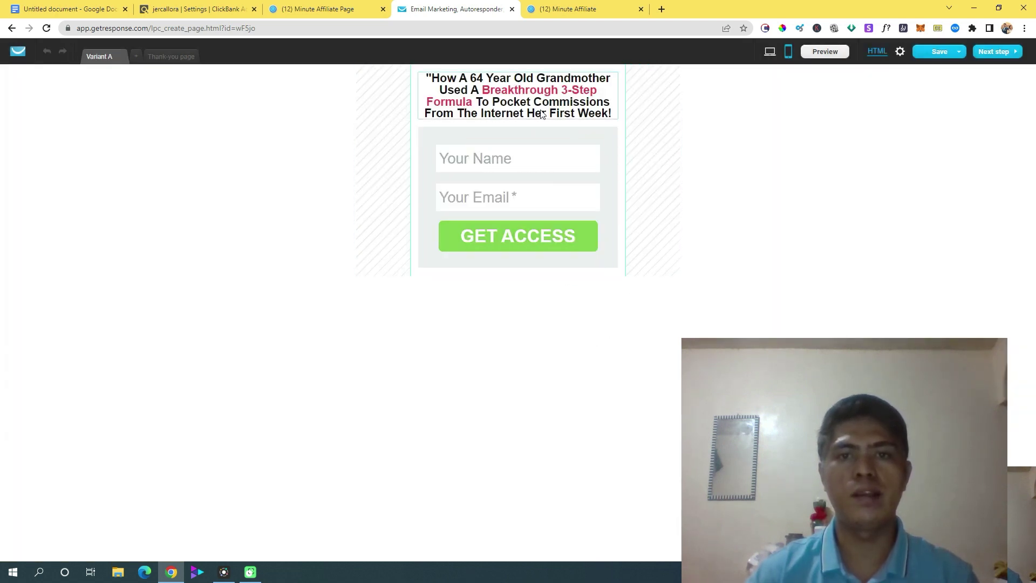
pyautogui.click(620, 272)
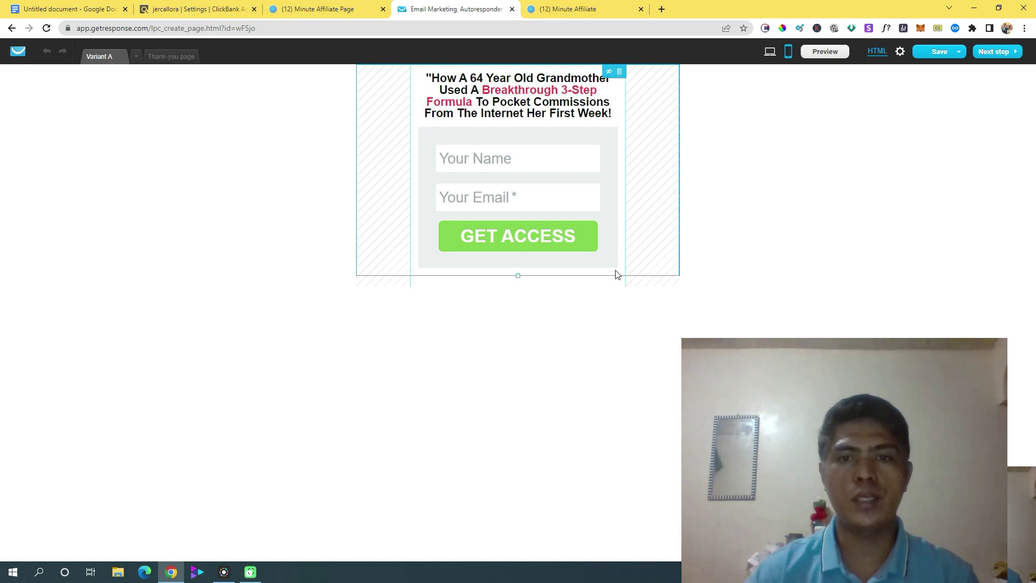
pyautogui.moveTo(517, 277); pyautogui.dragTo(521, 380)
# - Move the gray opt-in form block down in the mobile version, leaving space beneath the headline
pyautogui.click(601, 250)
pyautogui.click(679, 259)
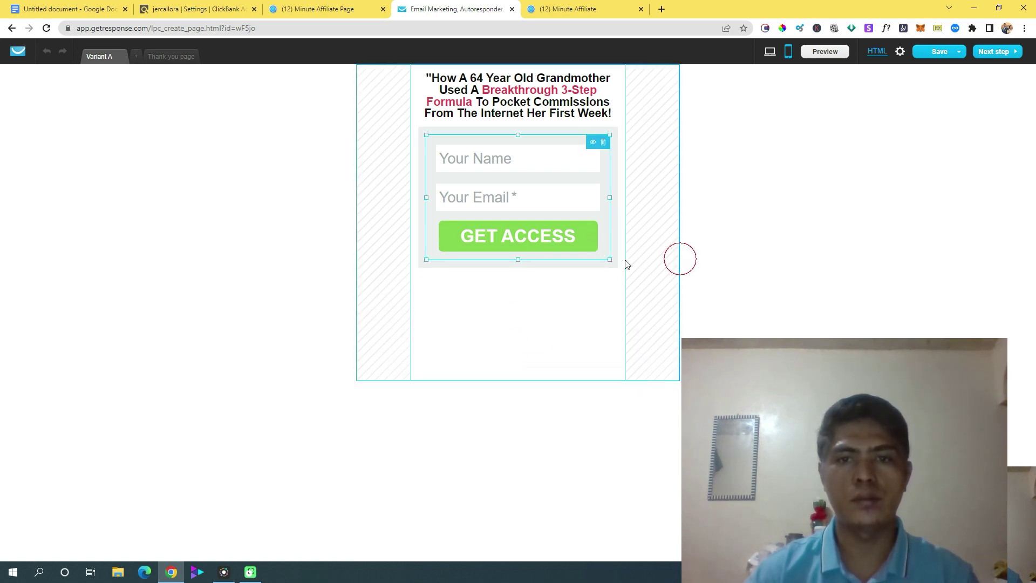
pyautogui.click(613, 220)
pyautogui.moveTo(610, 220); pyautogui.dragTo(610, 289)
# - Set the mobile headline's font size to 80
pyautogui.click(548, 90)
pyautogui.doubleClick(544, 103)
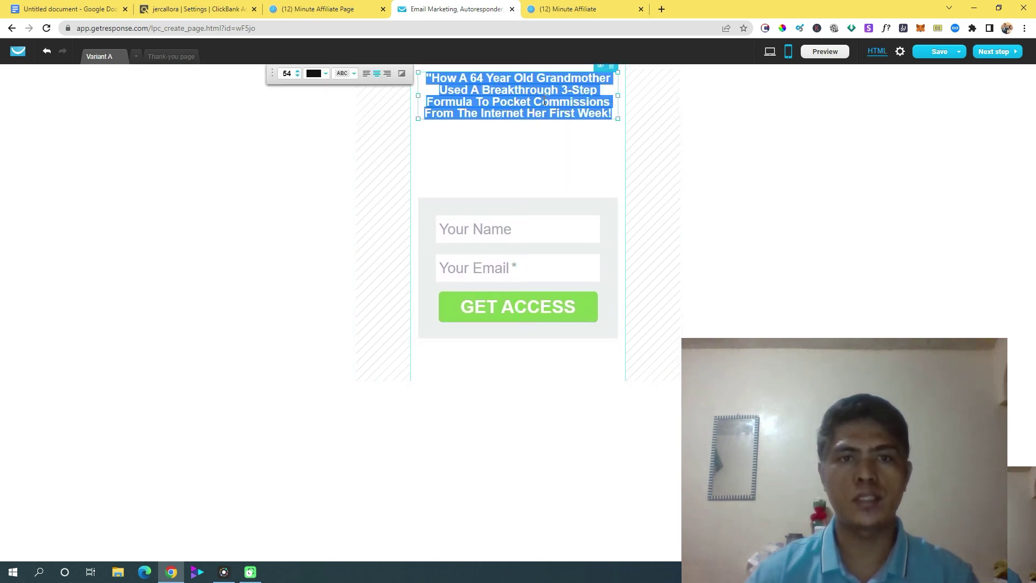
pyautogui.click(299, 71)
pyautogui.click(299, 71)
pyautogui.click(298, 71)
pyautogui.click(299, 70)
pyautogui.click(299, 70)
pyautogui.moveTo(299, 71); pyautogui.dragTo(299, 71)
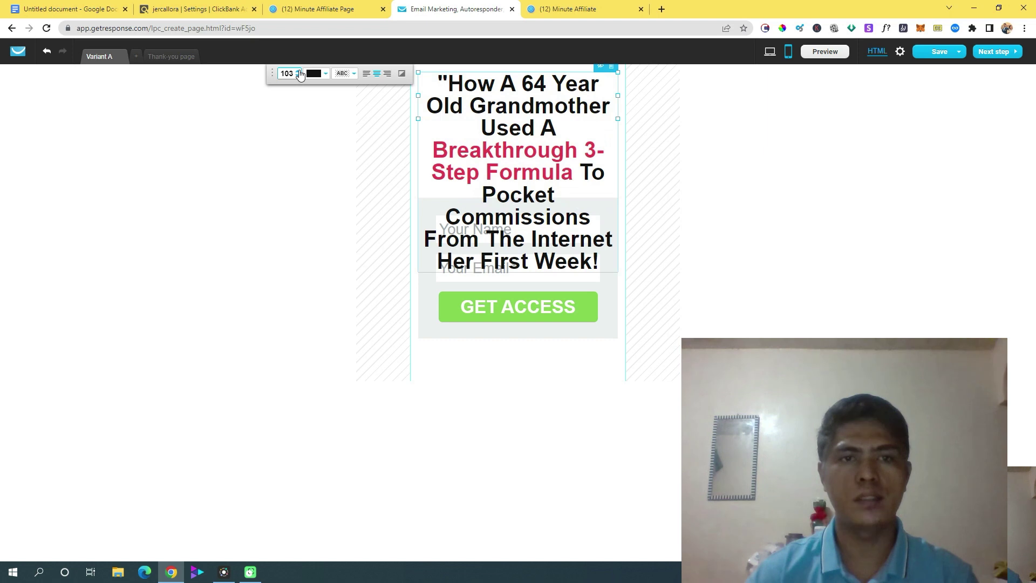
pyautogui.click(298, 76)
pyautogui.click(297, 76)
pyautogui.moveTo(297, 76); pyautogui.dragTo(297, 76)
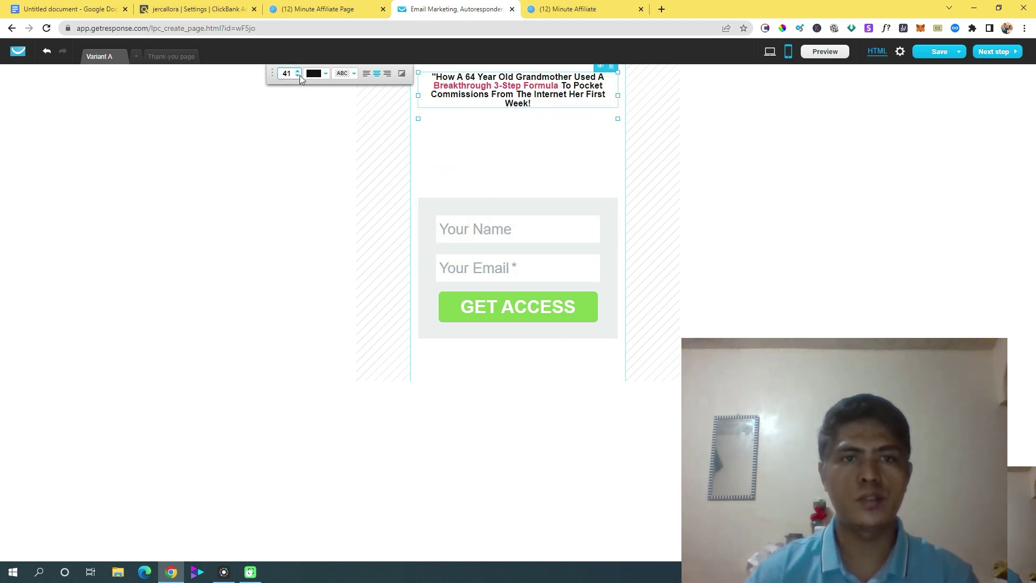
pyautogui.doubleClick(292, 72)
pyautogui.write('80')
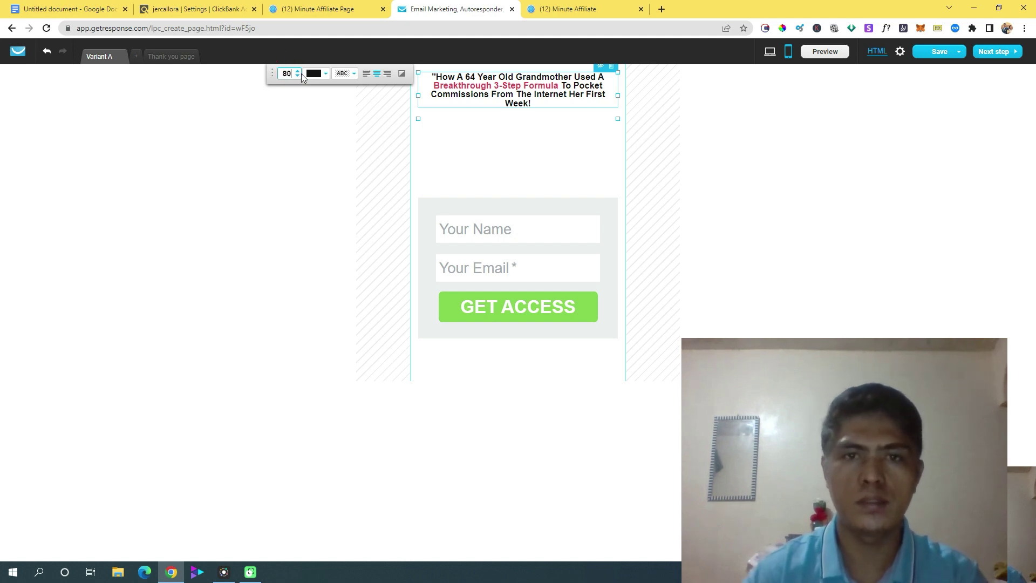
pyautogui.press('Return')
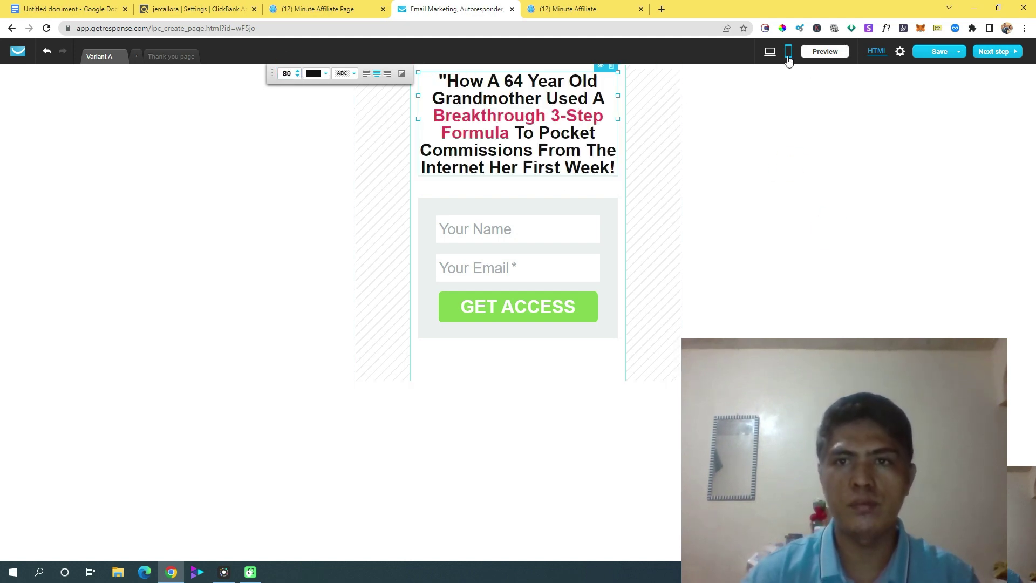
# - Return to the desktop version and set the headline's font size to 60 after trying 80 and 70
pyautogui.click(769, 52)
pyautogui.click(537, 111)
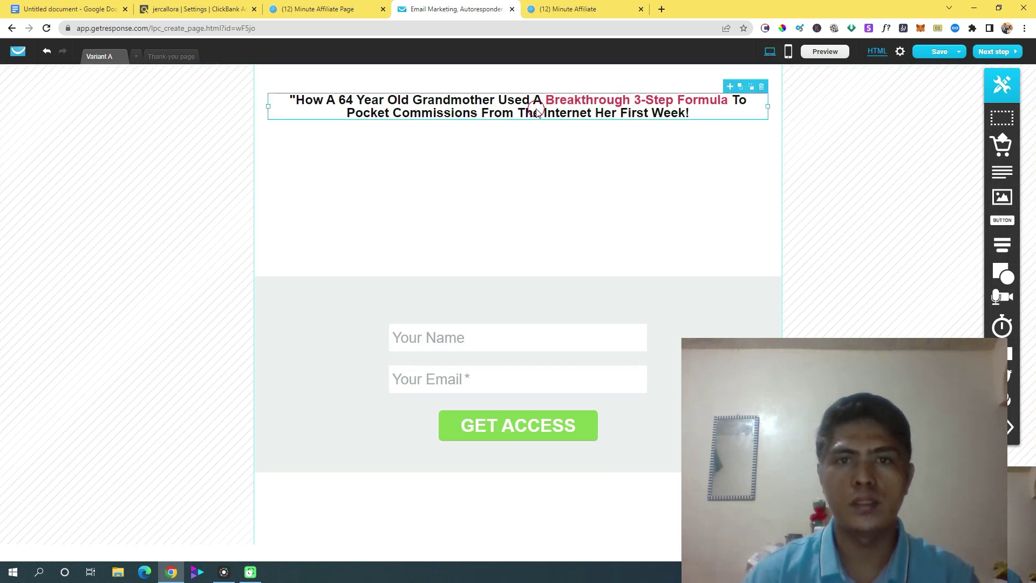
pyautogui.doubleClick(618, 111)
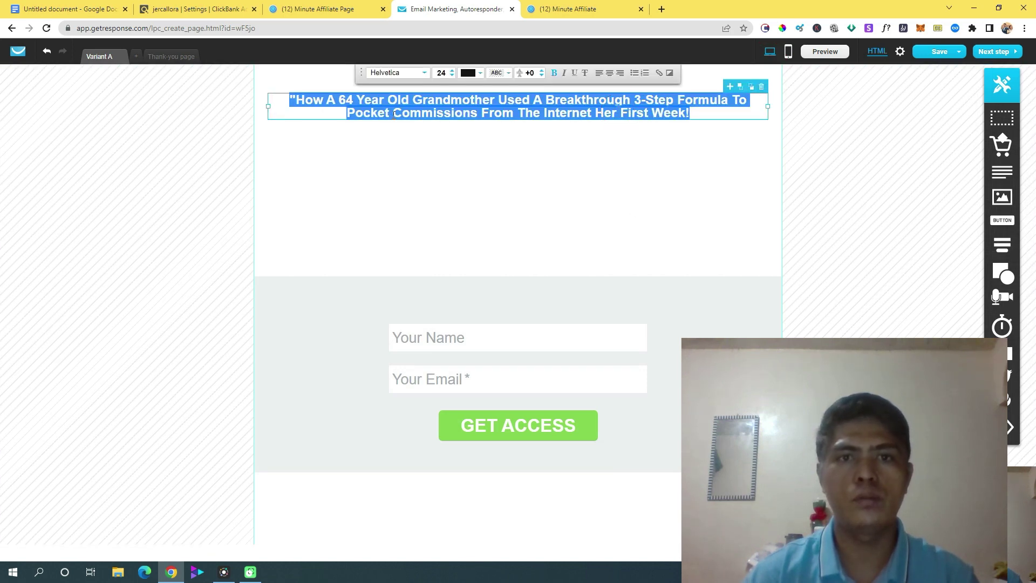
pyautogui.write('80')
pyautogui.press('Return')
pyautogui.doubleClick(442, 71)
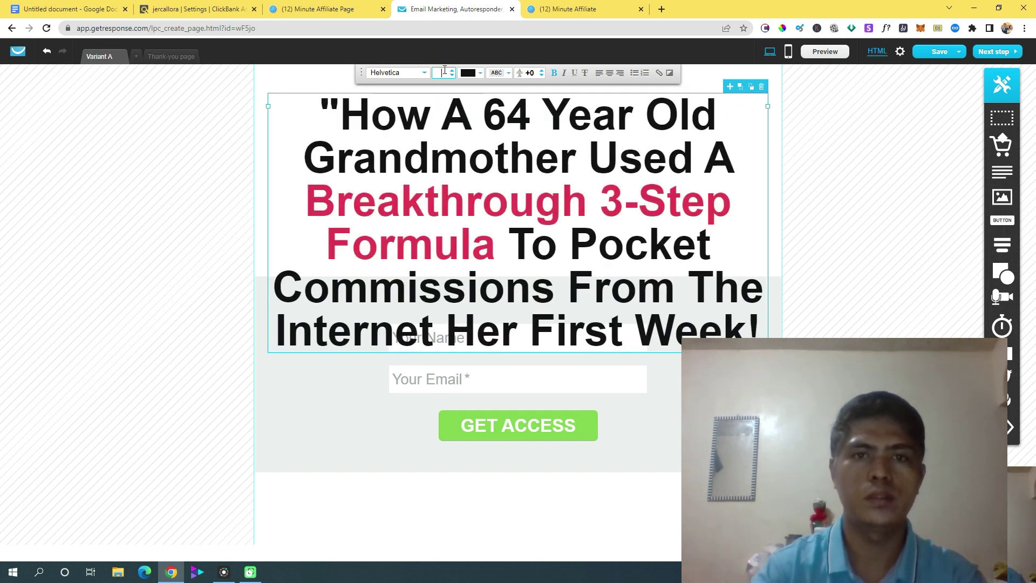
pyautogui.write('70')
pyautogui.press('Return')
pyautogui.doubleClick(443, 71)
pyautogui.write('60')
pyautogui.press('Return')
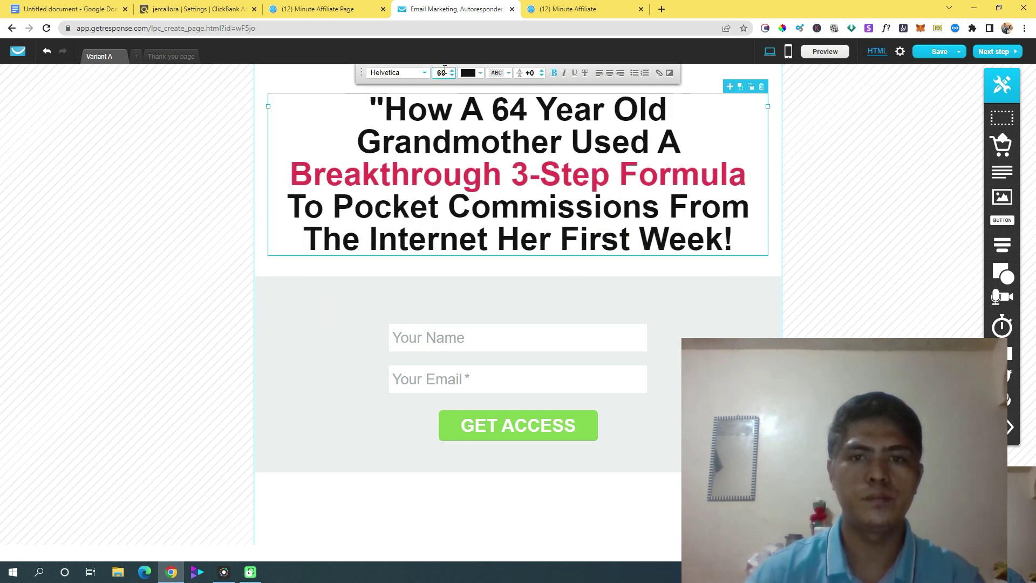
pyautogui.click(775, 204)
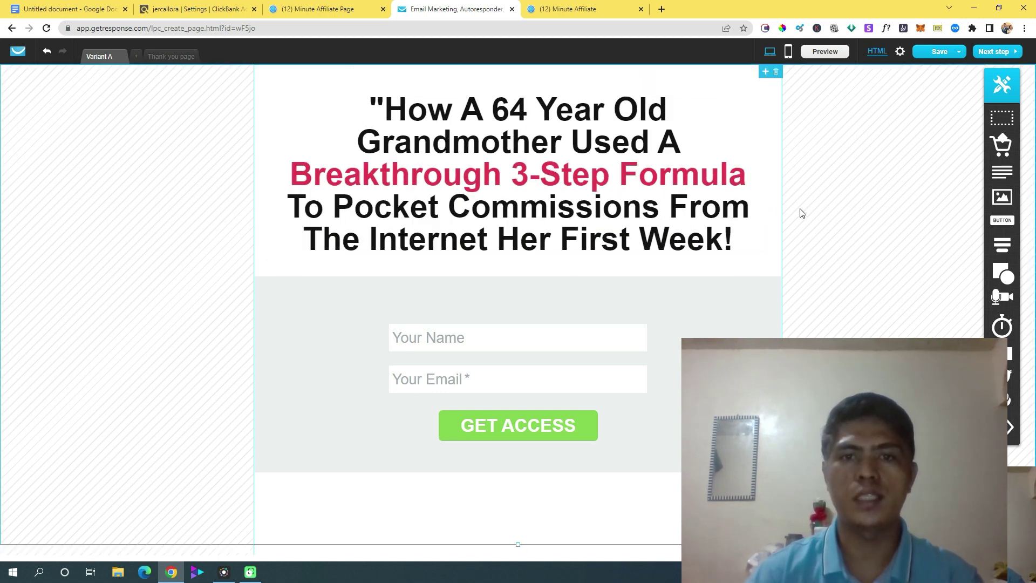
# - Compare the headline and form layout between the mobile and desktop versions, ending on the desktop version
pyautogui.click(788, 51)
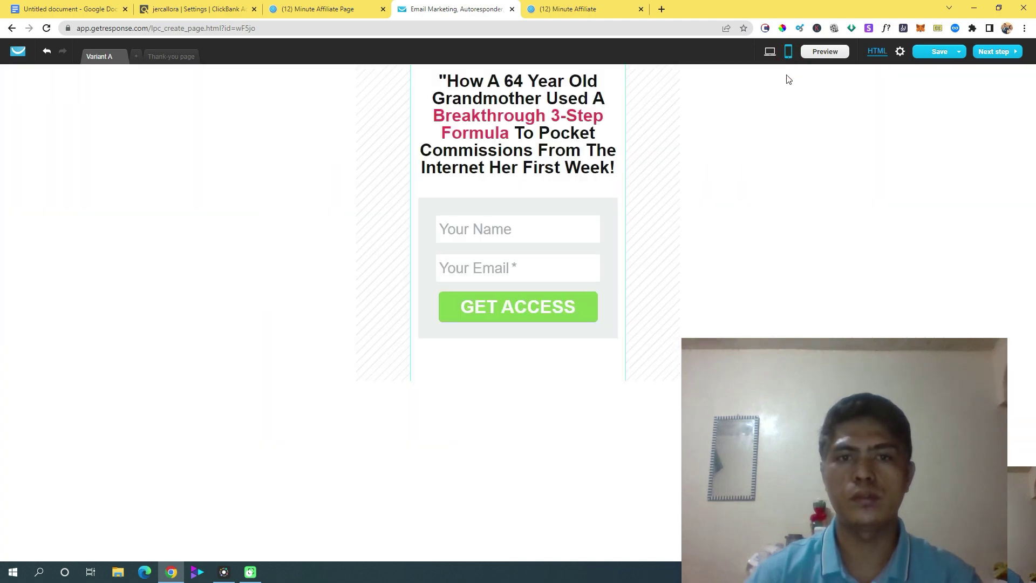
pyautogui.click(770, 55)
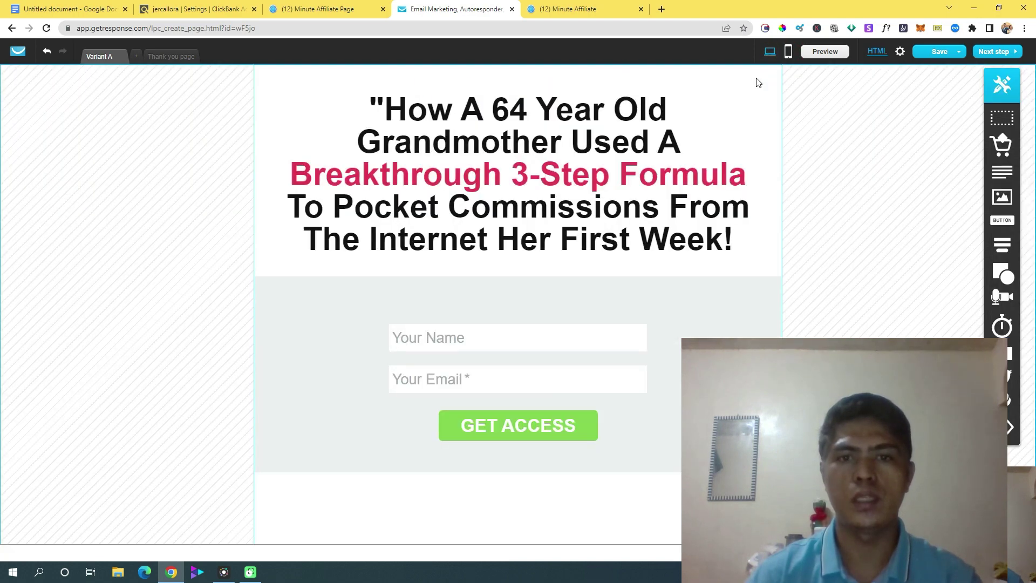
pyautogui.click(787, 52)
pyautogui.click(769, 51)
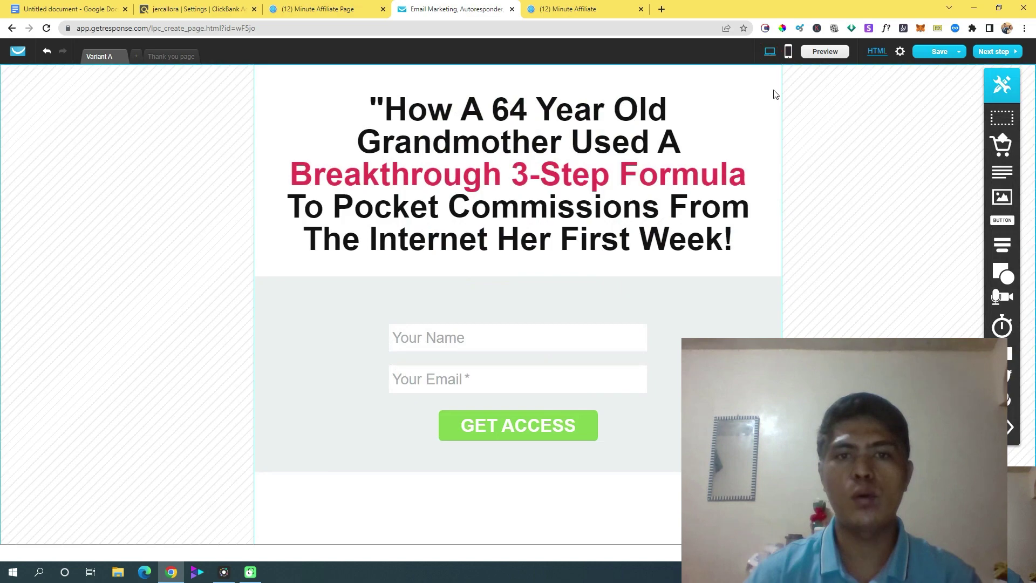
# - Return to the editor to generate the thank-you page's mobile version, and continue to the landing page settings
pyautogui.click(993, 51)
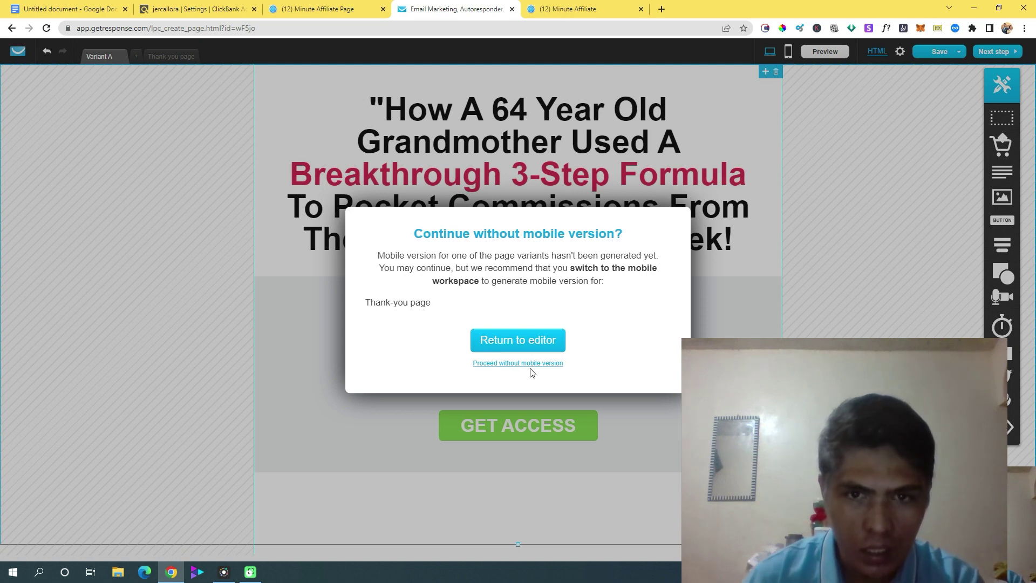
pyautogui.click(521, 341)
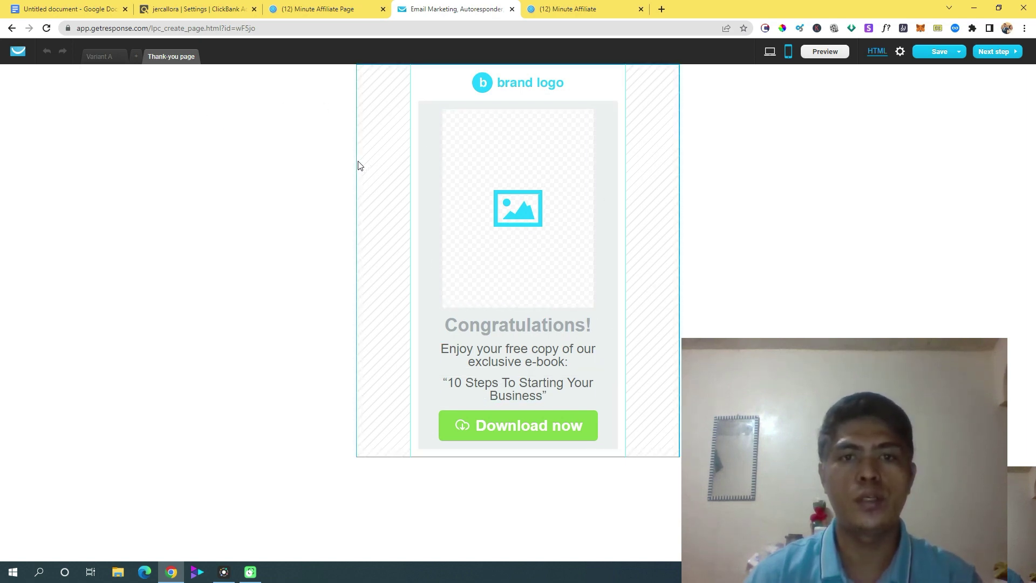
pyautogui.click(989, 54)
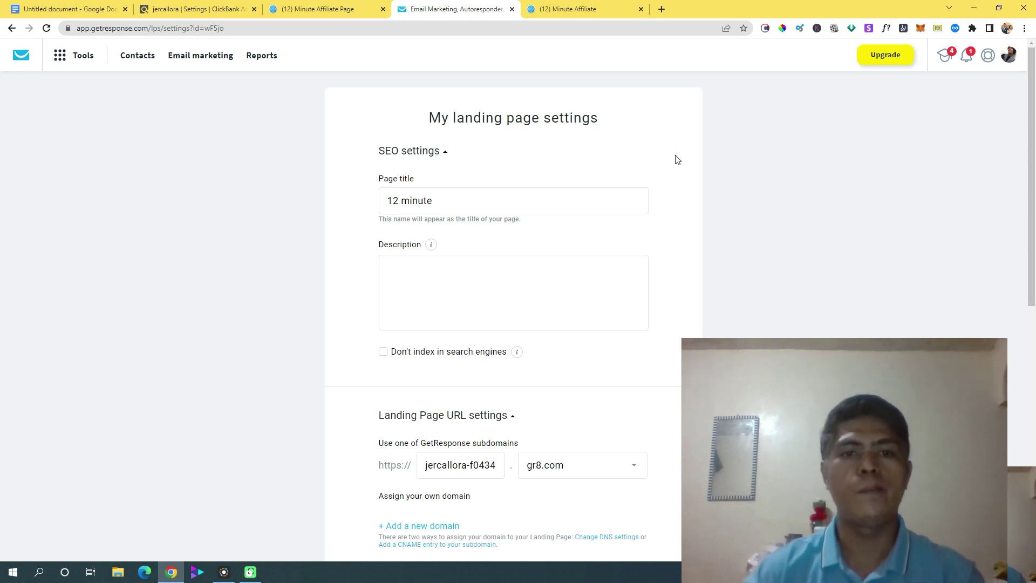
# - Review the landing page's SEO, URL and subscription settings
pyautogui.scroll(-1, 559, 190)
pyautogui.scroll(-3, 516, 233)
pyautogui.scroll(3, 432, 243)
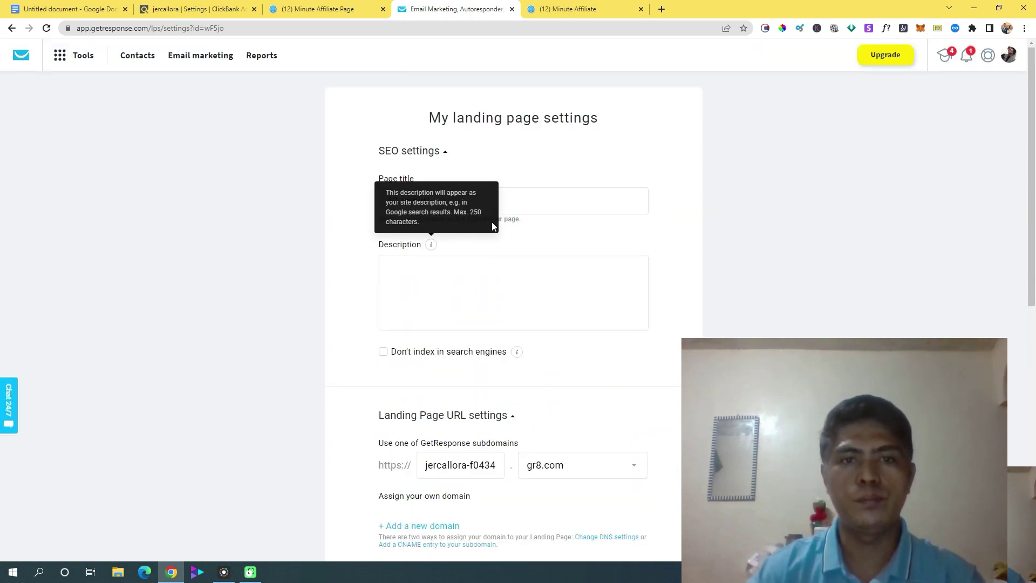
pyautogui.scroll(-1, 378, 186)
pyautogui.scroll(1, 386, 196)
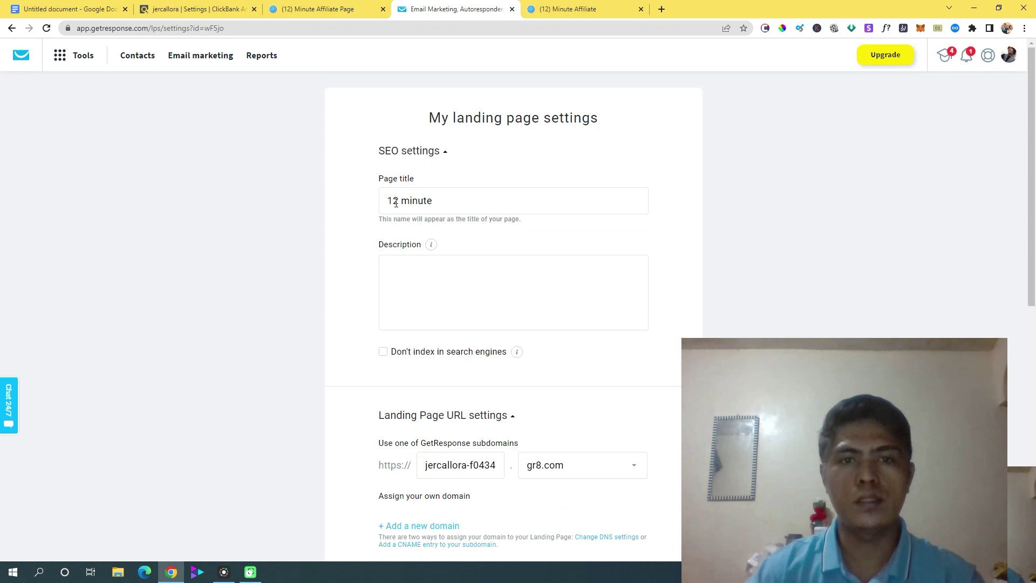
pyautogui.scroll(-7, 423, 213)
pyautogui.scroll(2, 513, 238)
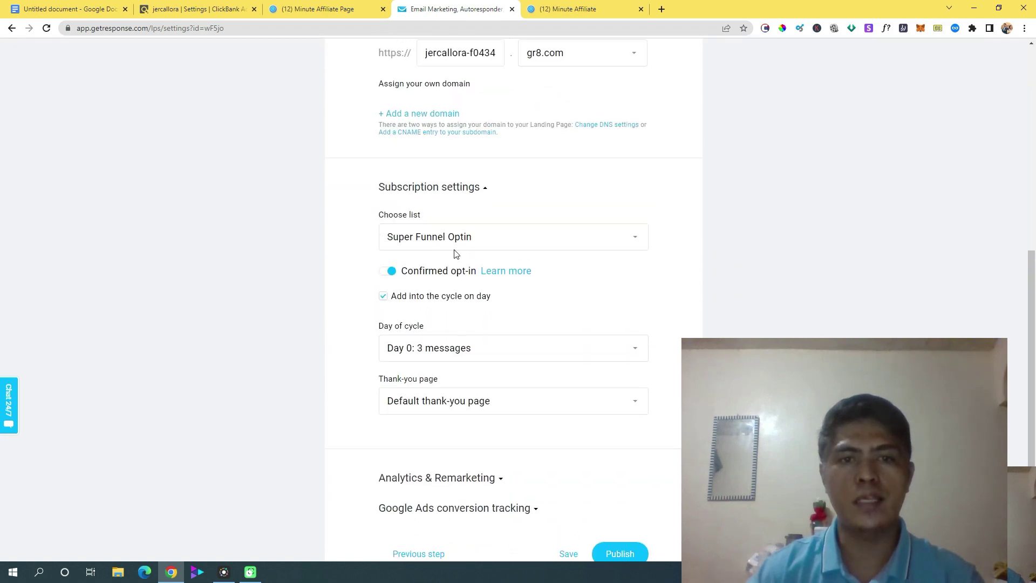
pyautogui.scroll(-1, 478, 248)
pyautogui.scroll(-1, 477, 248)
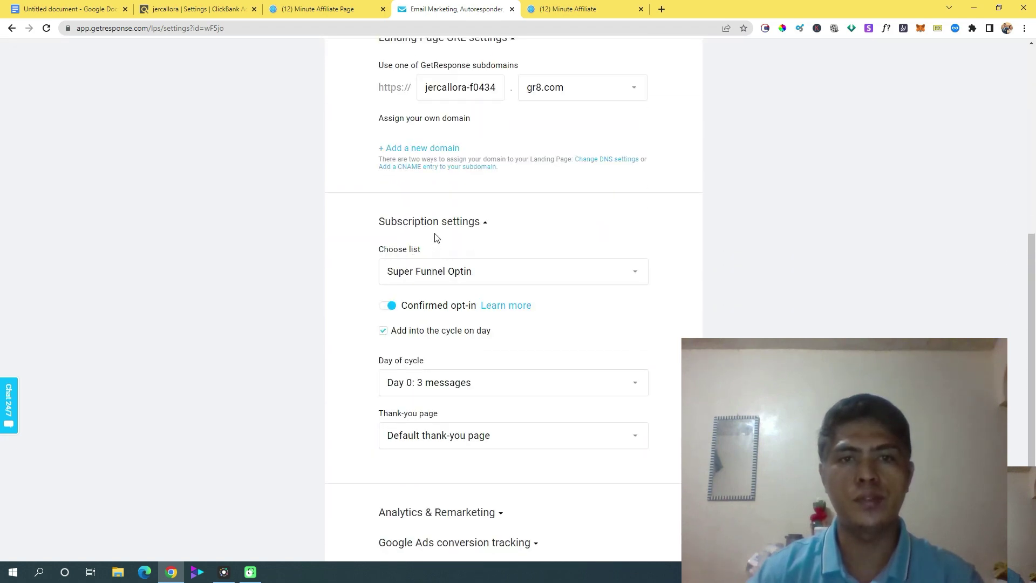
pyautogui.scroll(3, 436, 238)
pyautogui.scroll(-1, 438, 238)
pyautogui.scroll(1, 440, 238)
pyautogui.scroll(-3, 448, 239)
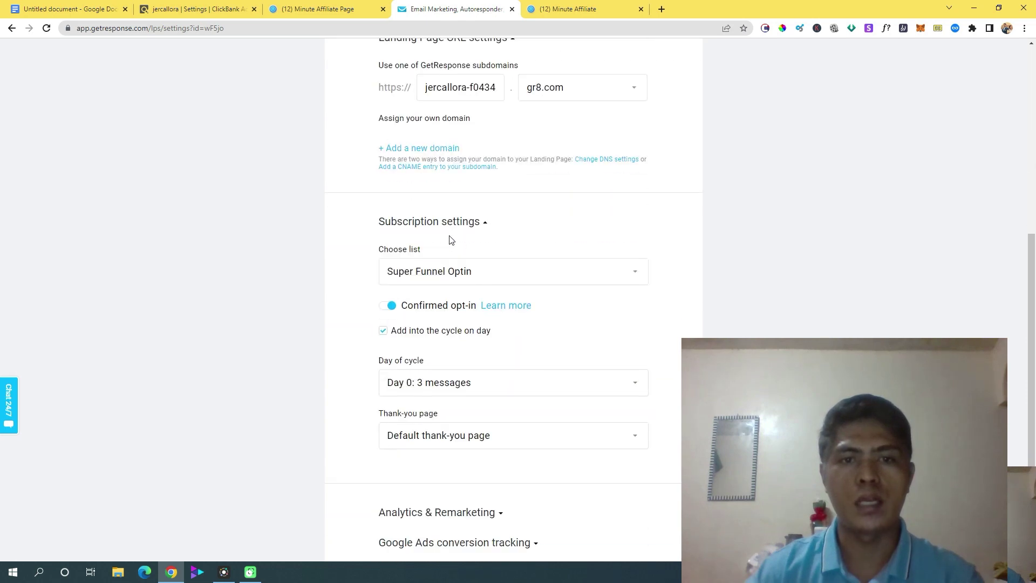
# - Assign the landing page to the 12 Minute AS list and choose a custom thank-you page
pyautogui.click(448, 278)
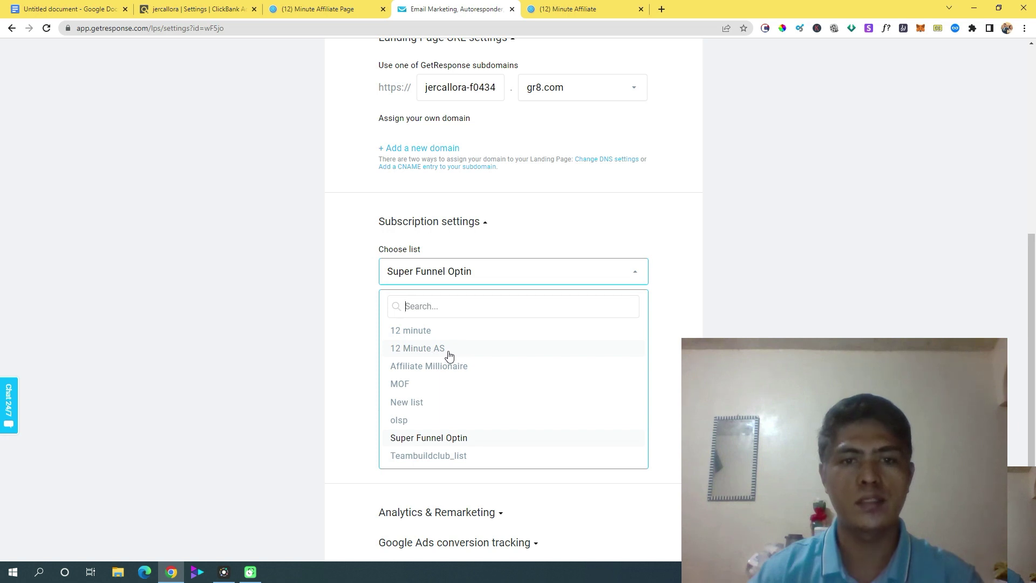
pyautogui.click(467, 350)
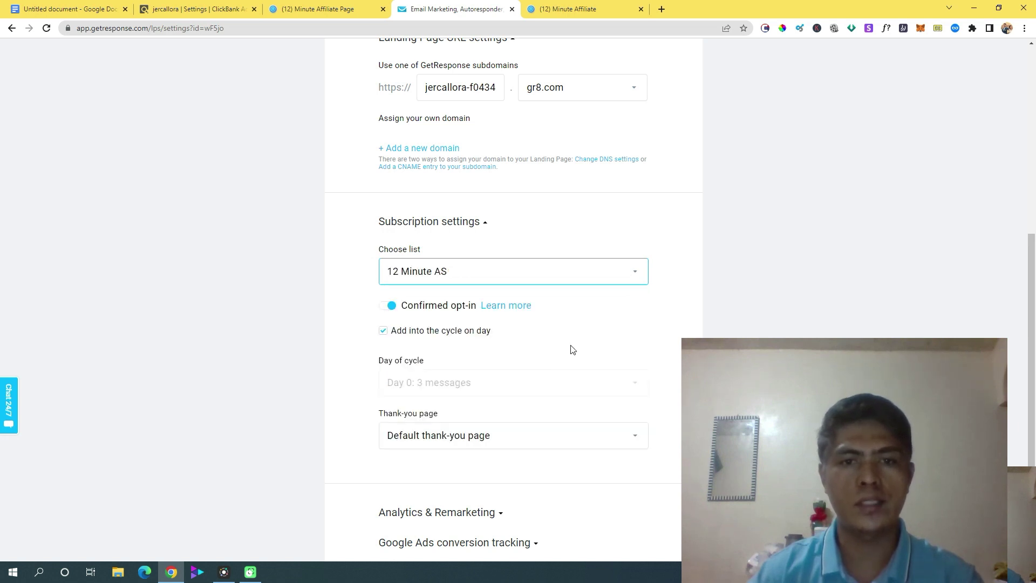
pyautogui.scroll(-2, 567, 350)
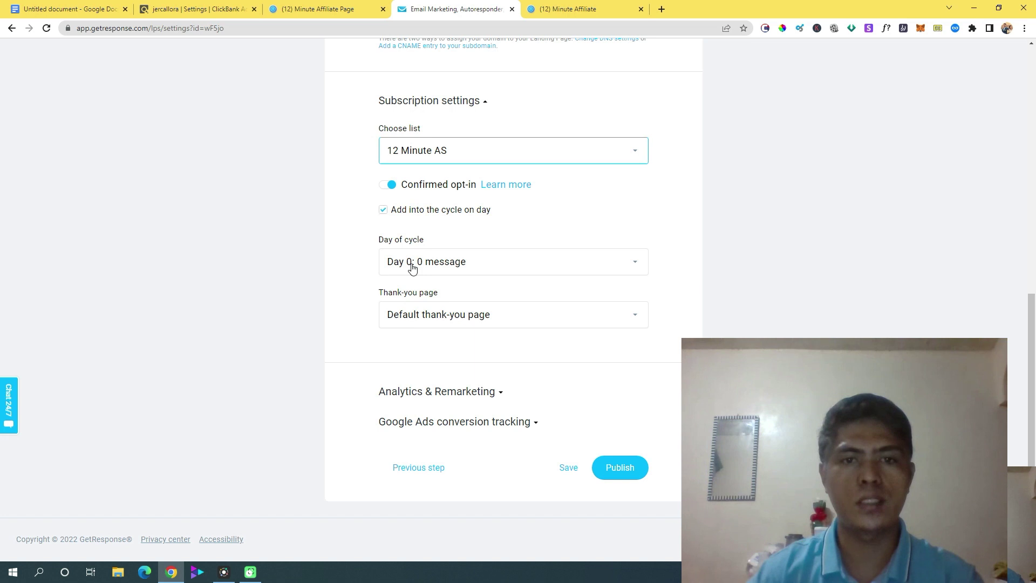
pyautogui.click(467, 319)
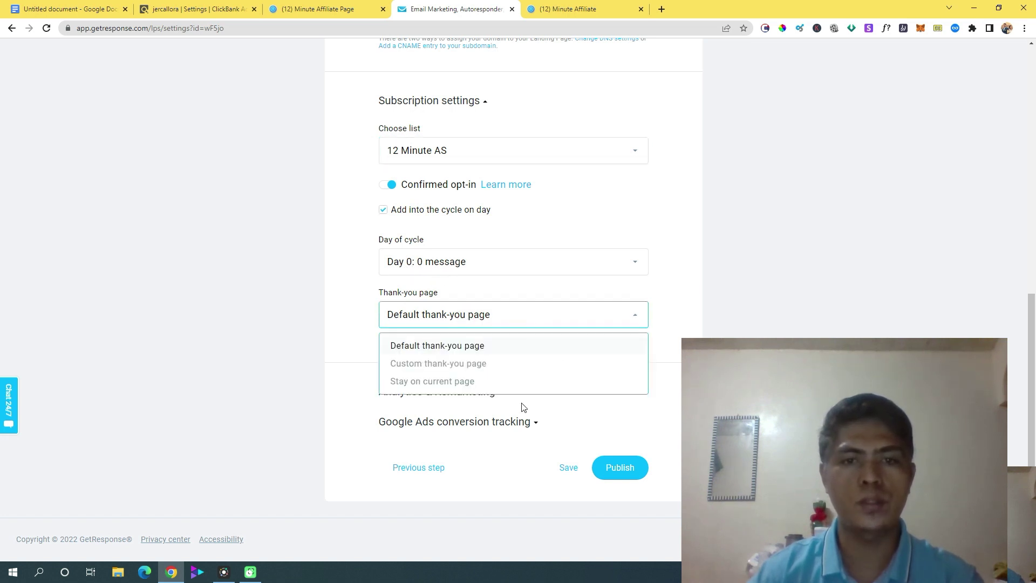
pyautogui.click(452, 363)
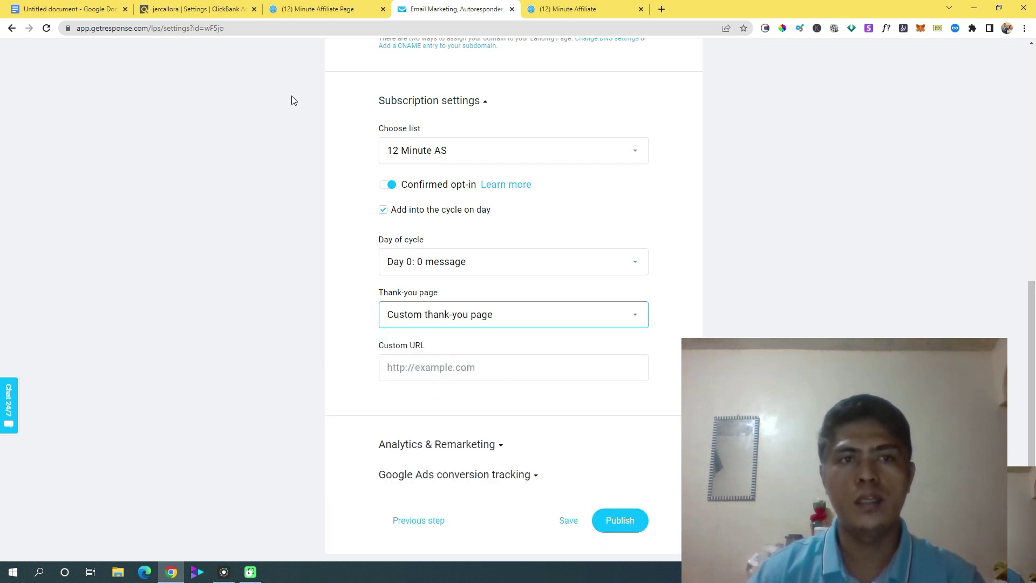
# - Switch to the Google Docs document and copy the Funnel 3 Grandma Can Do It sales video link
pyautogui.click(81, 10)
pyautogui.click(647, 342)
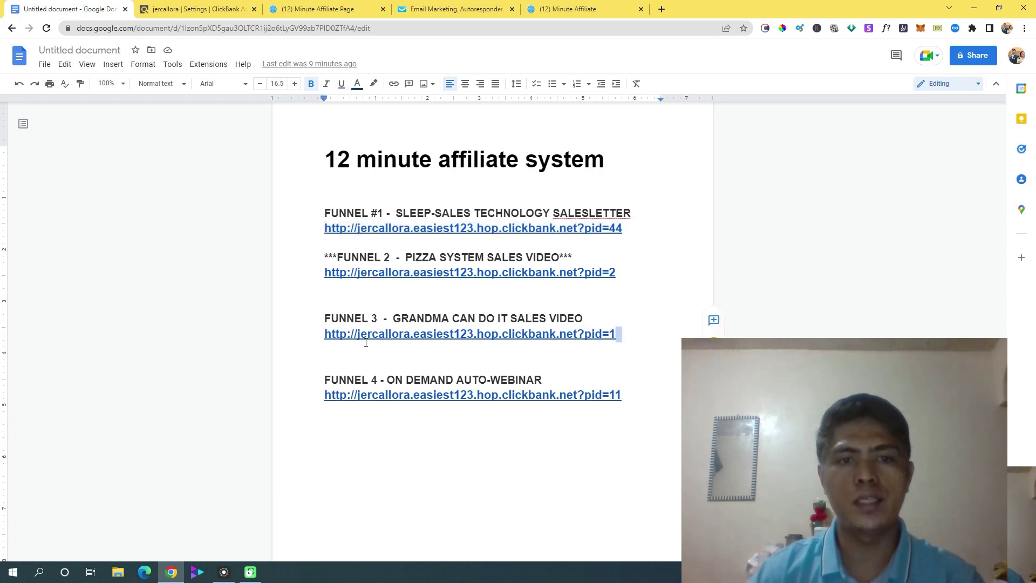
pyautogui.moveTo(326, 333); pyautogui.dragTo(613, 337)
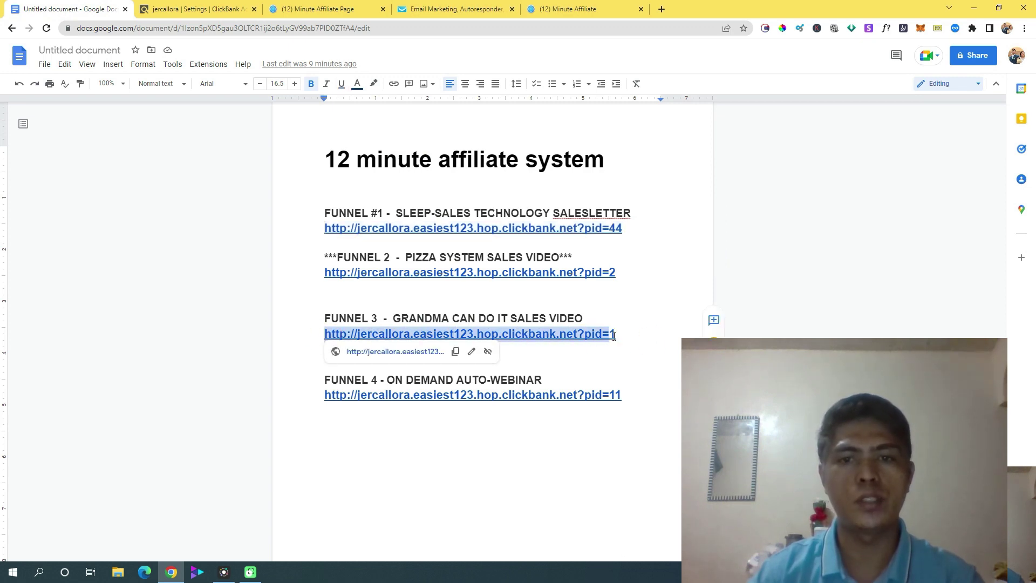
pyautogui.rightClick(574, 335)
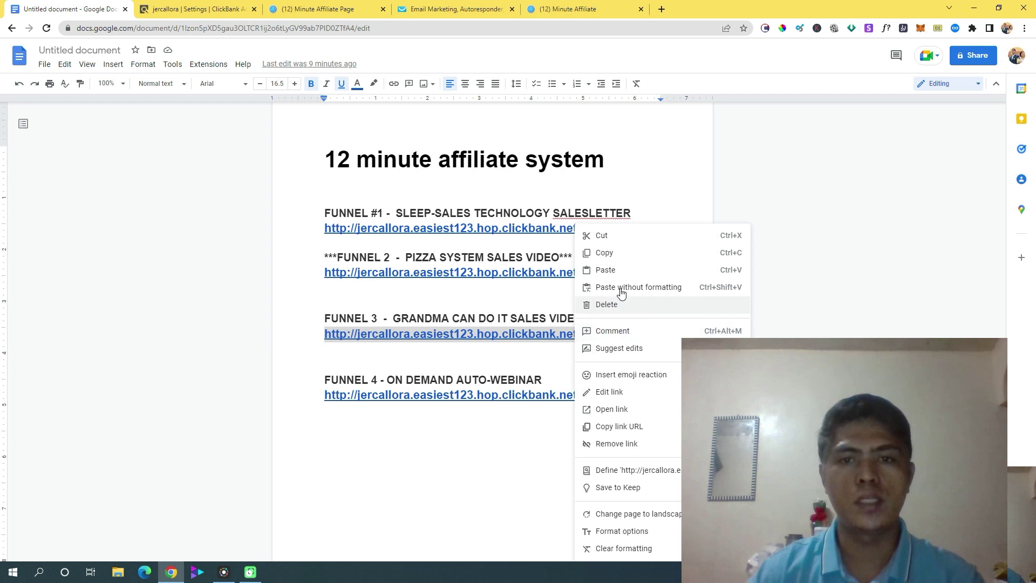
pyautogui.click(618, 256)
pyautogui.rightClick(410, 338)
pyautogui.click(437, 255)
# - Return to the GetResponse settings and paste the copied affiliate link as the thank-you page's custom URL
pyautogui.click(459, 6)
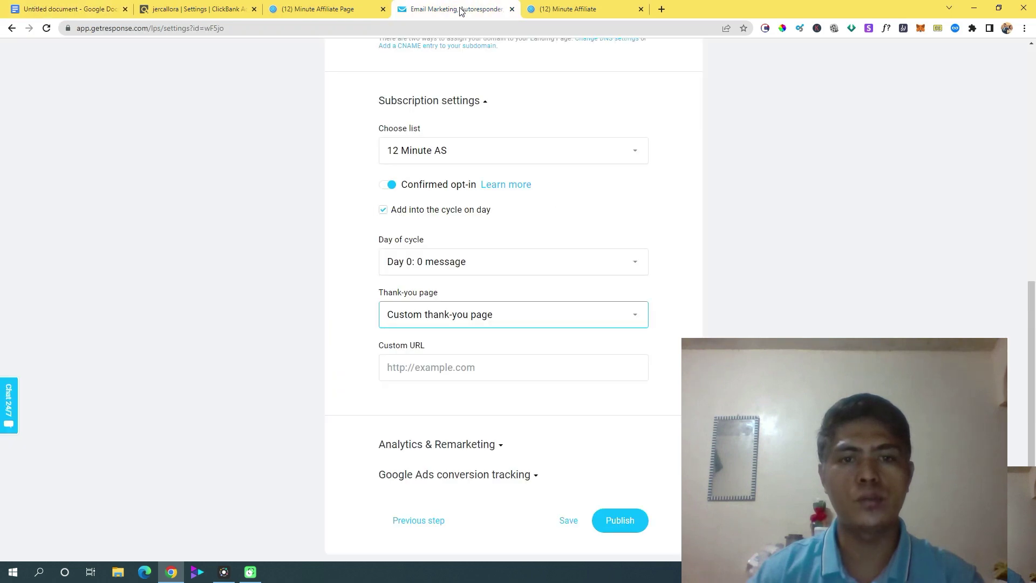
pyautogui.click(481, 368)
pyautogui.hotkey('ctrl', 'v')
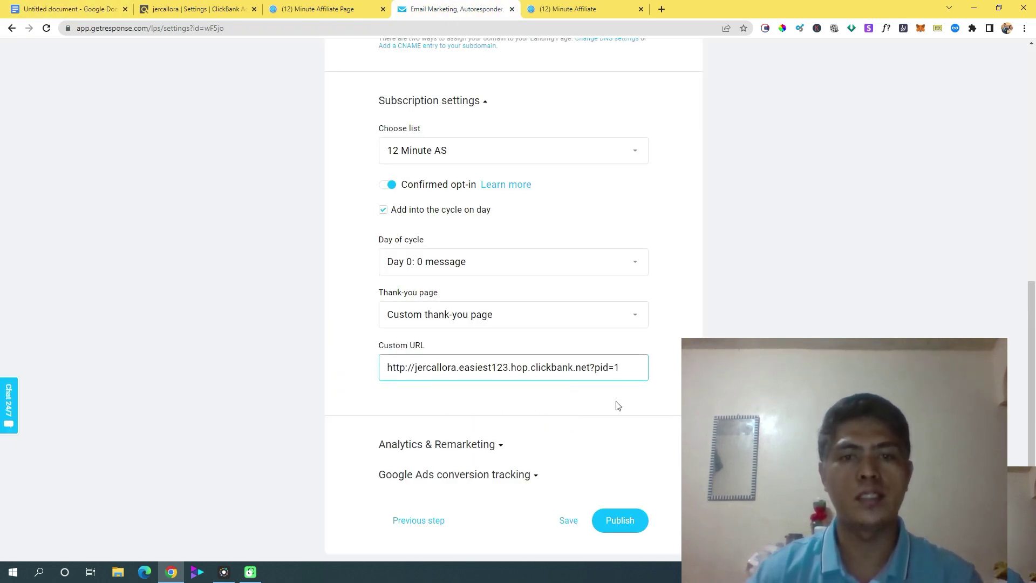
# - Check the subscription settings once more and publish the landing page
pyautogui.scroll(-1, 628, 495)
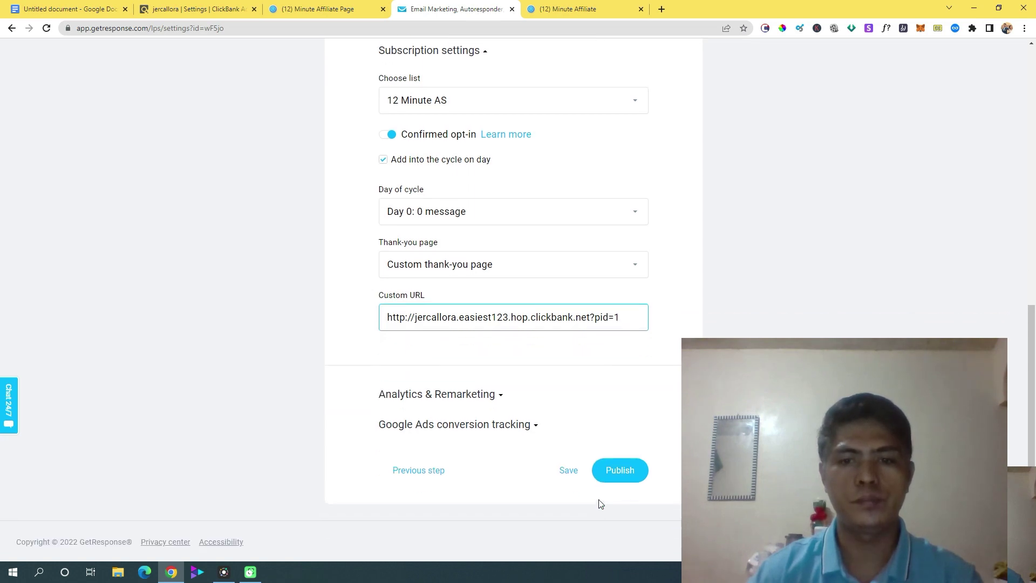
pyautogui.scroll(4, 571, 487)
pyautogui.scroll(-4, 585, 472)
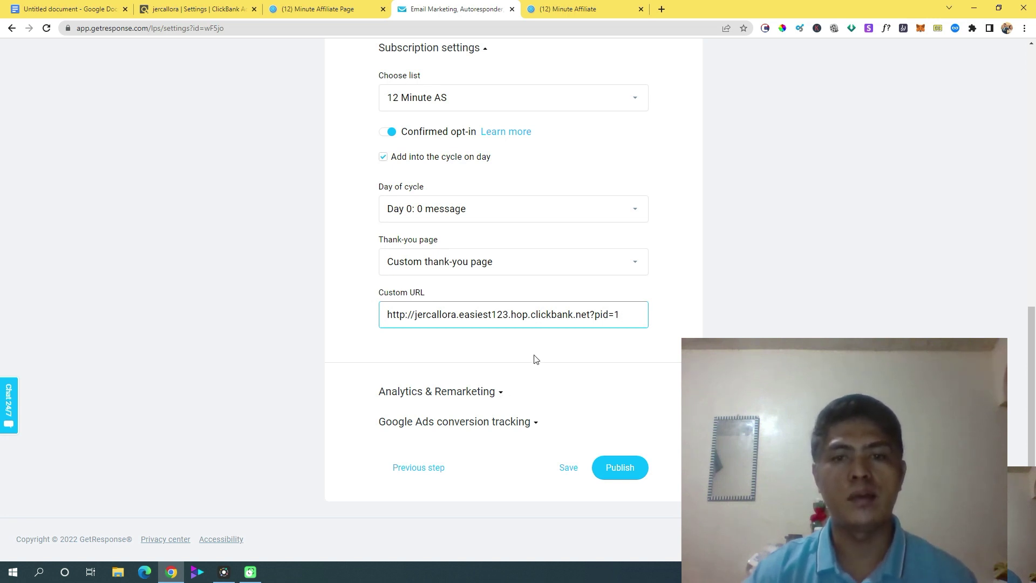
pyautogui.scroll(2, 536, 359)
pyautogui.scroll(-2, 559, 393)
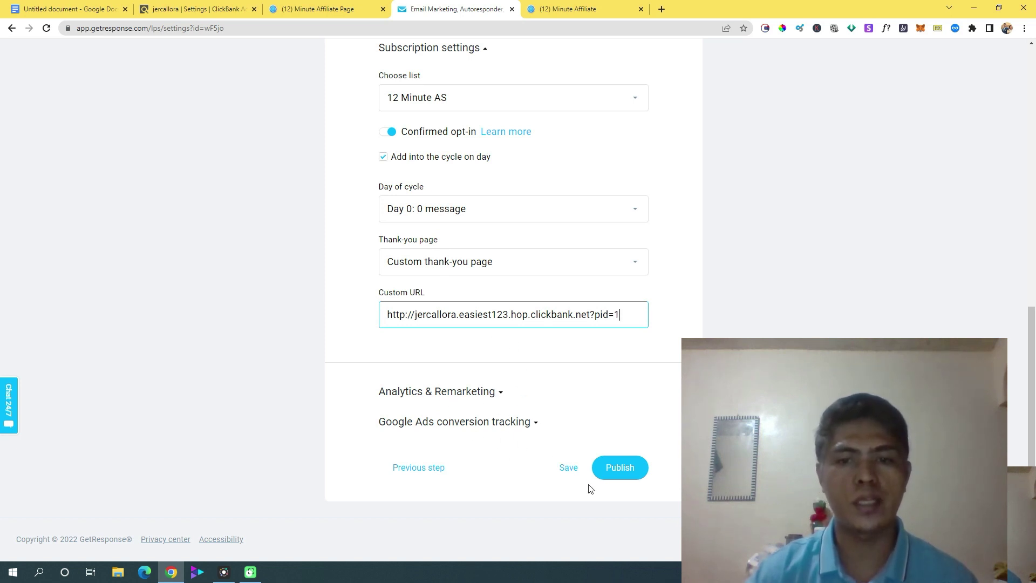
pyautogui.click(613, 474)
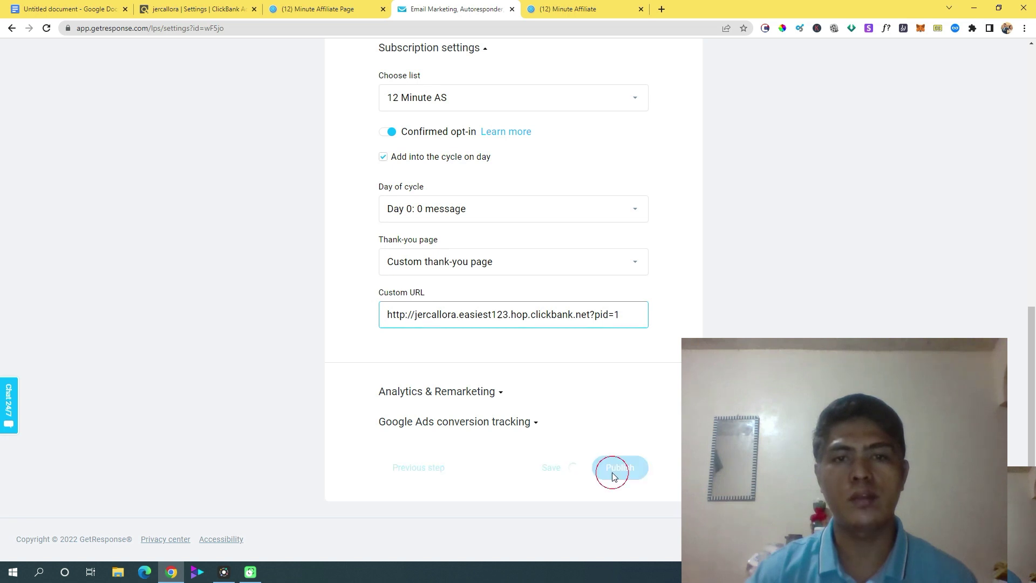
pyautogui.scroll(3, 555, 393)
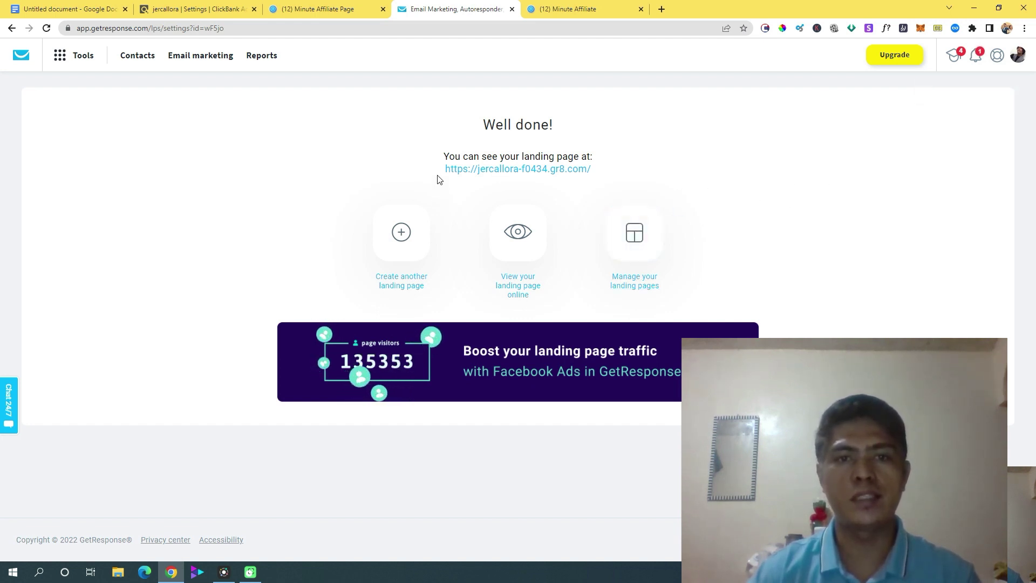
# - Copy the published landing page's web address from the completion page
pyautogui.moveTo(437, 169); pyautogui.dragTo(579, 171)
pyautogui.click(606, 171)
pyautogui.moveTo(436, 166)
pyautogui.mouseDown()
pyautogui.moveTo(584, 168)
pyautogui.moveTo(446, 178)
pyautogui.mouseUp()
pyautogui.click(589, 174)
pyautogui.rightClick(452, 174)
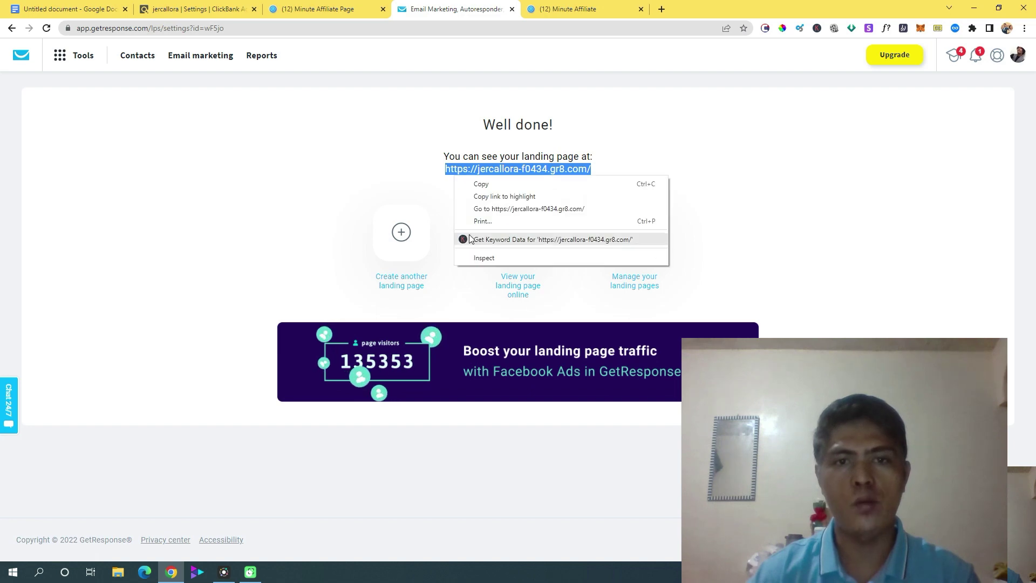
pyautogui.click(491, 184)
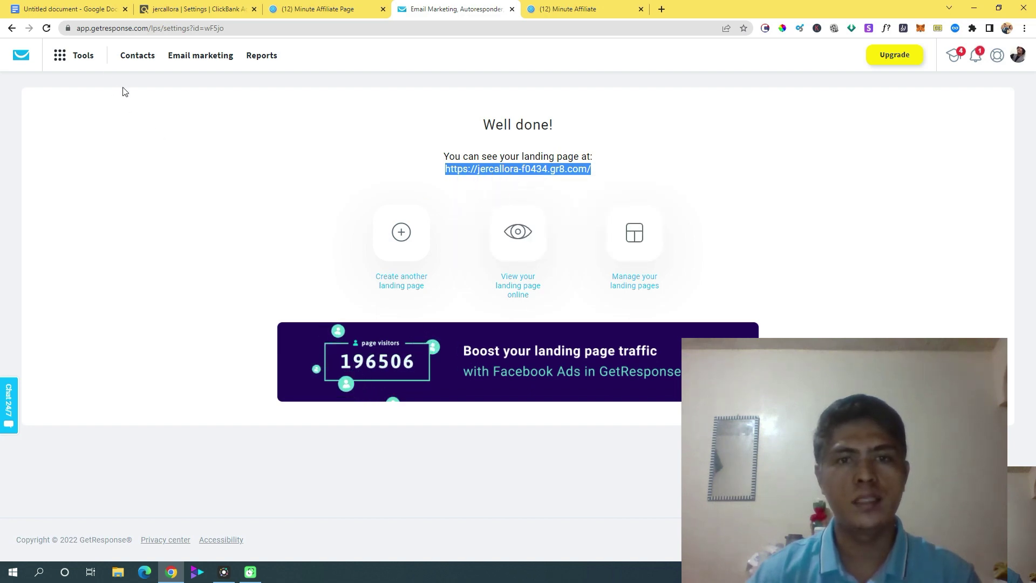
# - Switch to the Google Docs document and paste the landing page address a few lines below the Funnel 4 link
pyautogui.click(52, 7)
pyautogui.scroll(-2, 593, 345)
pyautogui.click(641, 299)
pyautogui.press('Return')
pyautogui.press('Return')
pyautogui.press('Return')
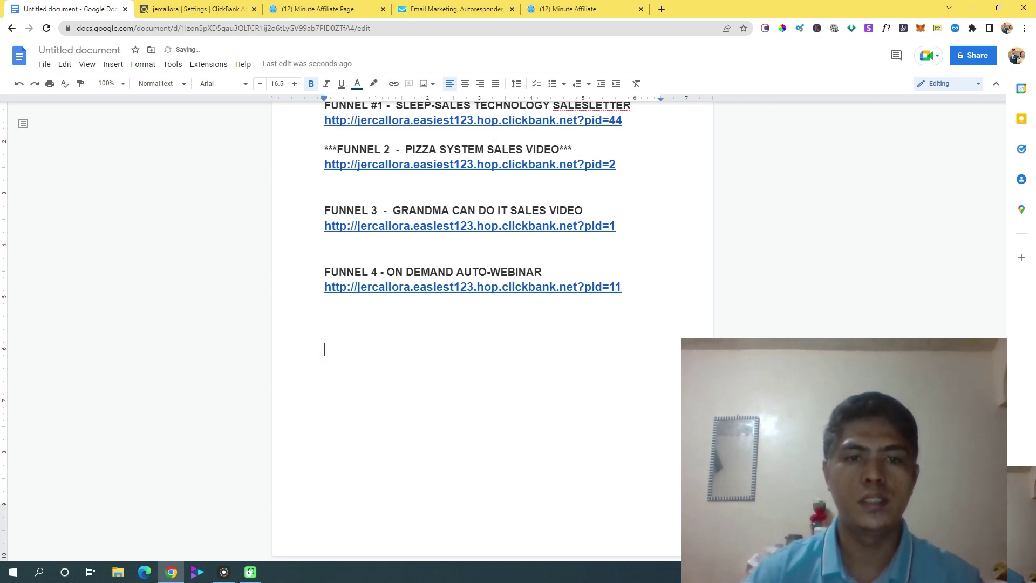
pyautogui.hotkey('ctrl', 'v')
# - Add the heading "Landing page/optin page" on its own line above the pasted landing page link
pyautogui.click(451, 324)
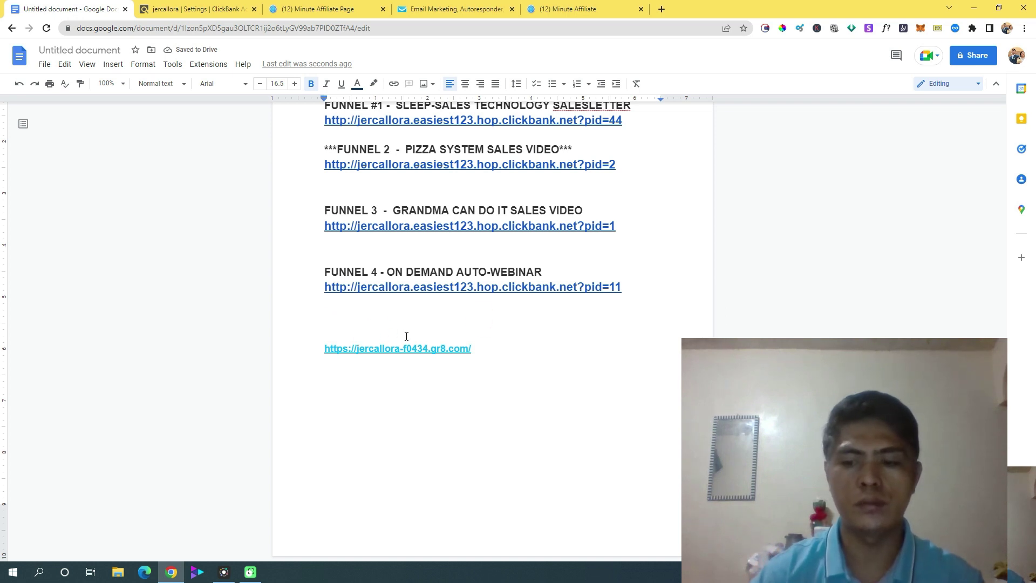
pyautogui.press('Return')
pyautogui.write('Landingp age')
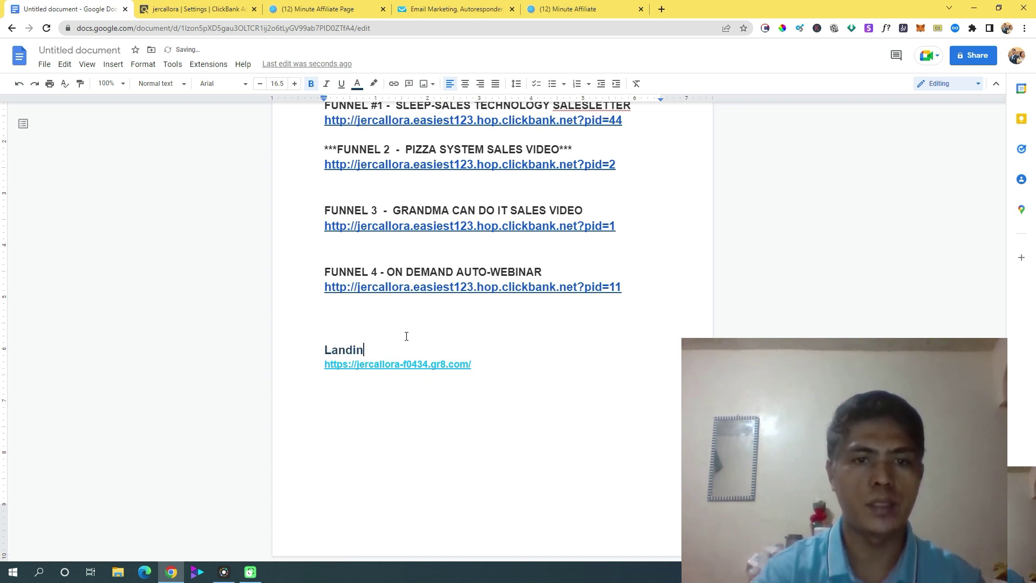
pyautogui.press('BackSpace')
pyautogui.write('page/optin page')
pyautogui.doubleClick(476, 320)
pyautogui.click(387, 330)
# - Enlarge the "Landing page/optin page" heading to font size 21.5
pyautogui.scroll(3, 386, 330)
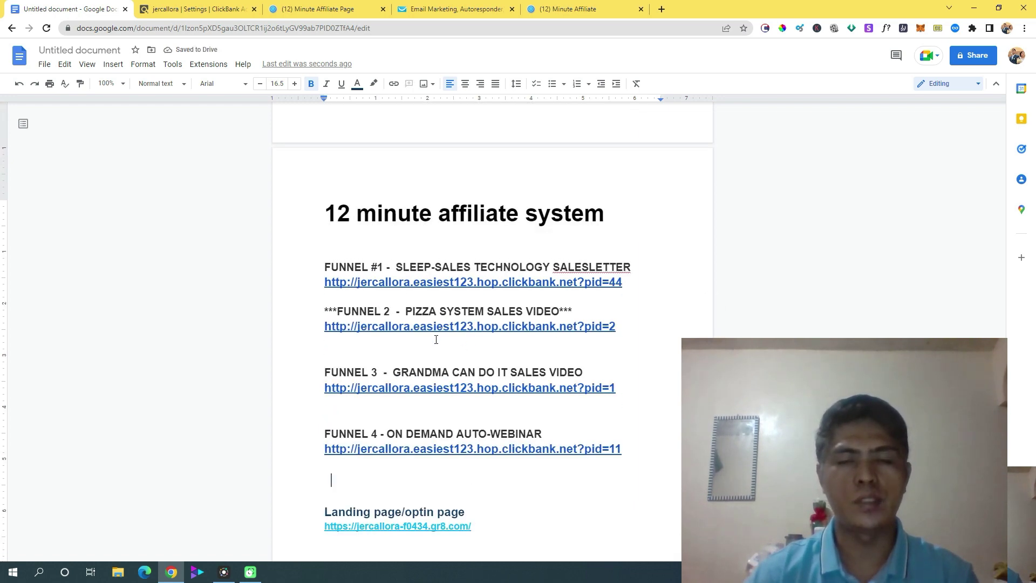
pyautogui.scroll(-2, 435, 343)
pyautogui.scroll(-1, 435, 343)
pyautogui.moveTo(467, 350); pyautogui.dragTo(337, 349)
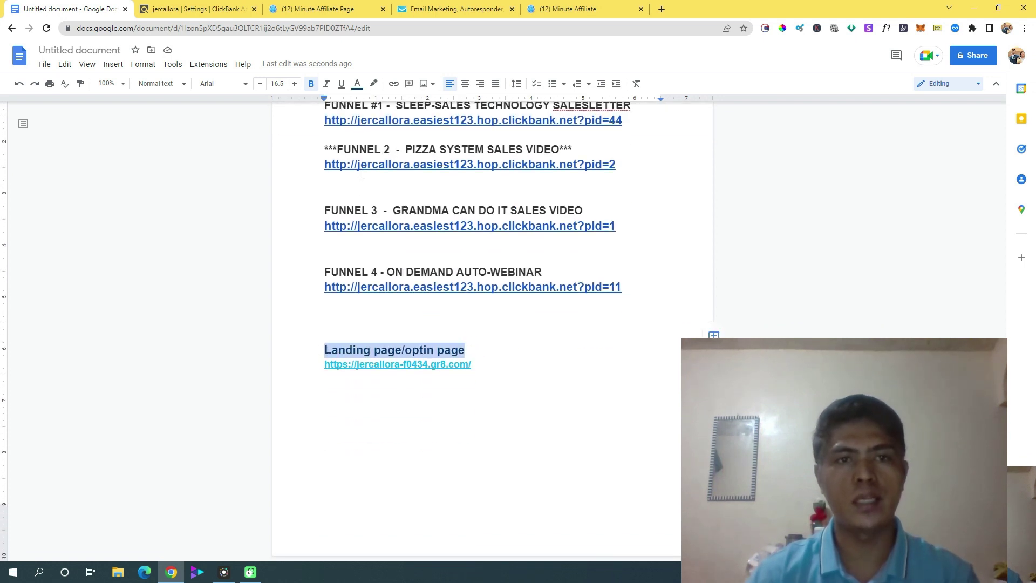
pyautogui.click(294, 83)
pyautogui.click(294, 84)
pyautogui.click(295, 84)
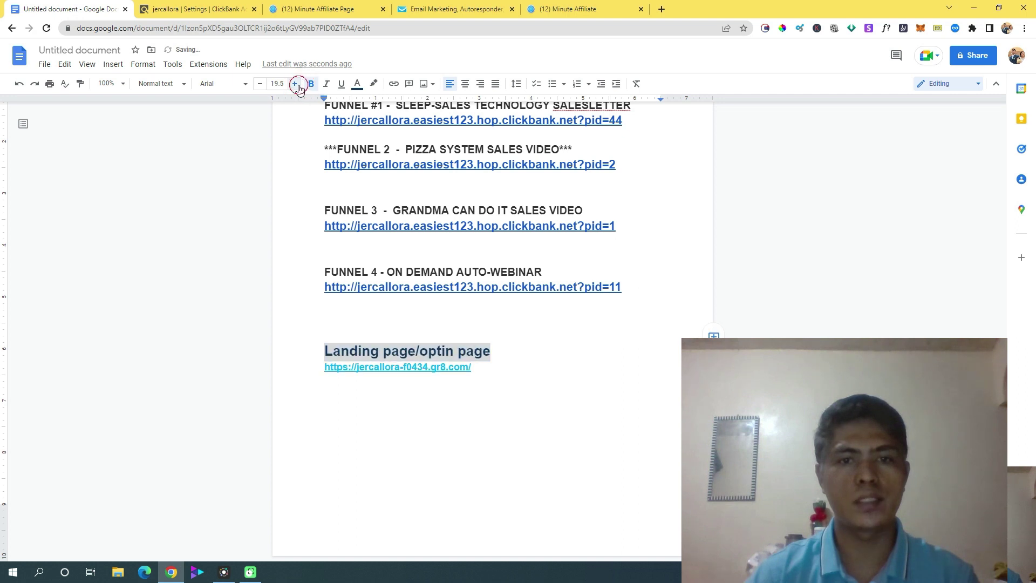
pyautogui.click(295, 84)
pyautogui.click(295, 83)
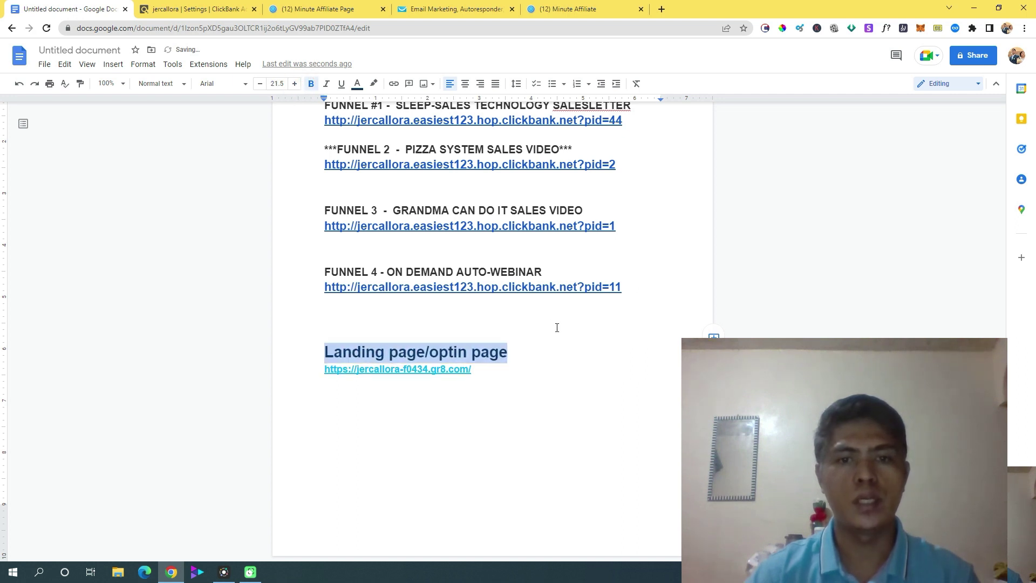
pyautogui.click(554, 323)
pyautogui.scroll(2, 514, 370)
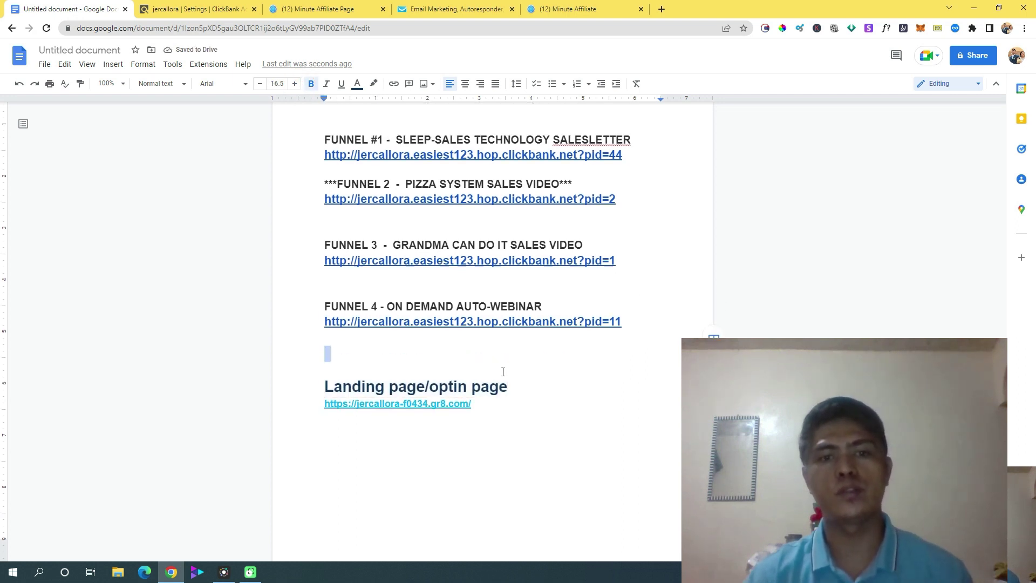
pyautogui.click(512, 371)
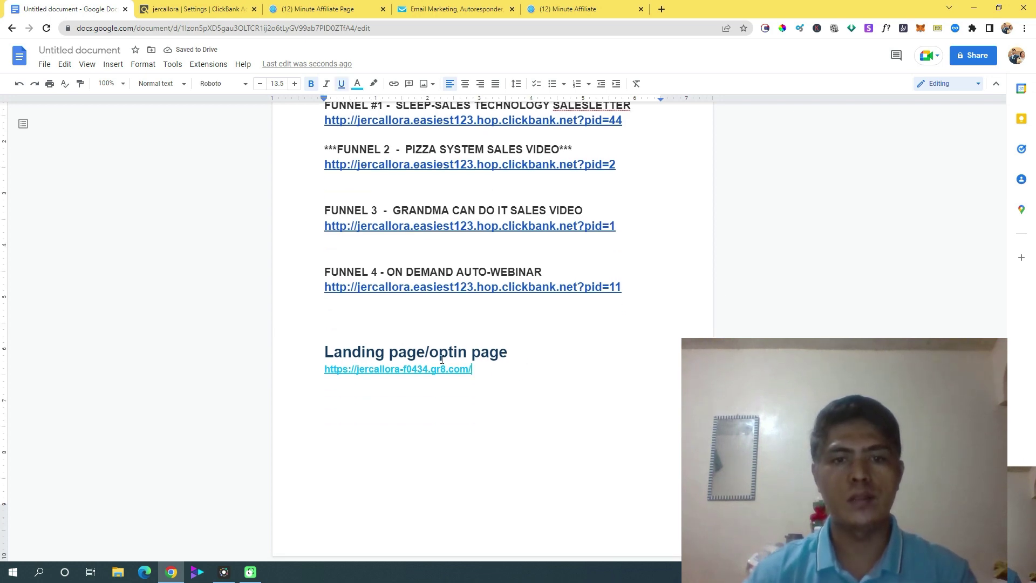
pyautogui.scroll(4, 420, 350)
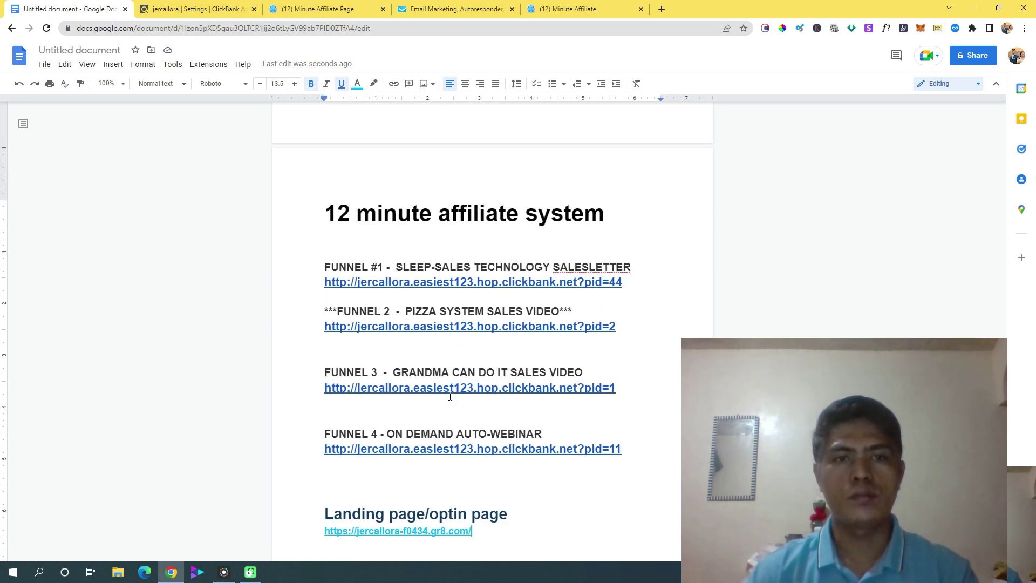
# - Review the outline of the affiliate process in the document, from finding an offer to driving traffic
pyautogui.scroll(10, 585, 334)
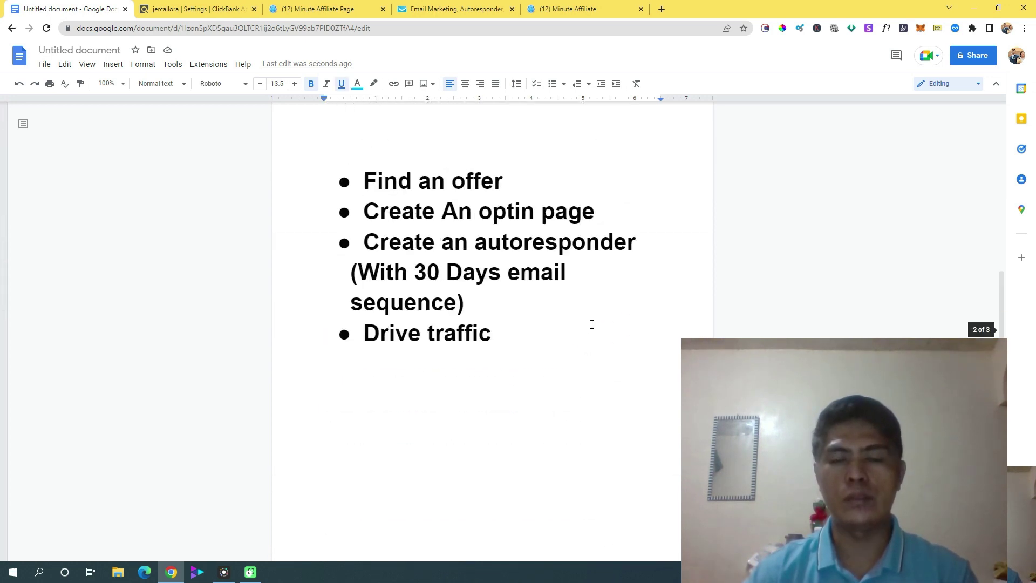
pyautogui.click(452, 234)
pyautogui.click(513, 227)
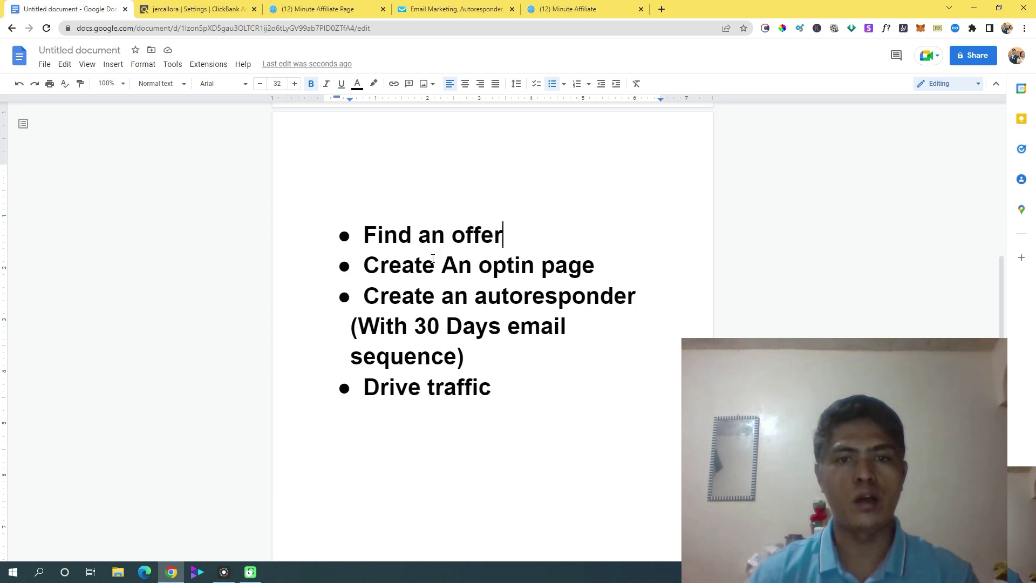
pyautogui.click(460, 315)
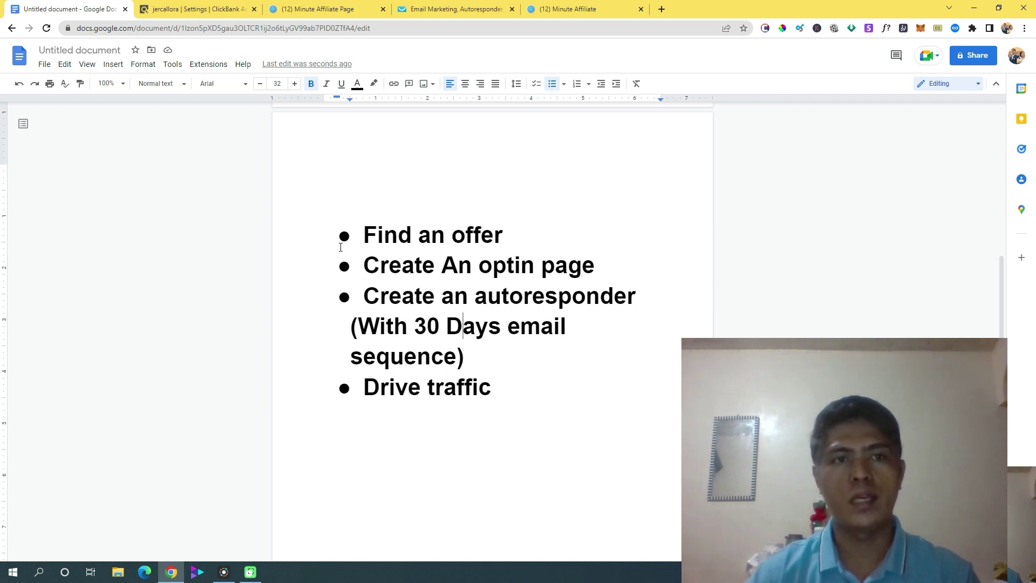
# - Switch to GetResponse and go back to its dashboard from the landing page completion page
pyautogui.click(432, 11)
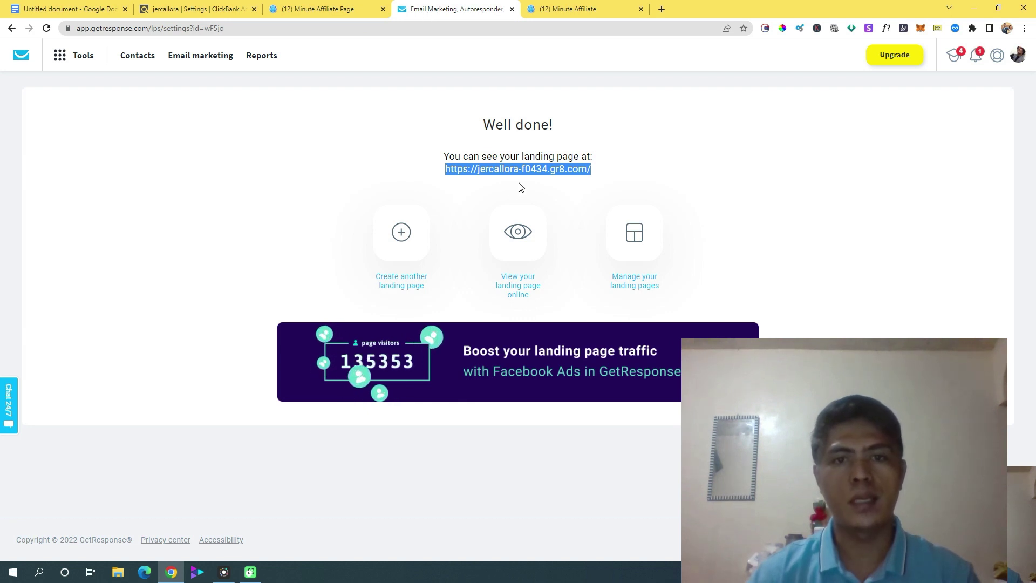
pyautogui.click(64, 62)
pyautogui.click(22, 57)
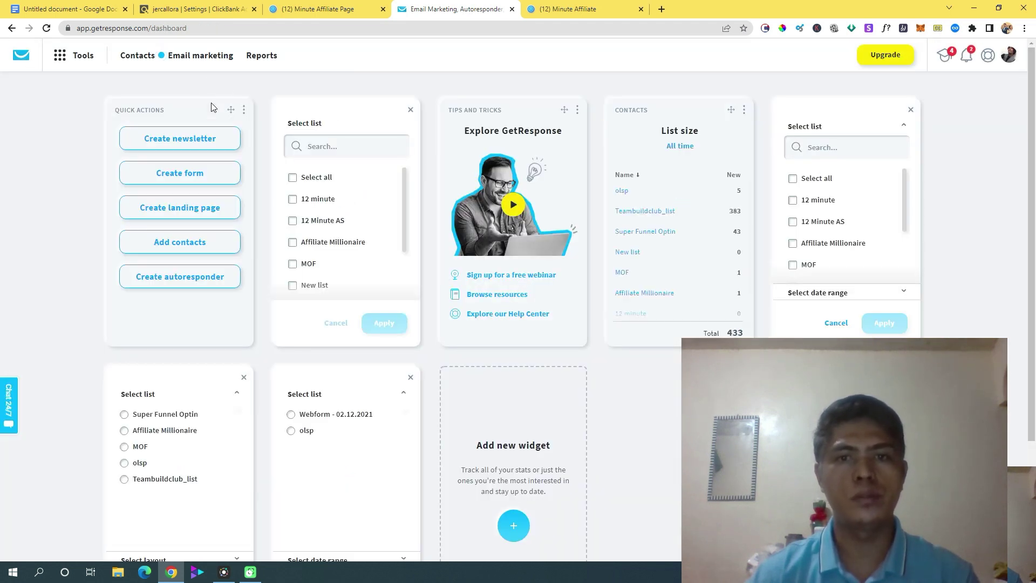
pyautogui.click(127, 56)
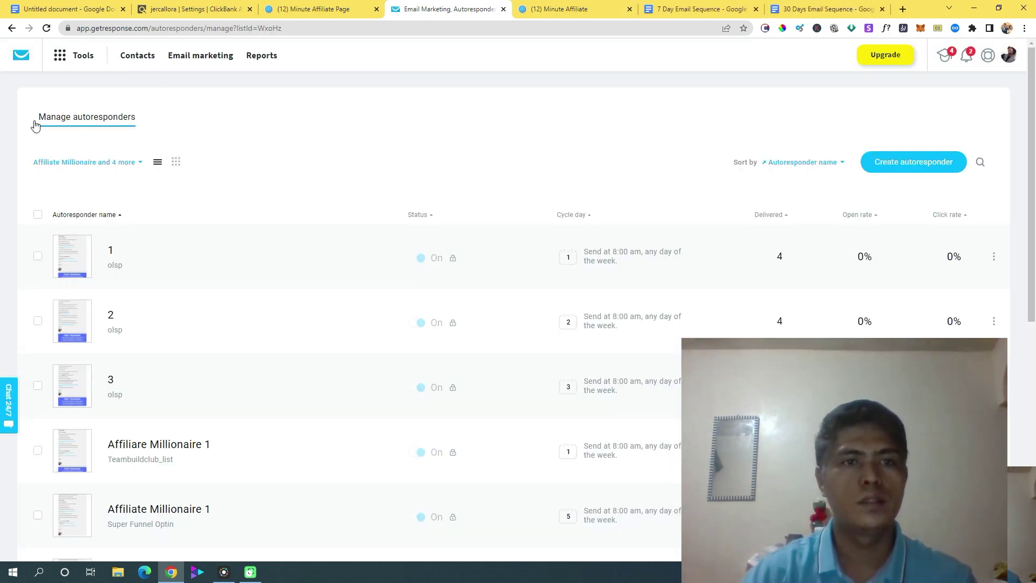
pyautogui.click(21, 55)
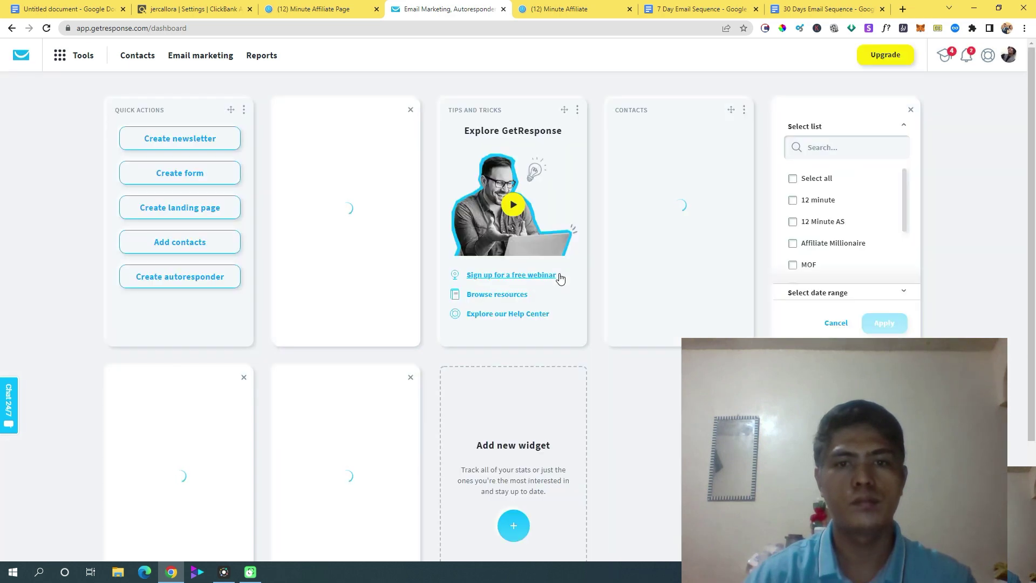
# - Open the contact lists and go from the "12 Minute AS" list to the autoresponder management page
pyautogui.click(135, 61)
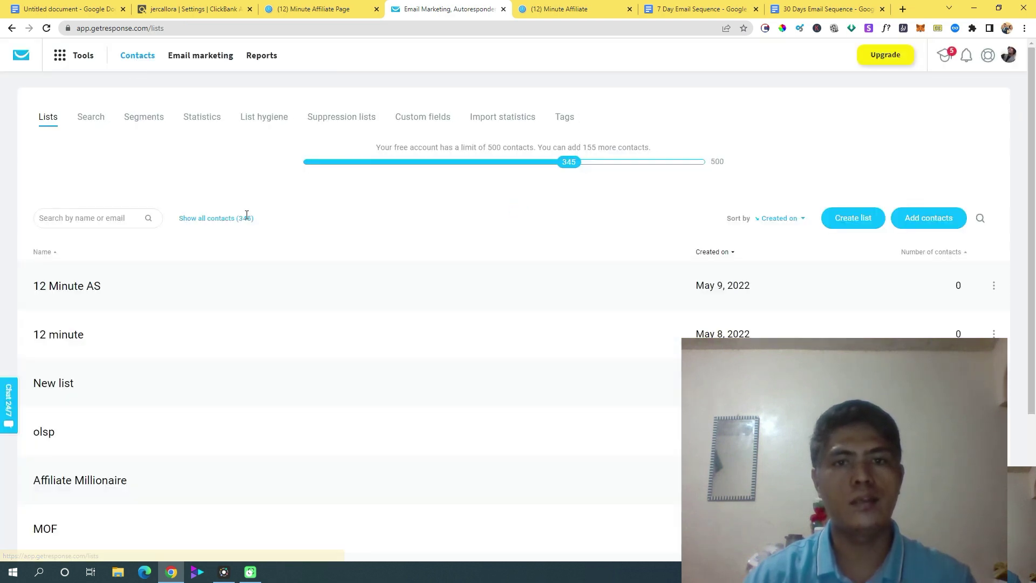
pyautogui.click(993, 287)
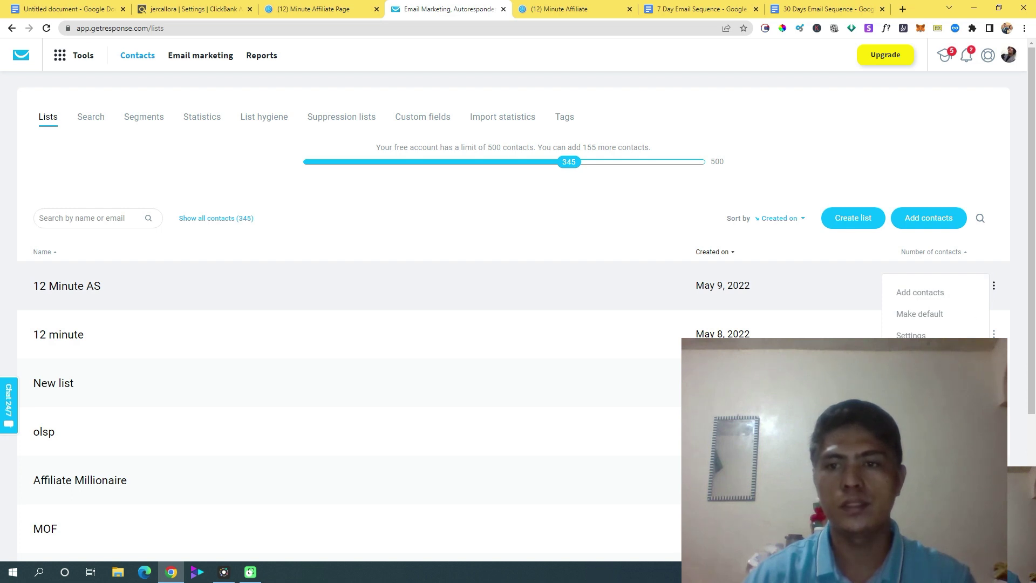
pyautogui.press('F5')
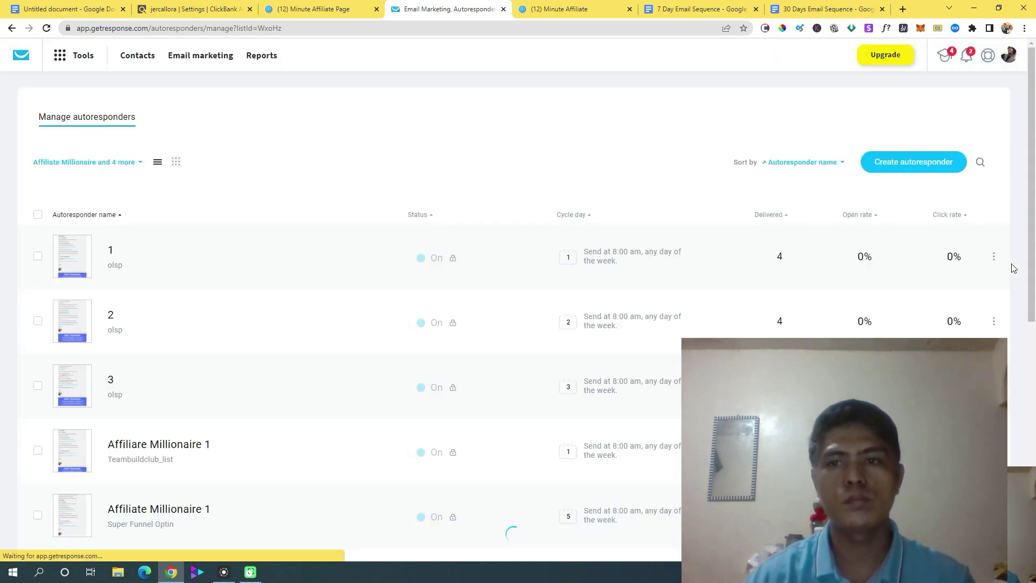
# - Create a new autoresponder from the autoresponder management page and look over its settings form
pyautogui.moveTo(1035, 152)
pyautogui.mouseDown()
pyautogui.moveTo(1034, 206)
pyautogui.moveTo(1034, 156)
pyautogui.mouseUp()
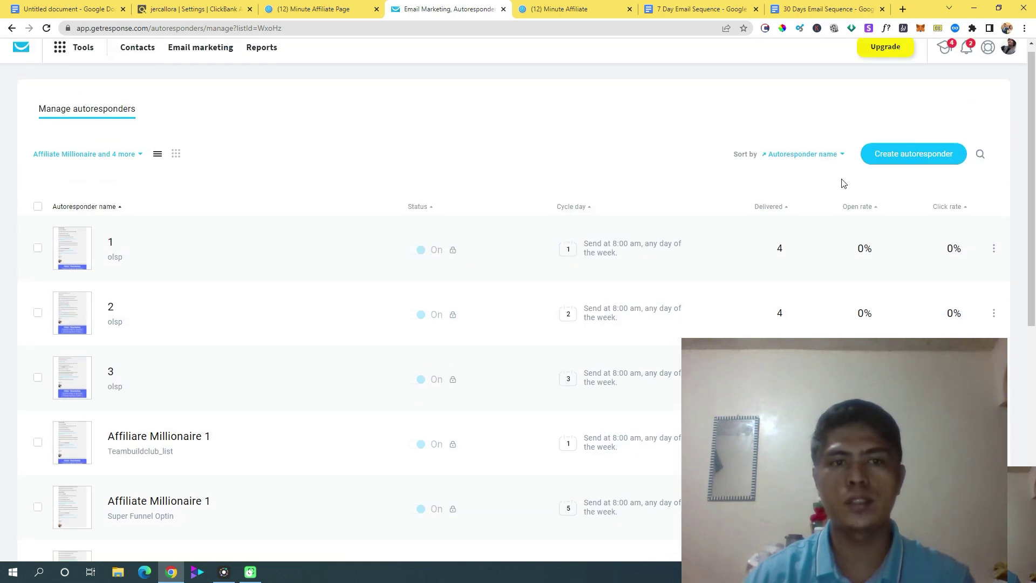
pyautogui.scroll(1, 114, 249)
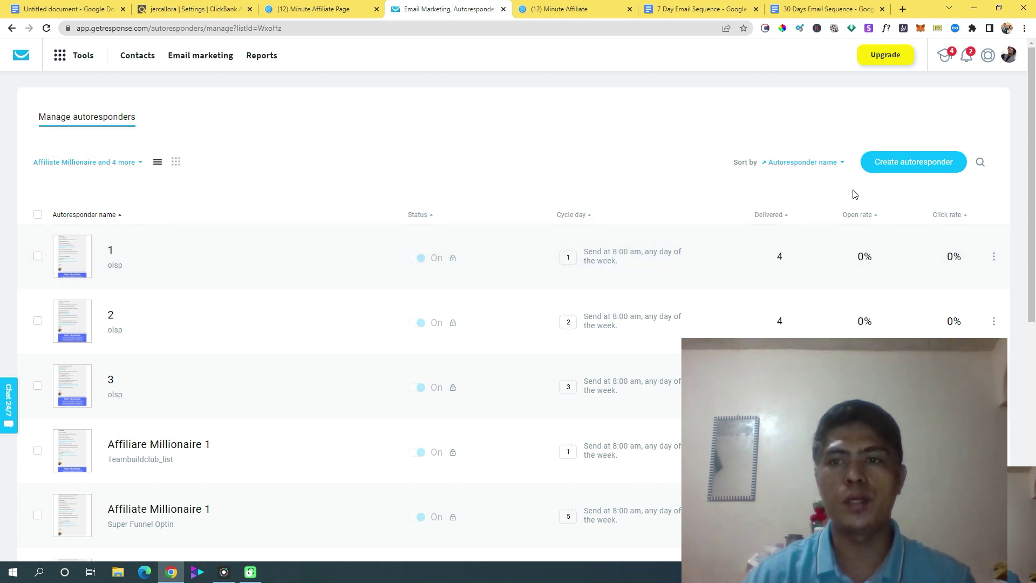
pyautogui.click(904, 162)
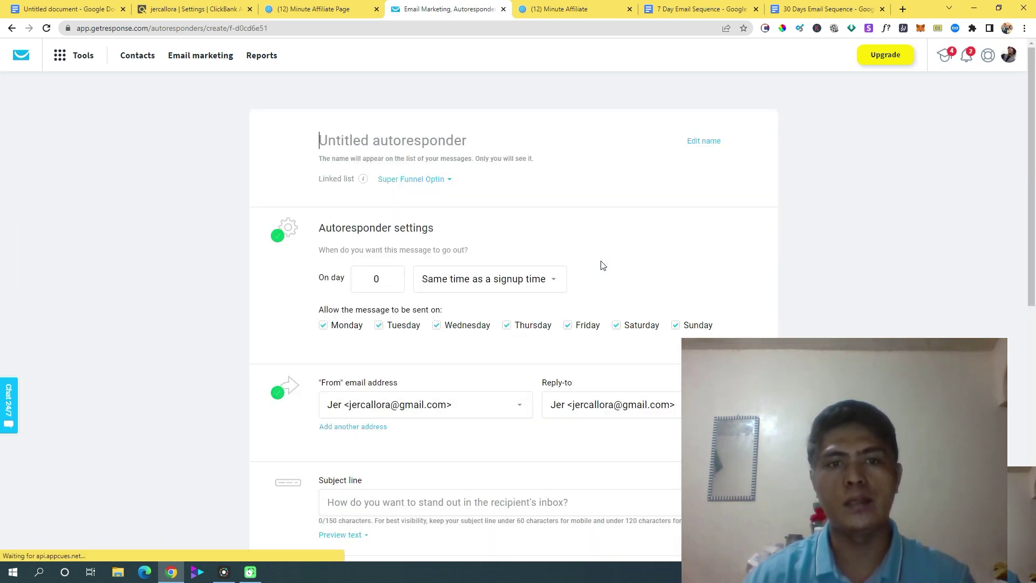
pyautogui.scroll(-5, 478, 282)
pyautogui.scroll(5, 502, 303)
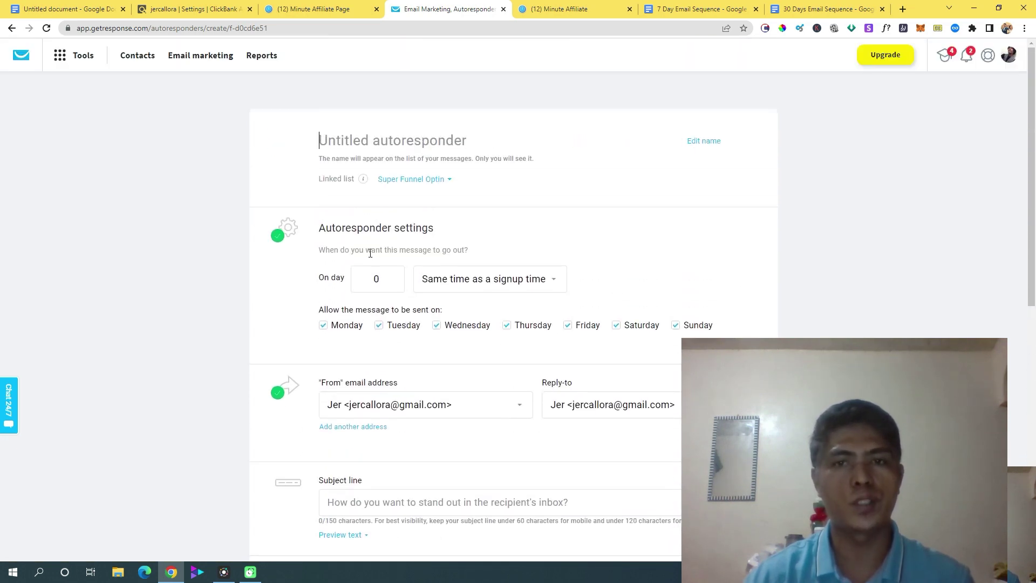
# - Switch to the "30 Days Email Sequence" document in Google Docs and look through its first three emails
pyautogui.click(809, 9)
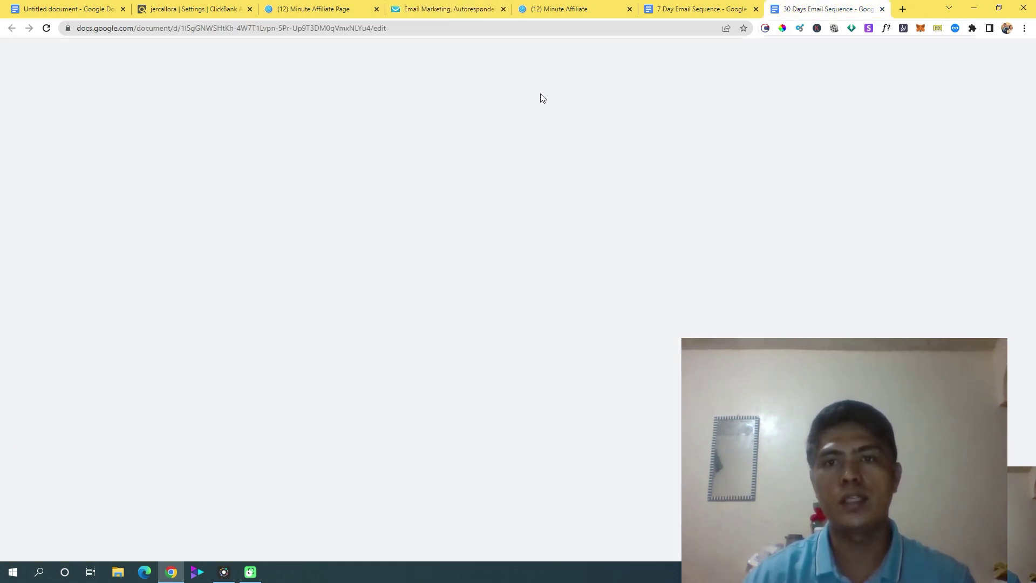
pyautogui.scroll(-10, 545, 193)
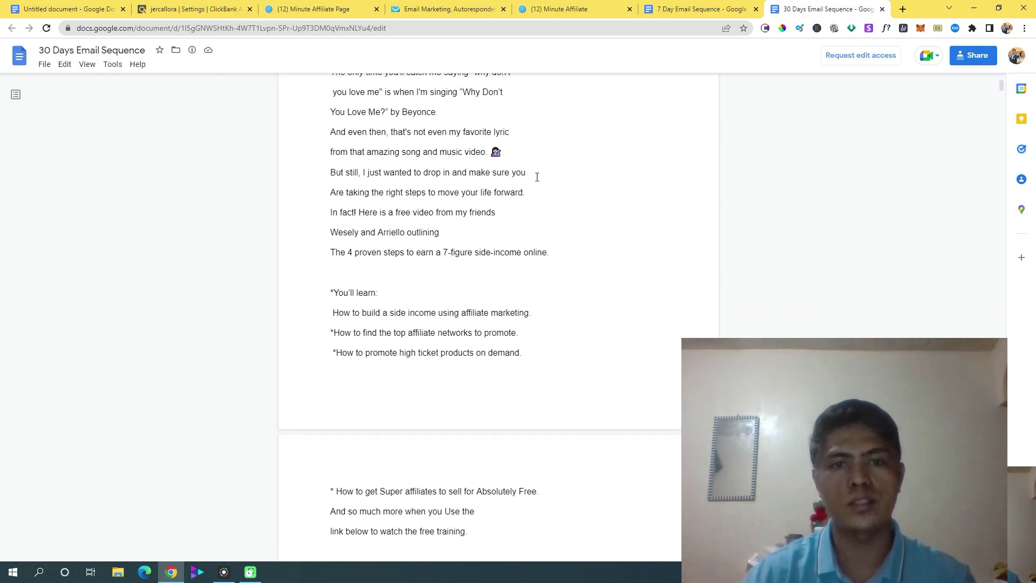
pyautogui.scroll(-14, 562, 243)
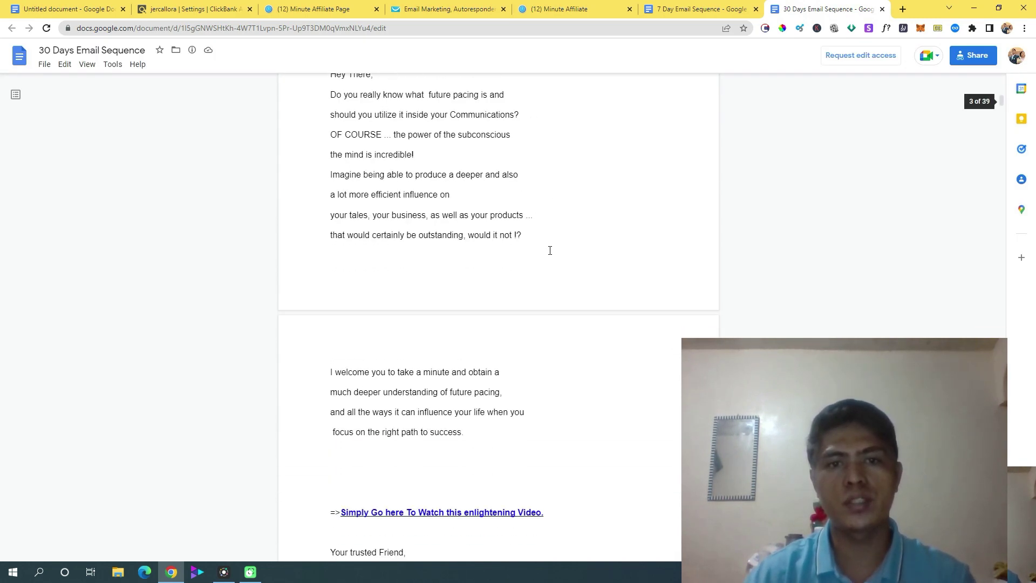
pyautogui.scroll(-2, 549, 250)
pyautogui.scroll(2, 548, 250)
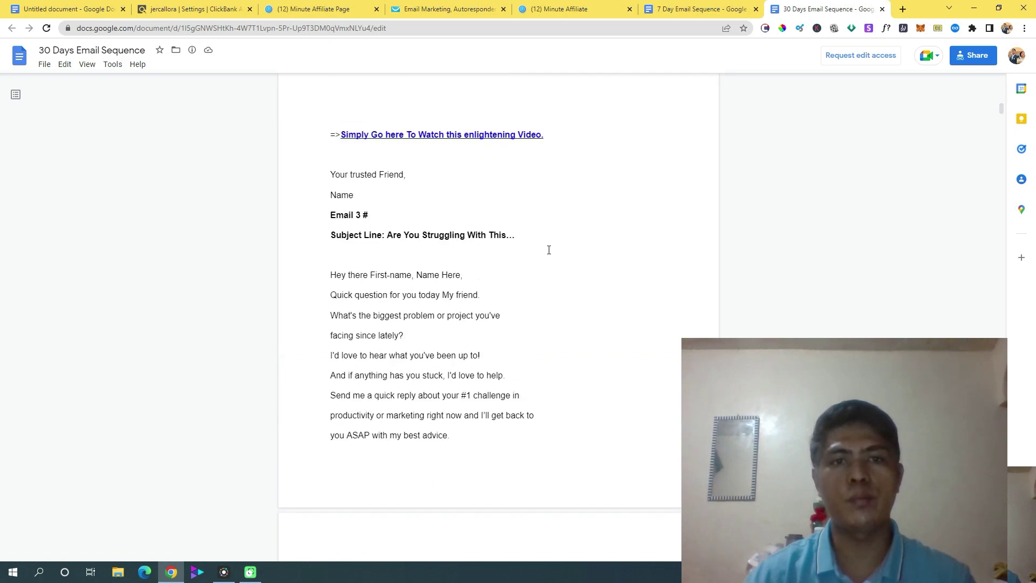
# - Switch back to the new GetResponse autoresponder and name it "Welcome/ Day1"
pyautogui.click(439, 9)
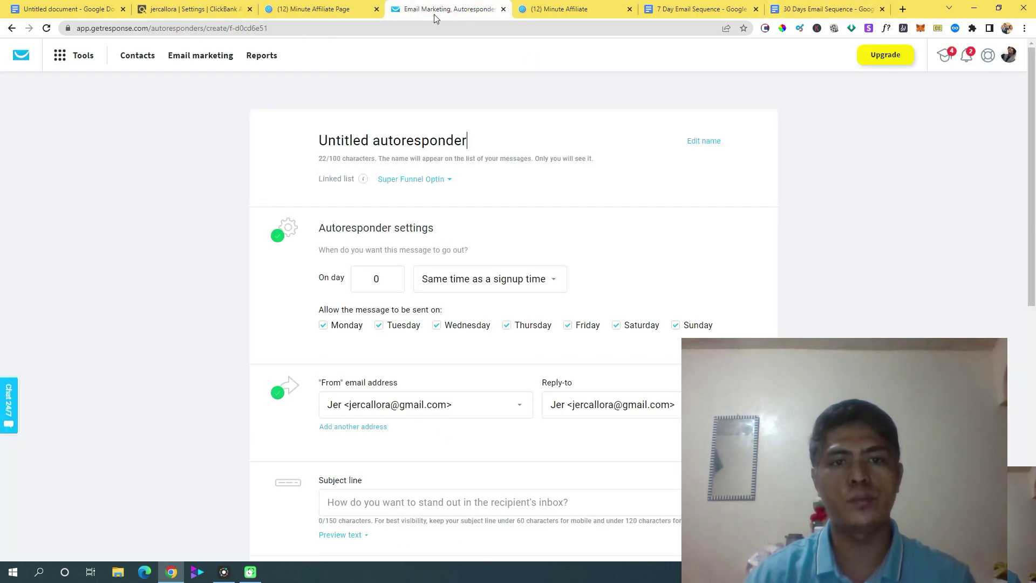
pyautogui.scroll(-2, 448, 254)
pyautogui.scroll(2, 455, 284)
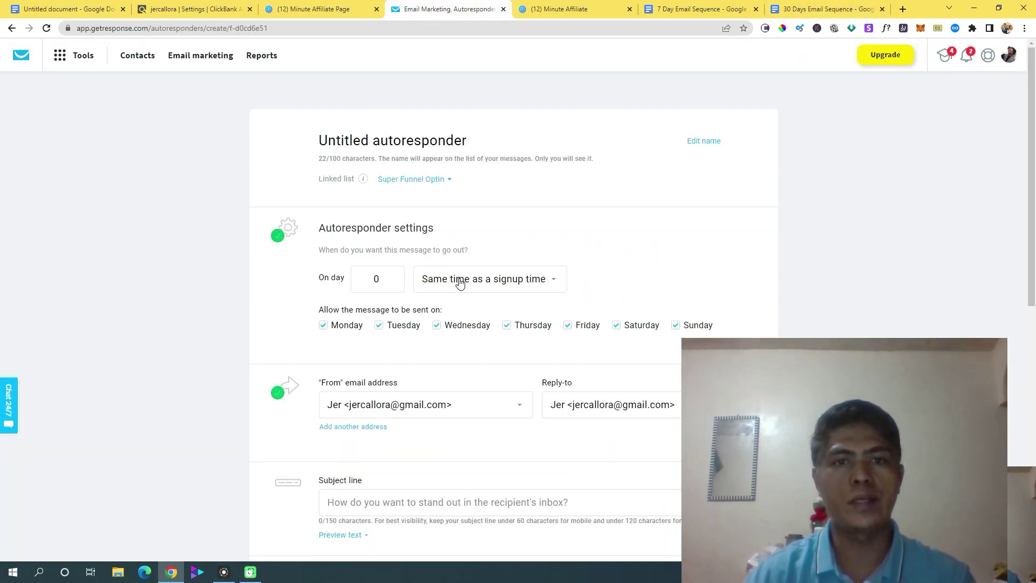
pyautogui.tripleClick(478, 139)
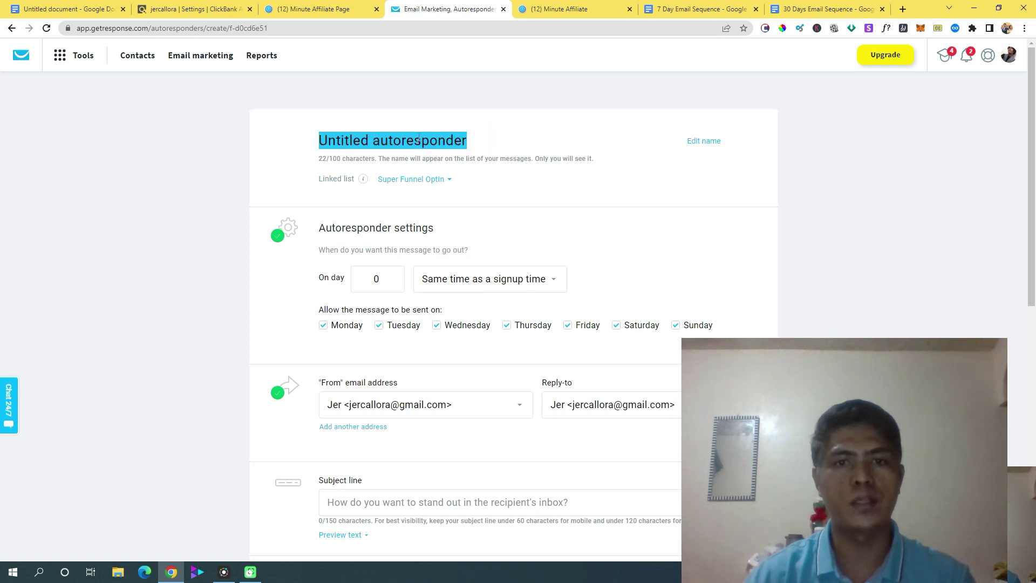
pyautogui.click(460, 139)
pyautogui.tripleClick(472, 139)
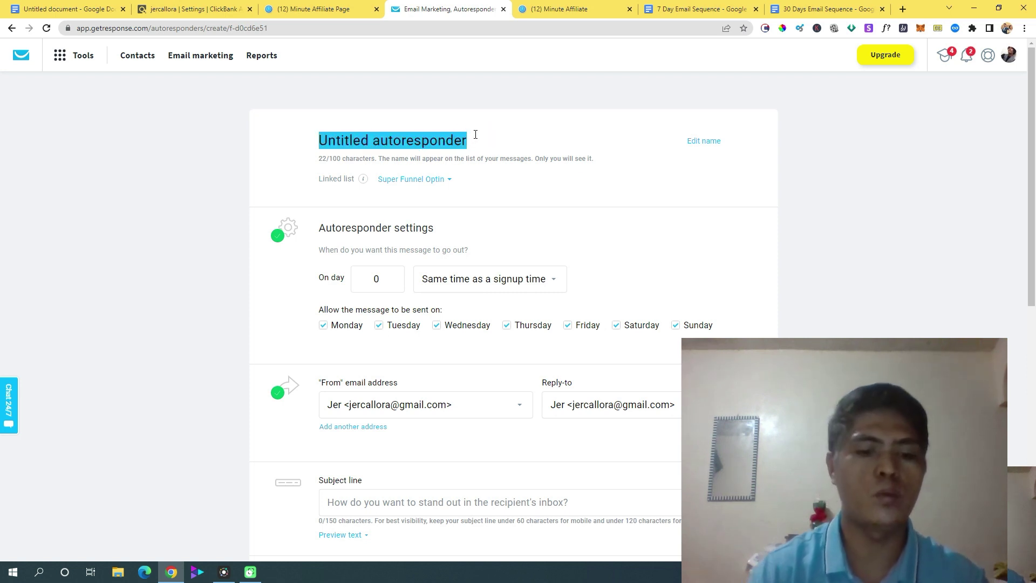
pyautogui.write('Welcome')
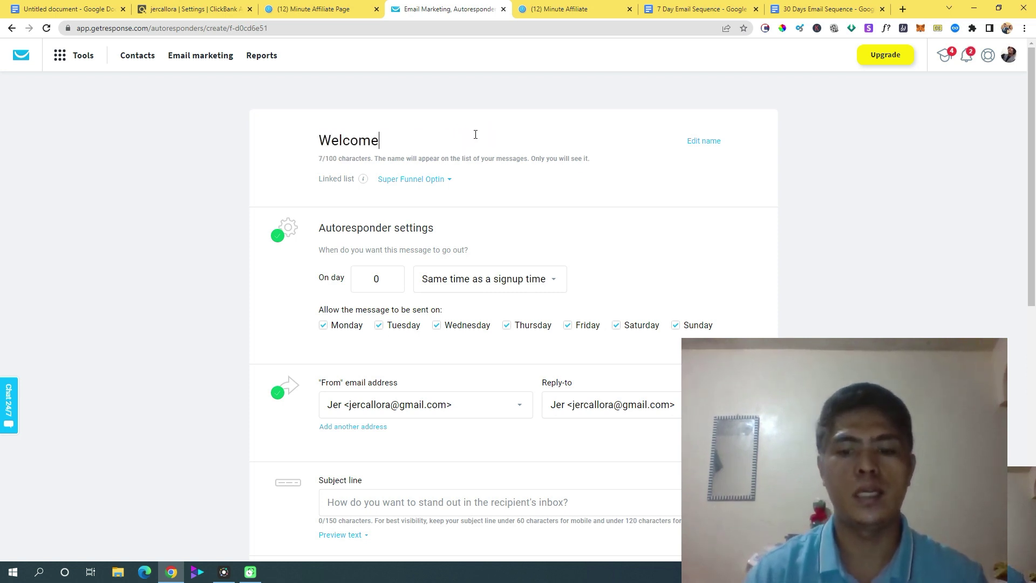
pyautogui.write('/ Da')
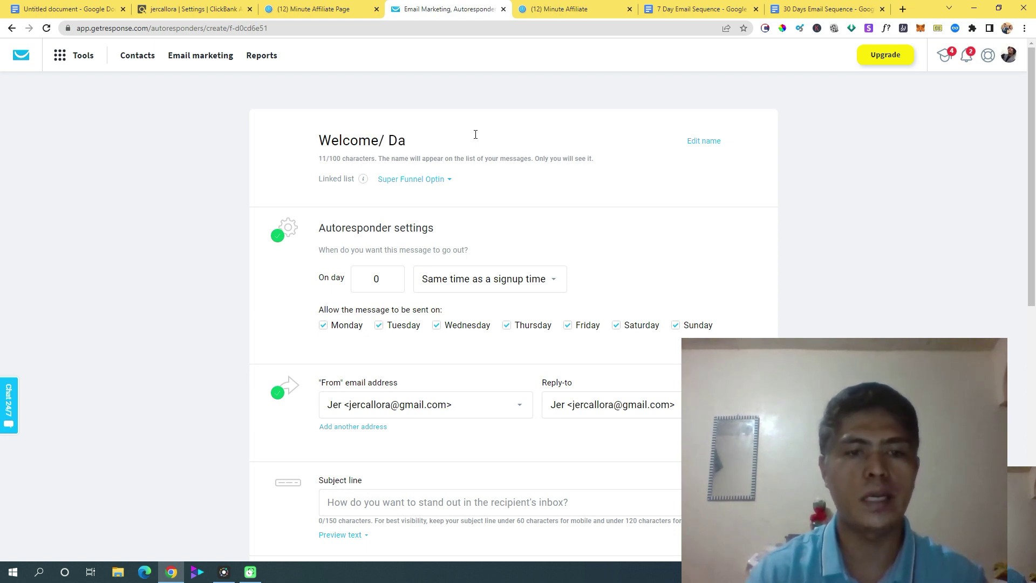
pyautogui.write('y')
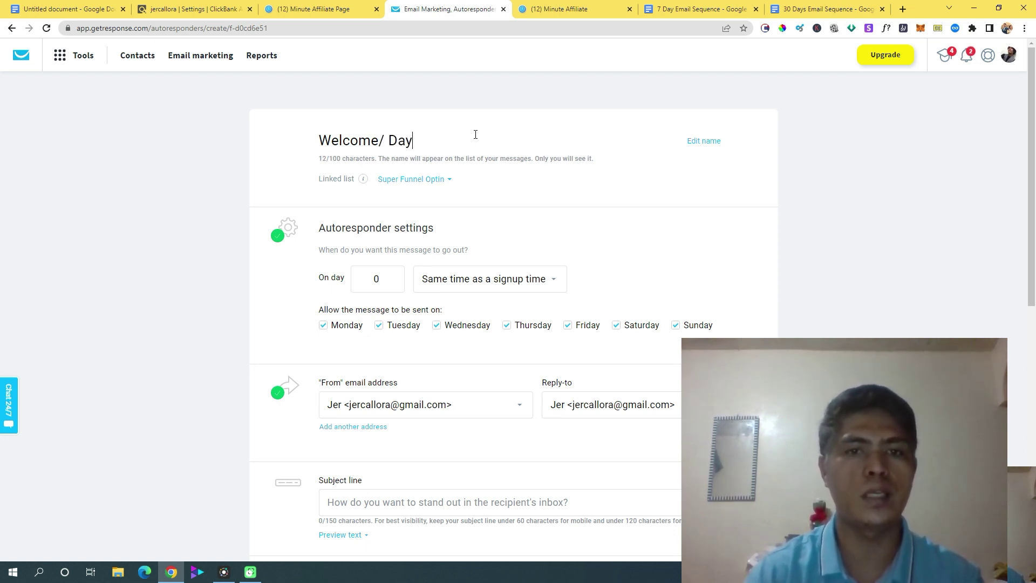
pyautogui.write('1')
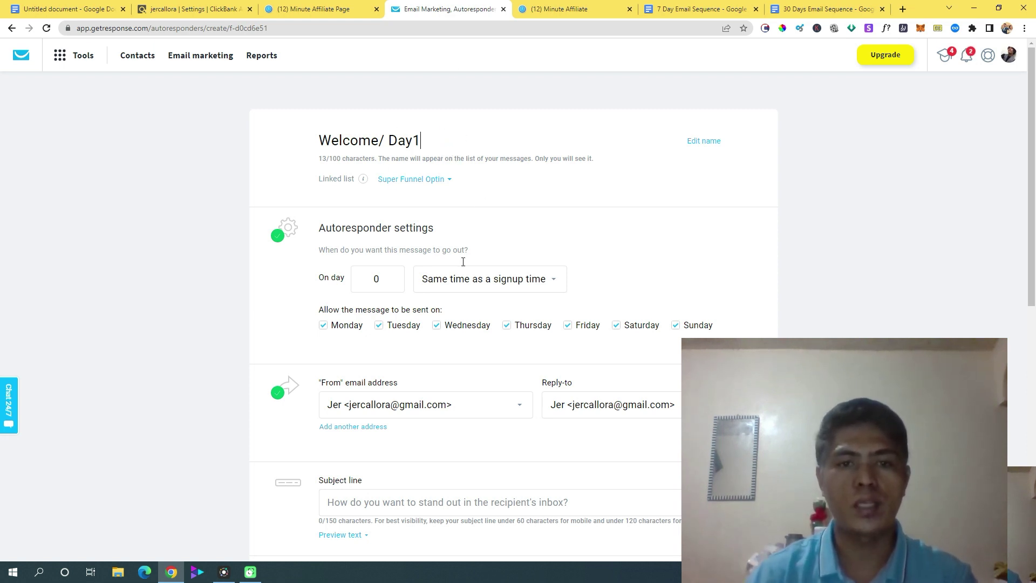
# - Set the autoresponder's subject line to "Thank you for joining to my list"
pyautogui.scroll(-4, 463, 236)
pyautogui.click(383, 288)
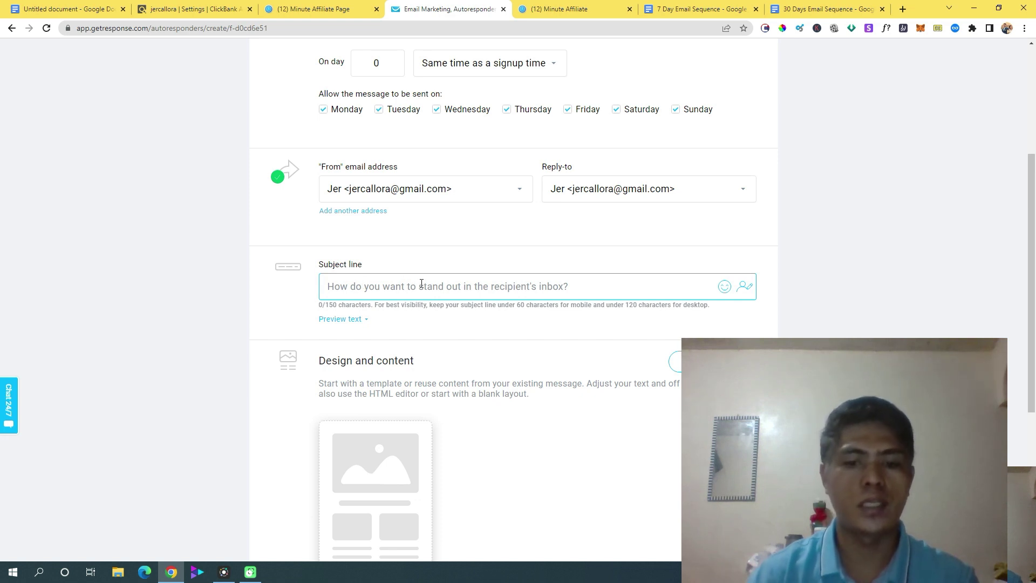
pyautogui.write('oTh')
pyautogui.press('BackSpace')
pyautogui.press('BackSpace')
pyautogui.press('BackSpace')
pyautogui.write('Thurd')
pyautogui.press('BackSpace')
pyautogui.press('BackSpace')
pyautogui.press('BackSpace')
pyautogui.write('ank y')
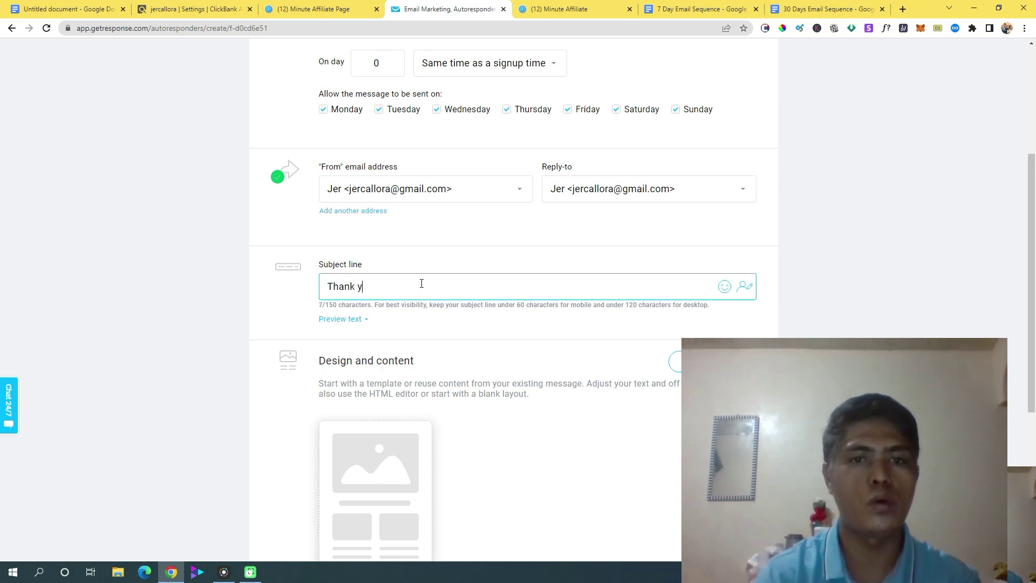
pyautogui.press('BackSpace')
pyautogui.write('you for joining to my list')
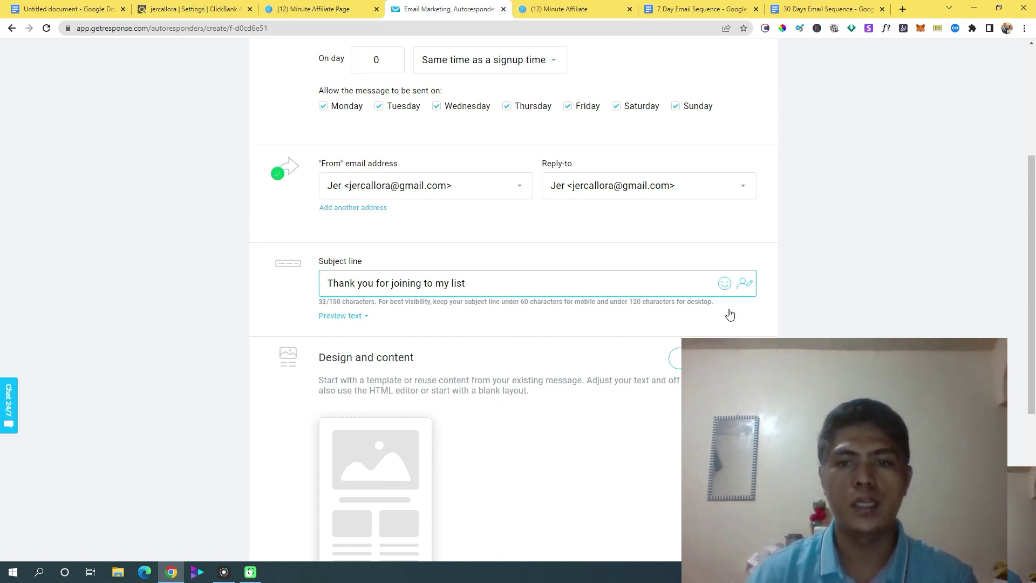
# - Start the message's design and content from the single "Blank template" among the blank templates
pyautogui.scroll(-2, 722, 302)
pyautogui.click(720, 260)
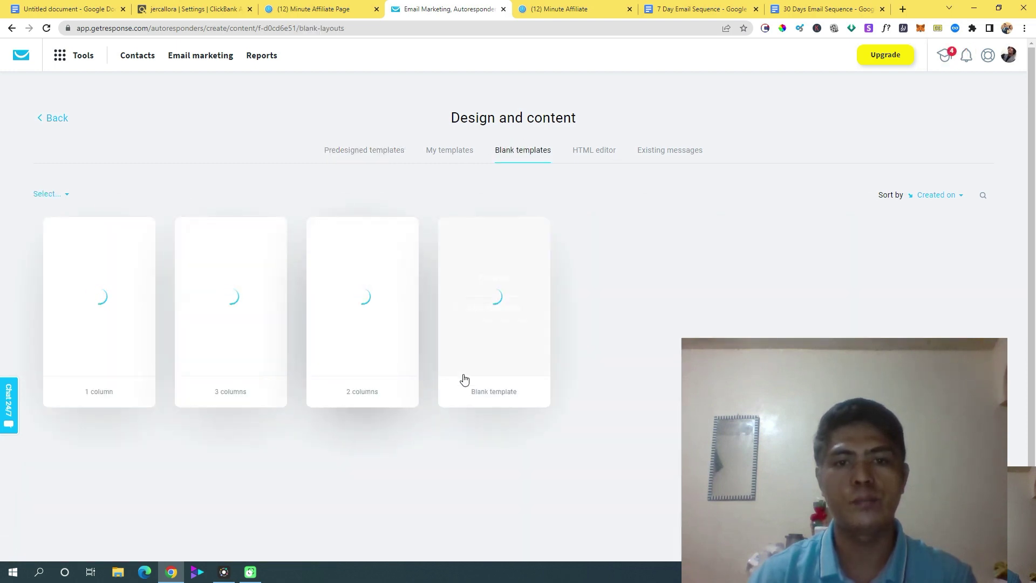
pyautogui.click(506, 318)
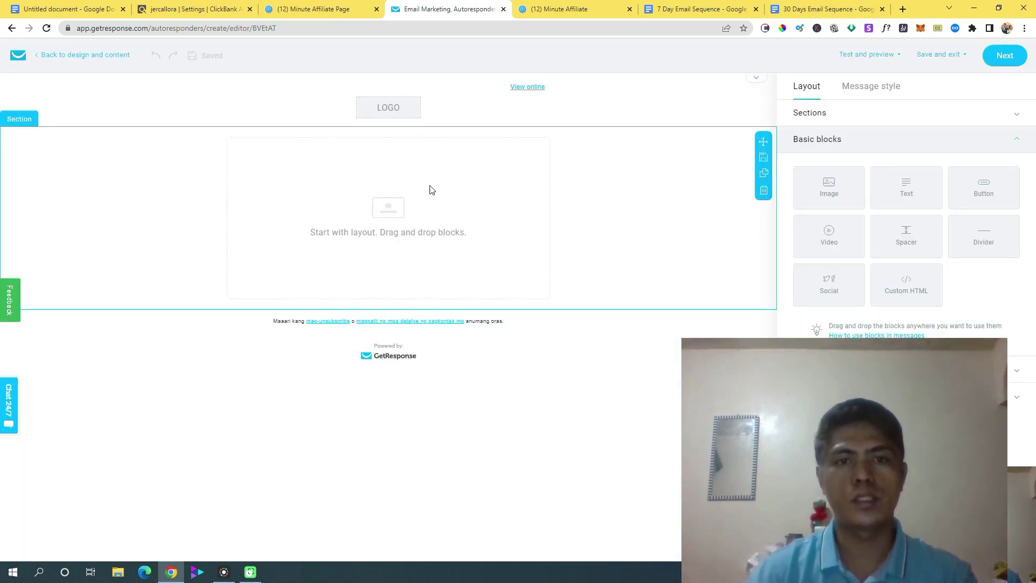
# - Add a Text block to the empty section of the email message
pyautogui.click(465, 107)
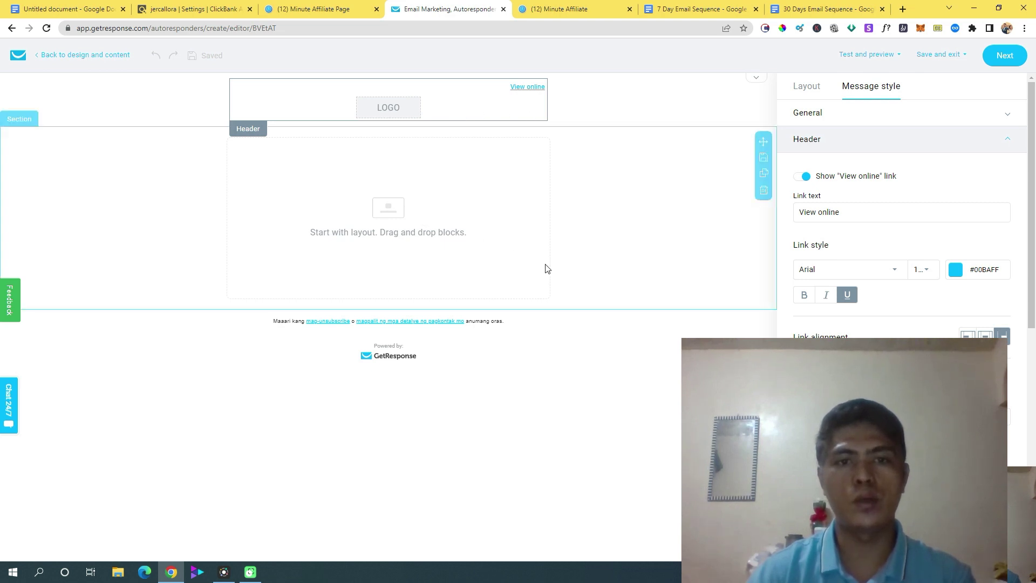
pyautogui.click(454, 225)
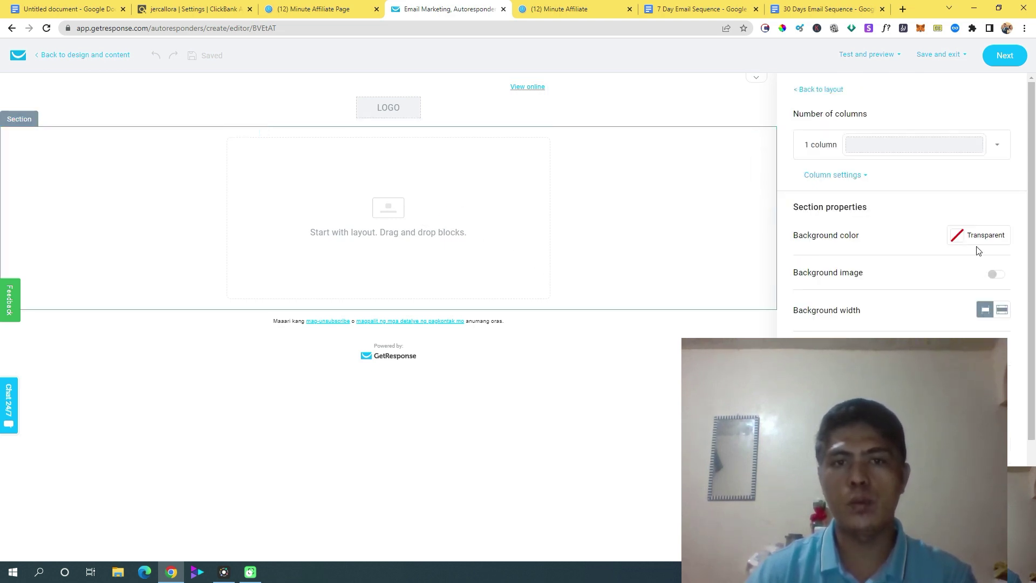
pyautogui.click(508, 221)
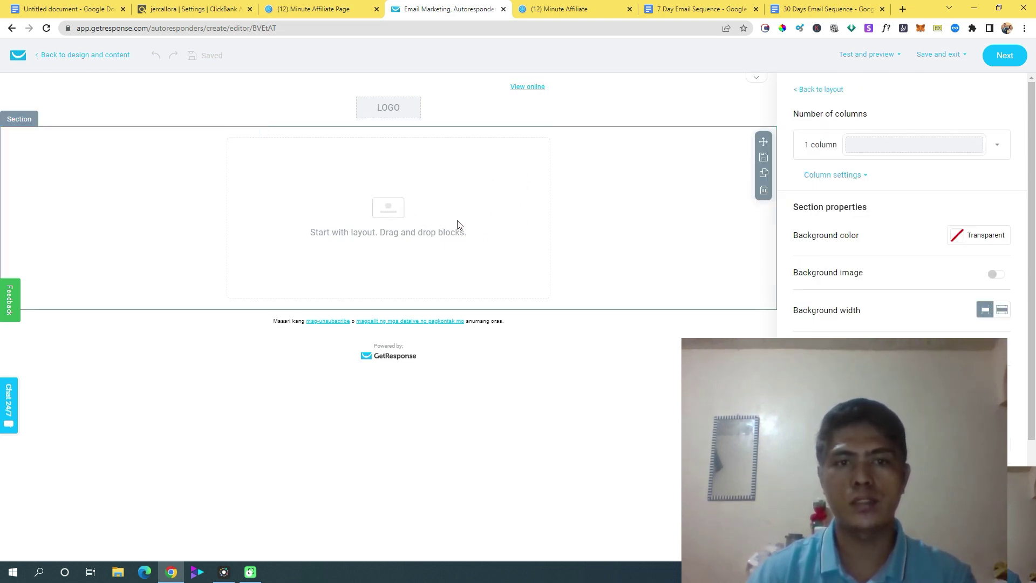
pyautogui.click(809, 89)
pyautogui.moveTo(908, 189); pyautogui.dragTo(541, 216)
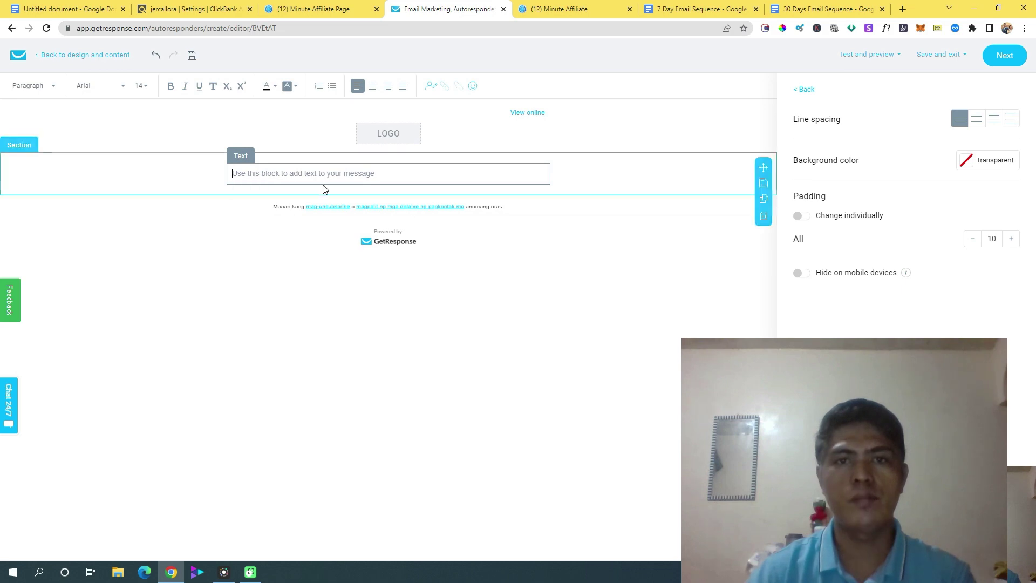
# - Switch to the 7 Day Email Sequence document and copy the first two paragraphs after "Hey," in Email #1
pyautogui.click(545, 5)
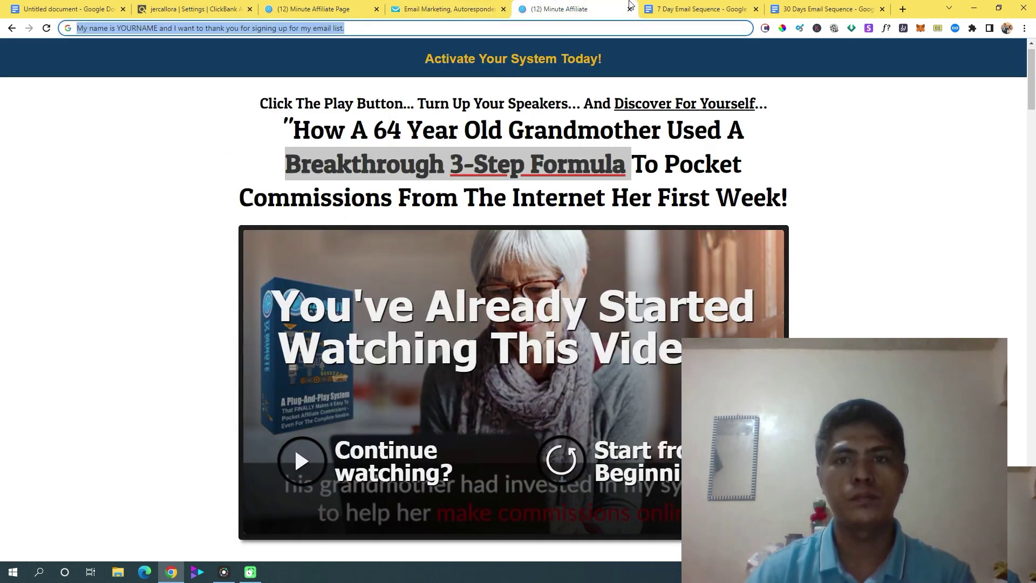
pyautogui.click(679, 9)
pyautogui.click(390, 211)
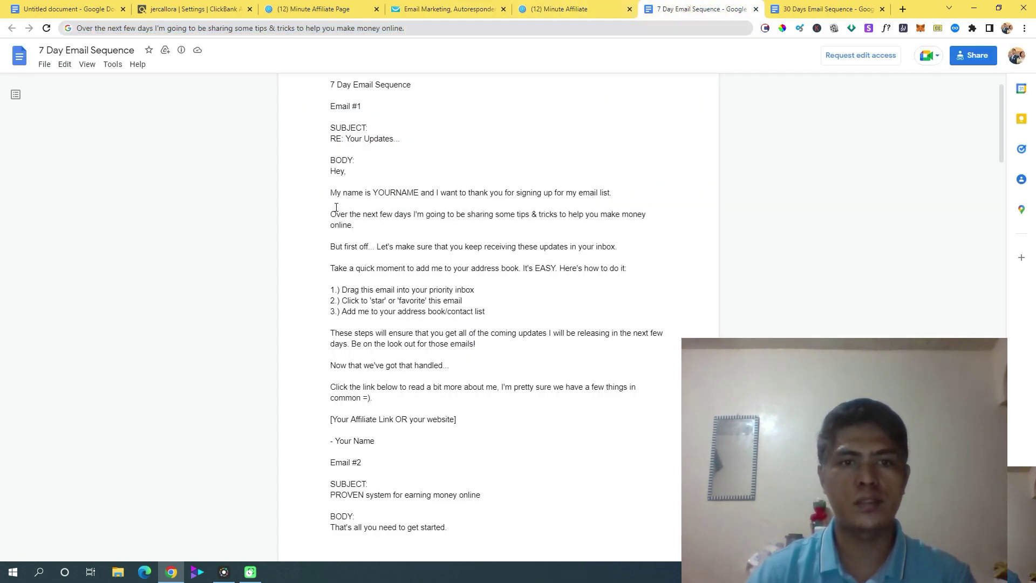
pyautogui.moveTo(330, 195); pyautogui.dragTo(378, 223)
pyautogui.hotkey('ctrl', 'c')
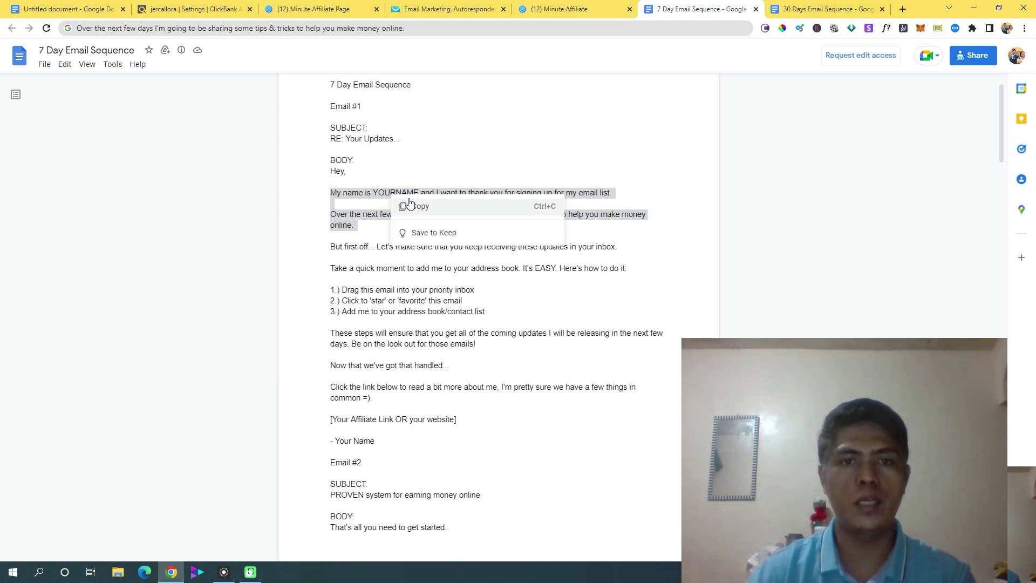
# - Put the copied paragraphs into the browser's address field to strip their formatting, and copy the resulting plain text
pyautogui.click(369, 30)
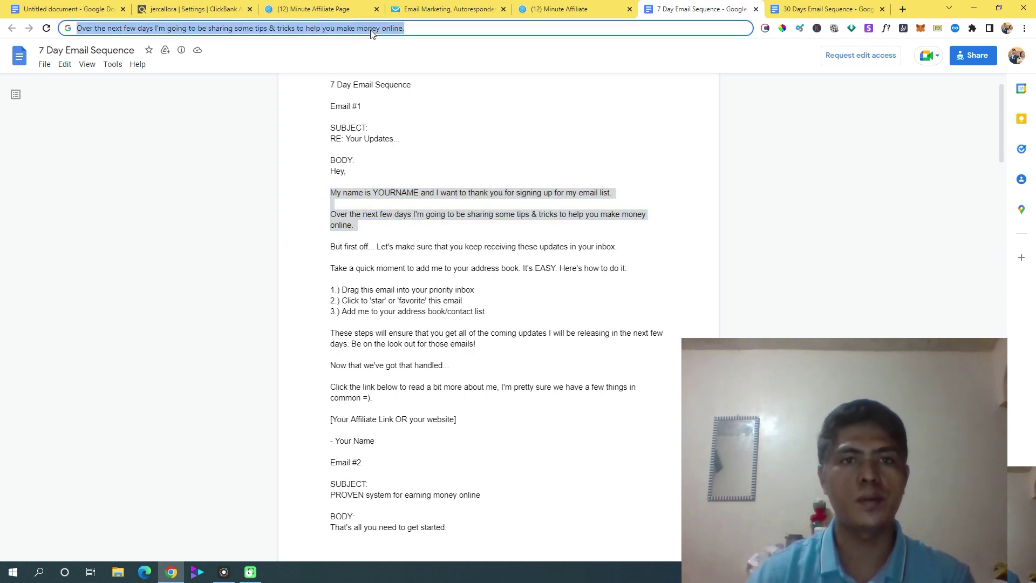
pyautogui.rightClick(368, 29)
pyautogui.click(430, 101)
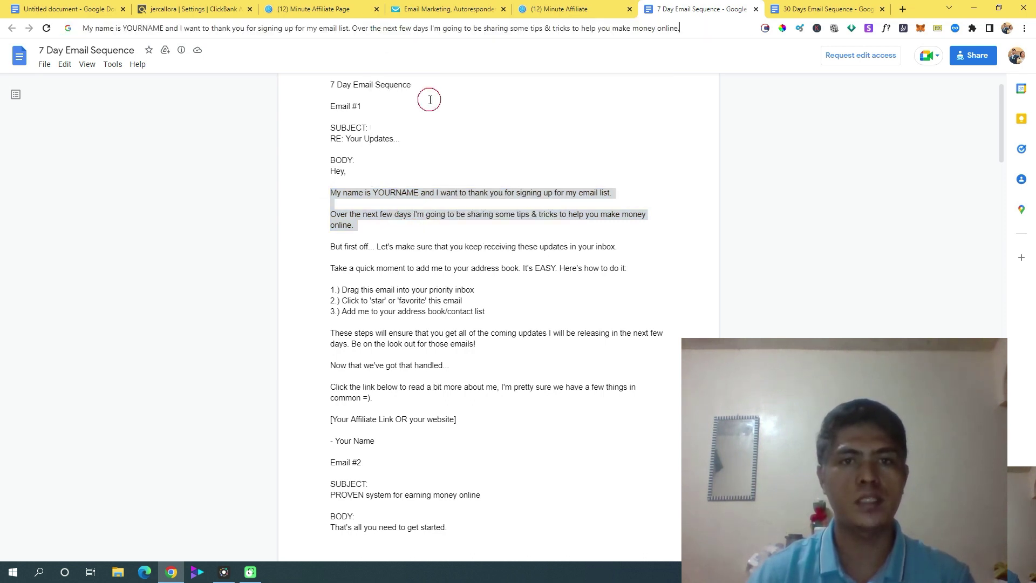
pyautogui.tripleClick(403, 28)
pyautogui.rightClick(404, 28)
pyautogui.click(451, 85)
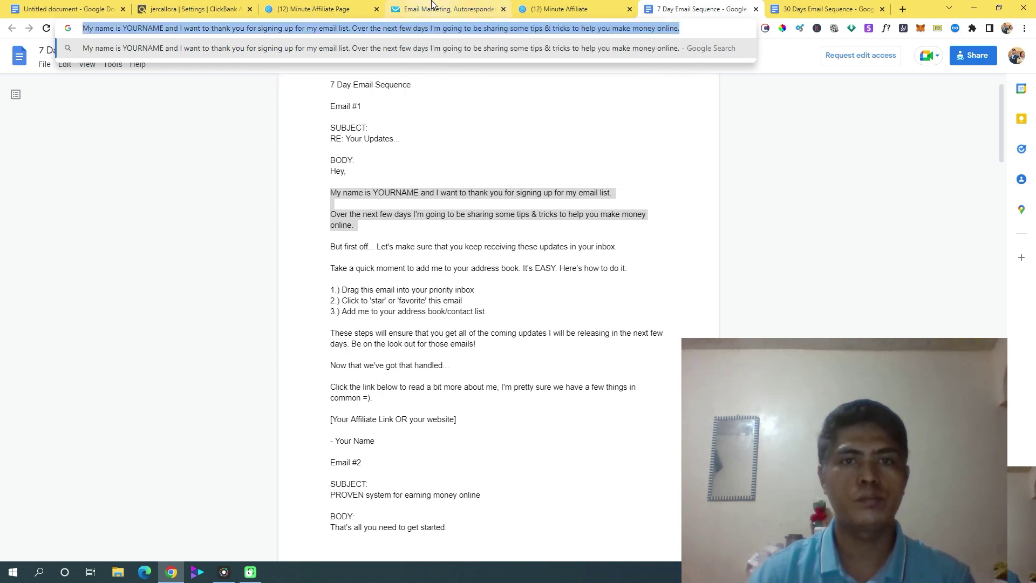
# - Switch back to the GetResponse message, paste the copied text into the text block and add the greeting "Hey," above it
pyautogui.click(448, 9)
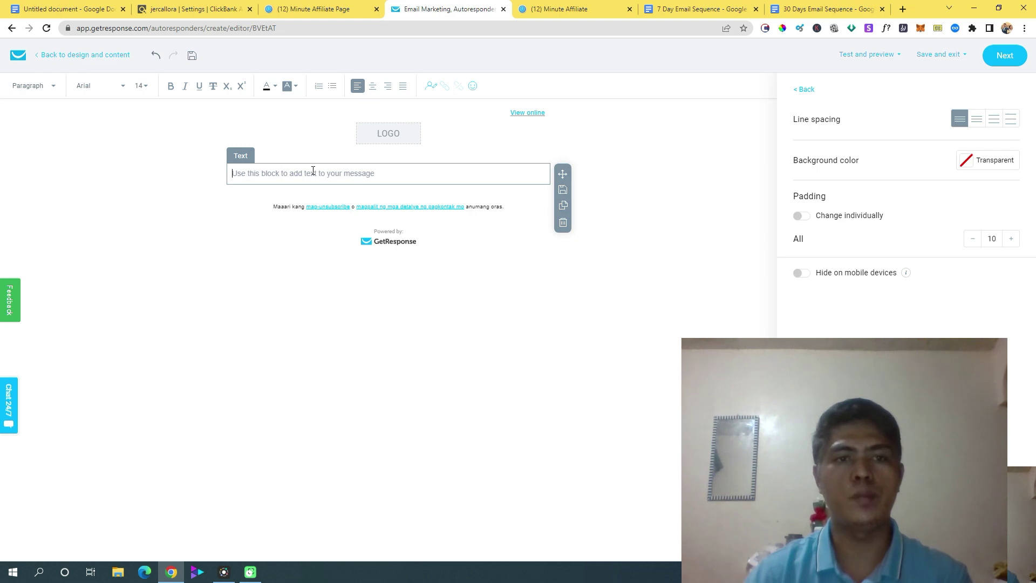
pyautogui.hotkey('ctrl', 'v')
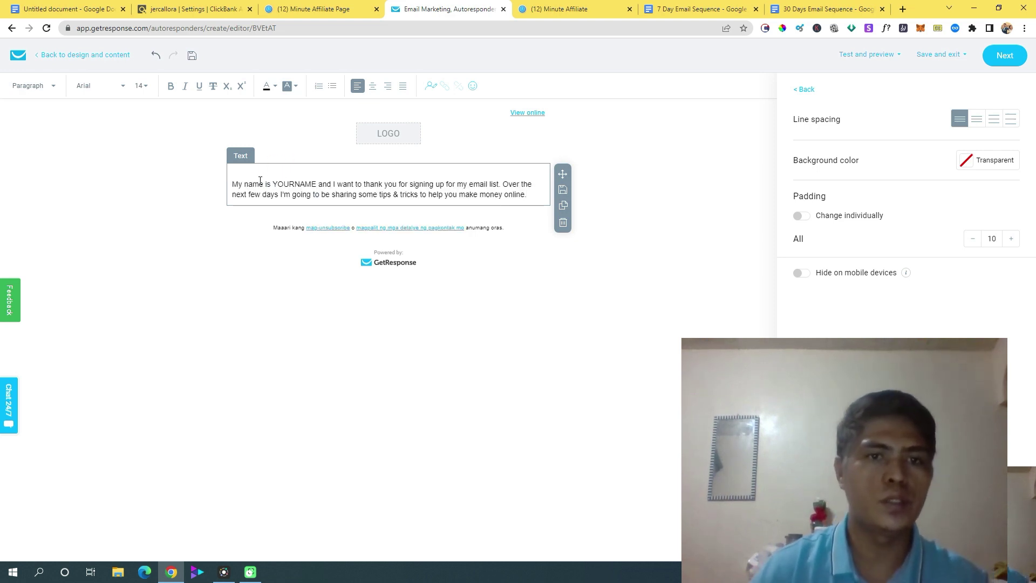
pyautogui.click(232, 184)
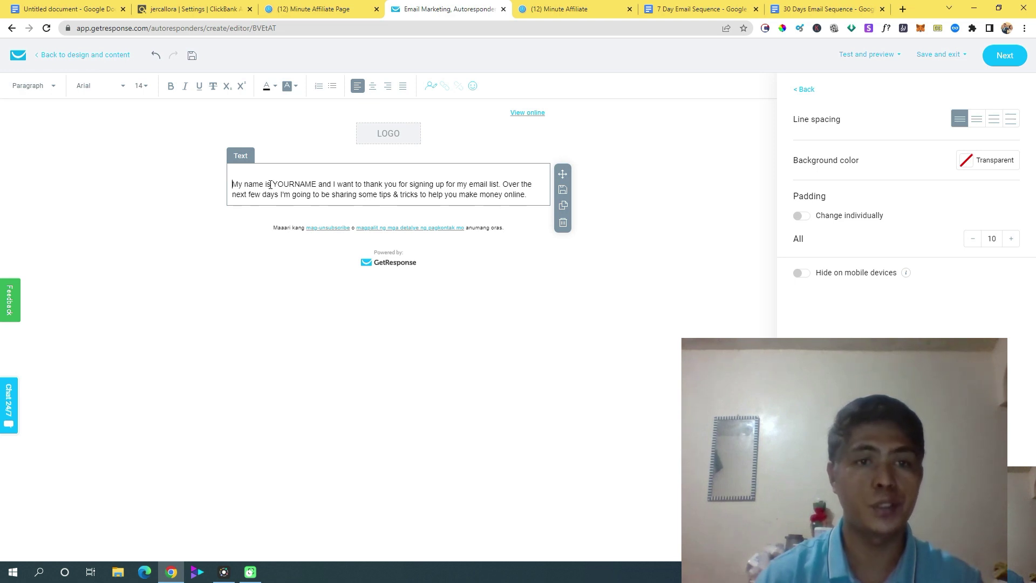
pyautogui.press('Return')
pyautogui.write('Hey,')
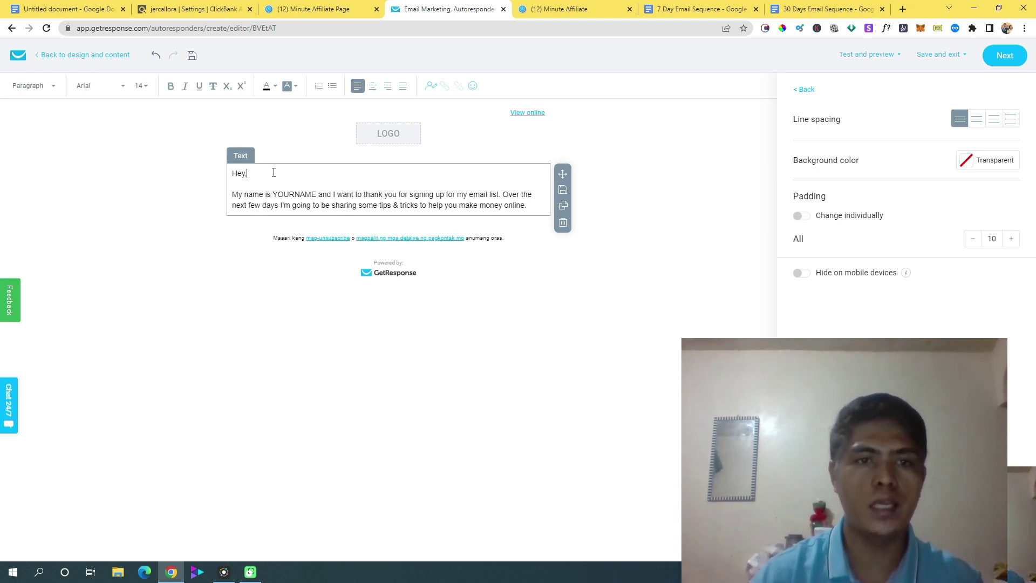
# - Replace the YOURNAME placeholder with the sender's full name and move the "Over the next few days" sentence into its own paragraph
pyautogui.moveTo(315, 196); pyautogui.dragTo(273, 195)
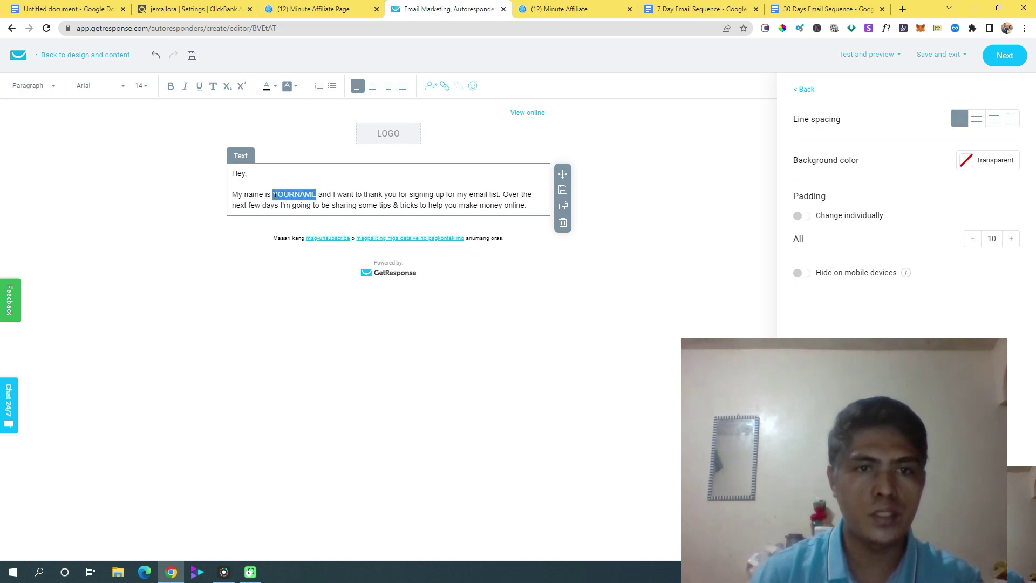
pyautogui.write('jer call')
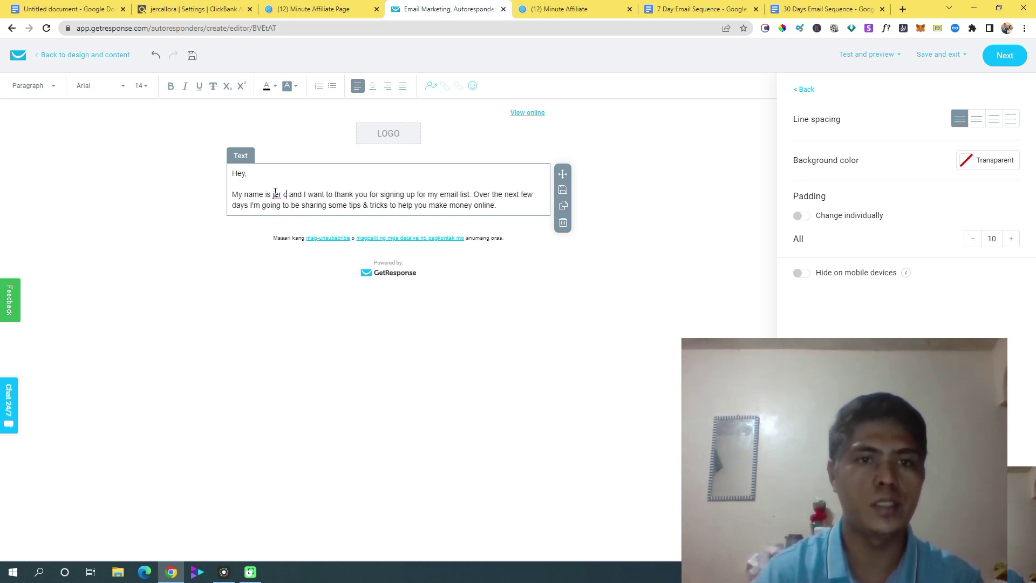
pyautogui.write('ora')
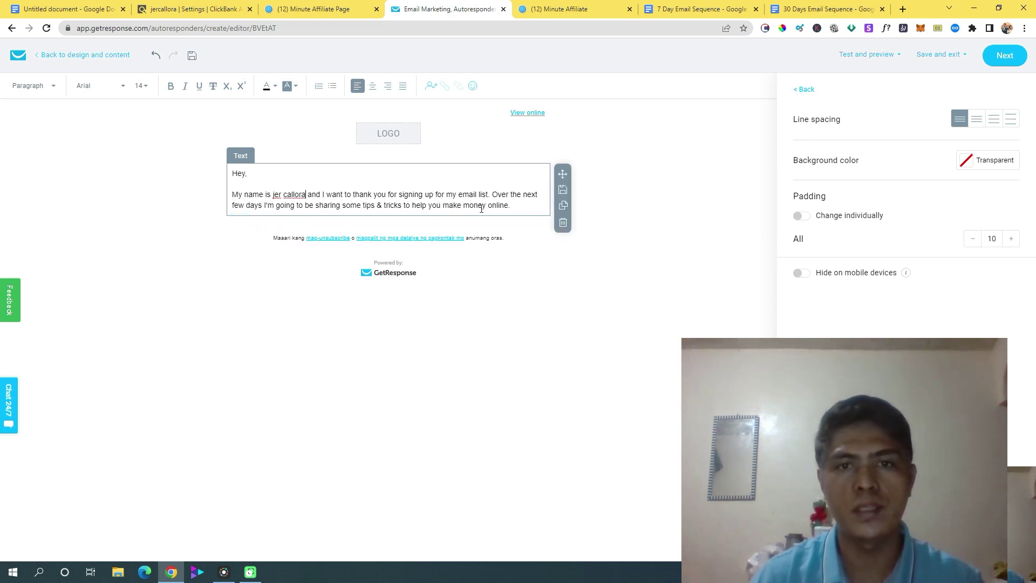
pyautogui.click(492, 195)
pyautogui.press('Return')
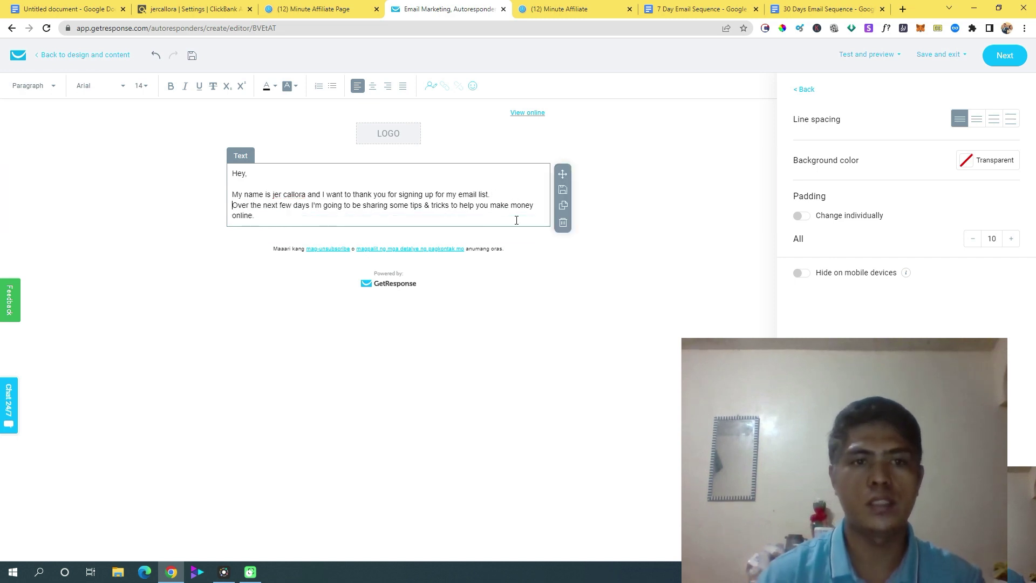
pyautogui.press('Return')
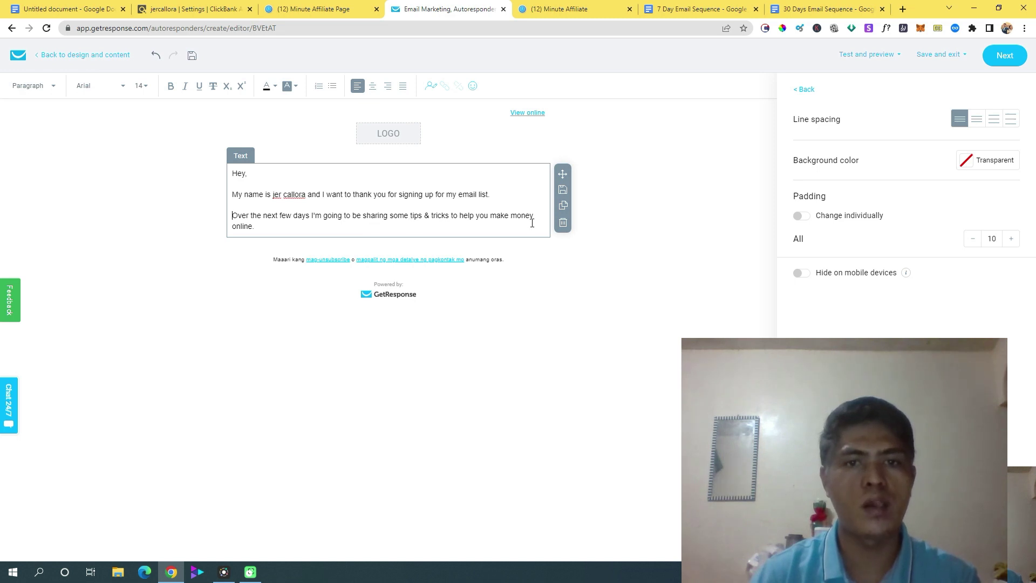
# - Add the sign-off "All the best" below the last paragraph, followed by a line with a dash and the sender's first name
pyautogui.click(313, 231)
pyautogui.press('Return')
pyautogui.press('Return')
pyautogui.write('Asi')
pyautogui.press('BackSpace')
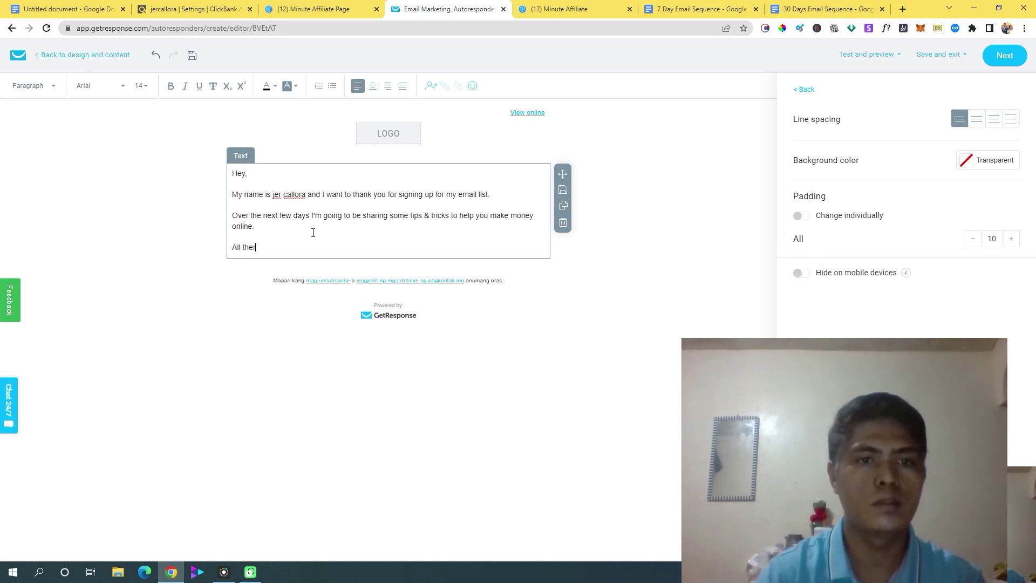
pyautogui.write('l the ber')
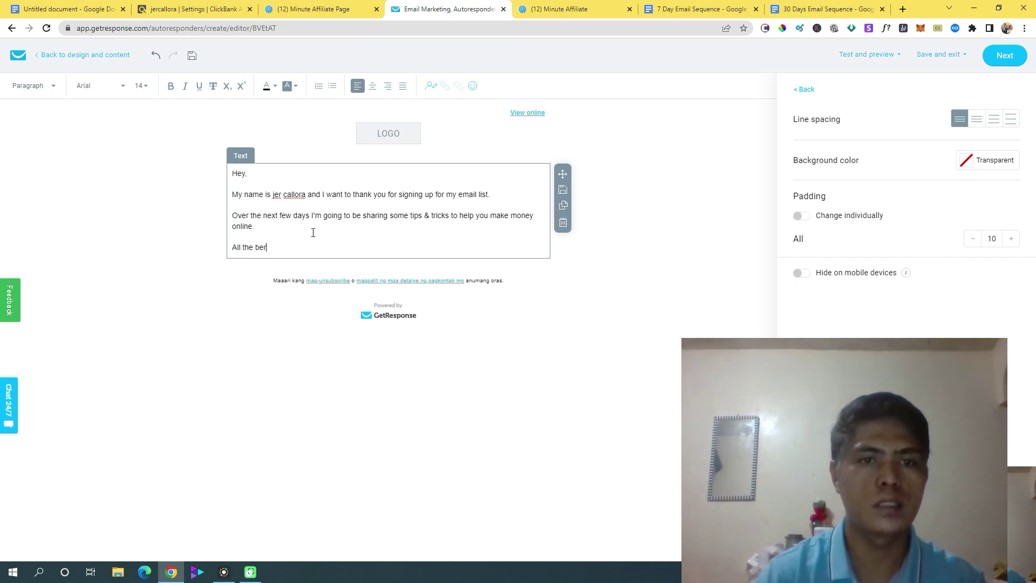
pyautogui.press('Return')
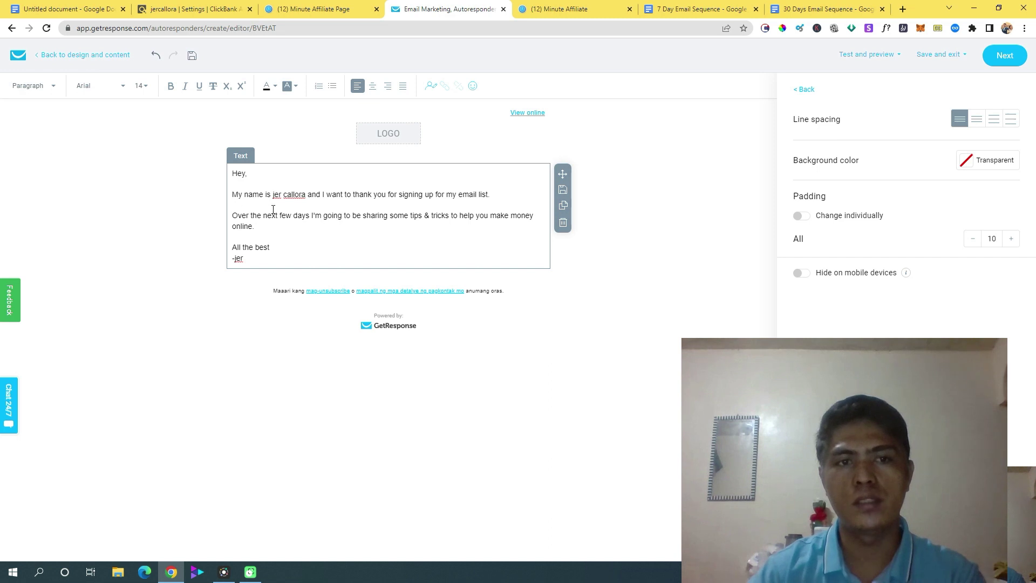
pyautogui.press('Up')
pyautogui.press('End')
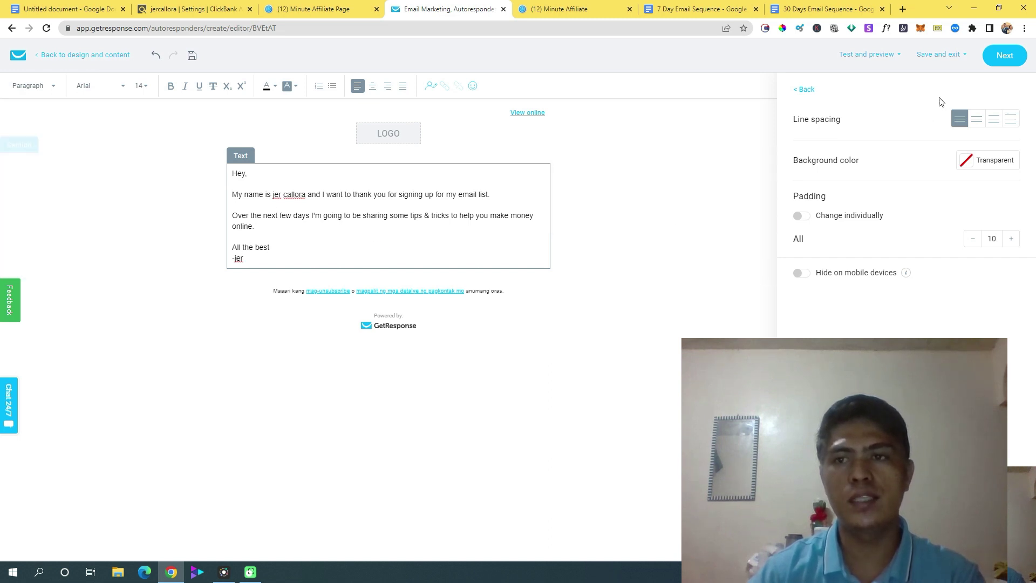
# - Finish editing the message and review the Welcome/ Day1 autoresponder's settings, spam check and tracking options
pyautogui.click(1003, 58)
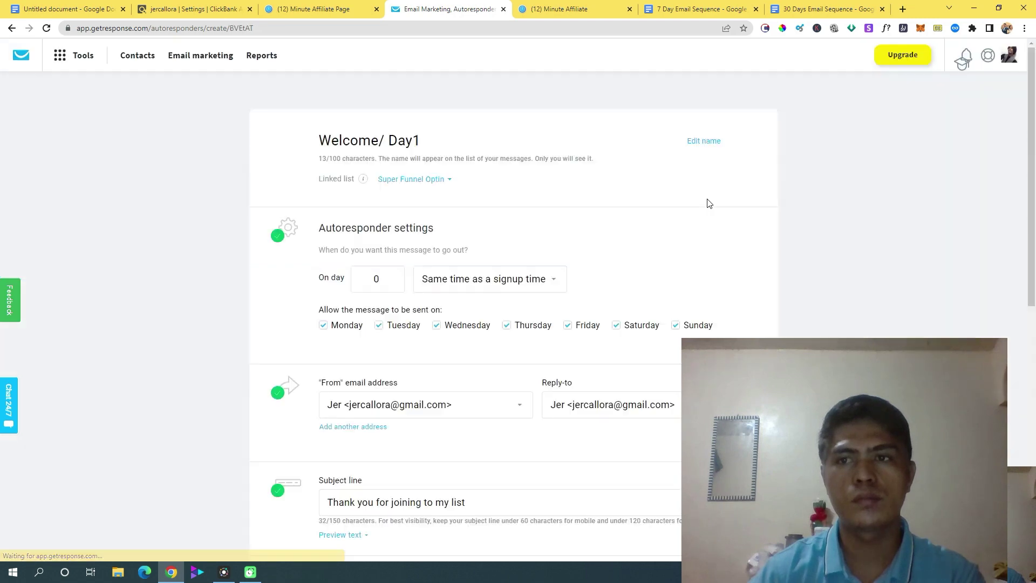
pyautogui.scroll(-6, 712, 293)
pyautogui.scroll(-2, 500, 480)
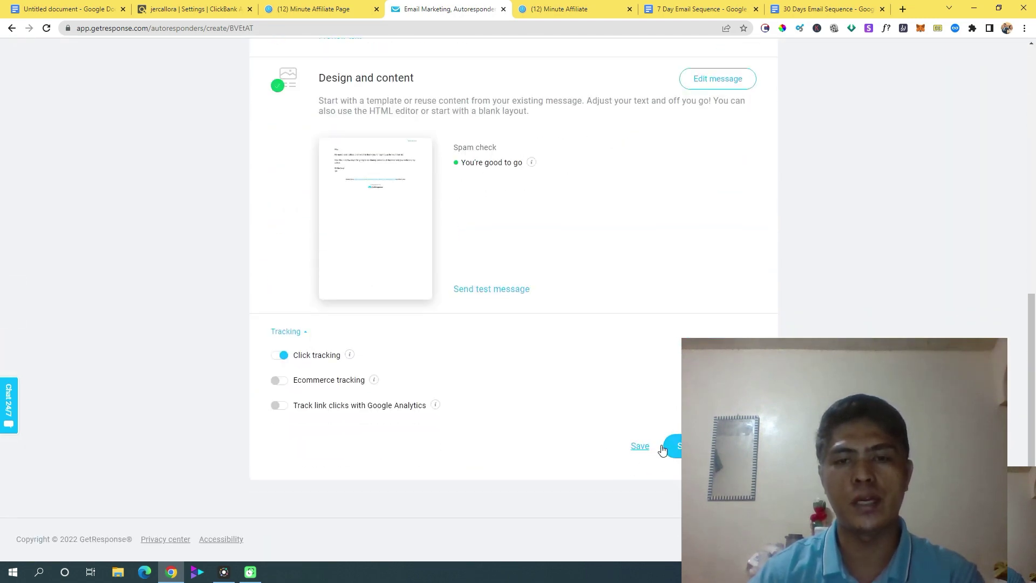
pyautogui.click(1028, 265)
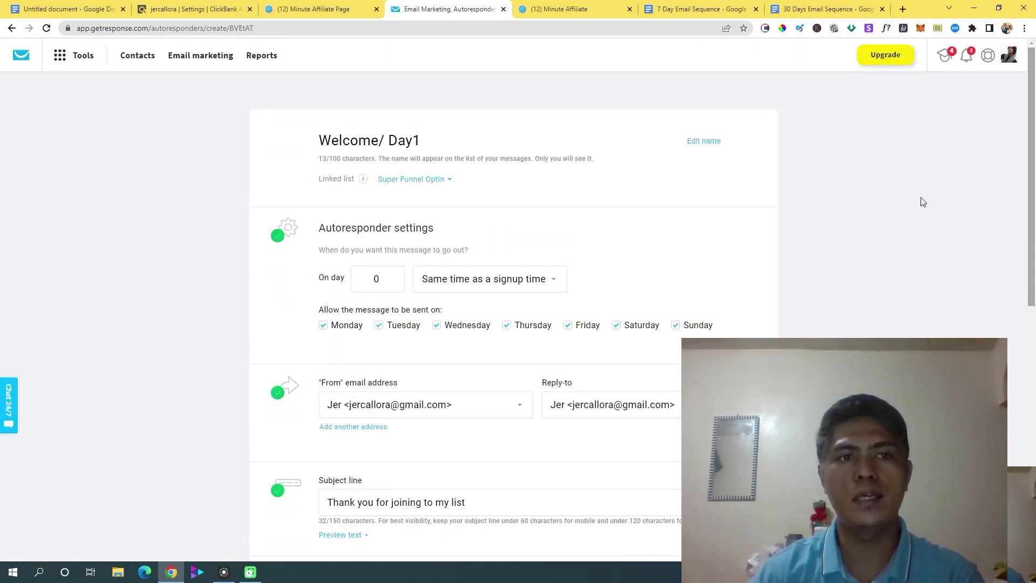
pyautogui.click(70, 63)
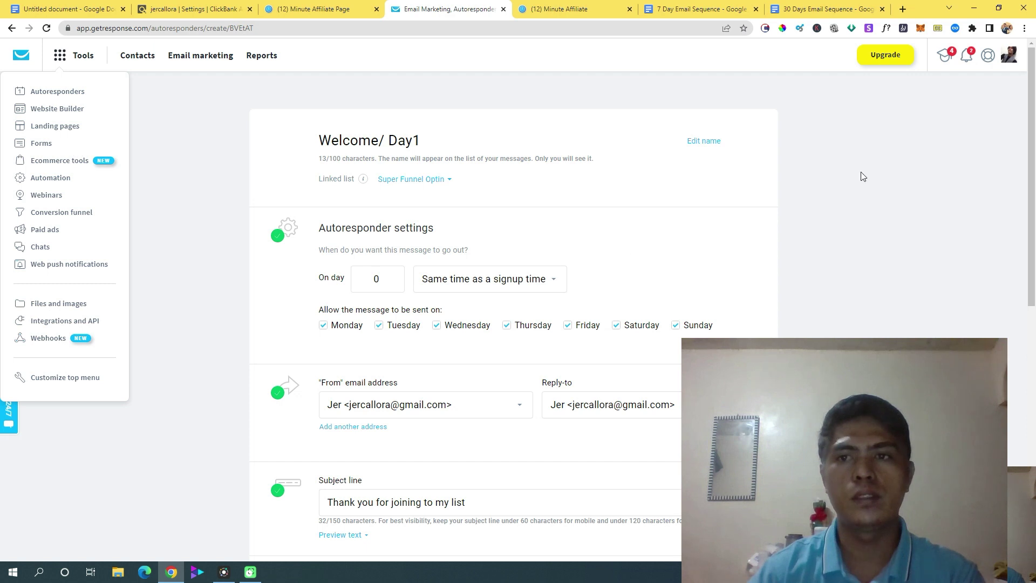
pyautogui.click(406, 97)
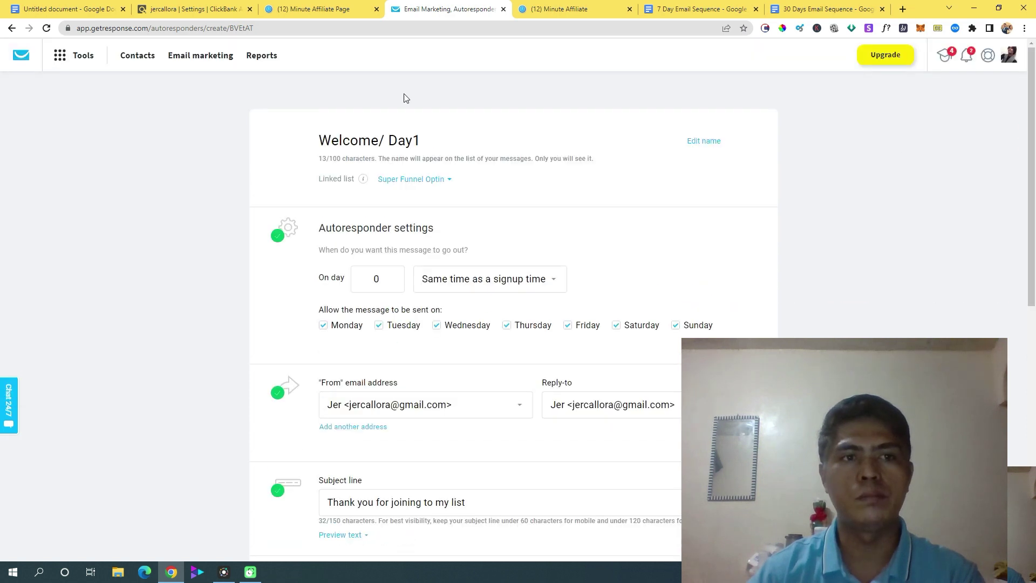
pyautogui.click(59, 55)
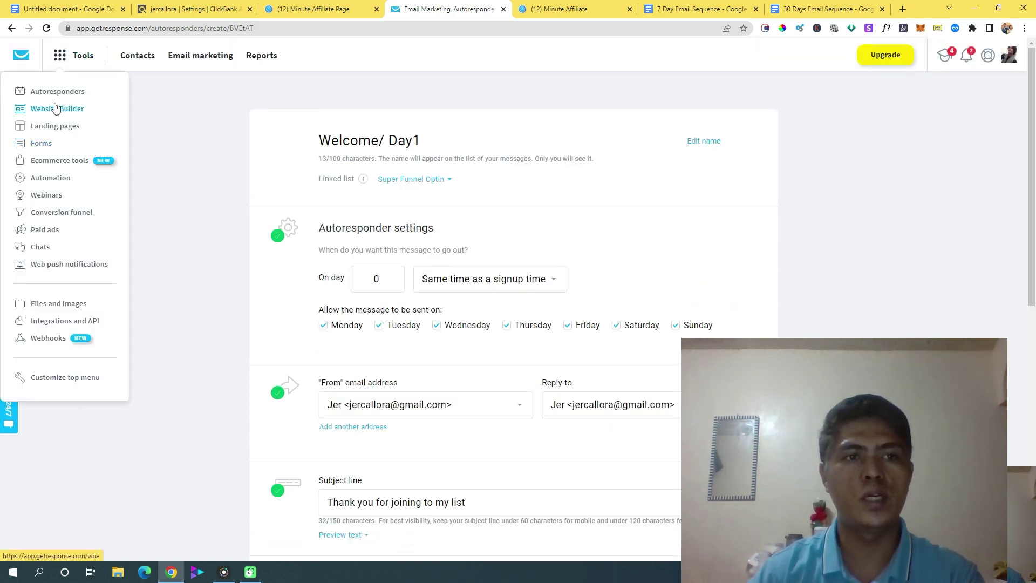
pyautogui.click(76, 60)
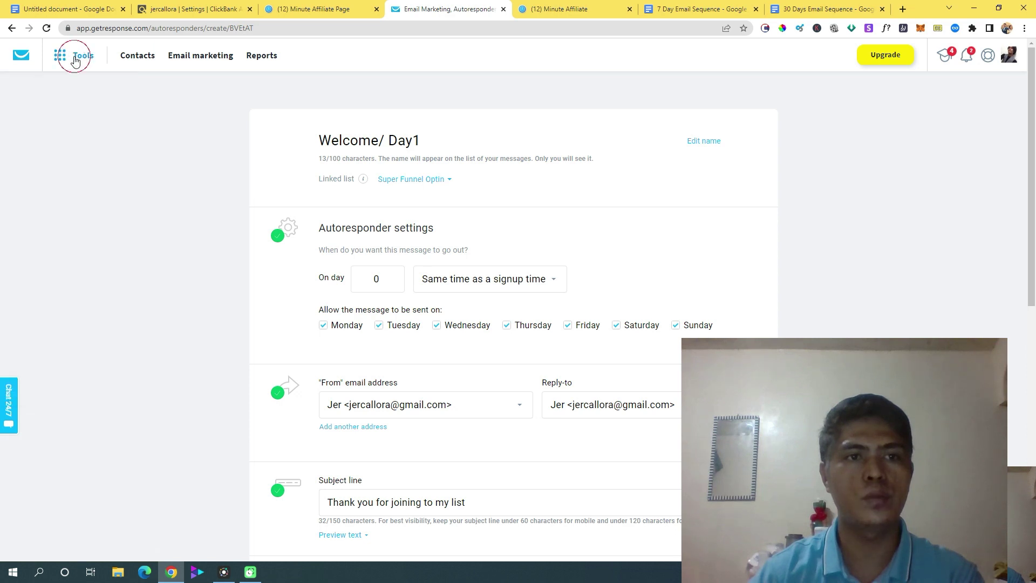
# - Open the account's contact lists and look through them
pyautogui.click(123, 58)
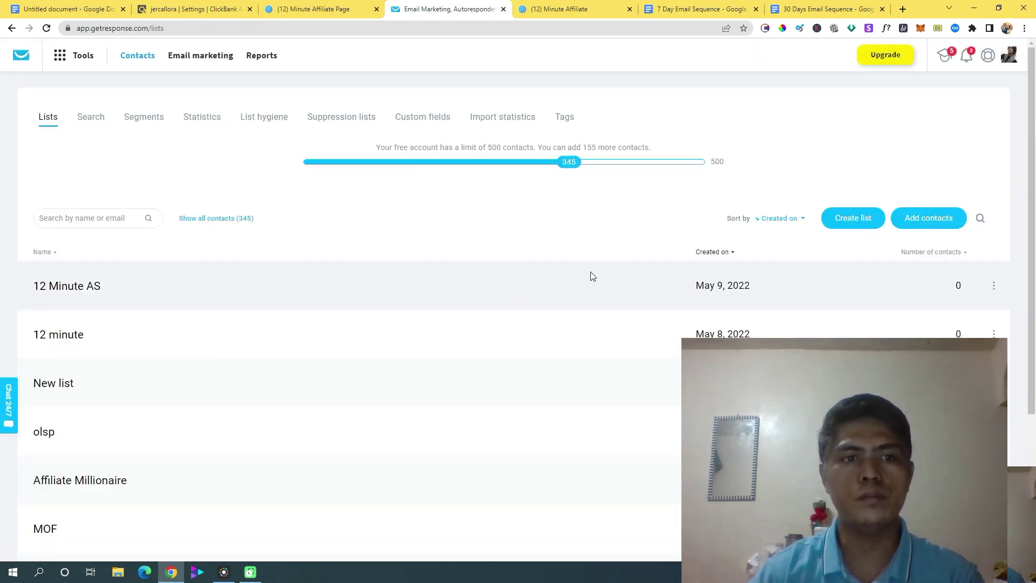
pyautogui.scroll(-2, 150, 279)
pyautogui.scroll(-1, 150, 279)
pyautogui.click(994, 181)
pyautogui.scroll(-3, 277, 289)
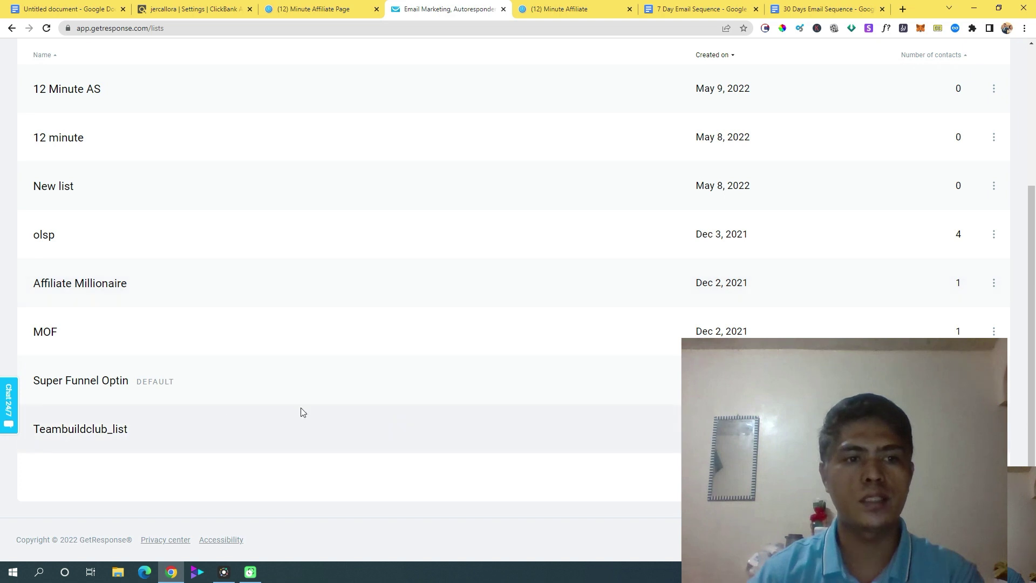
pyautogui.scroll(1, 194, 386)
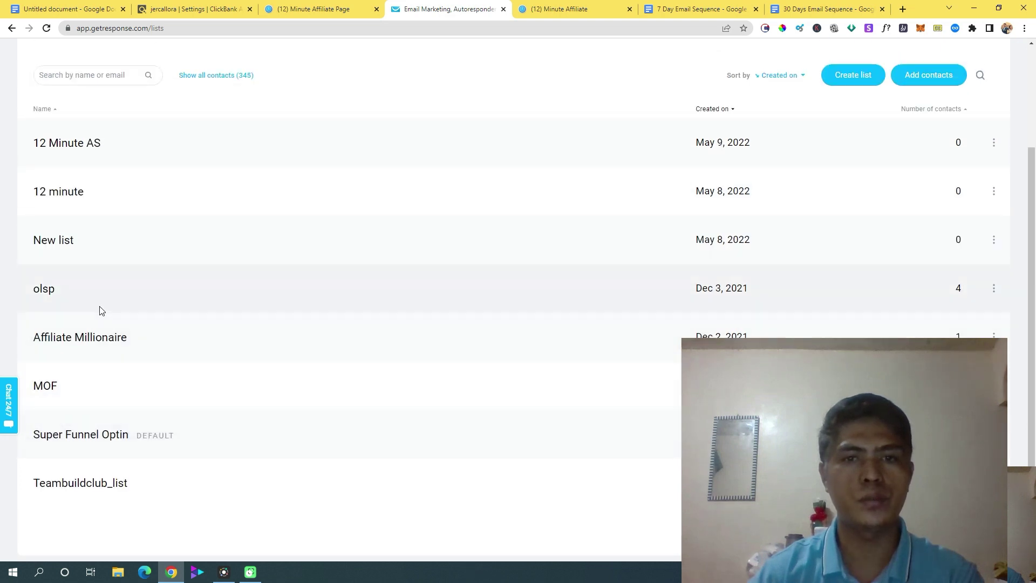
# - Open the autoresponders of the olsp list and look over the messages, their statuses and cycle days
pyautogui.click(993, 291)
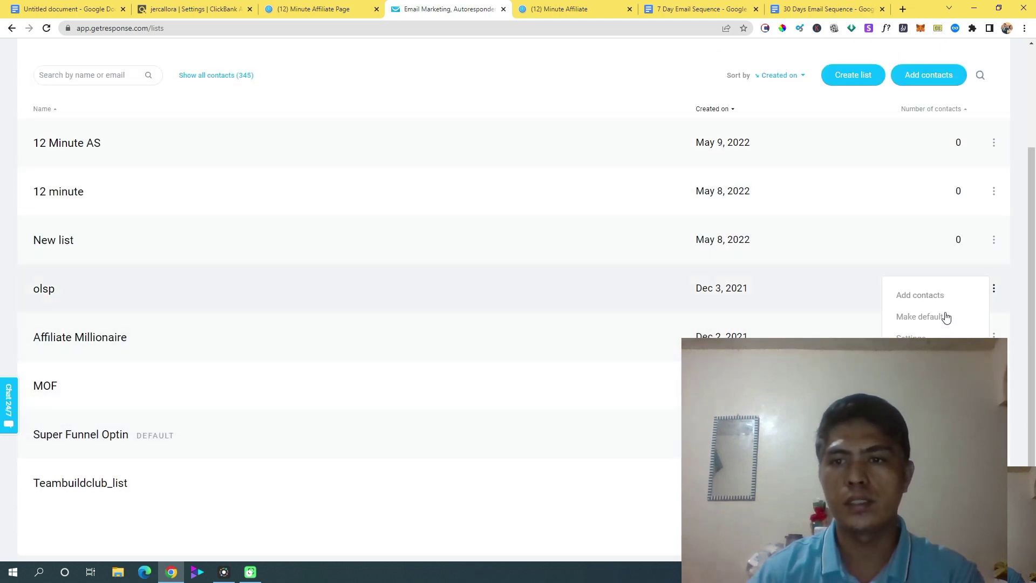
pyautogui.click(917, 359)
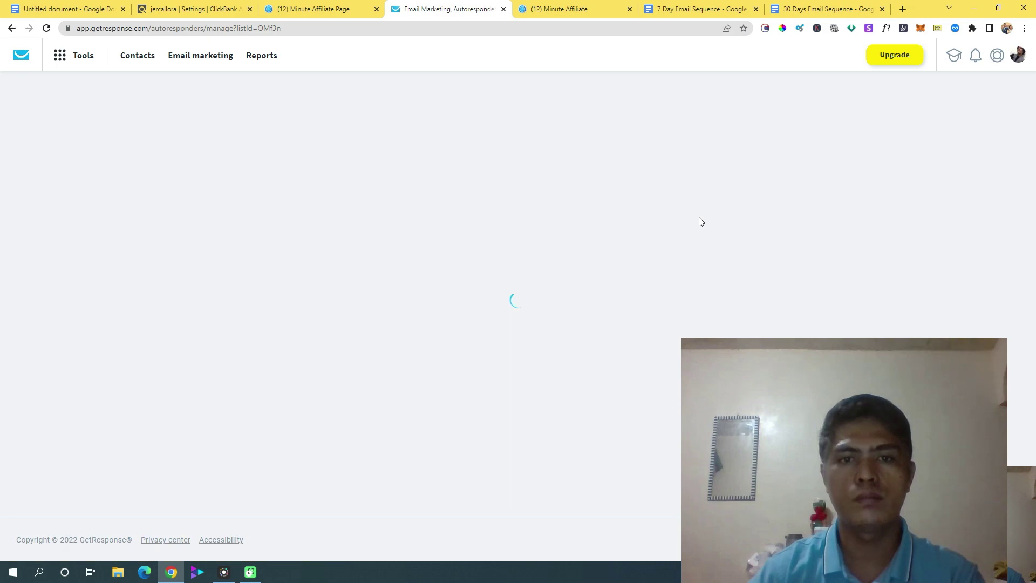
pyautogui.scroll(-2, 420, 260)
pyautogui.scroll(-2, 420, 264)
pyautogui.scroll(3, 410, 294)
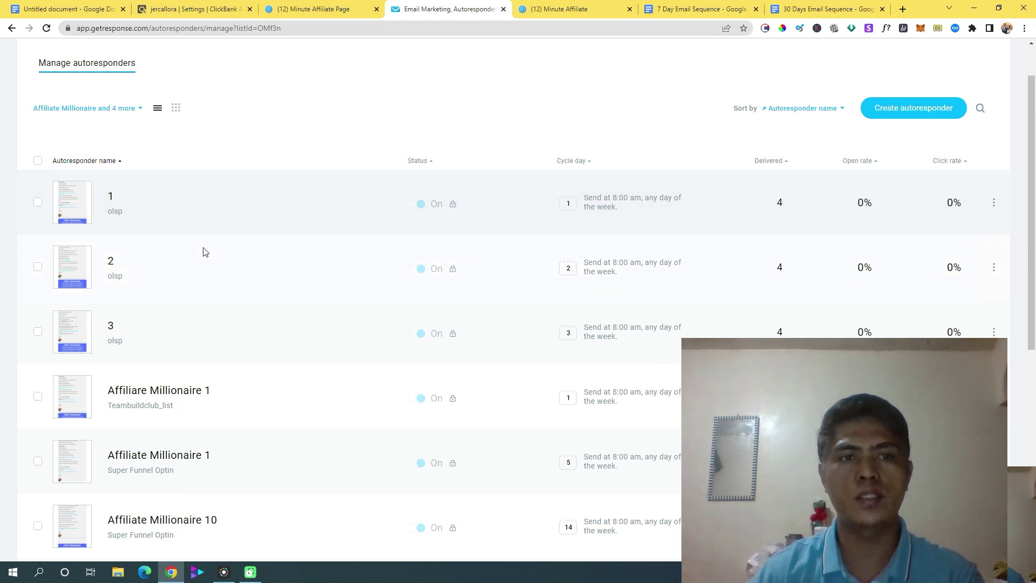
pyautogui.scroll(1, 215, 251)
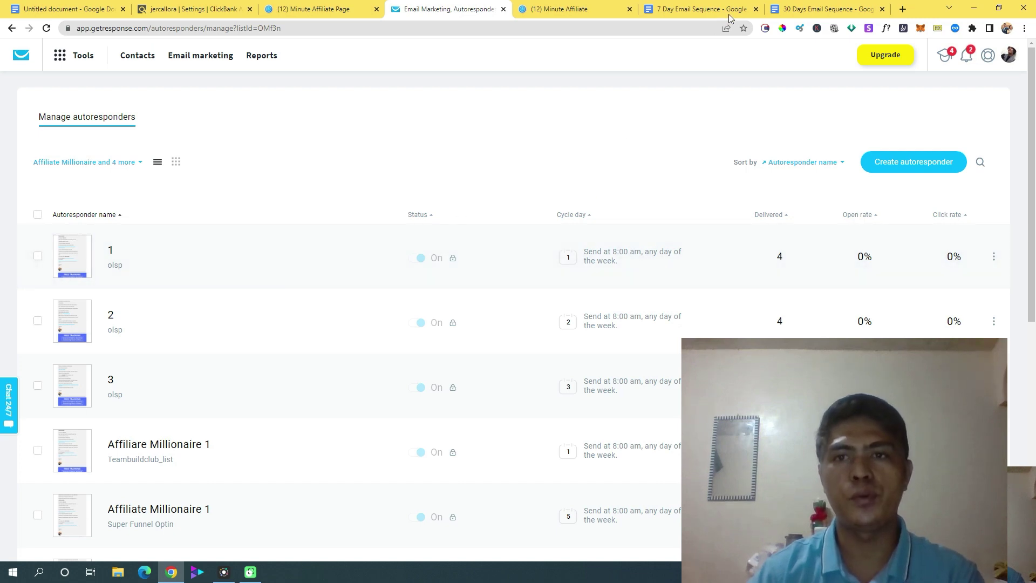
# - Switch to the 30 Days Email Sequence document and look through its ready-made emails
pyautogui.click(826, 9)
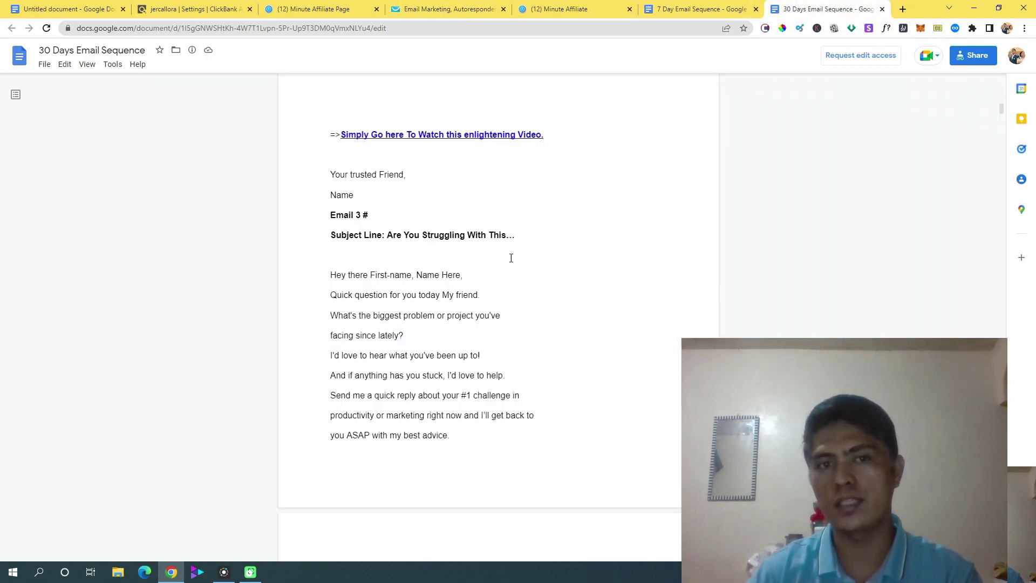
pyautogui.scroll(-20, 539, 241)
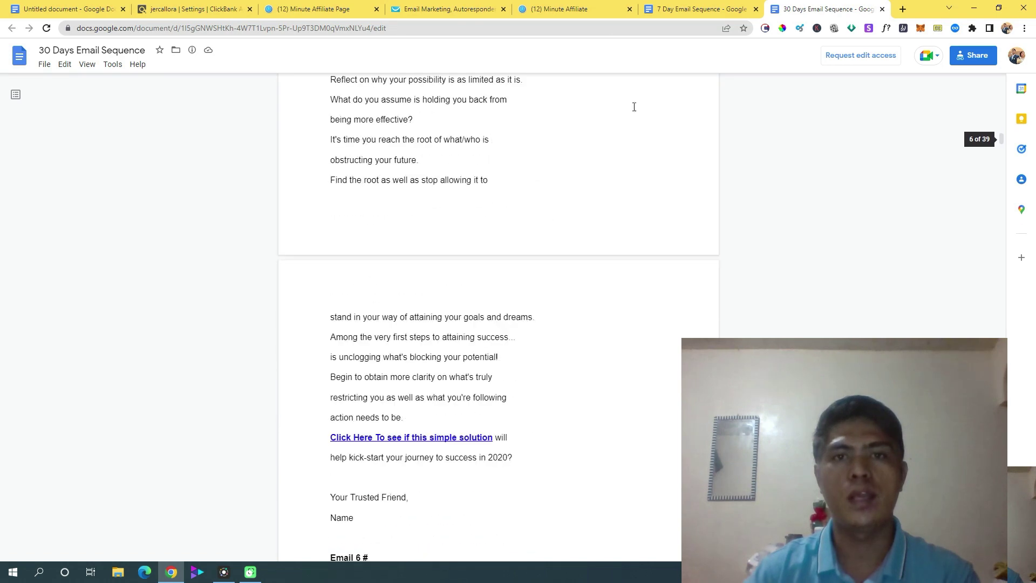
# - Look over the existing autoresponders in GetResponse, and return to the first email of the 30 Days Email Sequence document
pyautogui.click(588, 9)
pyautogui.click(402, 9)
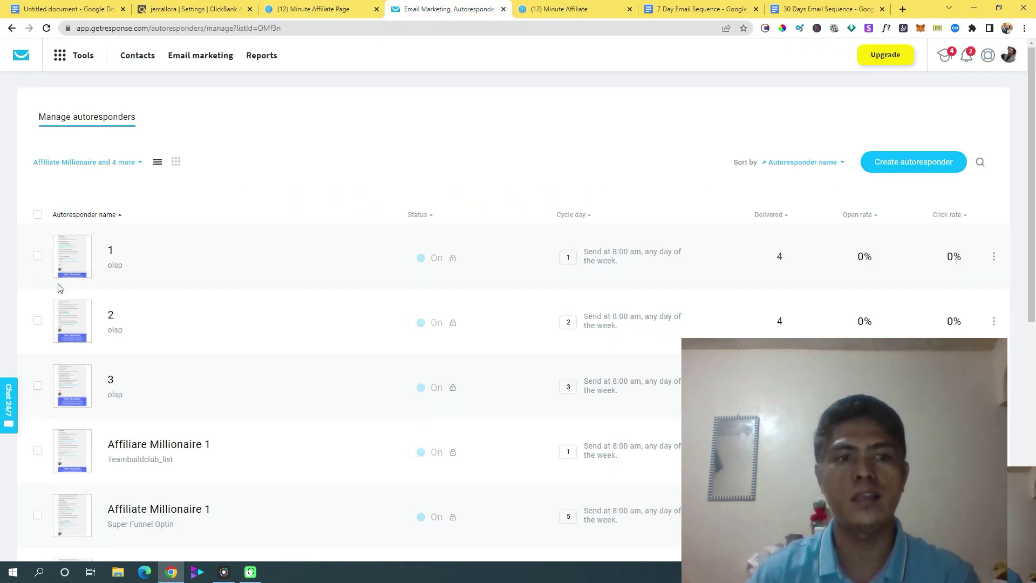
pyautogui.scroll(-6, 485, 258)
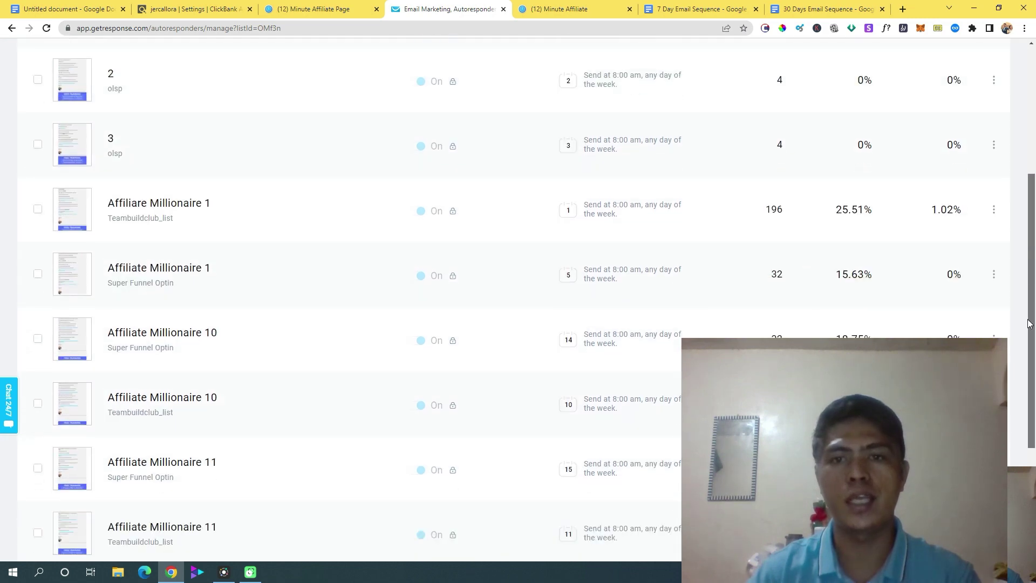
pyautogui.click(825, 9)
pyautogui.scroll(10, 435, 317)
pyautogui.scroll(20, 438, 297)
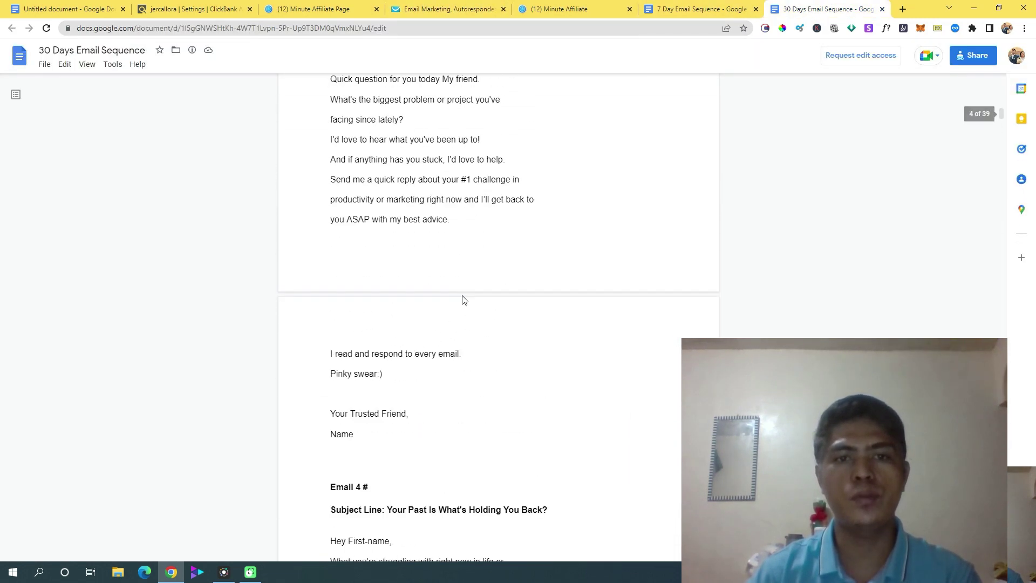
pyautogui.scroll(10, 461, 286)
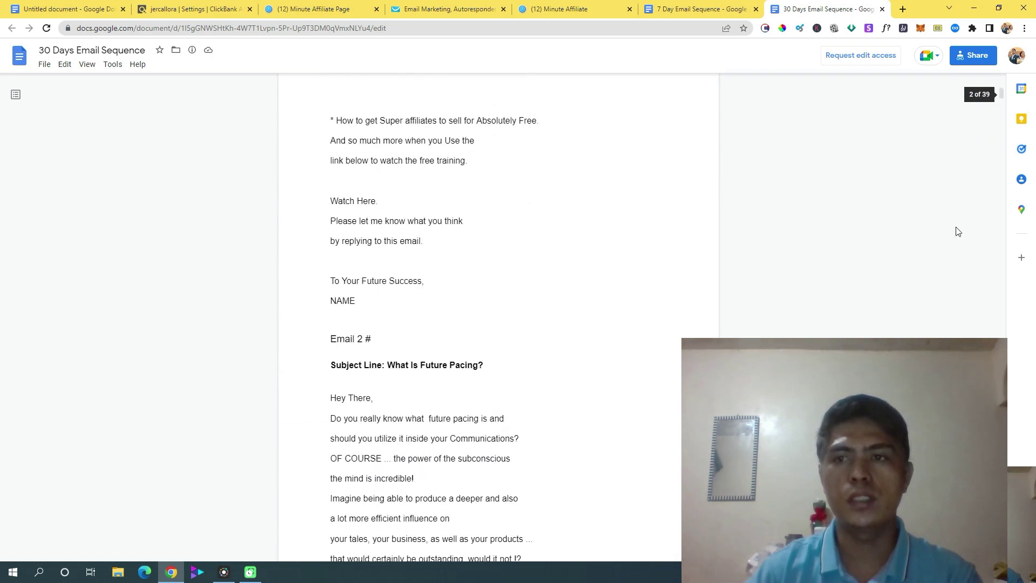
pyautogui.moveTo(1001, 92); pyautogui.dragTo(1000, 81)
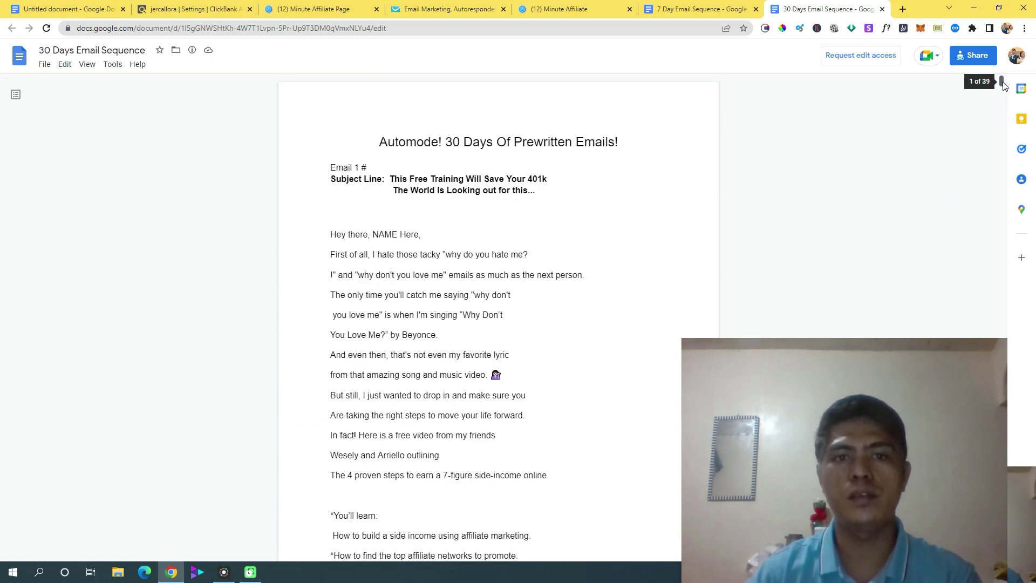
# - Create a new GetResponse autoresponder named Day2 and set it to go out on day 1
pyautogui.click(433, 12)
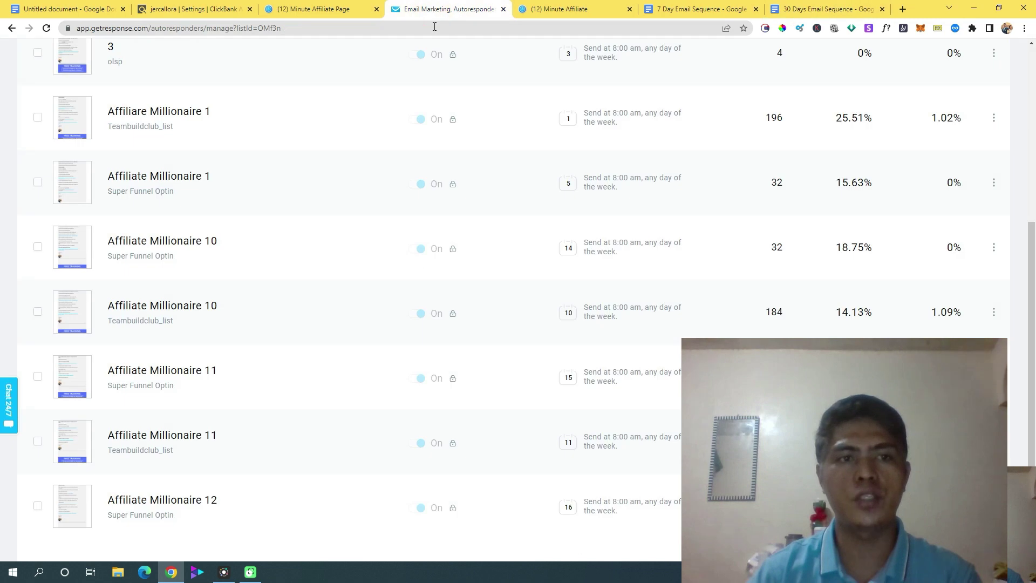
pyautogui.scroll(6, 377, 241)
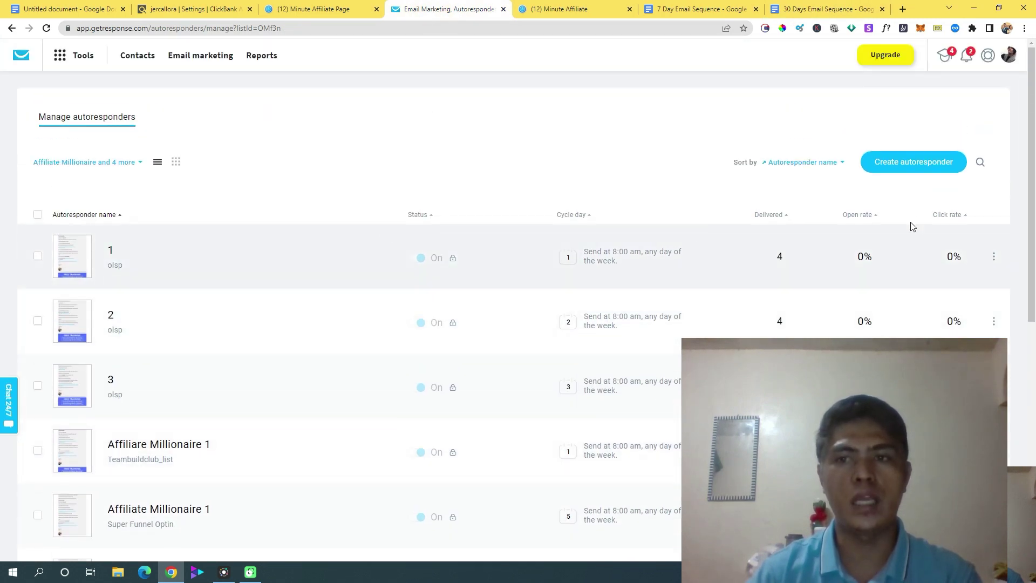
pyautogui.click(903, 170)
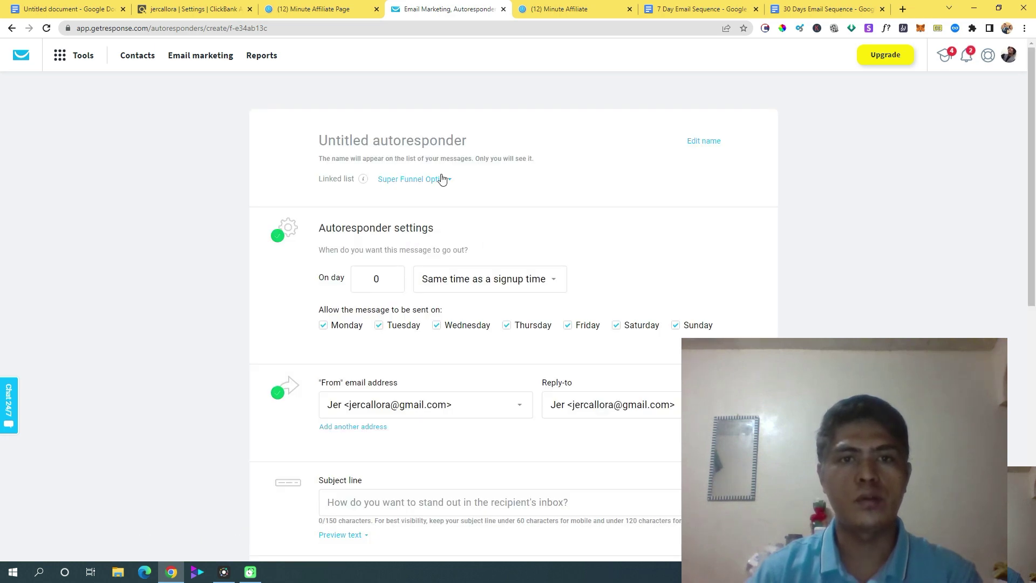
pyautogui.click(434, 141)
pyautogui.write('Da')
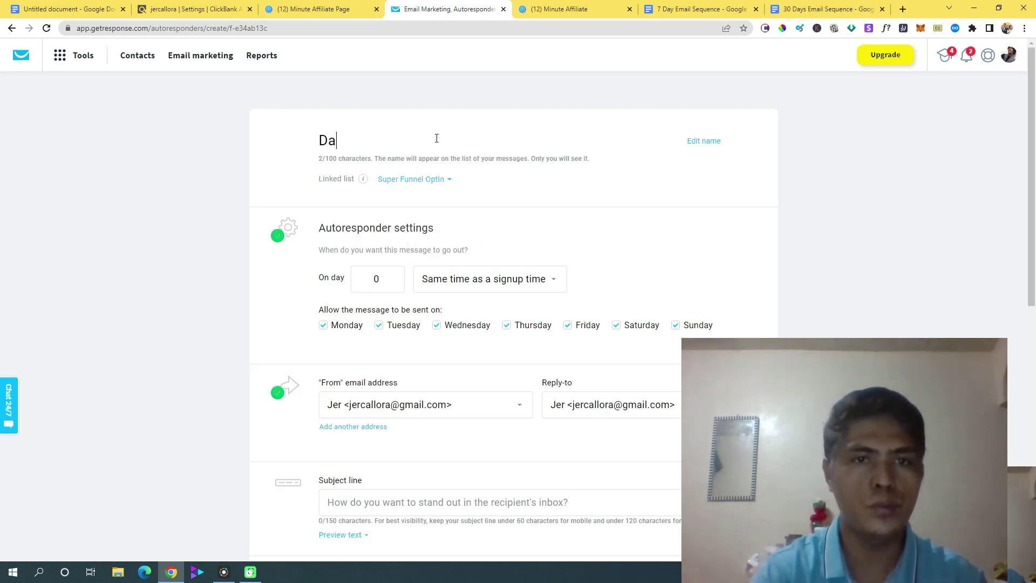
pyautogui.write('y2')
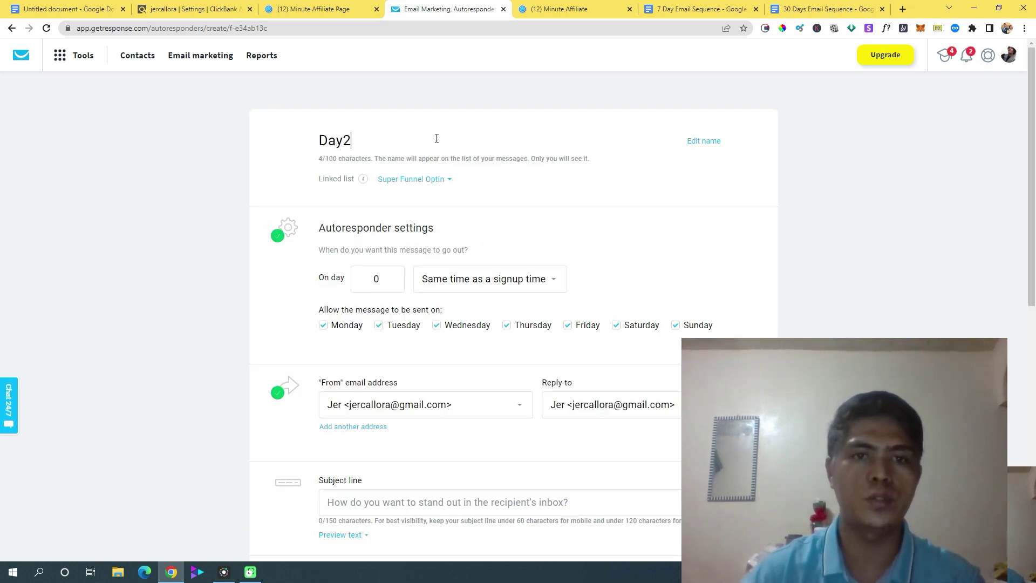
pyautogui.scroll(-1, 538, 231)
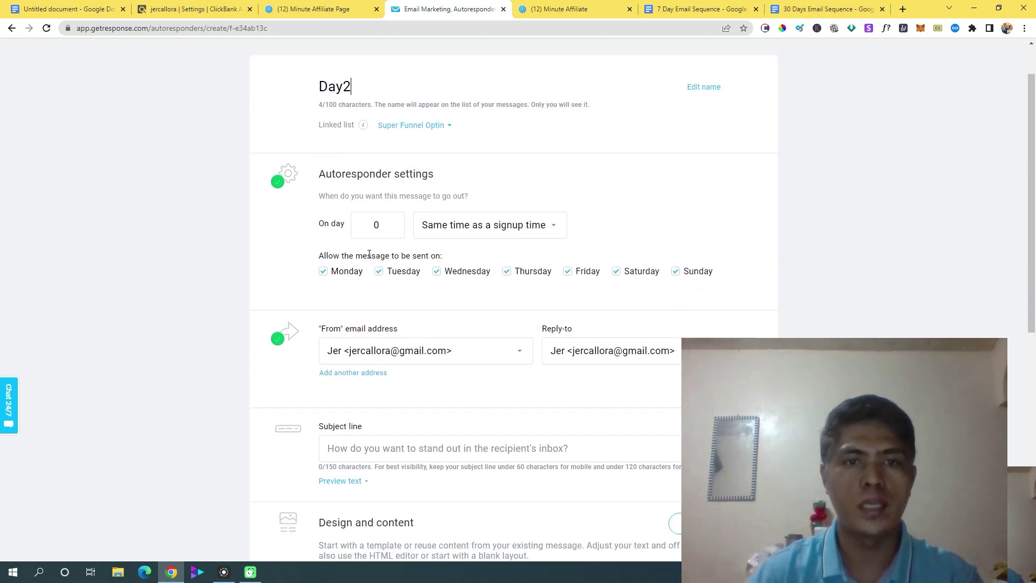
pyautogui.click(392, 223)
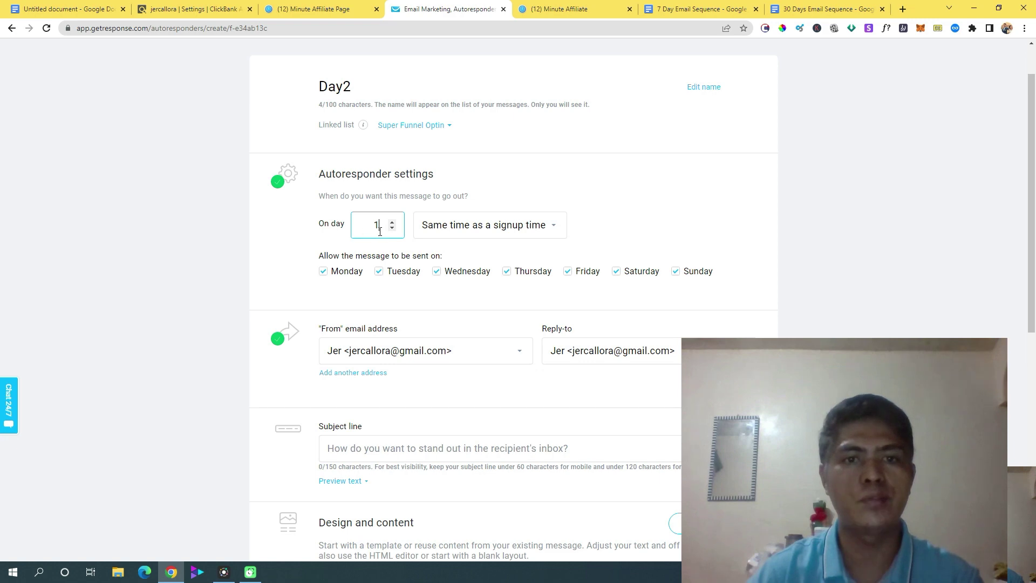
# - Copy the two-line subject of Email 1, "This Free Training Will Save Your 401k The World Is Looking out for this...", from the 30 Days Email Sequence document
pyautogui.scroll(-3, 456, 363)
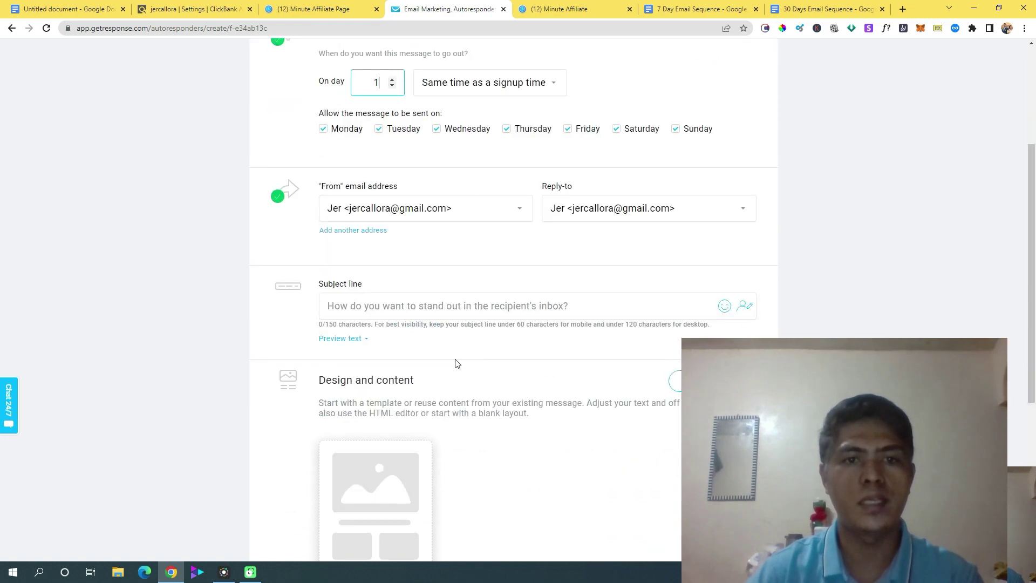
pyautogui.click(819, 9)
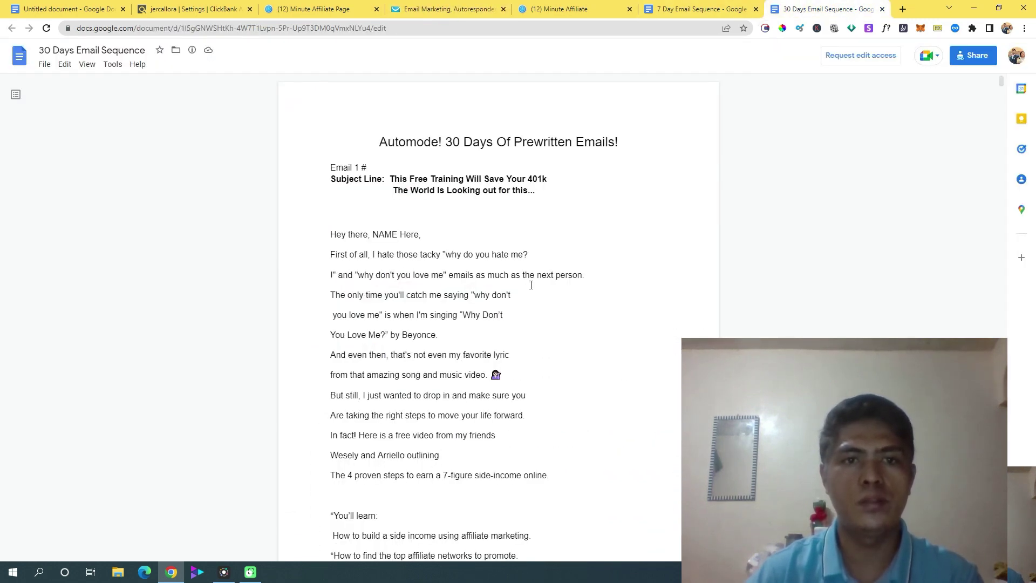
pyautogui.tripleClick(431, 187)
pyautogui.click(467, 190)
pyautogui.scroll(-1, 409, 286)
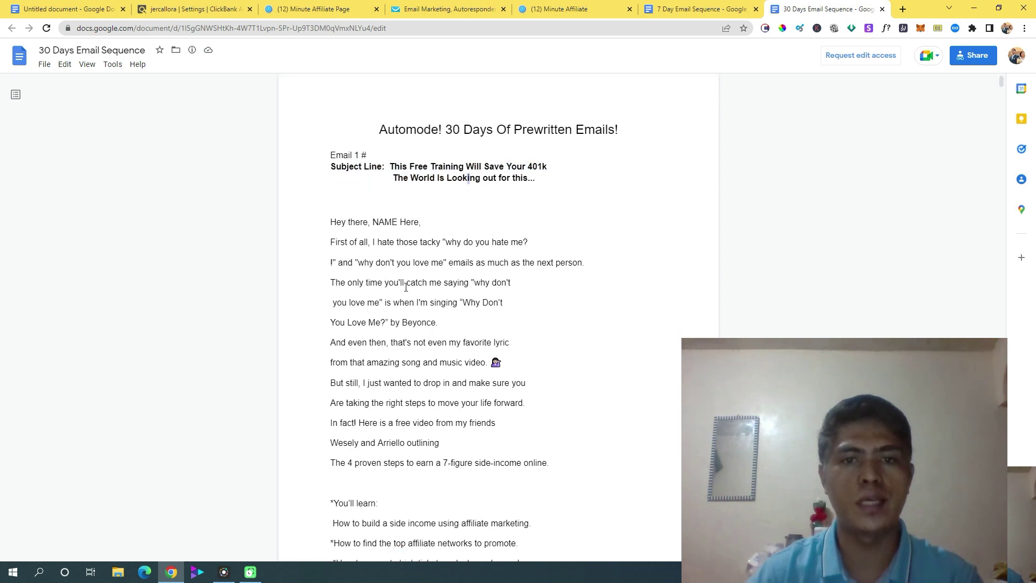
pyautogui.scroll(-3, 408, 286)
pyautogui.scroll(4, 462, 316)
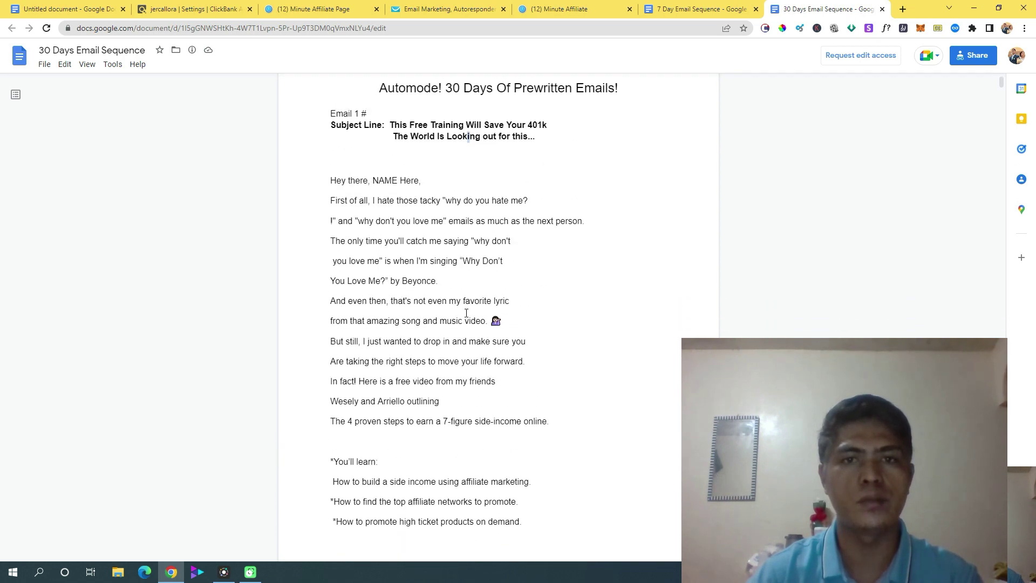
pyautogui.scroll(-1, 460, 274)
pyautogui.moveTo(405, 132); pyautogui.dragTo(535, 137)
pyautogui.rightClick(493, 135)
pyautogui.click(541, 153)
# - Paste the copied text as the Day2 autoresponder's subject line and remove the wide gap between its two sentences
pyautogui.click(564, 9)
pyautogui.click(457, 7)
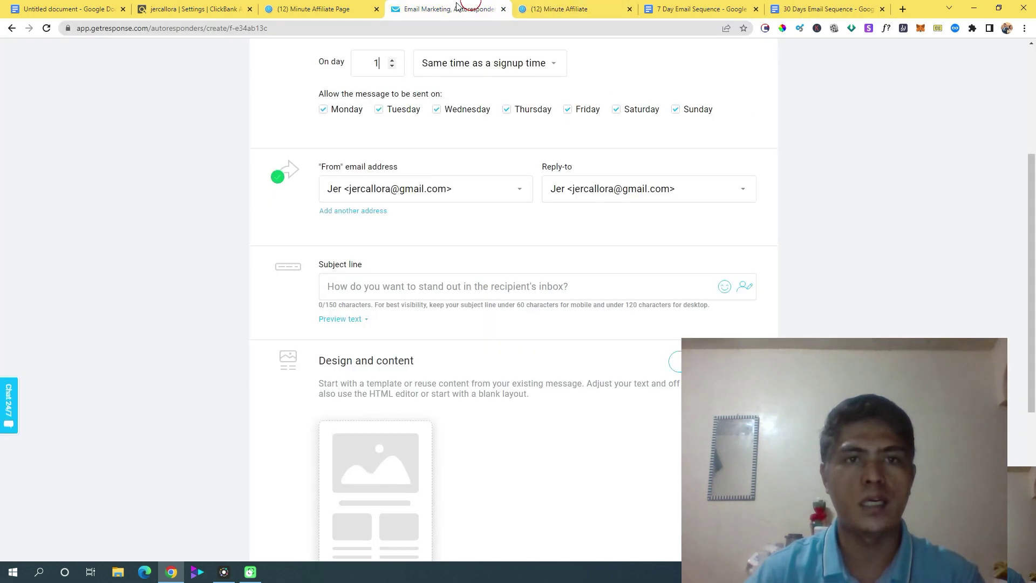
pyautogui.click(324, 7)
pyautogui.click(414, 7)
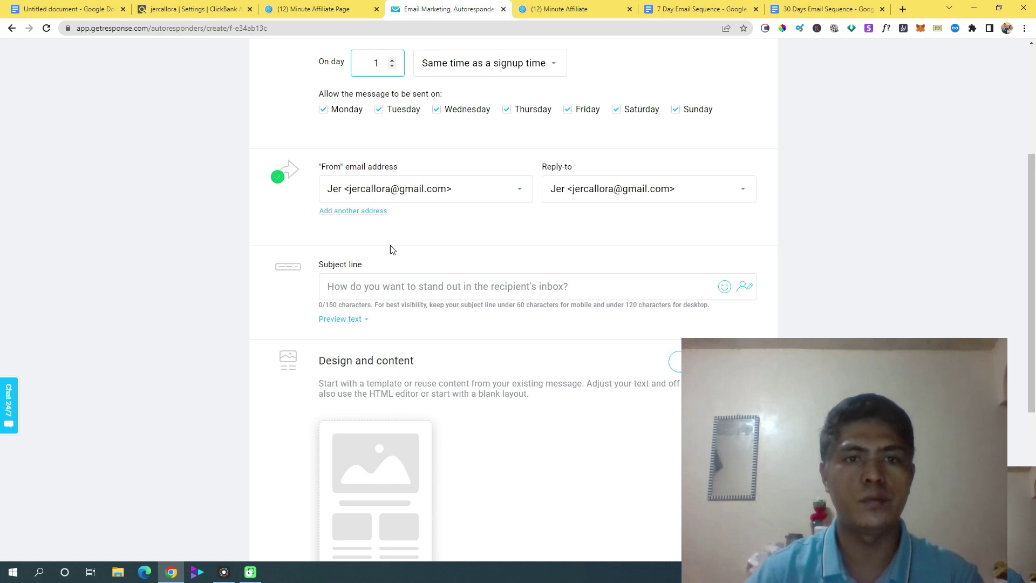
pyautogui.click(397, 284)
pyautogui.hotkey('ctrl', 'v')
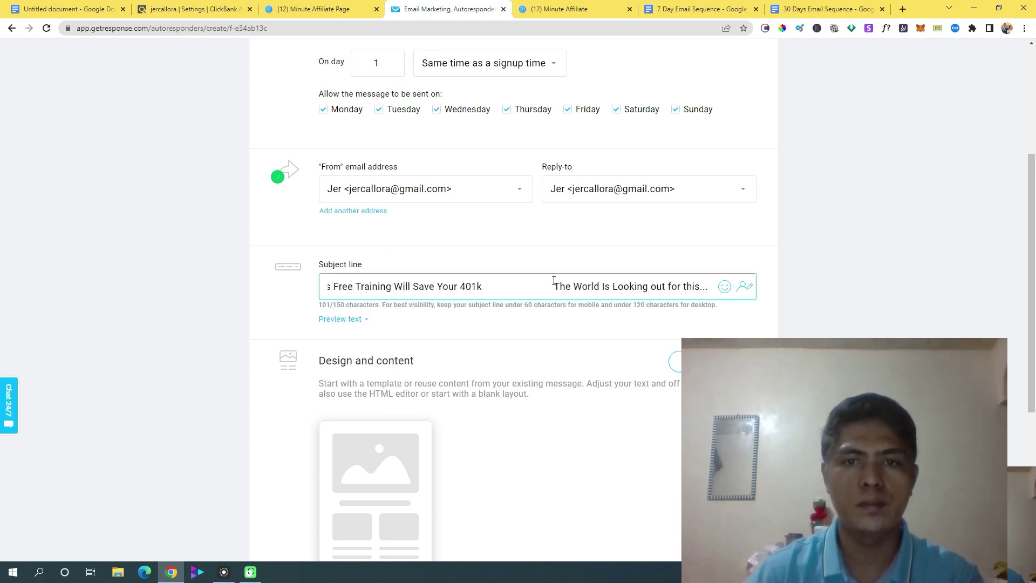
pyautogui.moveTo(501, 285); pyautogui.dragTo(553, 286)
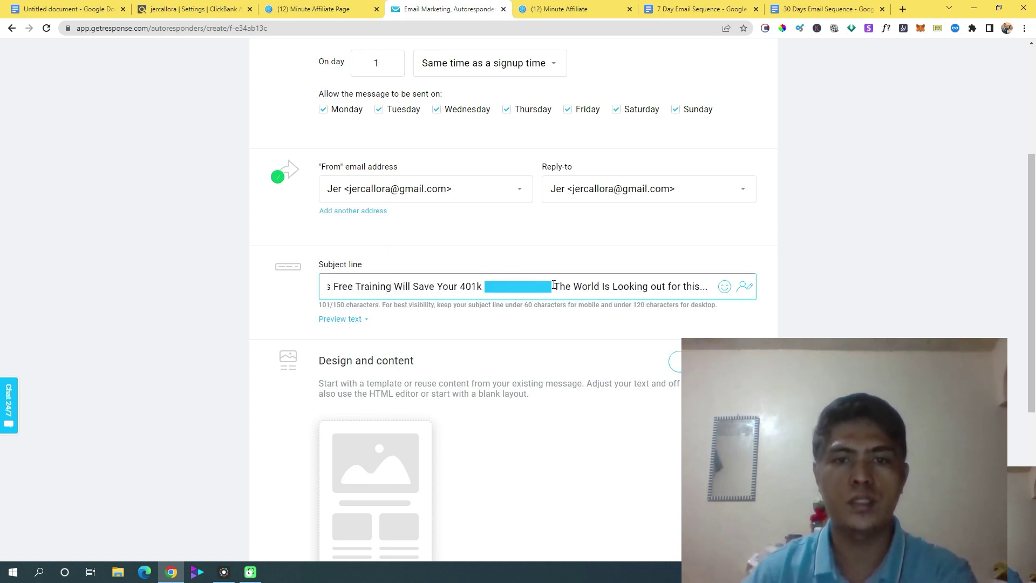
pyautogui.press('BackSpace')
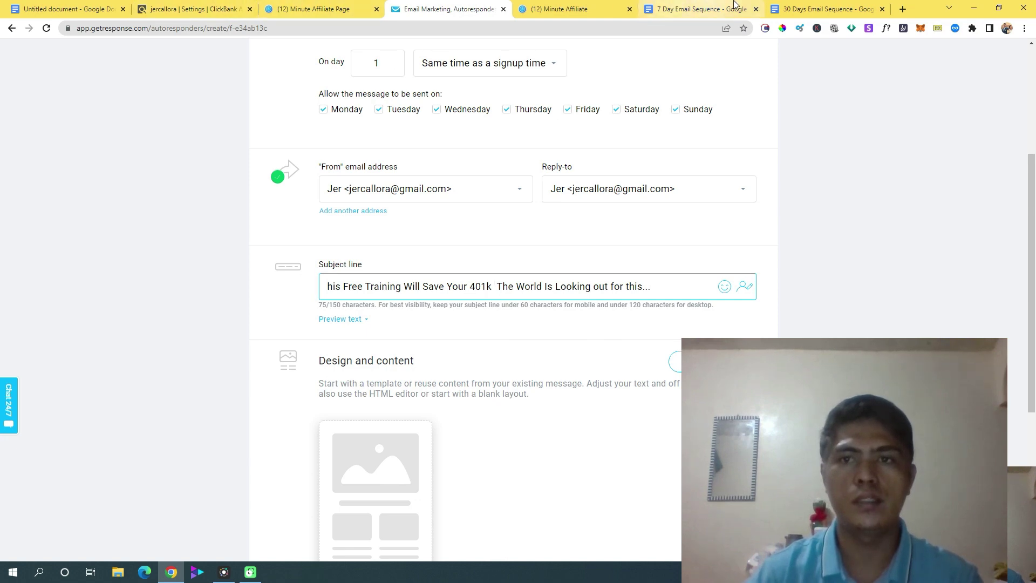
# - Copy the full body of Email 1, from the greeting to the closing NAME, in the 30 Days Email Sequence document
pyautogui.click(701, 9)
pyautogui.click(826, 9)
pyautogui.moveTo(336, 183); pyautogui.dragTo(523, 522)
pyautogui.scroll(-3, 446, 303)
pyautogui.scroll(-6, 426, 358)
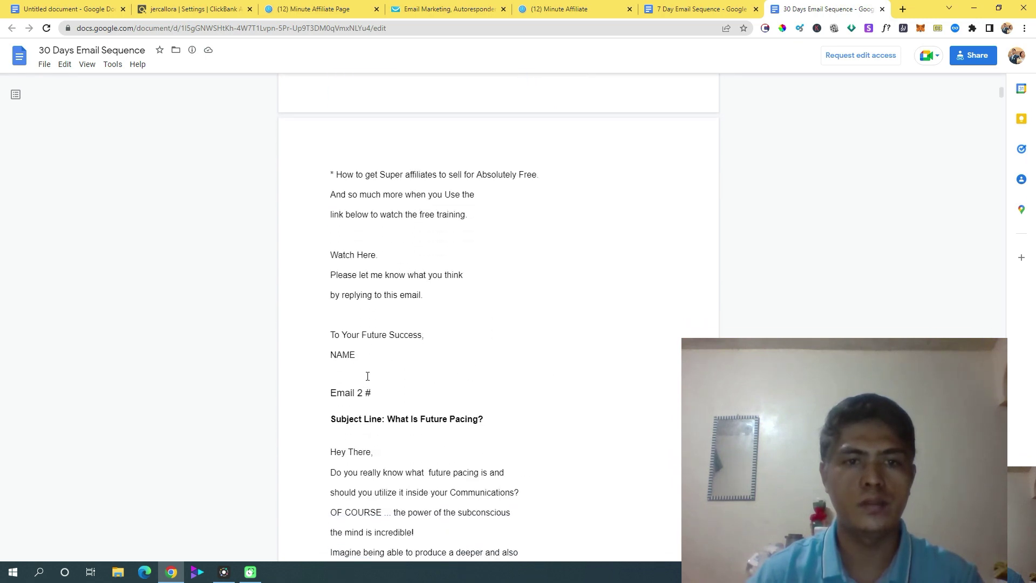
pyautogui.keyDown('shift'); pyautogui.click(376, 360); pyautogui.keyUp('shift')
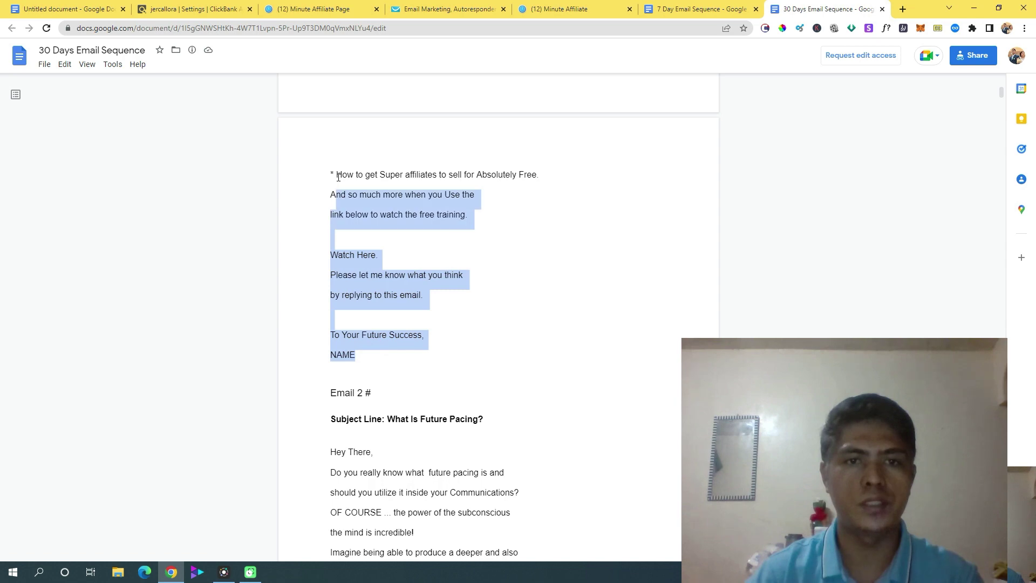
pyautogui.scroll(9, 351, 270)
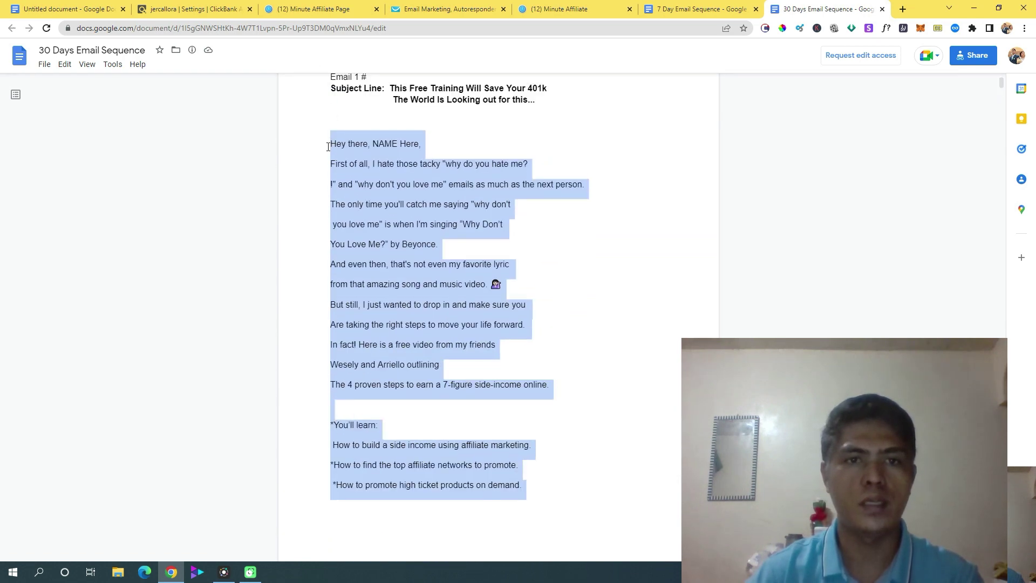
pyautogui.rightClick(366, 155)
pyautogui.click(393, 168)
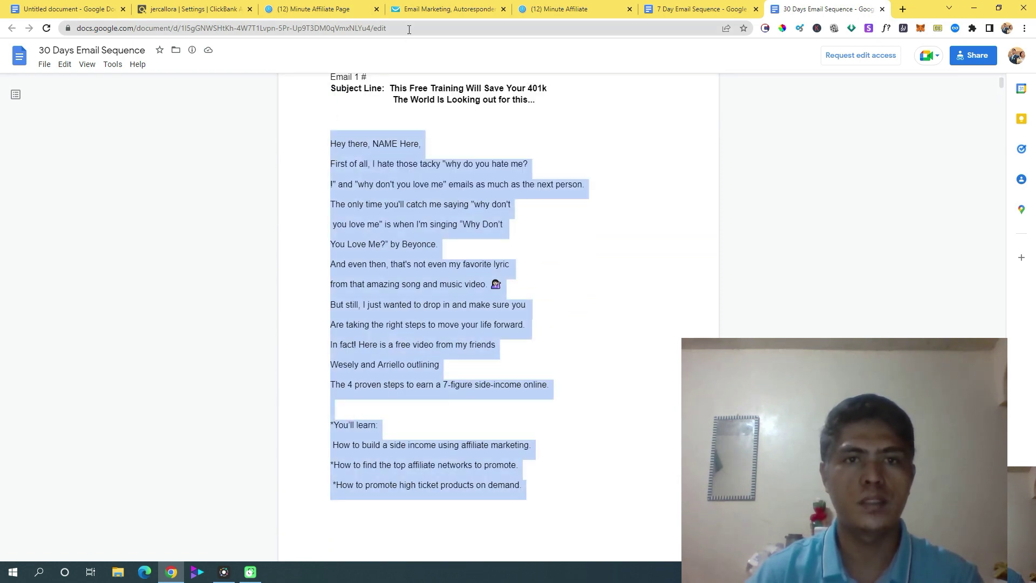
# - Strip the formatting from the Email 1 body by pasting it into the browser's address bar and copying it again
pyautogui.click(409, 29)
pyautogui.rightClick(409, 25)
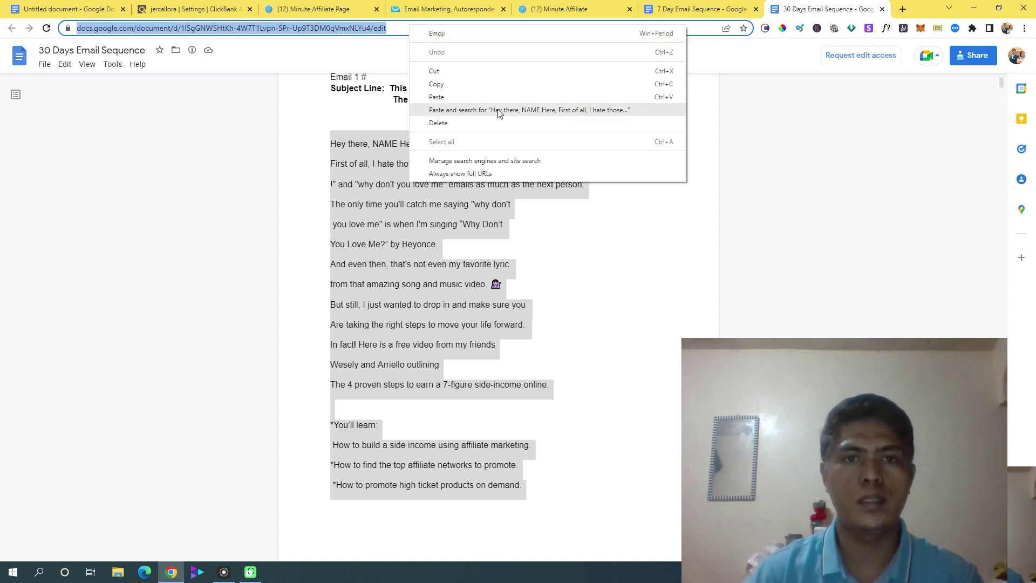
pyautogui.rightClick(398, 187)
pyautogui.click(424, 199)
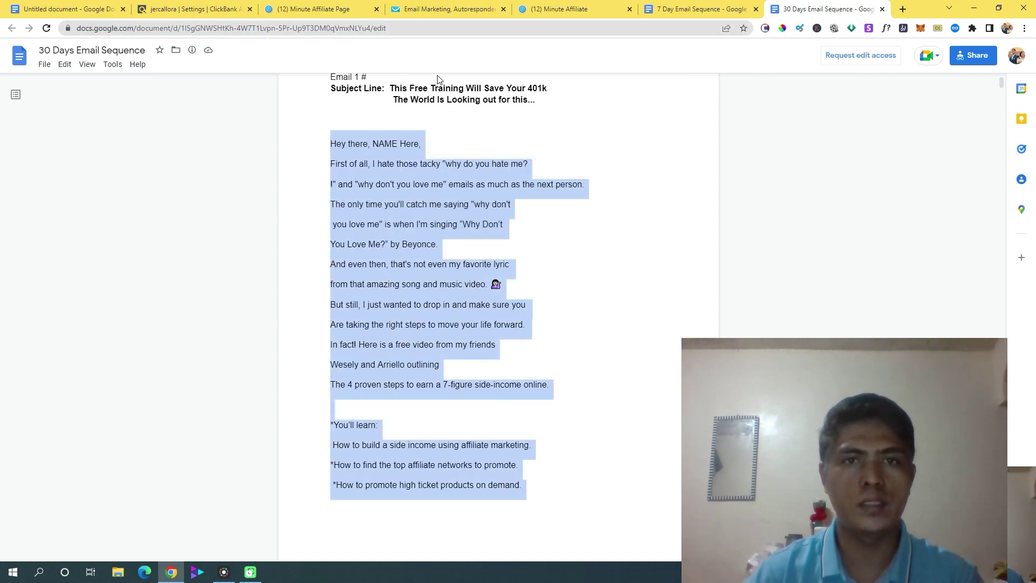
pyautogui.click(447, 28)
pyautogui.rightClick(453, 29)
pyautogui.click(480, 100)
pyautogui.tripleClick(465, 28)
pyautogui.rightClick(467, 28)
pyautogui.click(501, 87)
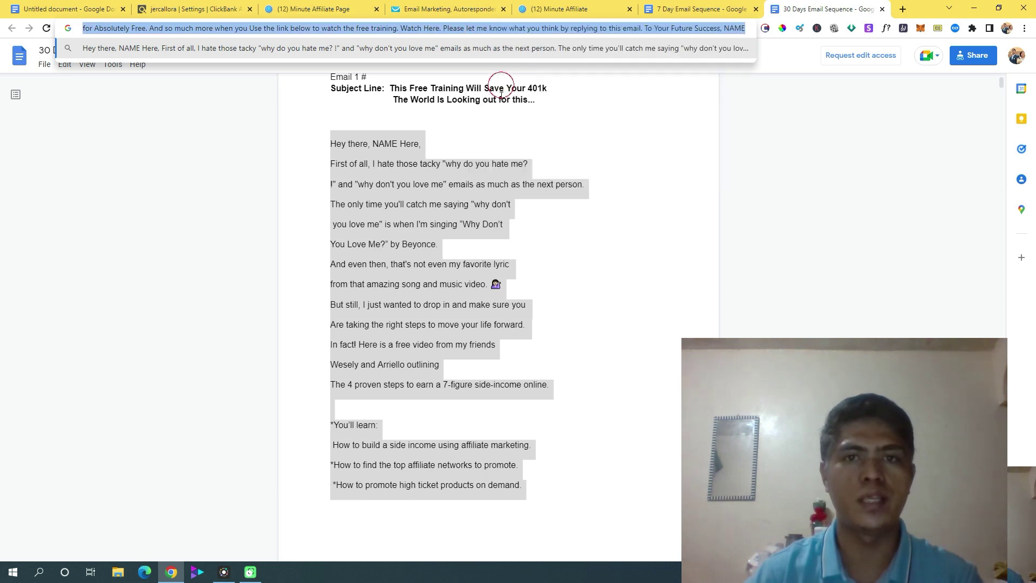
# - Design the Day2 message in GetResponse from a blank template, adding a text block with the copied Email 1 body
pyautogui.click(451, 9)
pyautogui.scroll(-2, 472, 359)
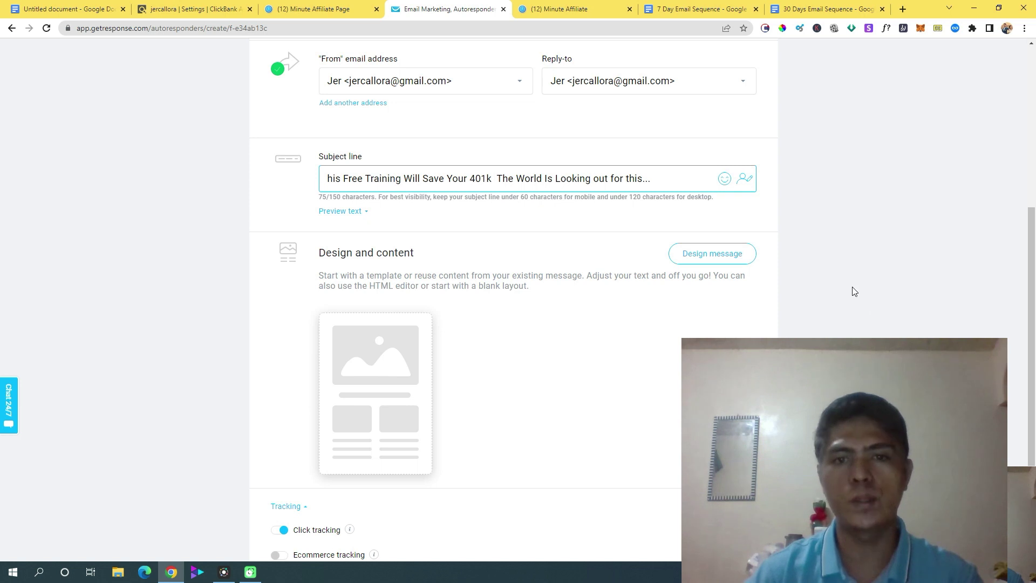
pyautogui.click(704, 260)
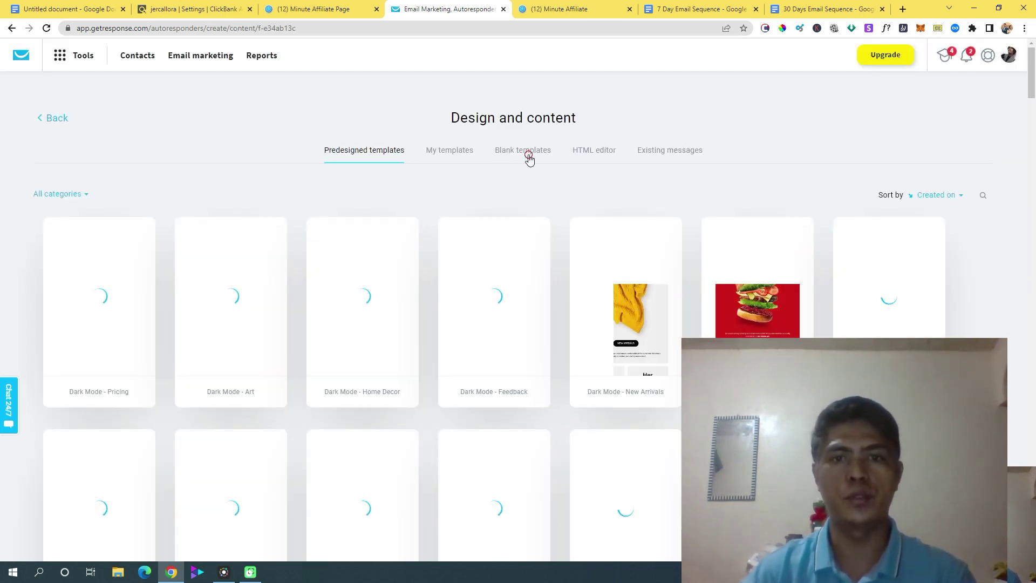
pyautogui.click(526, 157)
pyautogui.click(507, 320)
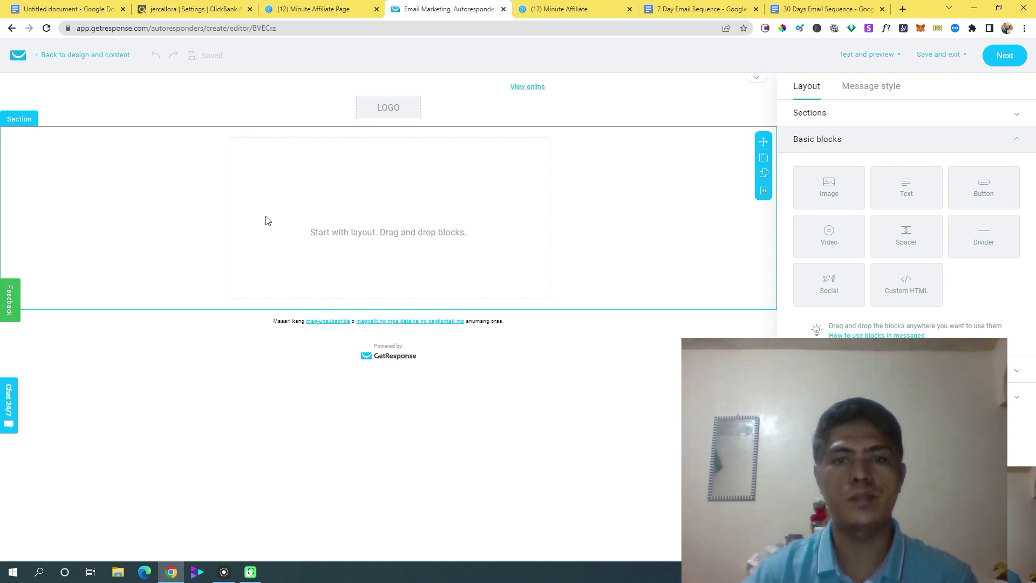
pyautogui.moveTo(917, 194); pyautogui.dragTo(401, 221)
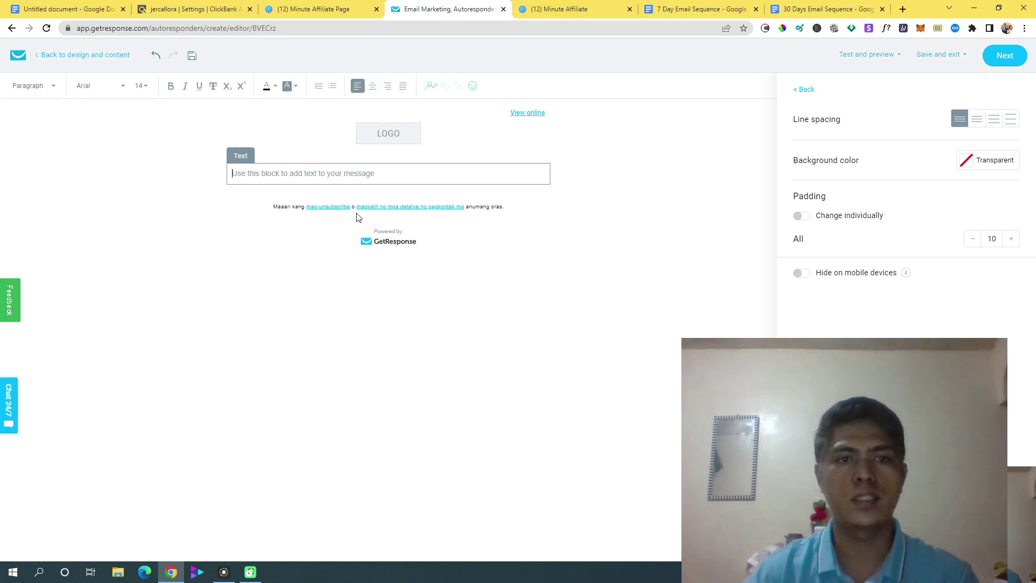
pyautogui.hotkey('ctrl', 'v')
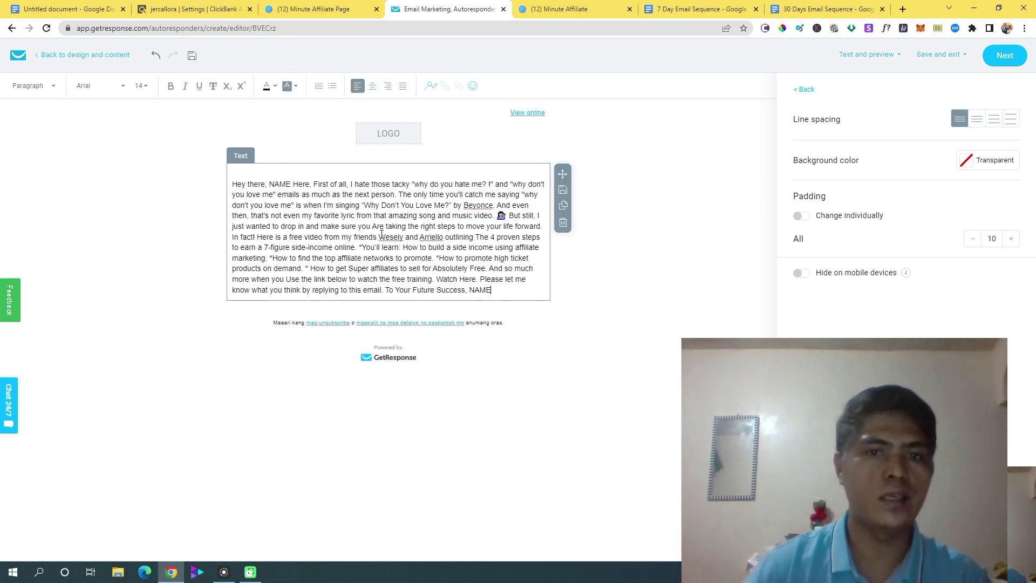
# - Check how the opening lines of Email 1 are broken up in the 30 Days Email Sequence document, and return to the Day2 message
pyautogui.click(806, 4)
pyautogui.scroll(2, 302, 294)
pyautogui.click(401, 243)
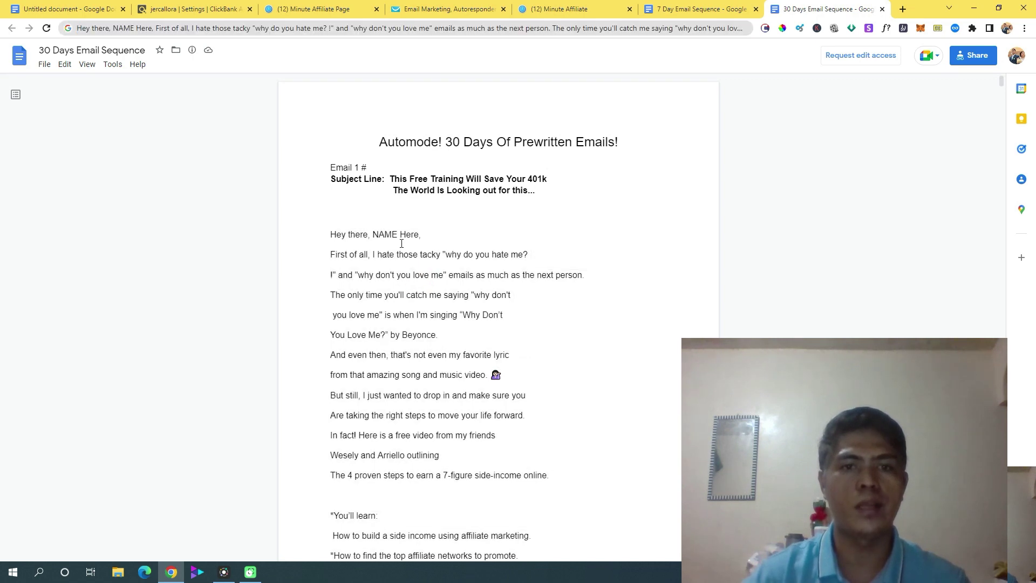
pyautogui.tripleClick(337, 238)
pyautogui.click(412, 232)
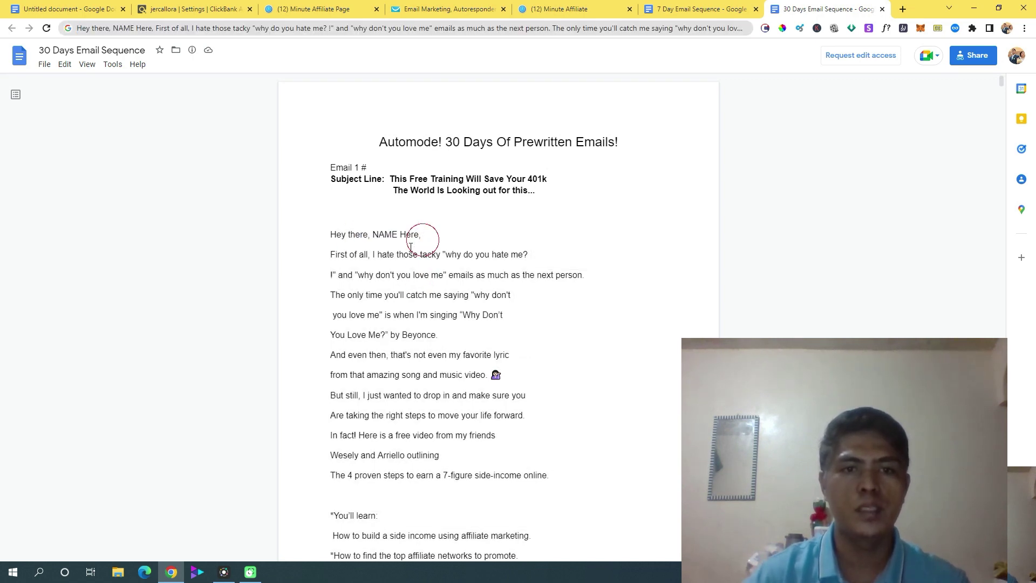
pyautogui.click(448, 9)
pyautogui.click(316, 9)
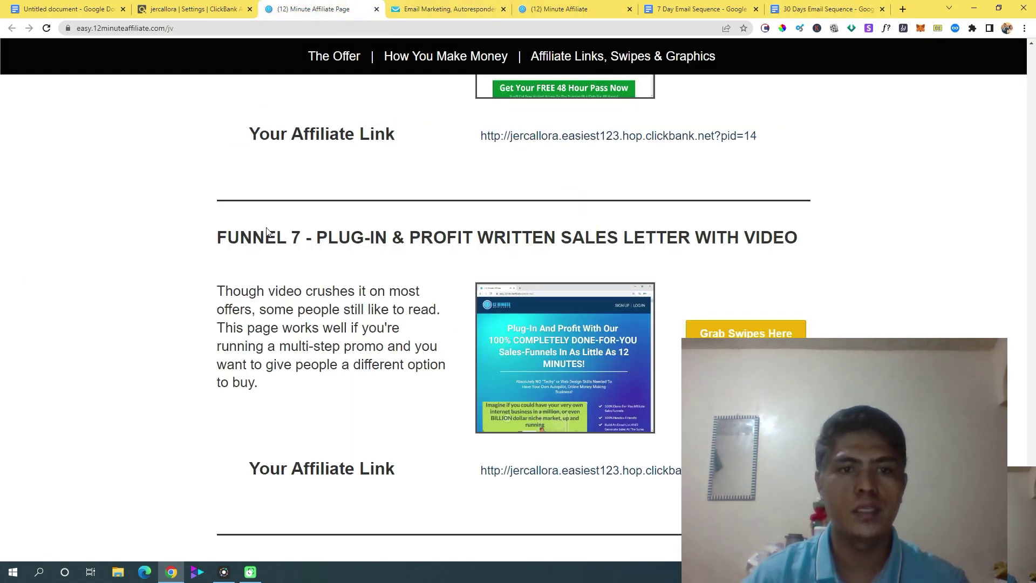
pyautogui.click(448, 9)
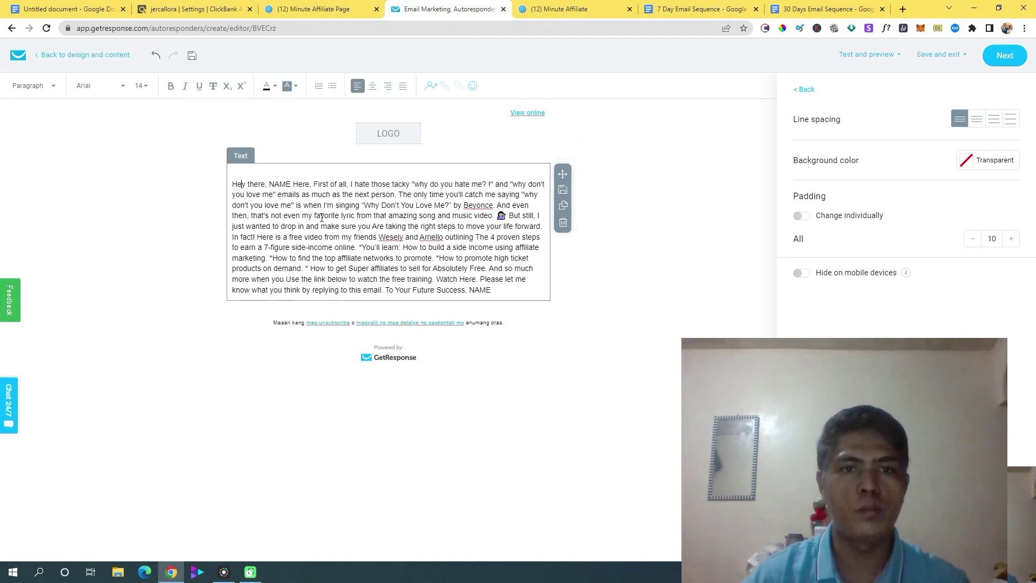
# - Break the Day2 message text onto new lines after the "Hey there, NAME Here," greeting, after "I hate those tack" and after "by Beyonce."
pyautogui.click(313, 184)
pyautogui.press('Return')
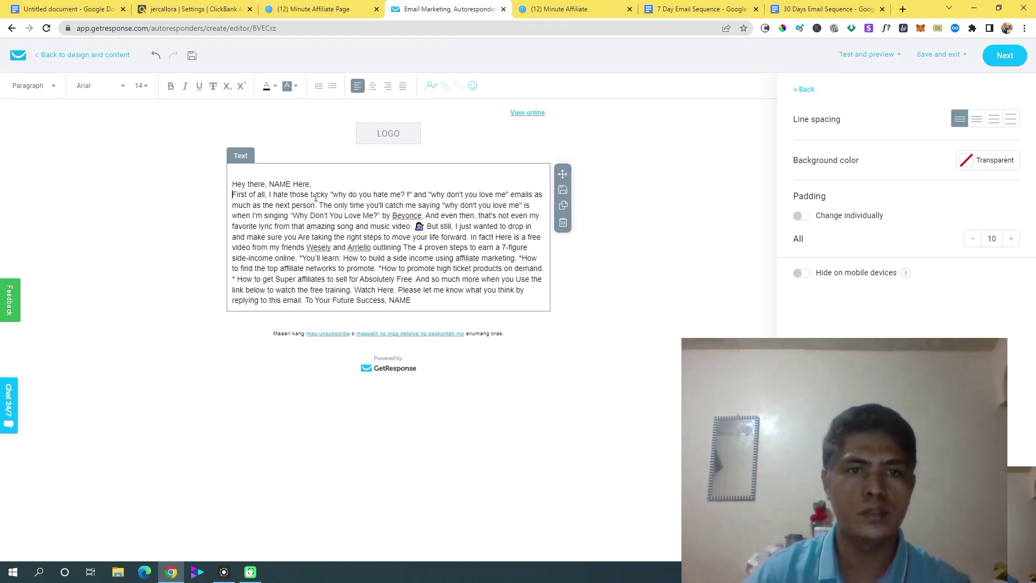
pyautogui.click(323, 196)
pyautogui.press('Return')
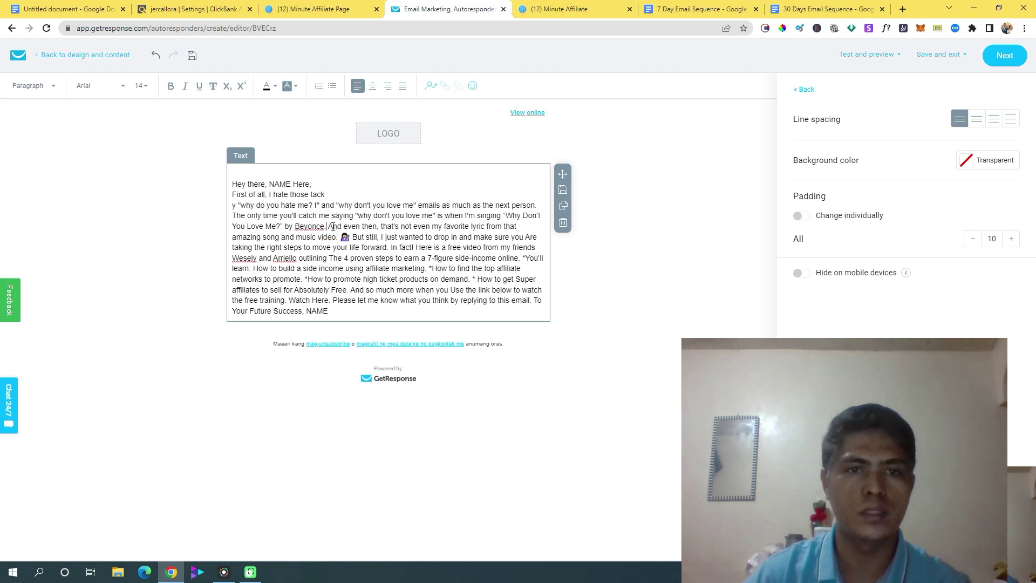
pyautogui.click(333, 227)
pyautogui.press('Return')
pyautogui.press('BackSpace')
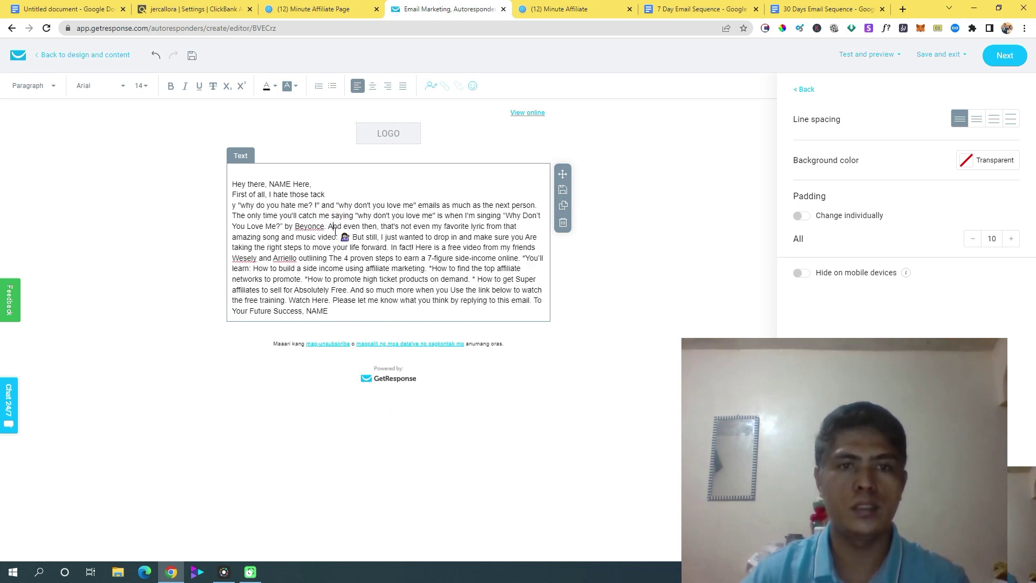
pyautogui.press('Return')
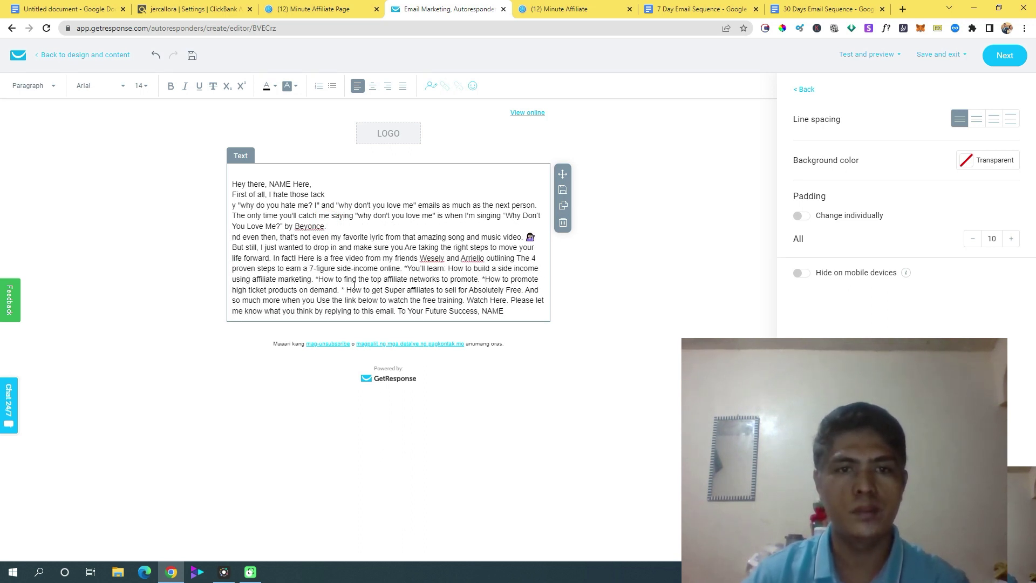
# - Start new paragraphs at "You'll learn", "And so much more" and "To Your Future Success,", putting the closing name on its own line
pyautogui.click(403, 266)
pyautogui.press('Return')
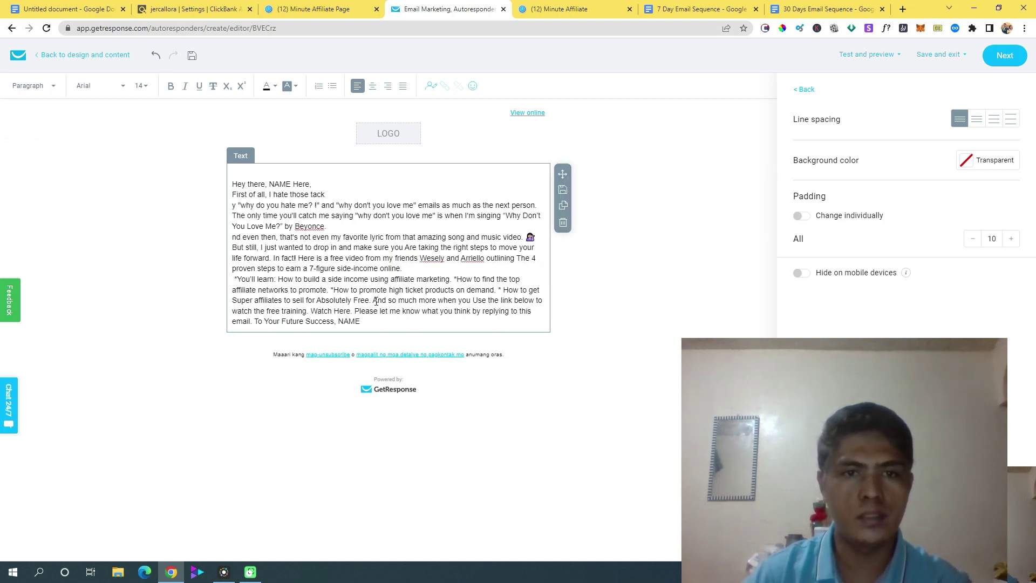
pyautogui.press('Return')
pyautogui.press('Return')
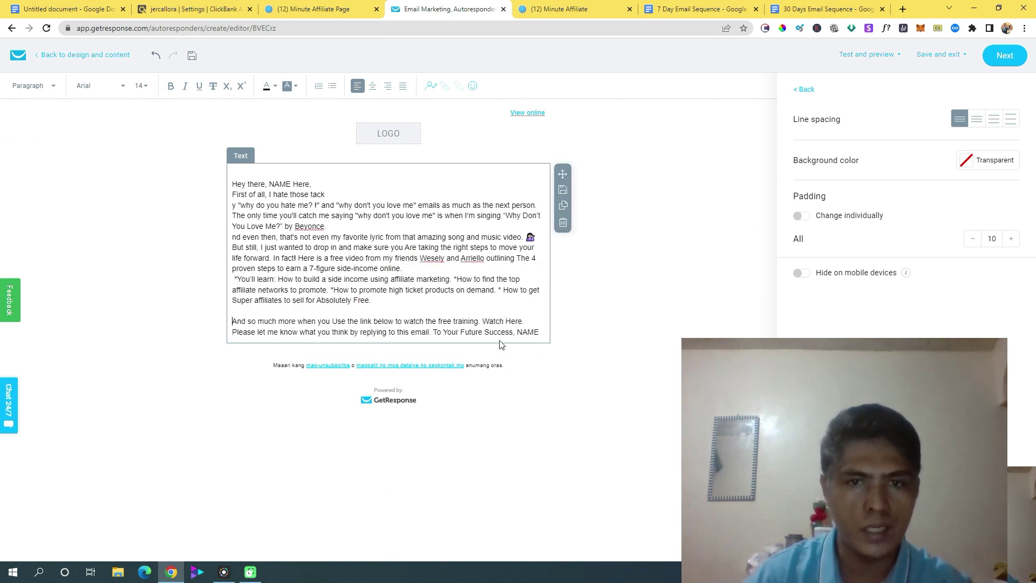
pyautogui.click(438, 331)
pyautogui.press('Return')
pyautogui.press('Return')
pyautogui.press('Return')
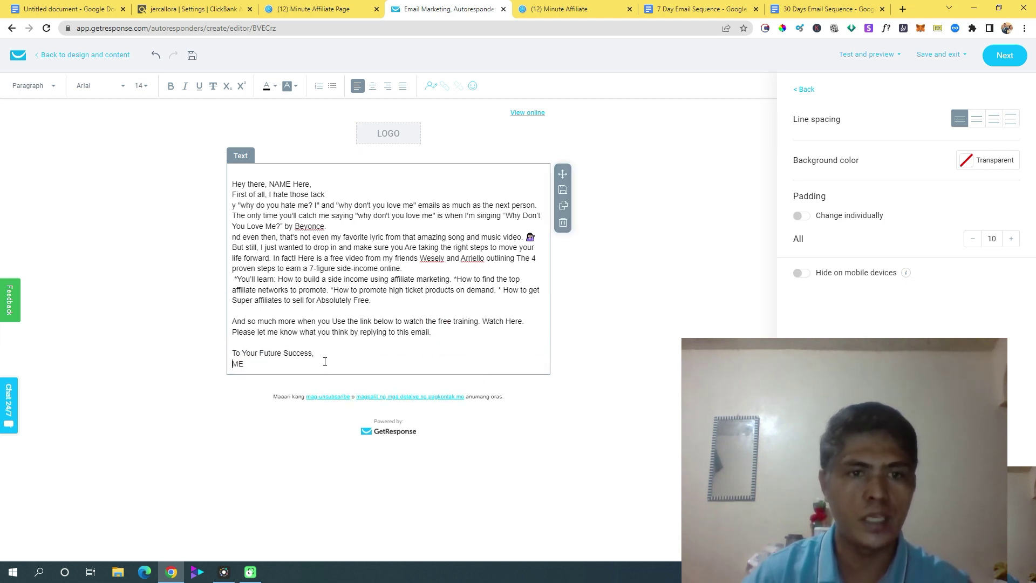
# - Replace the closing name with an underscore and the sender's short name, and add blank lines above "nd even then" and "You'll learn"
pyautogui.doubleClick(241, 364)
pyautogui.write('Je')
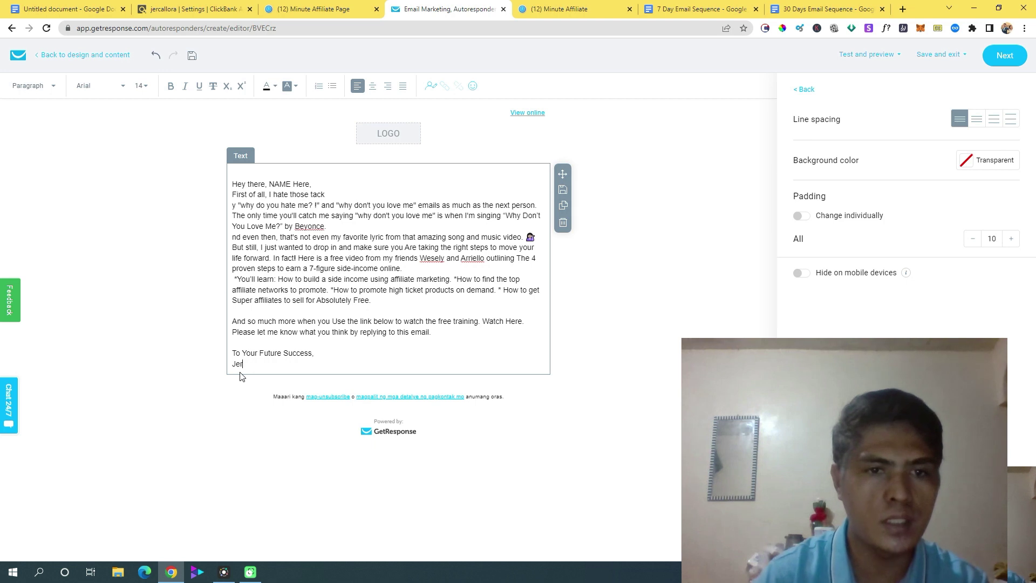
pyautogui.press('BackSpace')
pyautogui.write('_hjer')
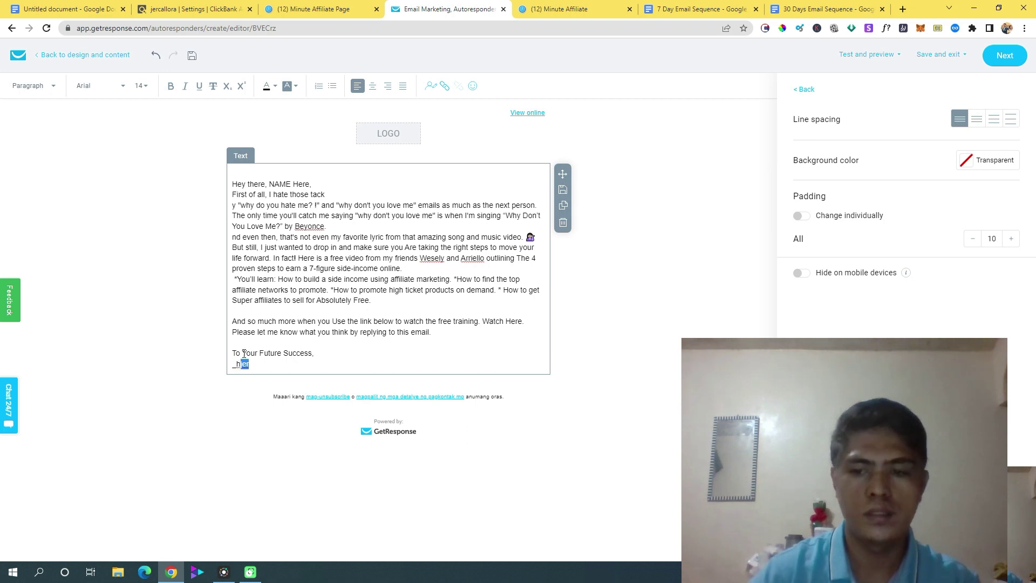
pyautogui.write('Jer')
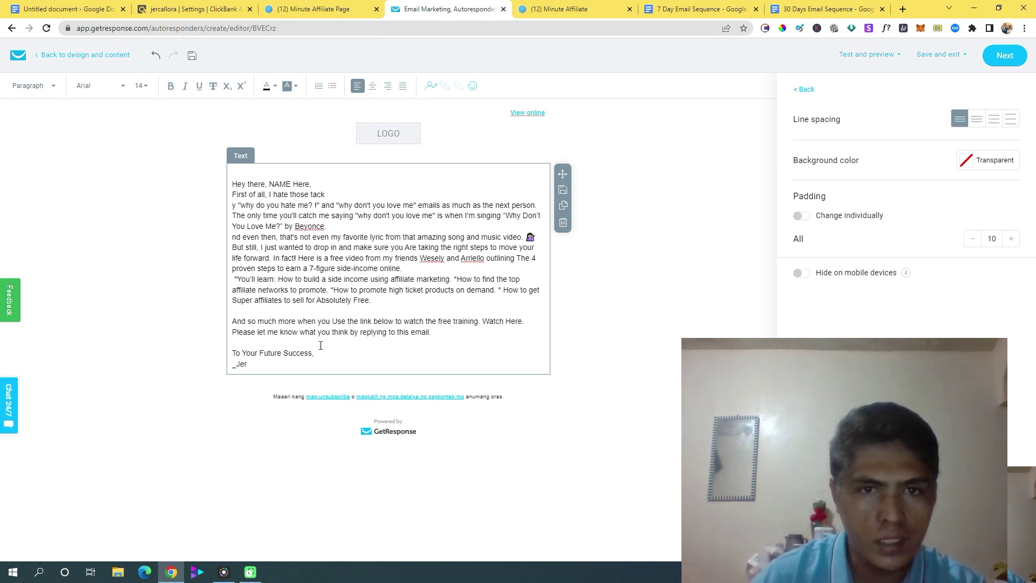
pyautogui.press('Return')
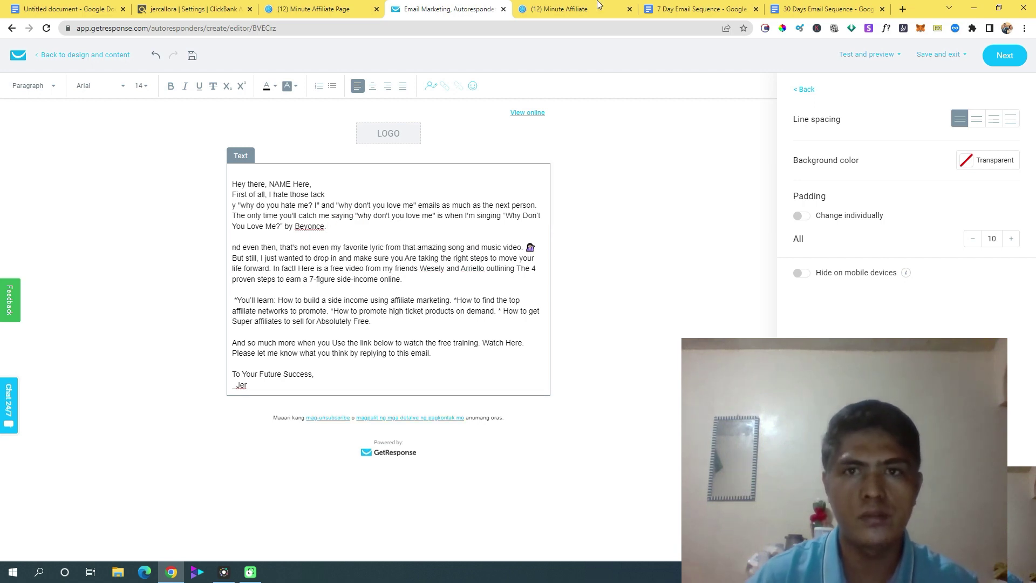
# - Review the wording and line layout of Email 1 from greeting to sign-off in the 30 Days Email Sequence document
pyautogui.hotkey('ctrl', 'Tab')
pyautogui.hotkey('ctrl', 'Tab')
pyautogui.hotkey('ctrl', 'Tab')
pyautogui.scroll(-3, 463, 293)
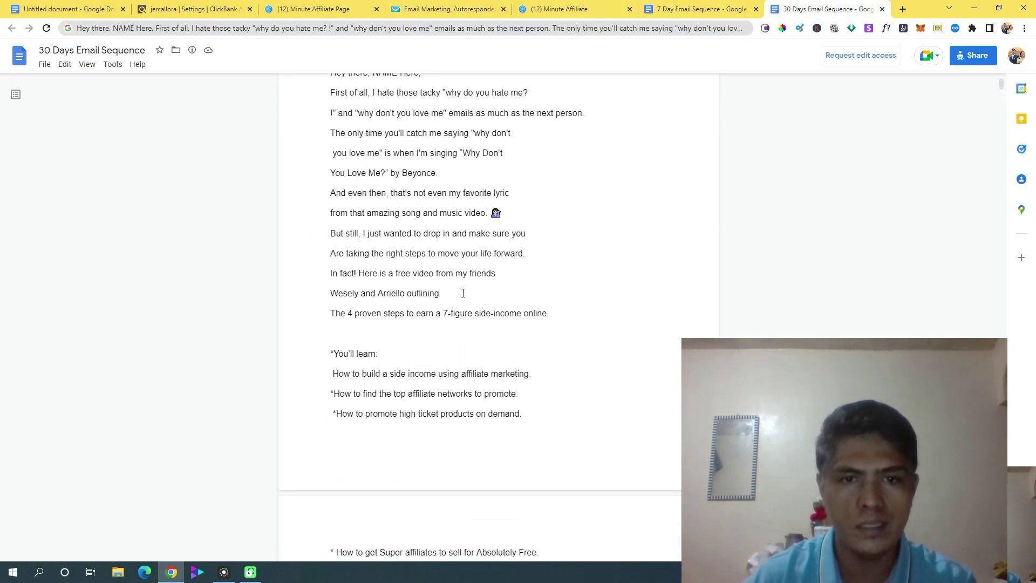
pyautogui.scroll(-4, 490, 337)
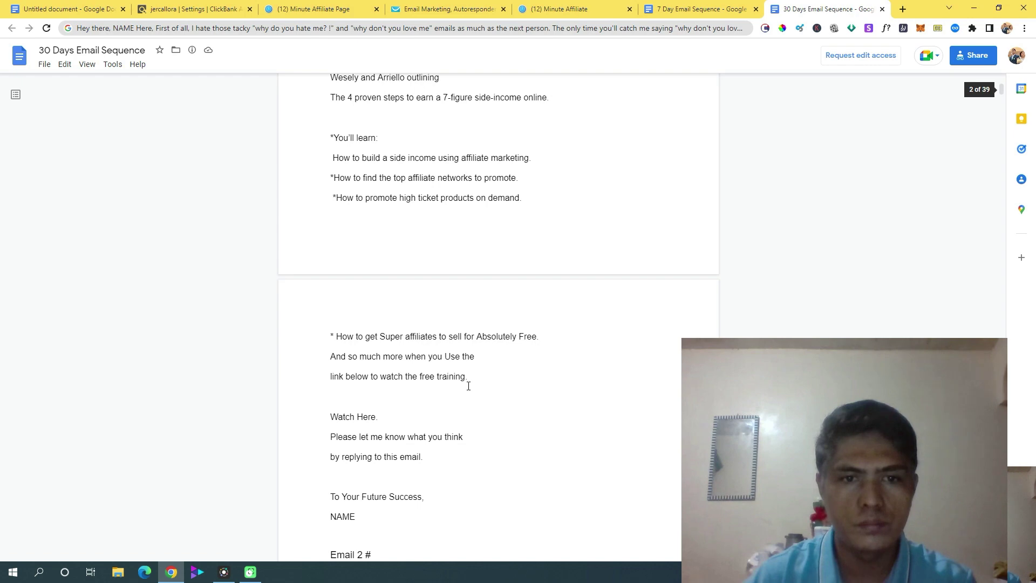
pyautogui.scroll(-2, 469, 388)
pyautogui.scroll(5, 468, 382)
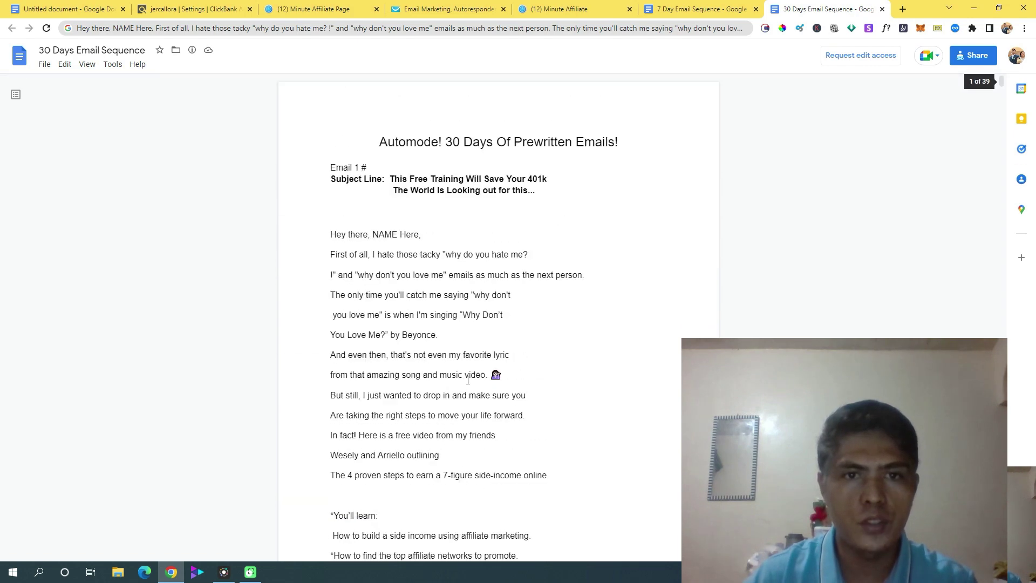
pyautogui.scroll(-2, 467, 378)
pyautogui.scroll(2, 461, 312)
pyautogui.scroll(-2, 533, 394)
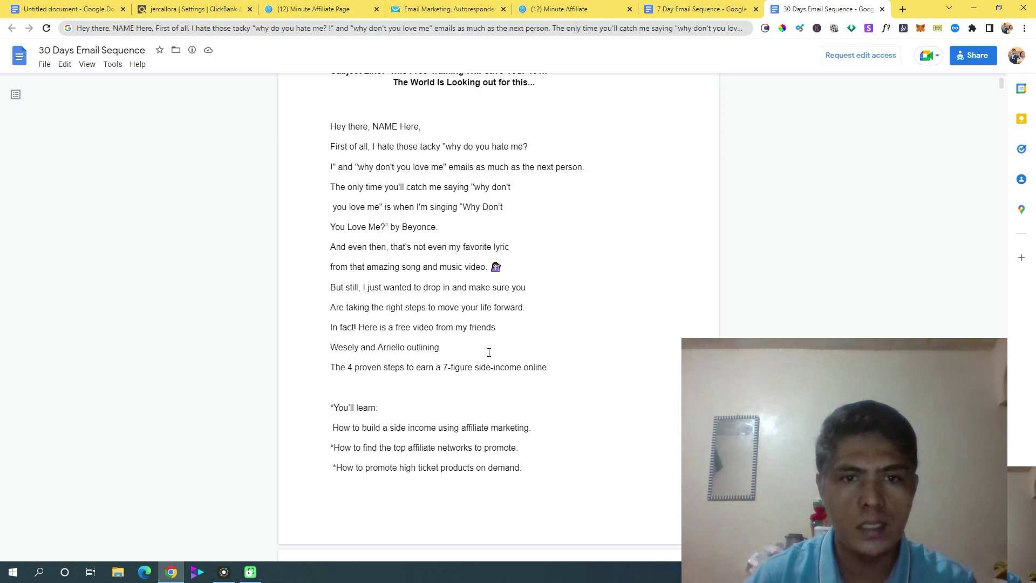
pyautogui.scroll(-5, 490, 343)
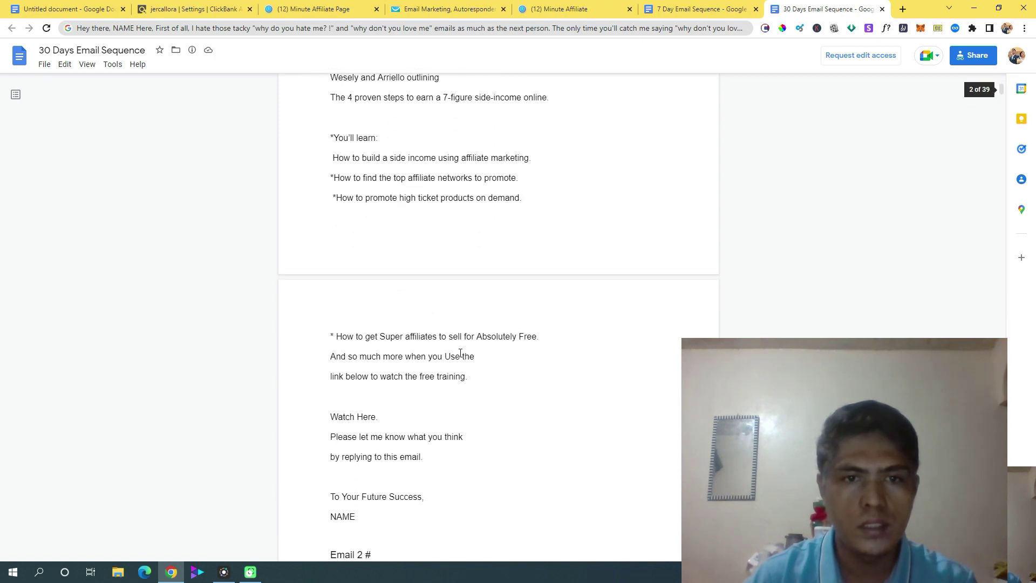
pyautogui.scroll(5, 463, 360)
pyautogui.click(324, 9)
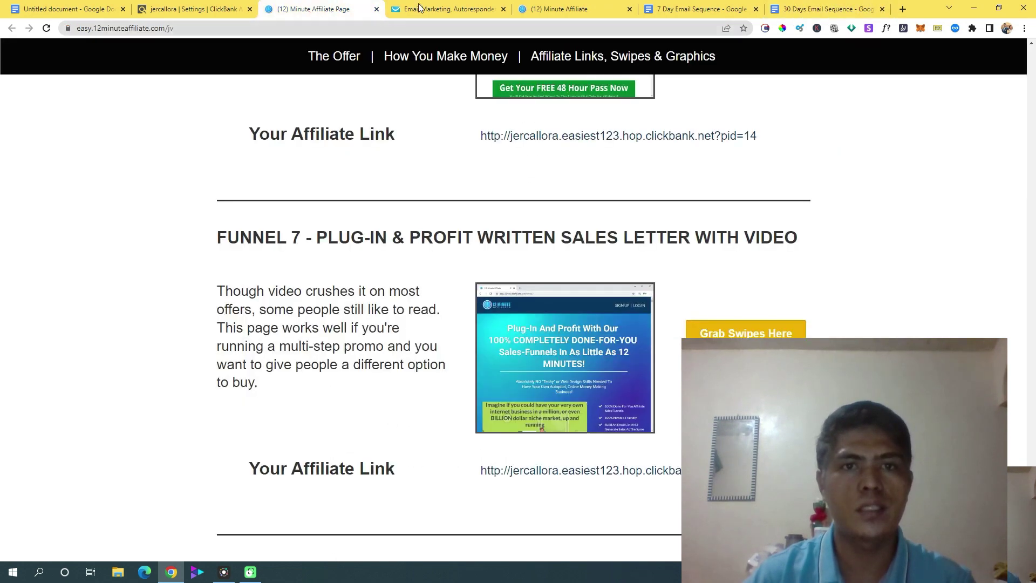
# - Return to the Day2 message in GetResponse and insert a blank line after the "Hey there, NAME Here," greeting
pyautogui.click(404, 13)
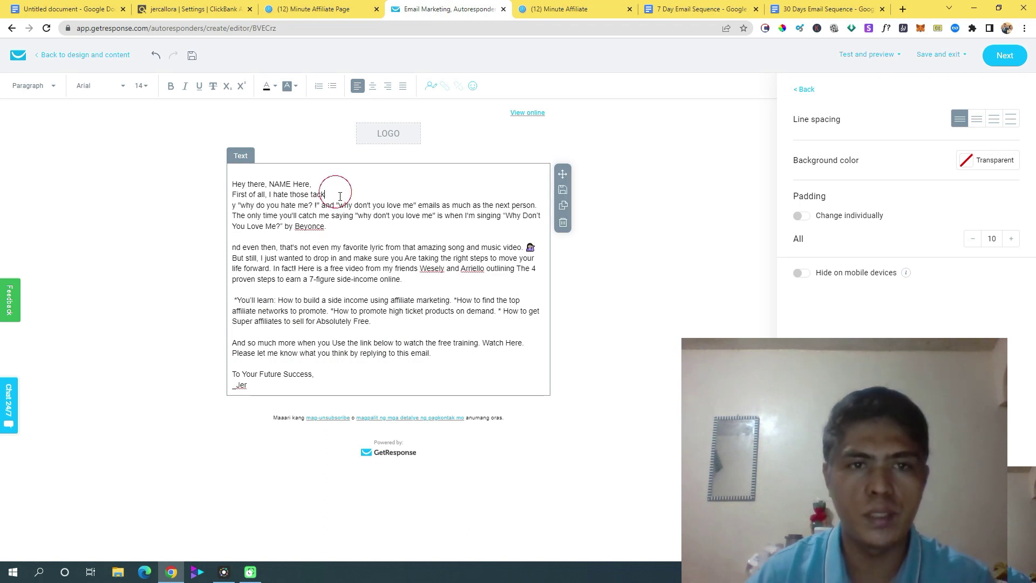
pyautogui.click(331, 177)
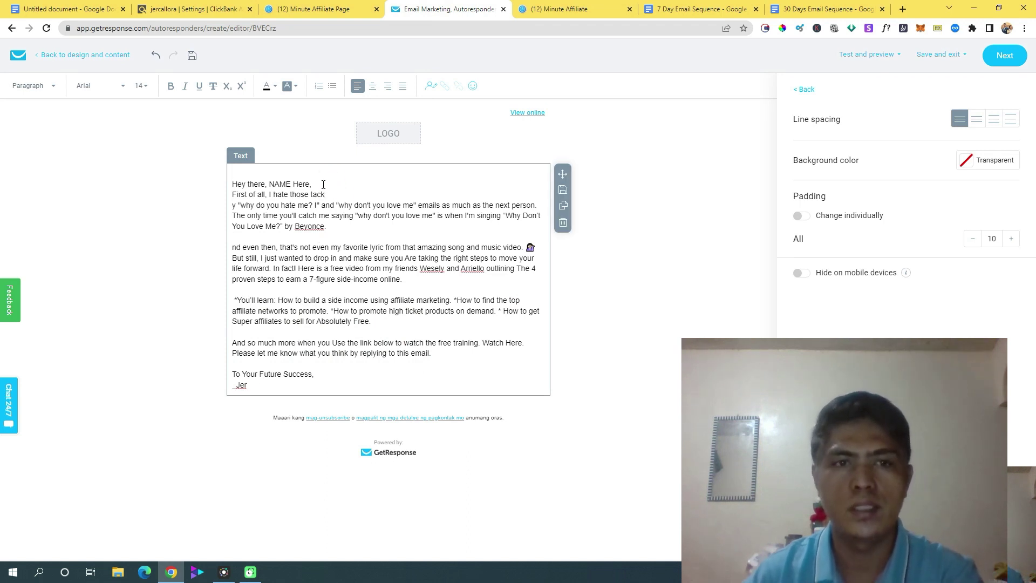
pyautogui.click(323, 184)
pyautogui.press('Return')
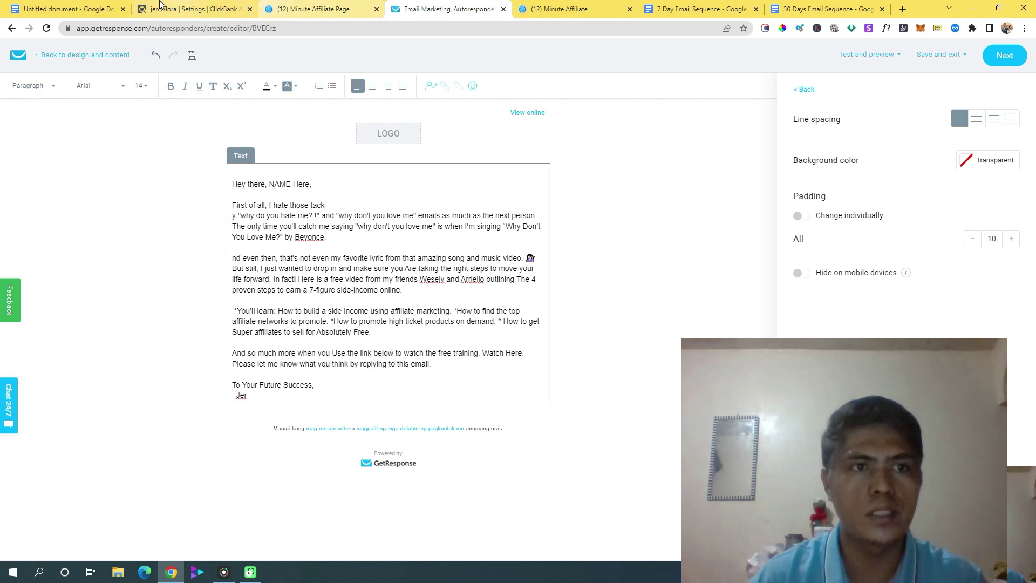
# - Copy the Funnel #1 Sleep-Sales Technology Salesletter affiliate link from the untitled notes document
pyautogui.click(68, 8)
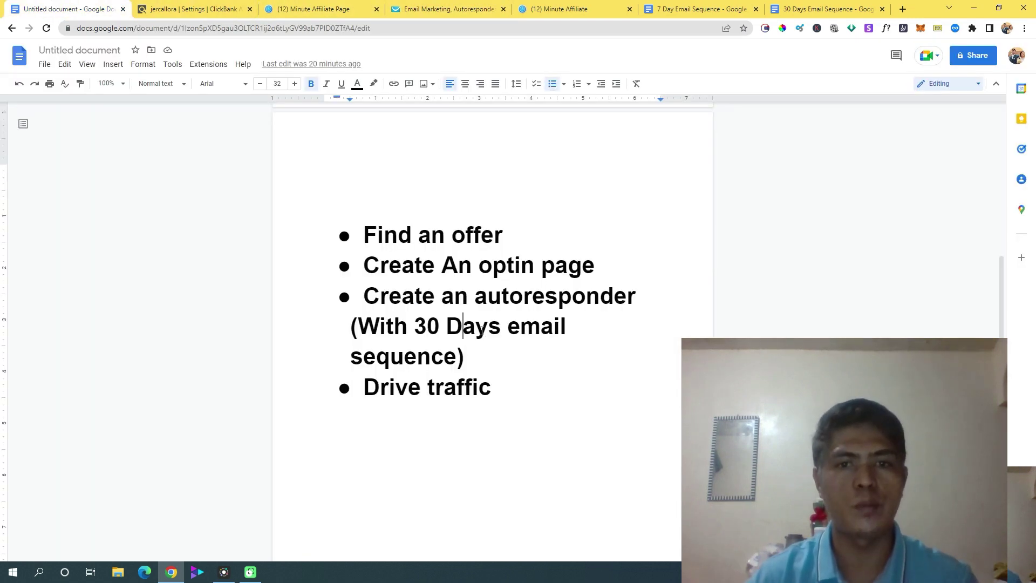
pyautogui.scroll(-10, 479, 333)
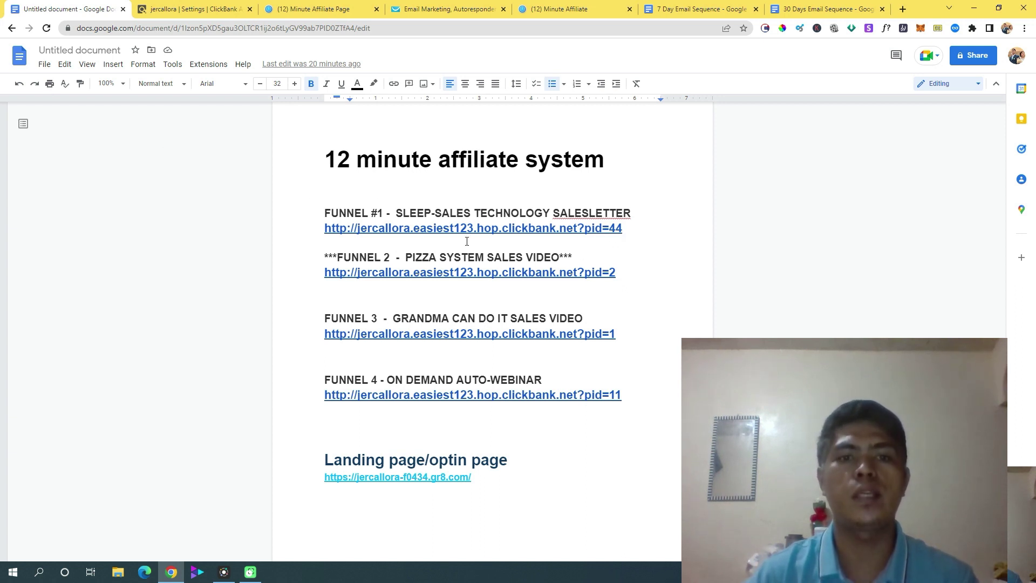
pyautogui.moveTo(313, 228); pyautogui.dragTo(631, 228)
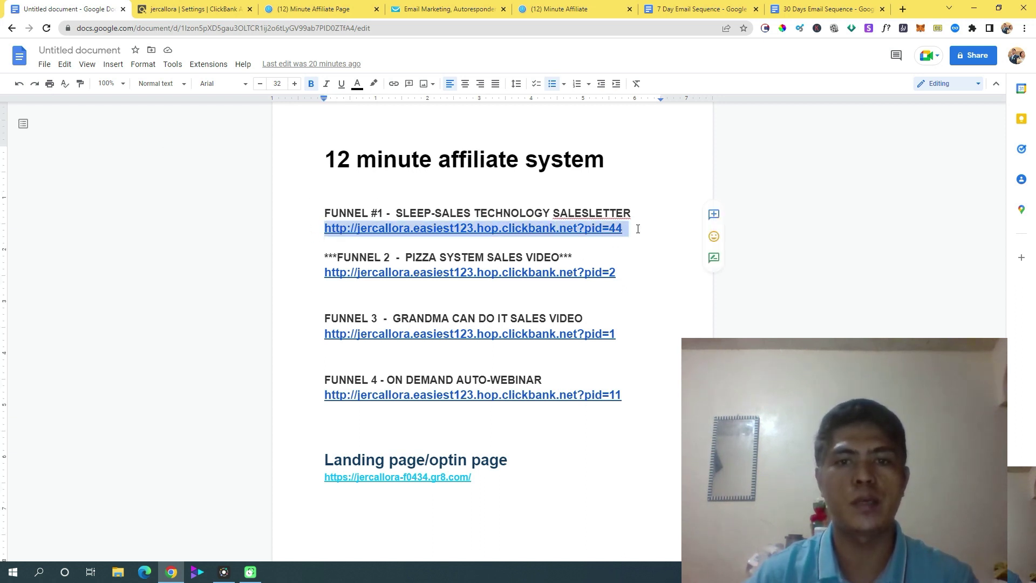
pyautogui.rightClick(526, 229)
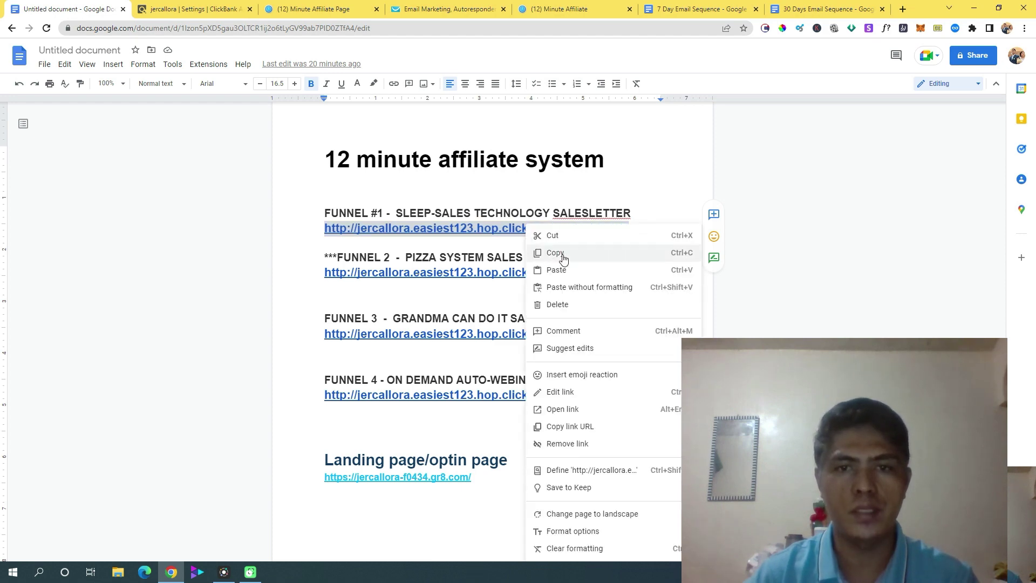
pyautogui.click(562, 259)
# - Go back to the Day2 message in GetResponse and insert a blank line after "First of all, I hate those tack"
pyautogui.click(429, 10)
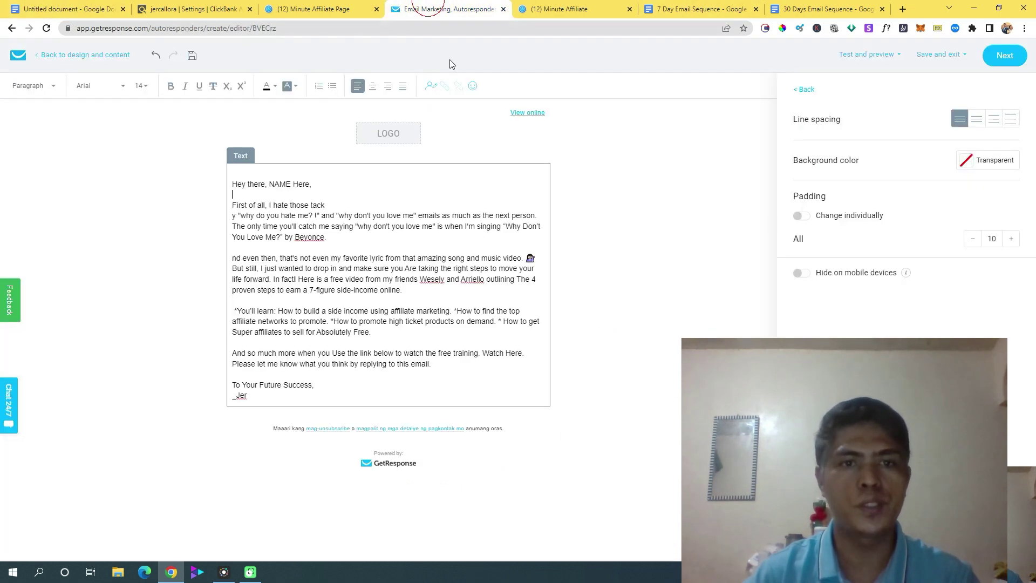
pyautogui.click(327, 206)
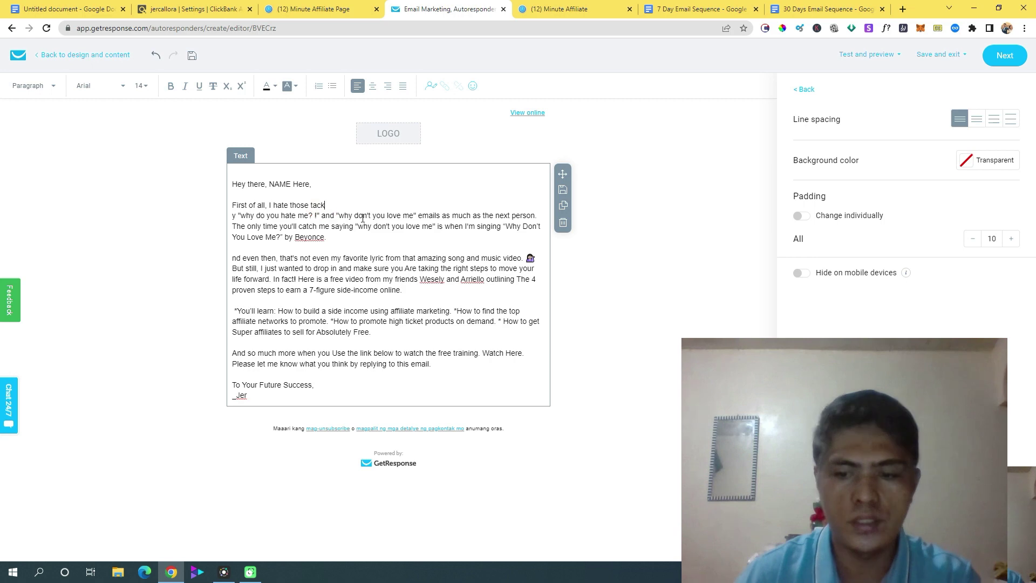
pyautogui.press('Return')
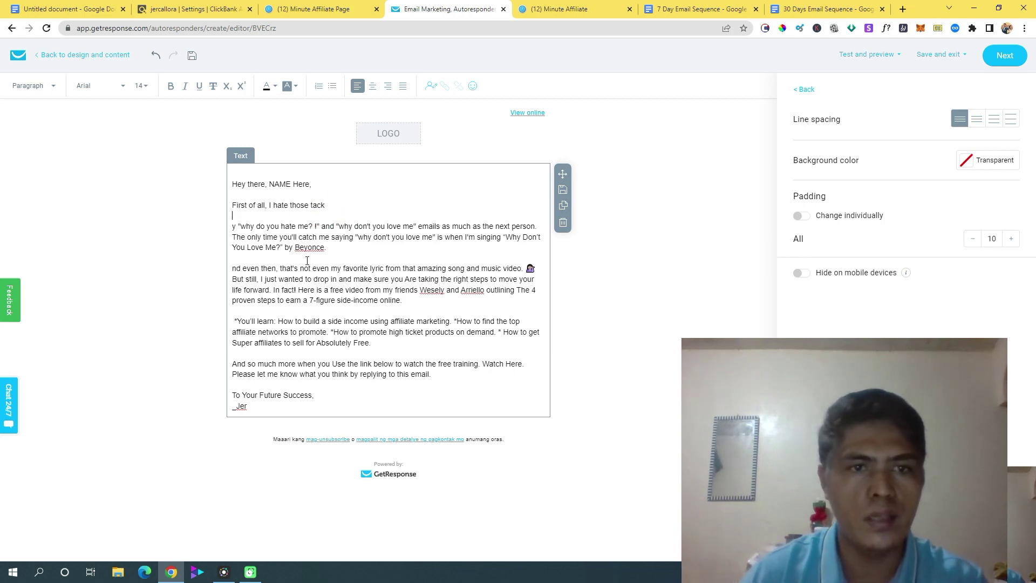
# - Examine Email 1 in the 30 Days Email Sequence document, from the opening lines to the "Use the link below" call to action
pyautogui.click(826, 9)
pyautogui.scroll(-1, 387, 269)
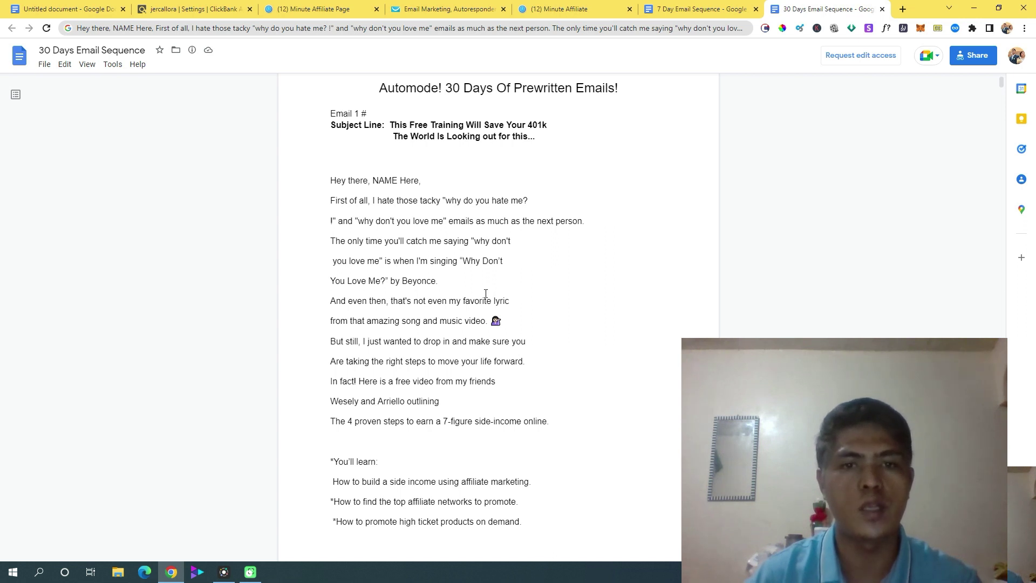
pyautogui.scroll(-2, 496, 363)
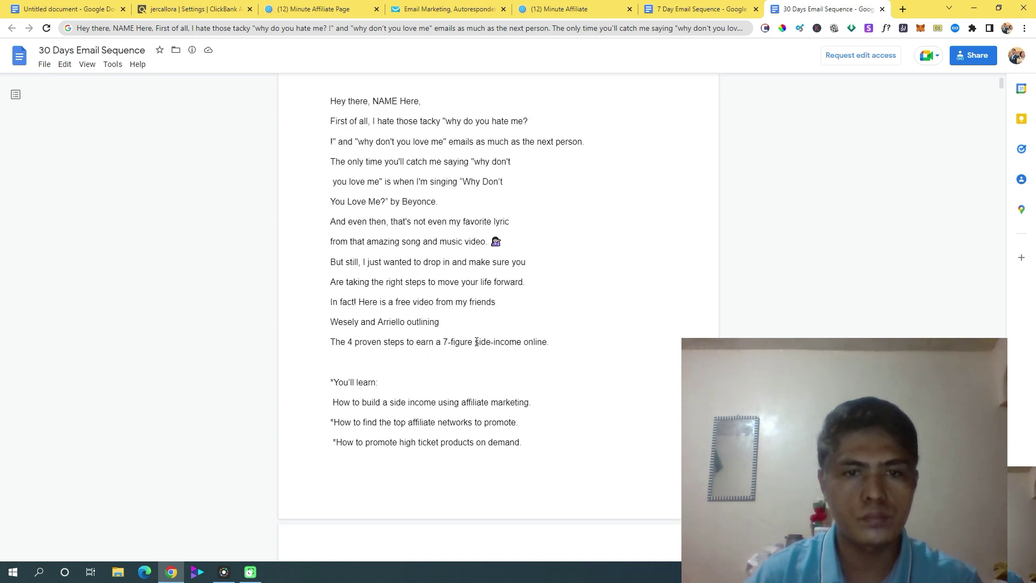
pyautogui.scroll(-1, 478, 340)
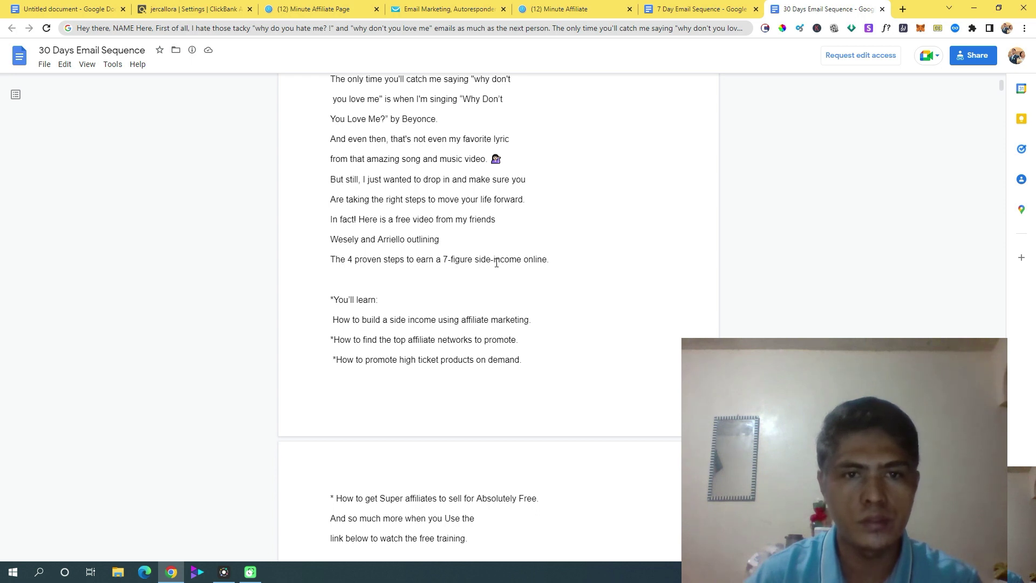
pyautogui.click(384, 324)
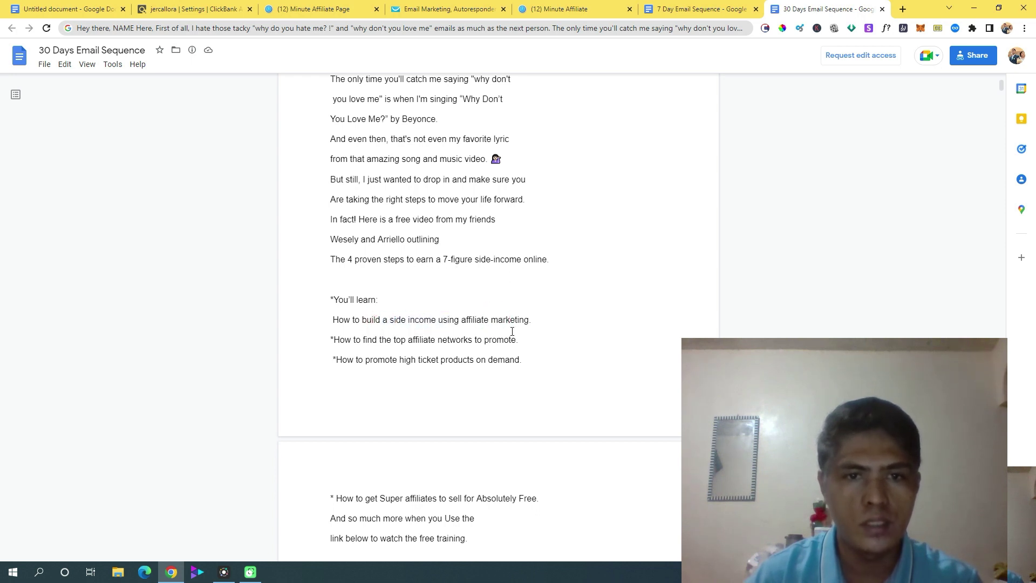
pyautogui.click(364, 341)
pyautogui.moveTo(492, 341); pyautogui.dragTo(522, 341)
pyautogui.scroll(-4, 528, 360)
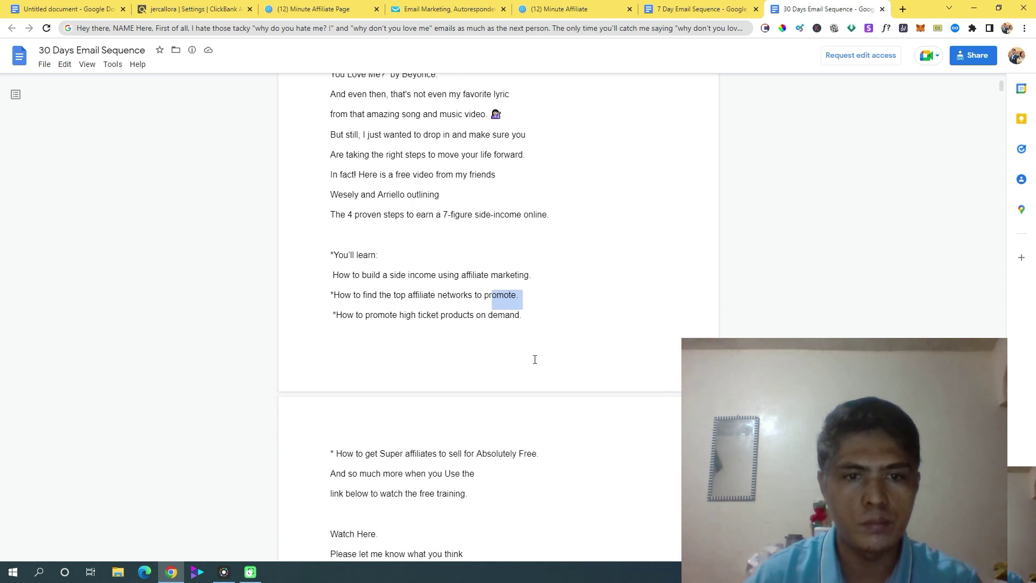
pyautogui.click(401, 343)
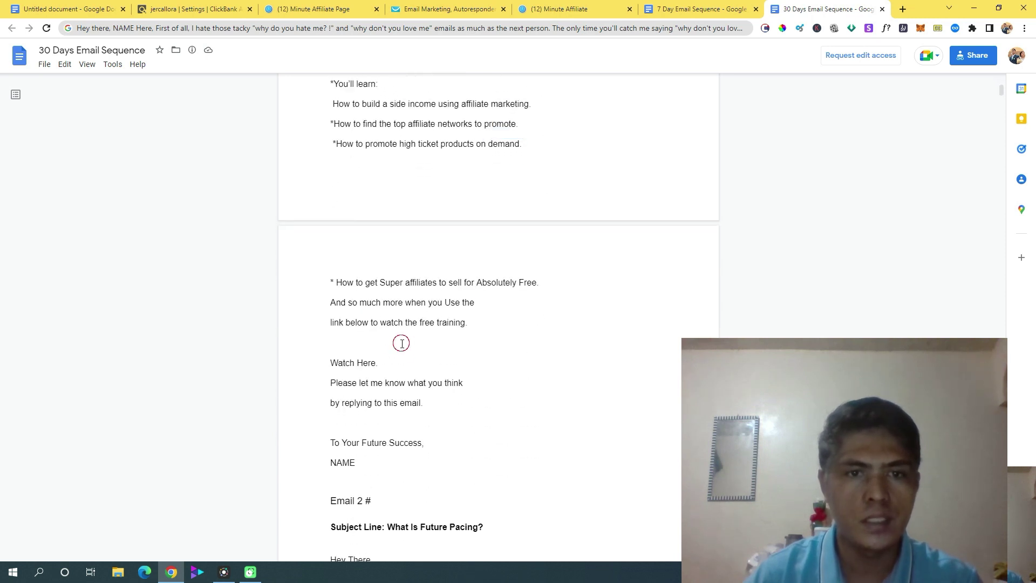
pyautogui.click(337, 324)
pyautogui.click(402, 323)
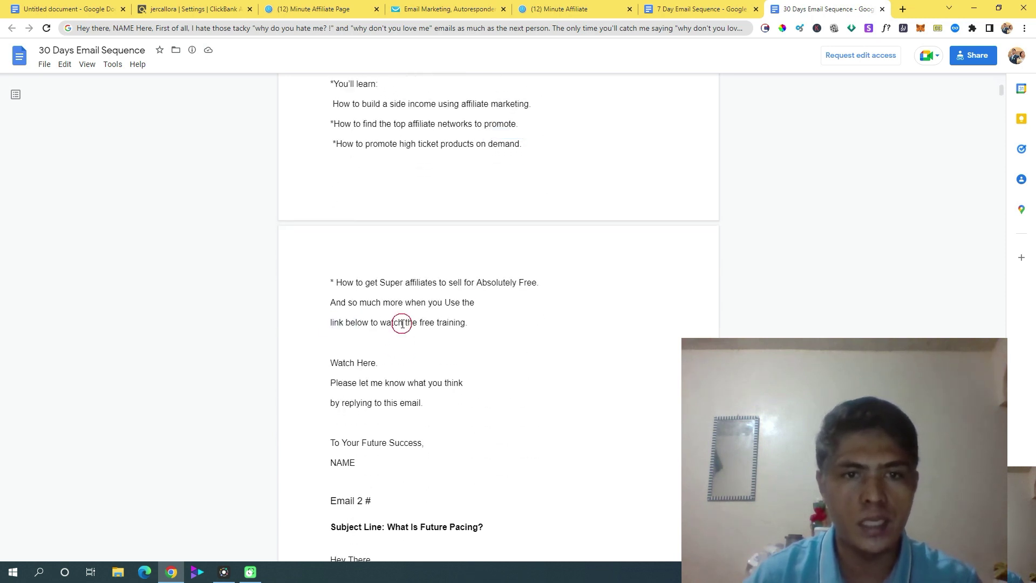
pyautogui.moveTo(327, 323); pyautogui.dragTo(369, 323)
pyautogui.moveTo(446, 302); pyautogui.dragTo(483, 300)
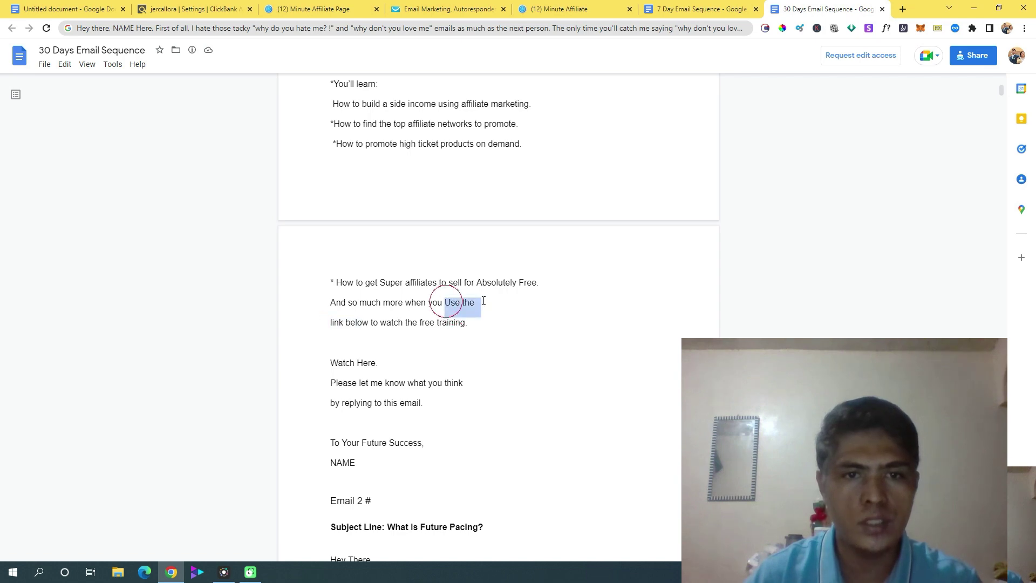
pyautogui.moveTo(326, 323); pyautogui.dragTo(400, 323)
pyautogui.click(466, 325)
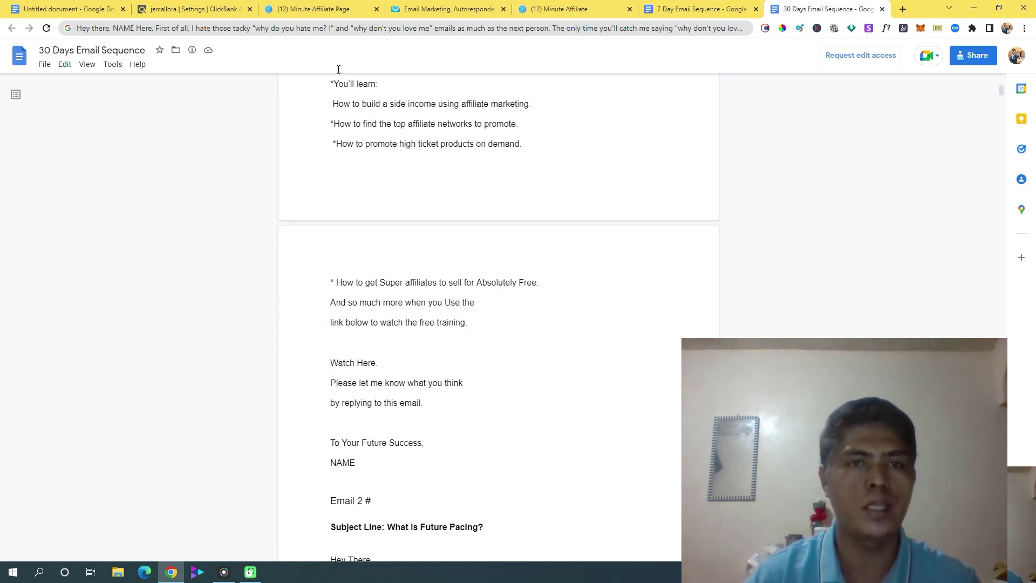
# - Compare the Day2 message in GetResponse with the line breaks of Email 1 in the 30 Days Email Sequence document
pyautogui.click(329, 4)
pyautogui.click(448, 8)
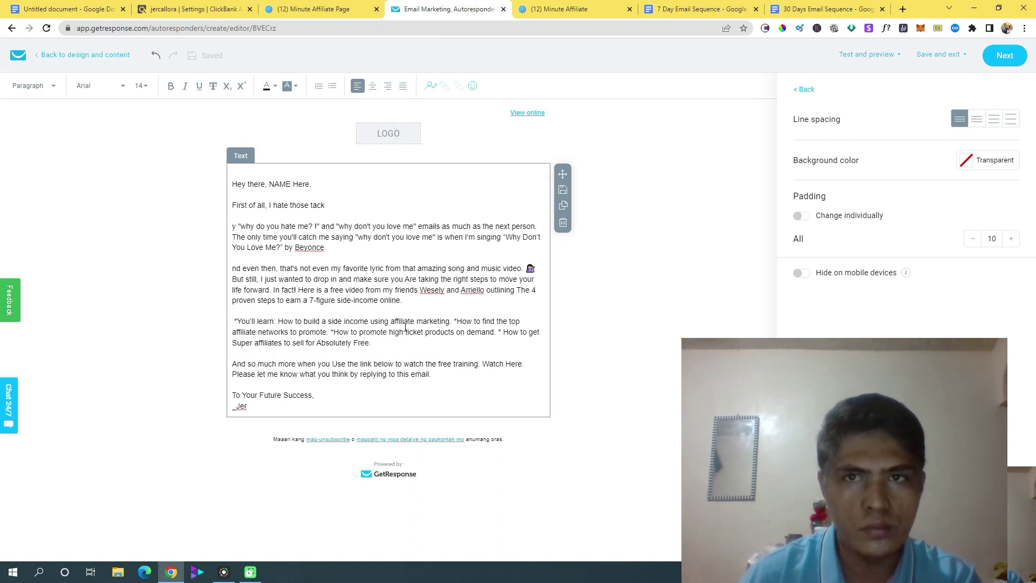
pyautogui.click(826, 9)
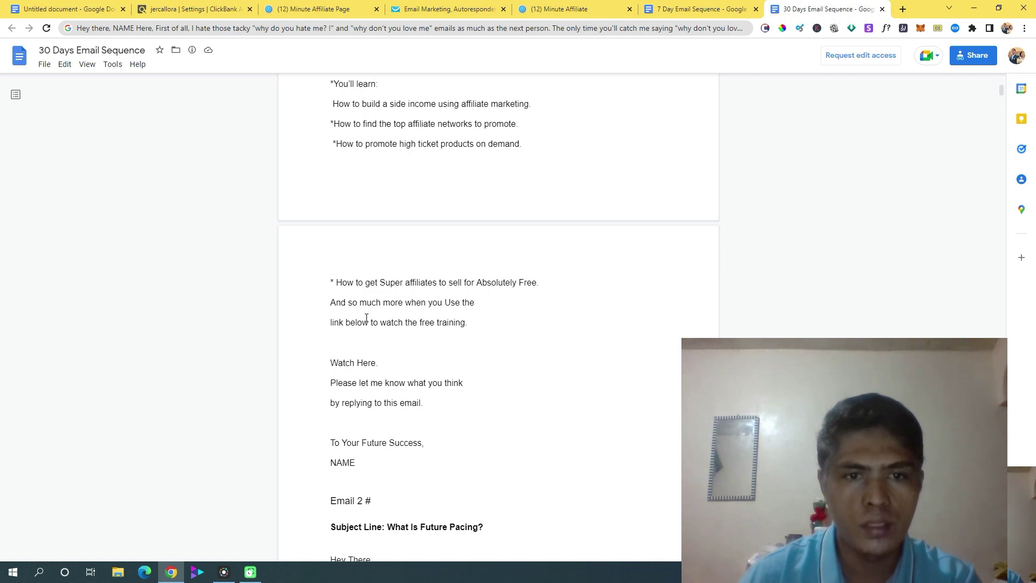
pyautogui.scroll(2, 372, 434)
pyautogui.scroll(-2, 382, 428)
pyautogui.scroll(-2, 385, 427)
pyautogui.scroll(6, 403, 405)
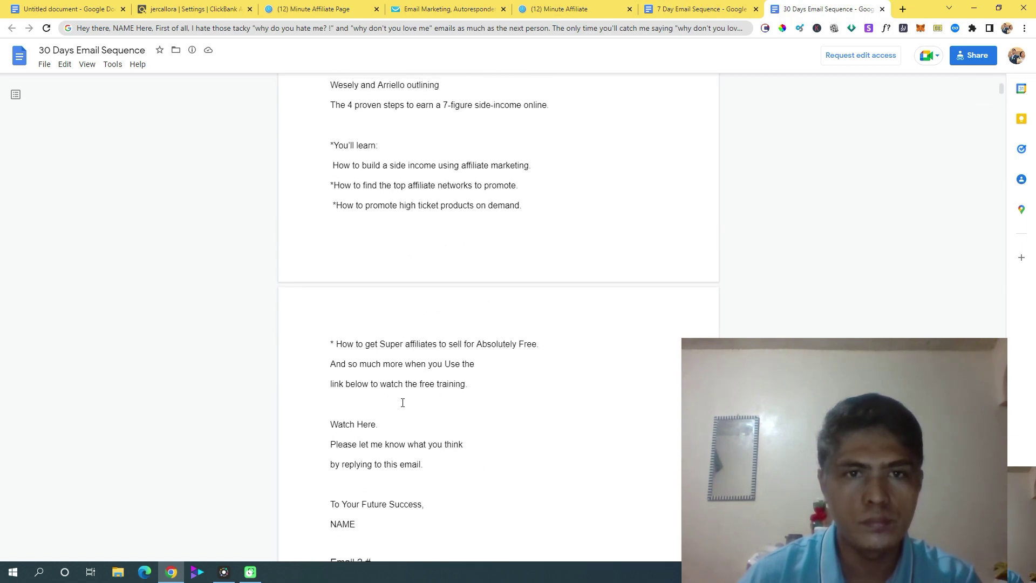
pyautogui.scroll(2, 378, 323)
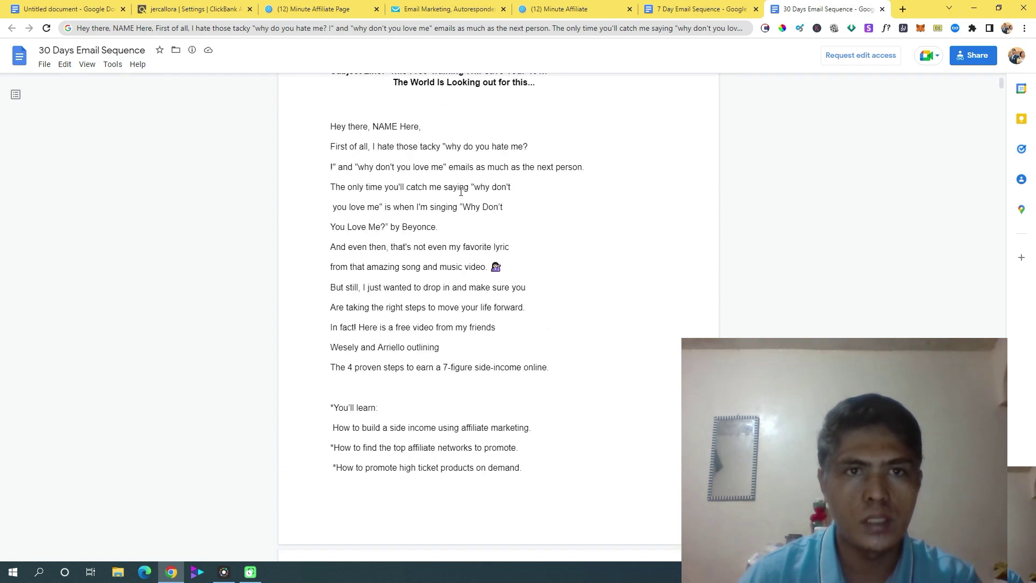
# - In the GetResponse Day2 message, put the "Use the link below", "Watch Here." and "Please let me know" sentences on separate lines, with blank lines around "Watch Here."
pyautogui.click(432, 9)
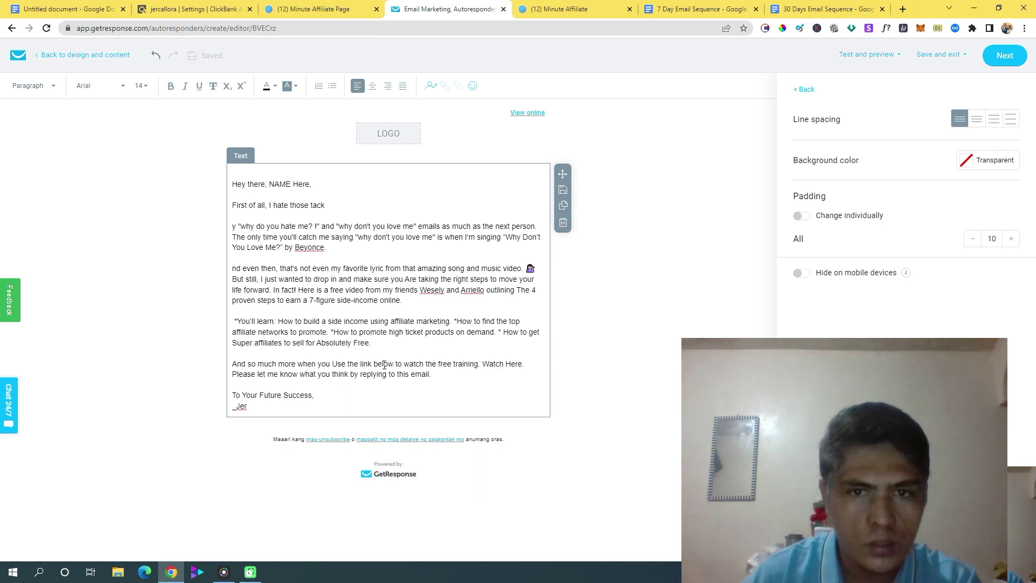
pyautogui.click(332, 363)
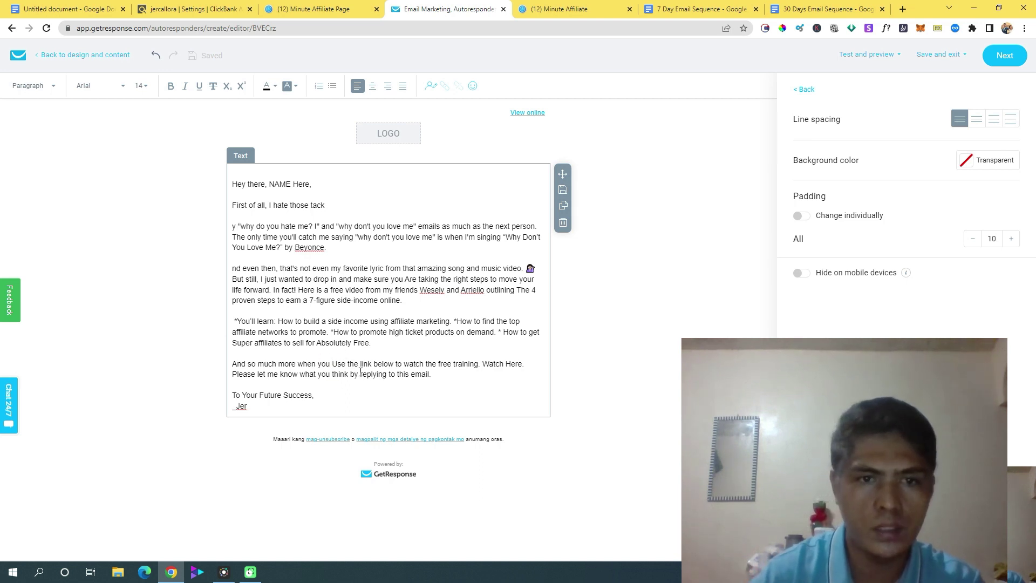
pyautogui.press('Return')
pyautogui.click(382, 374)
pyautogui.press('Return')
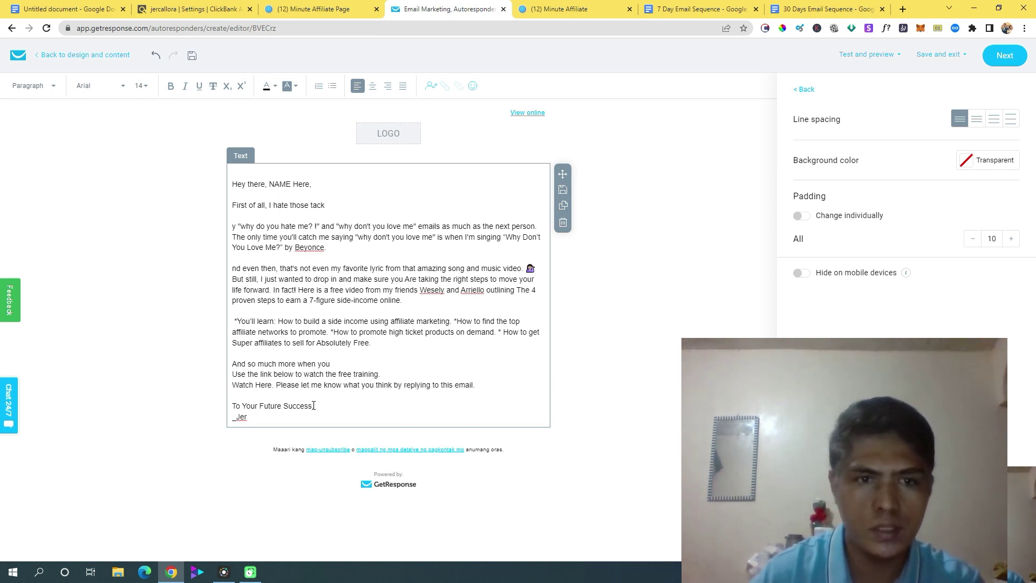
pyautogui.press('Return')
pyautogui.press('Return')
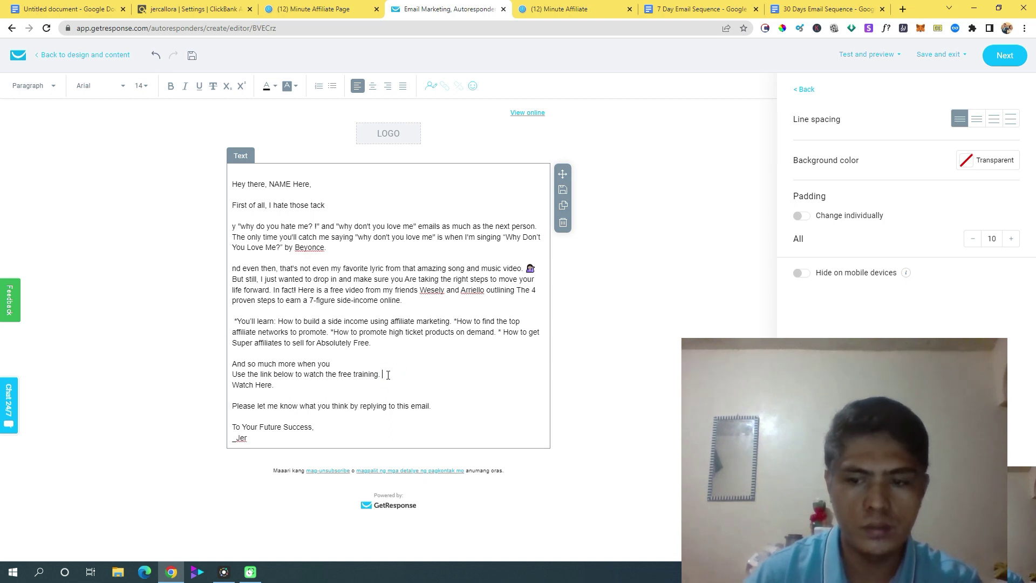
pyautogui.press('Return')
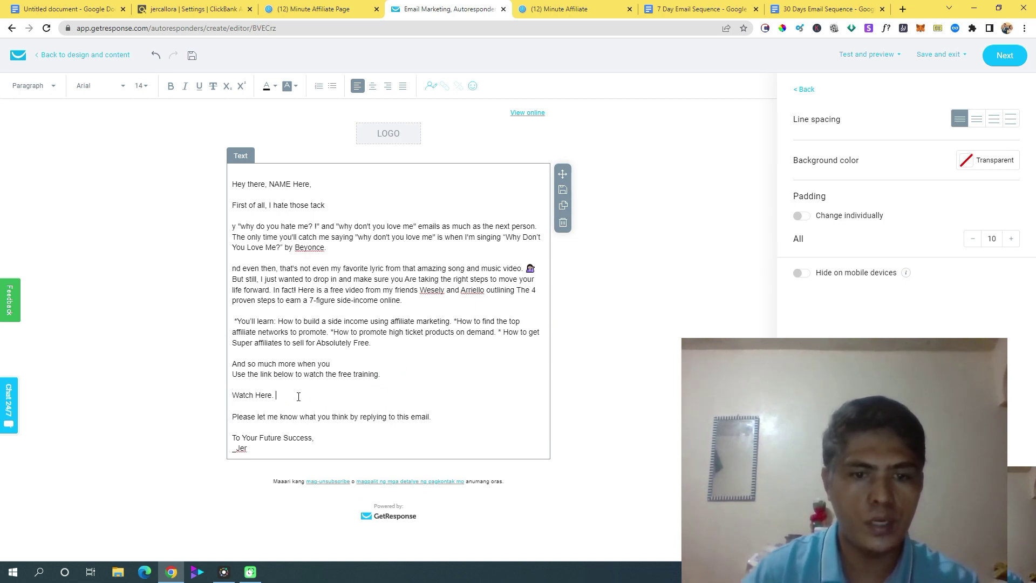
# - Undo the pasting of the oversized formatted affiliate link, and copy the link as plain text by way of the browser's address bar
pyautogui.hotkey('ctrl', 'v')
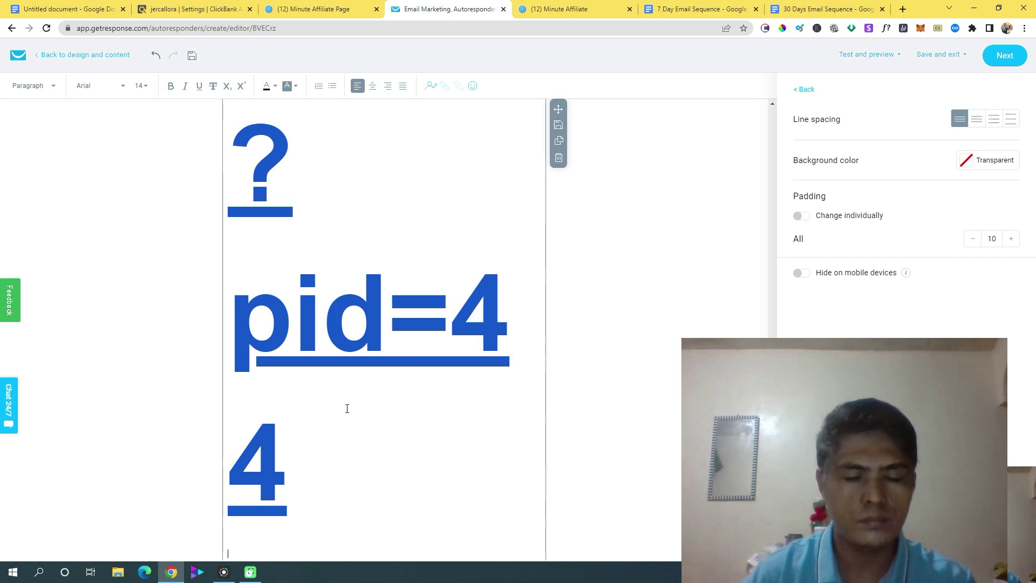
pyautogui.hotkey('ctrl', 'z')
pyautogui.click(418, 28)
pyautogui.rightClick(422, 28)
pyautogui.click(447, 100)
pyautogui.tripleClick(410, 27)
pyautogui.rightClick(411, 26)
pyautogui.click(490, 81)
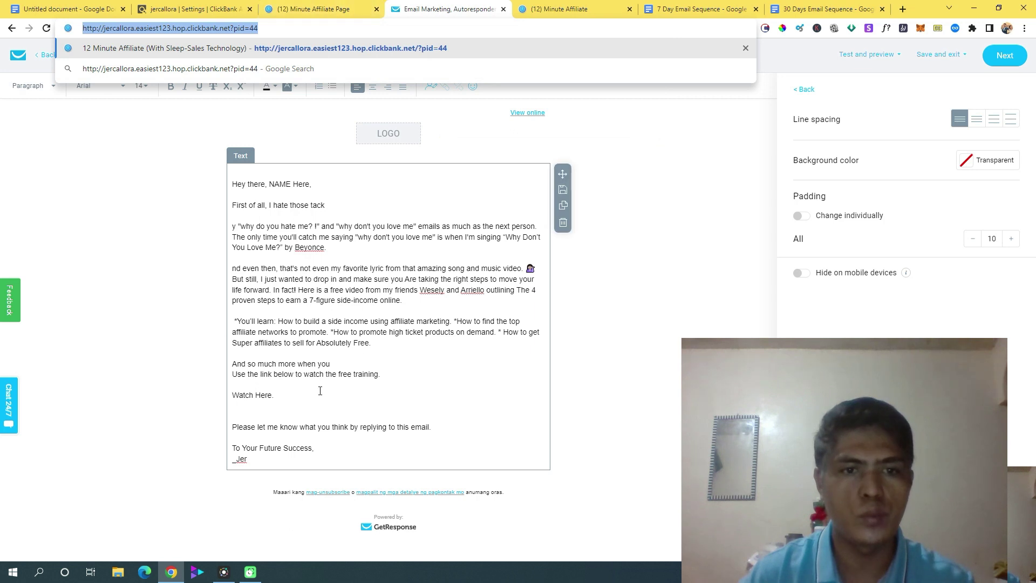
# - Paste the plain-text Funnel #1 affiliate link on the line directly below "Watch Here."
pyautogui.click(301, 397)
pyautogui.press('Return')
pyautogui.write('http://jercallora.easiest123.hop.clickbank.net/?pid=44')
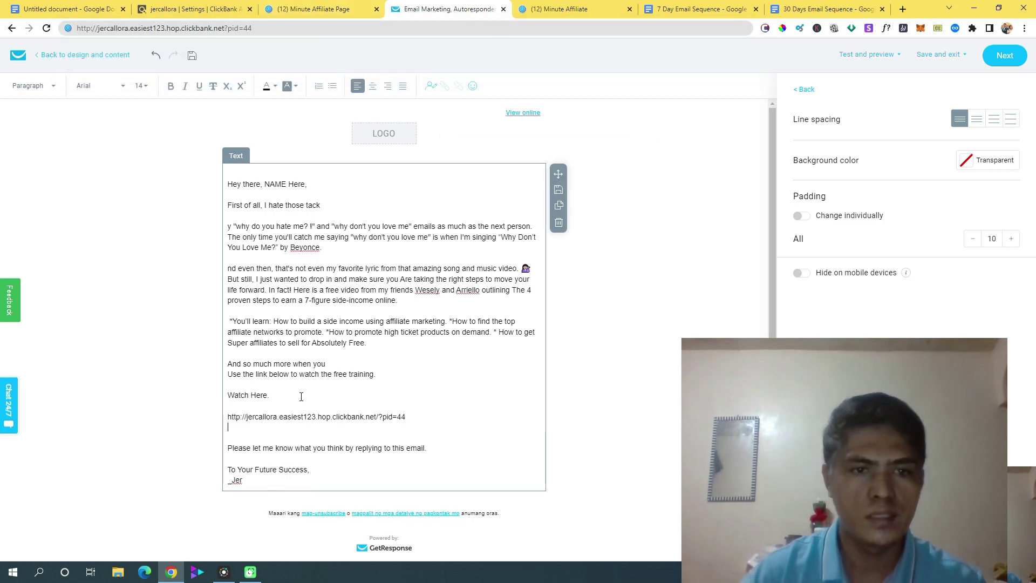
pyautogui.click(284, 406)
pyautogui.press('BackSpace')
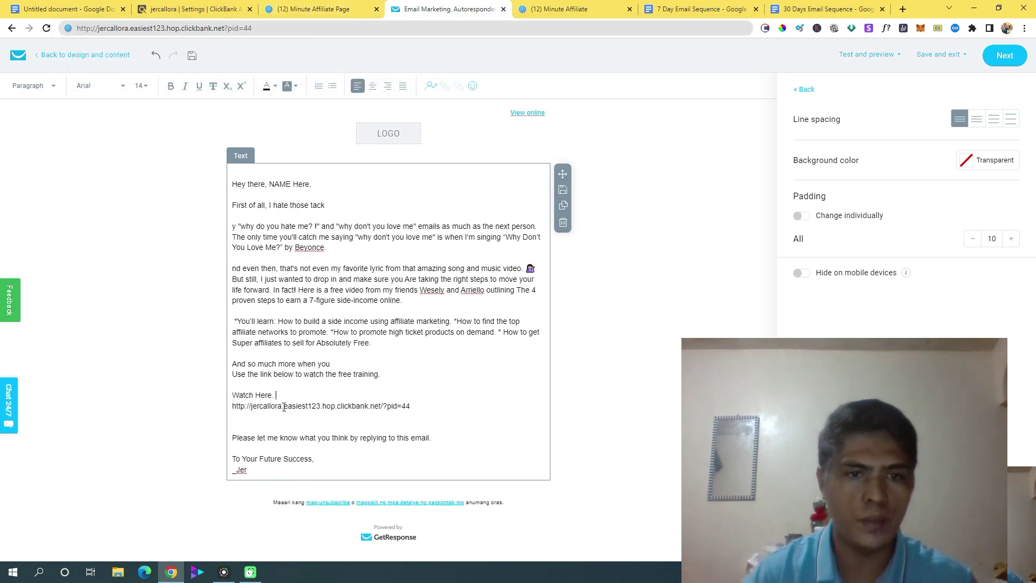
# - Cut the visible affiliate URL from the line below "Watch Here."
pyautogui.moveTo(421, 405); pyautogui.dragTo(246, 405)
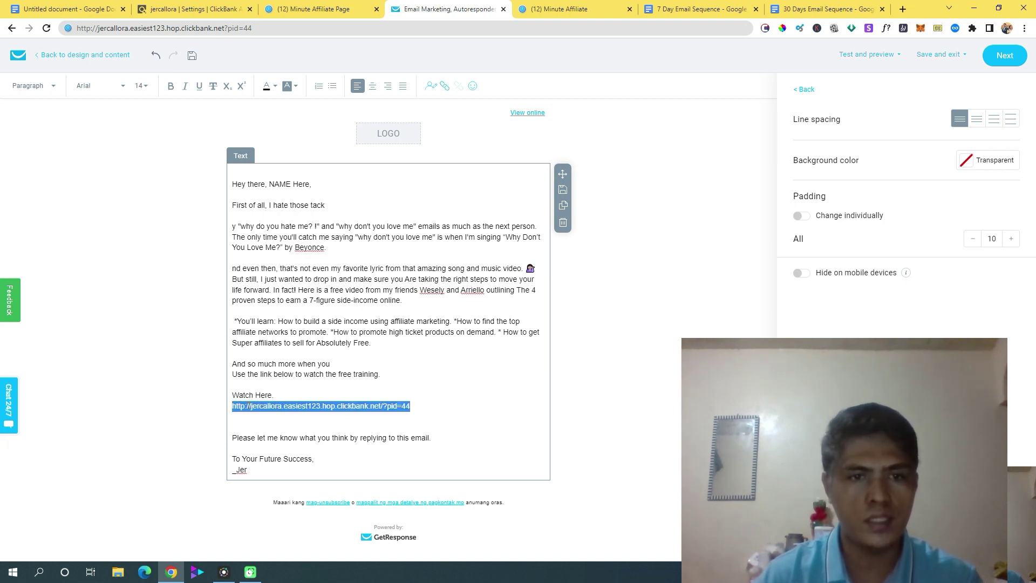
pyautogui.rightClick(248, 407)
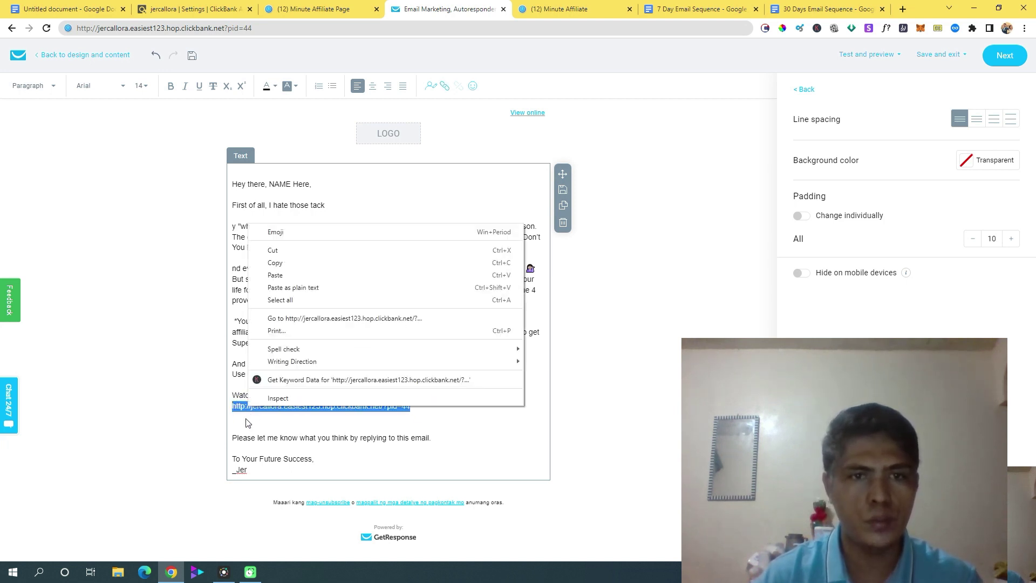
pyautogui.click(292, 252)
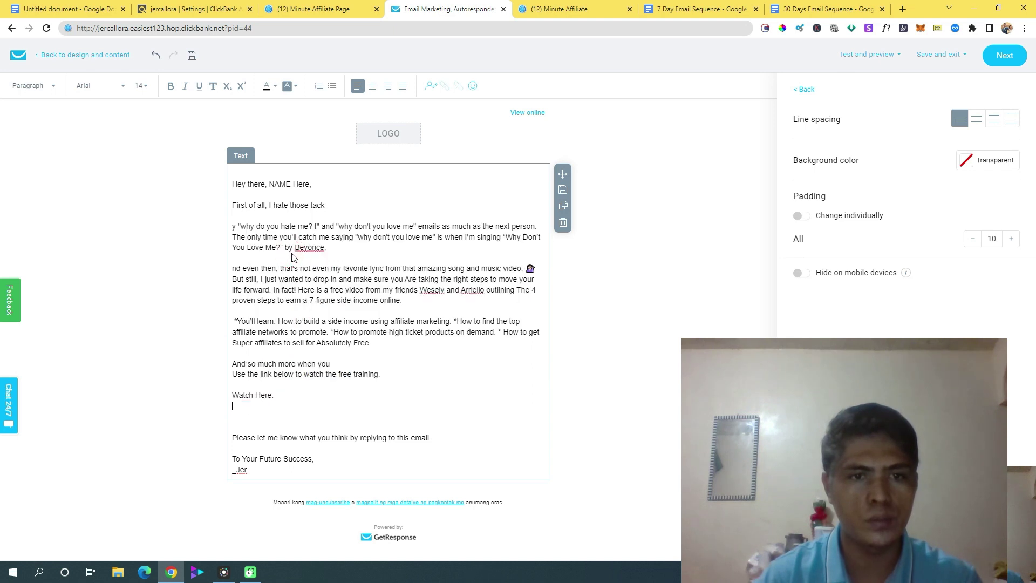
# - Hyperlink the "Watch Here." text to the ClickBank affiliate web address ending in pid=44, and remove the surplus blank line beneath it
pyautogui.moveTo(279, 396); pyautogui.dragTo(228, 392)
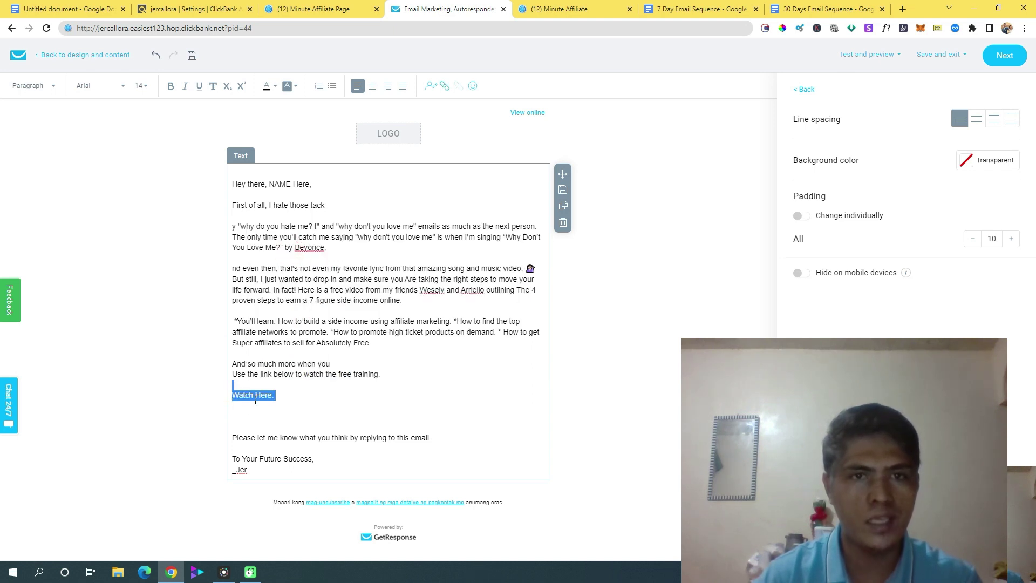
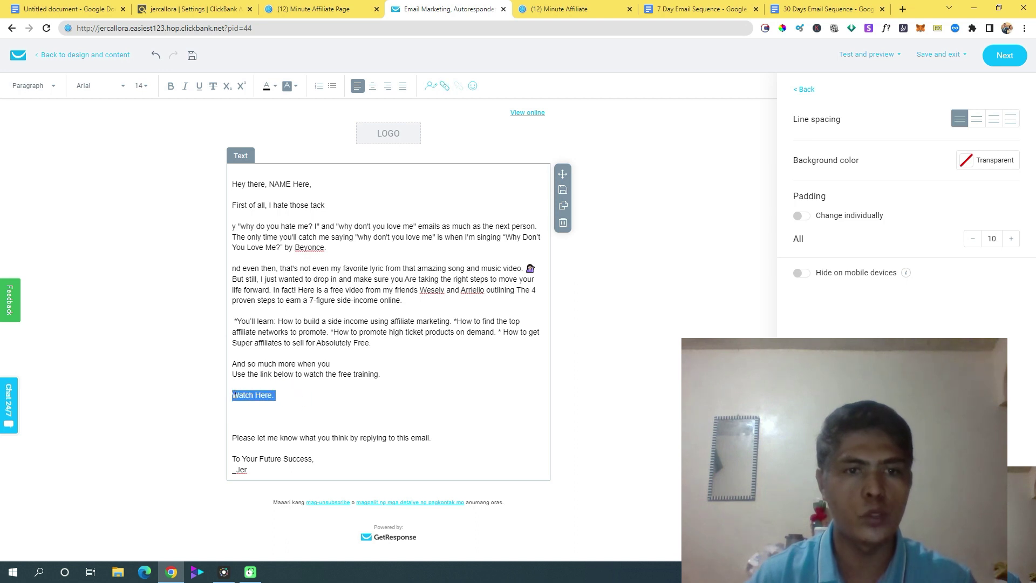
pyautogui.click(444, 86)
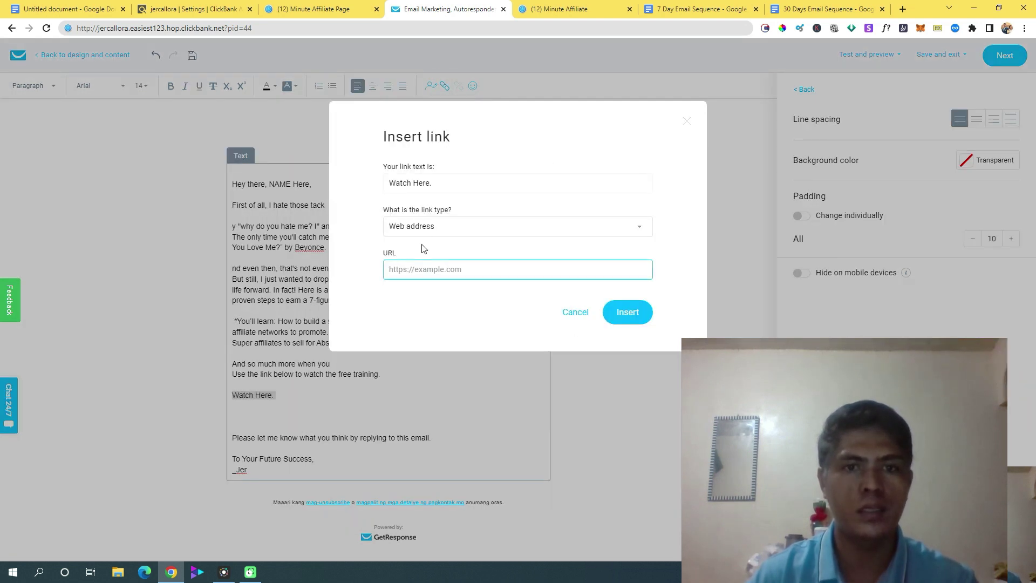
pyautogui.write('http://jercallora.easiest123.hop.clickbank.net/?pid=44')
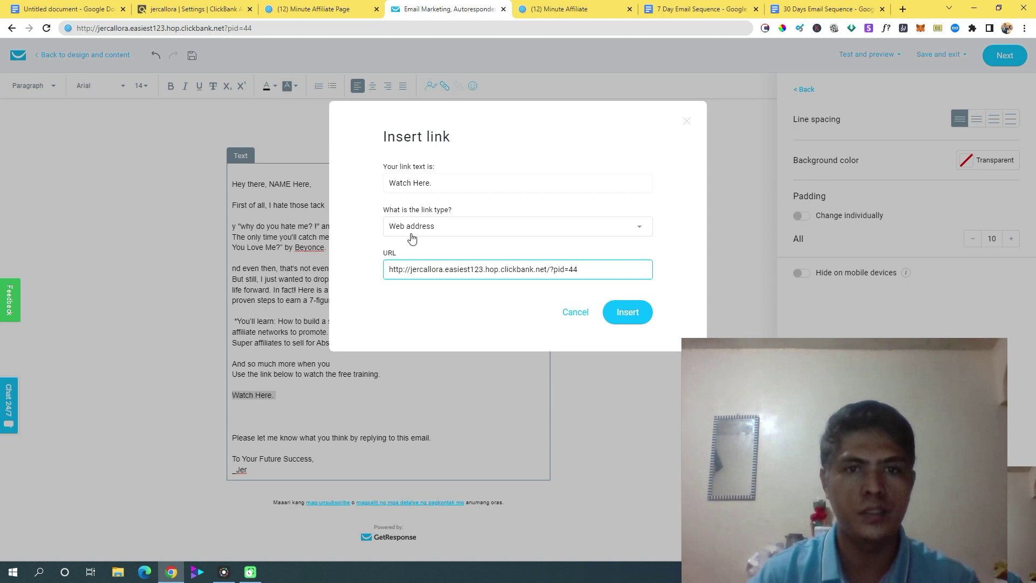
pyautogui.click(627, 312)
pyautogui.click(295, 427)
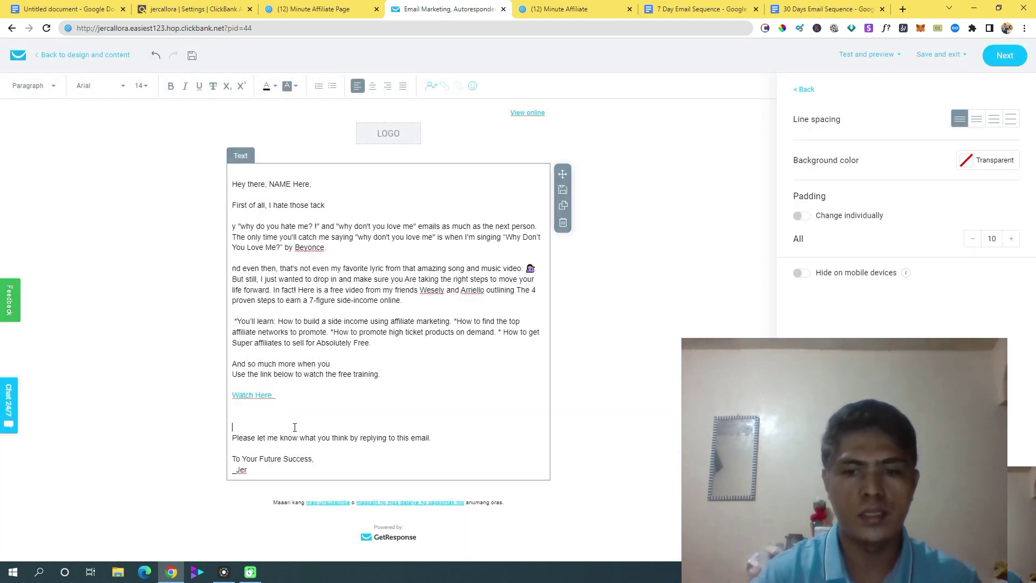
pyautogui.click(261, 396)
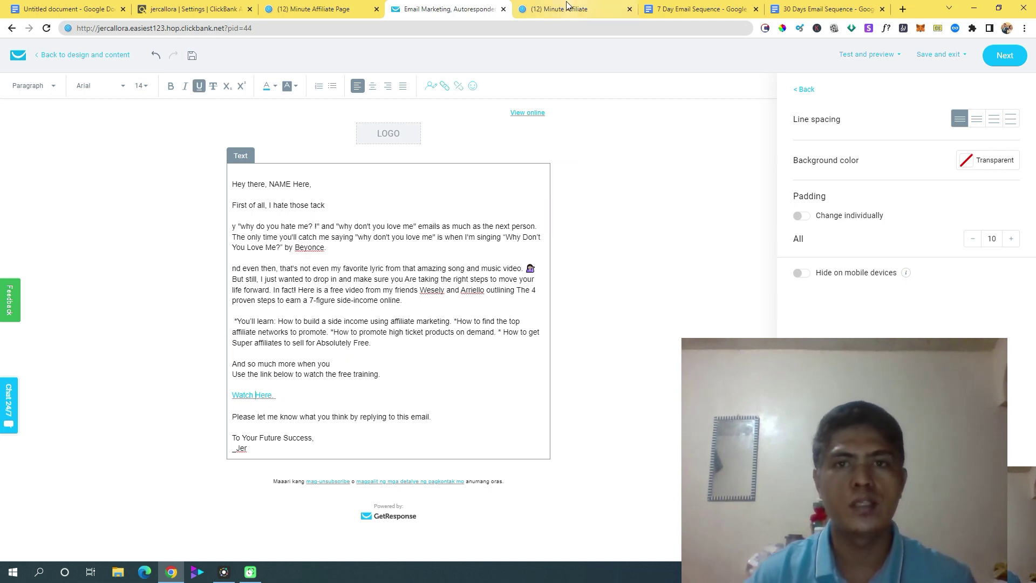
# - Load the Funnel #1 affiliate link ending in pid=44 in the 12 Minute Affiliate tab and check the sales page, returning to the Day2 email
pyautogui.click(241, 6)
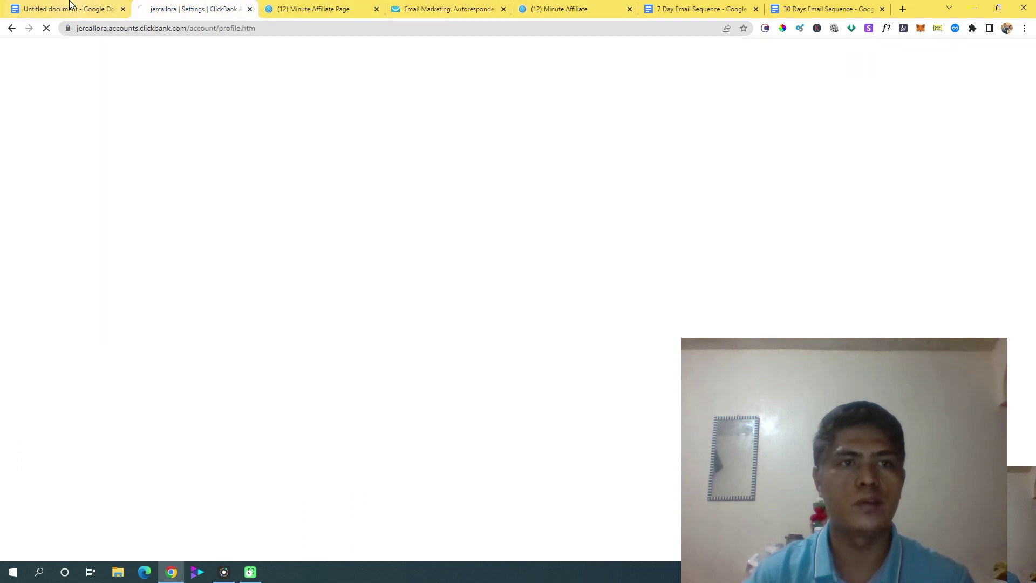
pyautogui.click(70, 8)
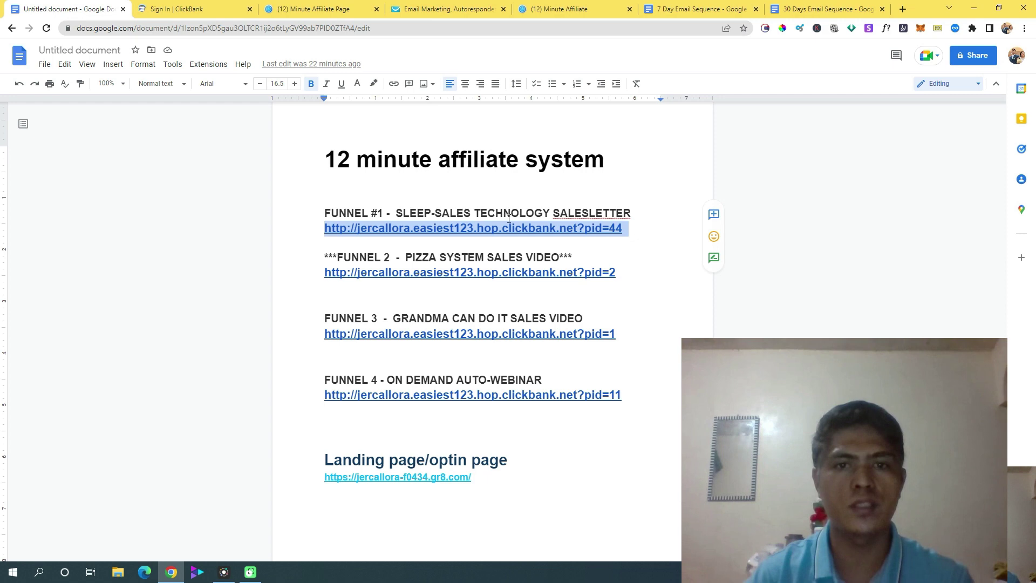
pyautogui.click(178, 8)
pyautogui.click(324, 9)
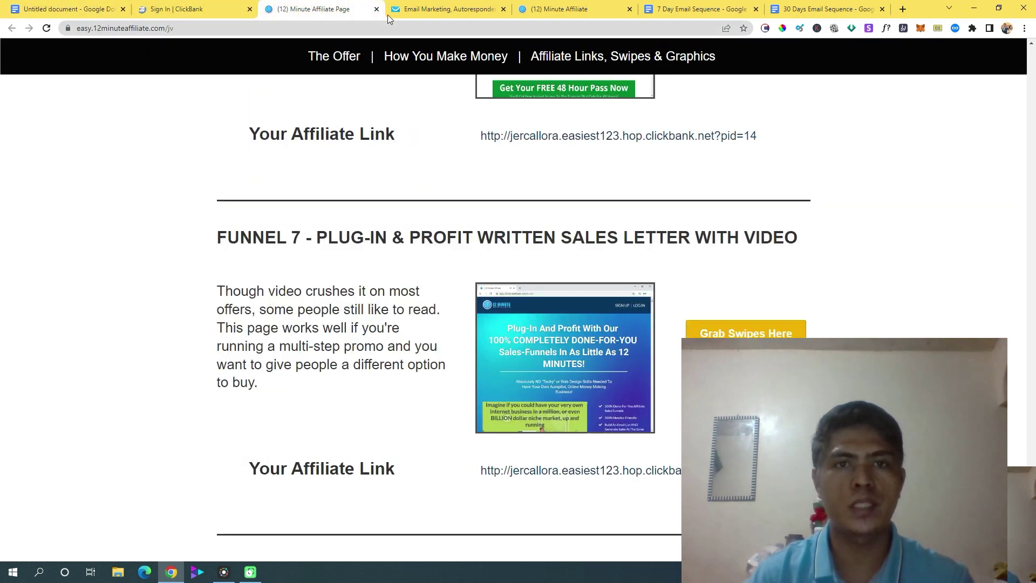
pyautogui.click(318, 29)
pyautogui.write('http://jercallora.easiest123.hop.clickbank.net/?pid=44')
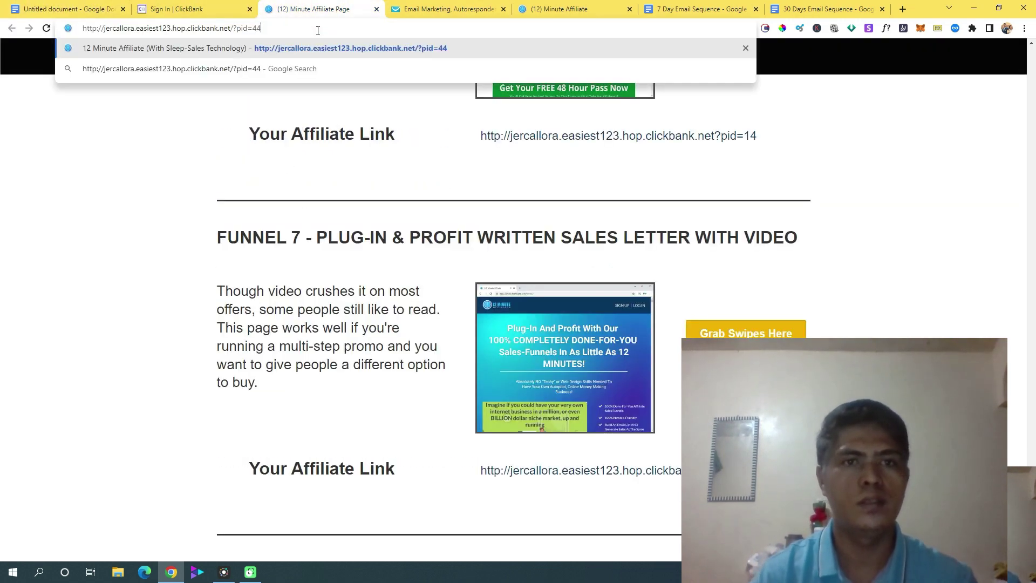
pyautogui.press('Return')
pyautogui.click(448, 9)
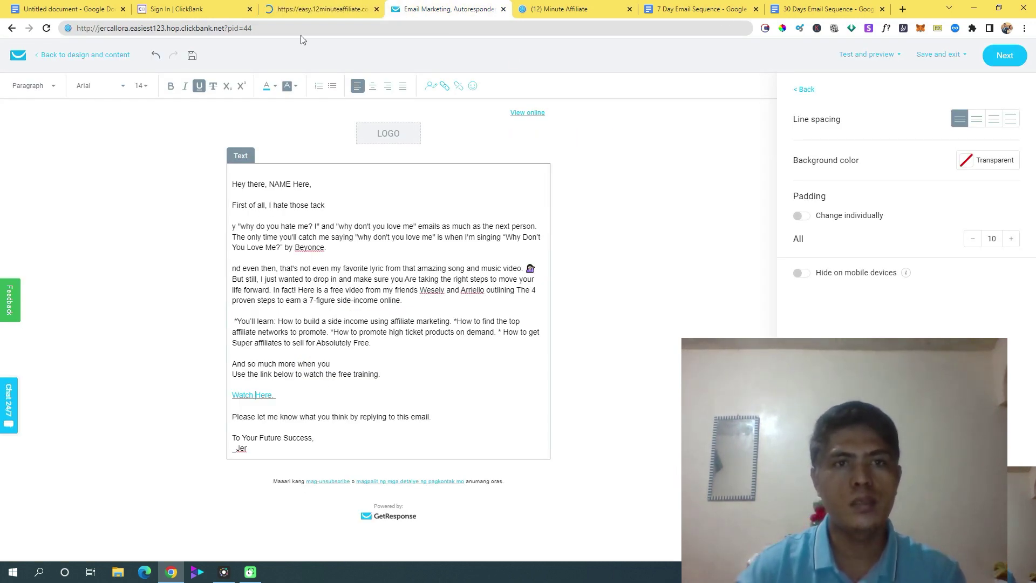
pyautogui.hotkey('ctrl', 'shift', 'Tab')
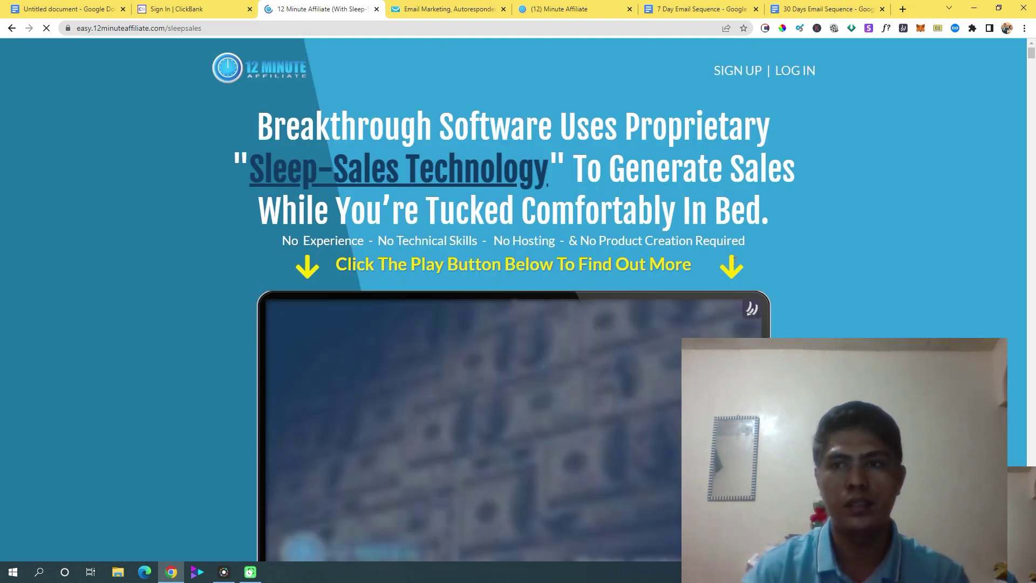
pyautogui.scroll(-2, 321, 347)
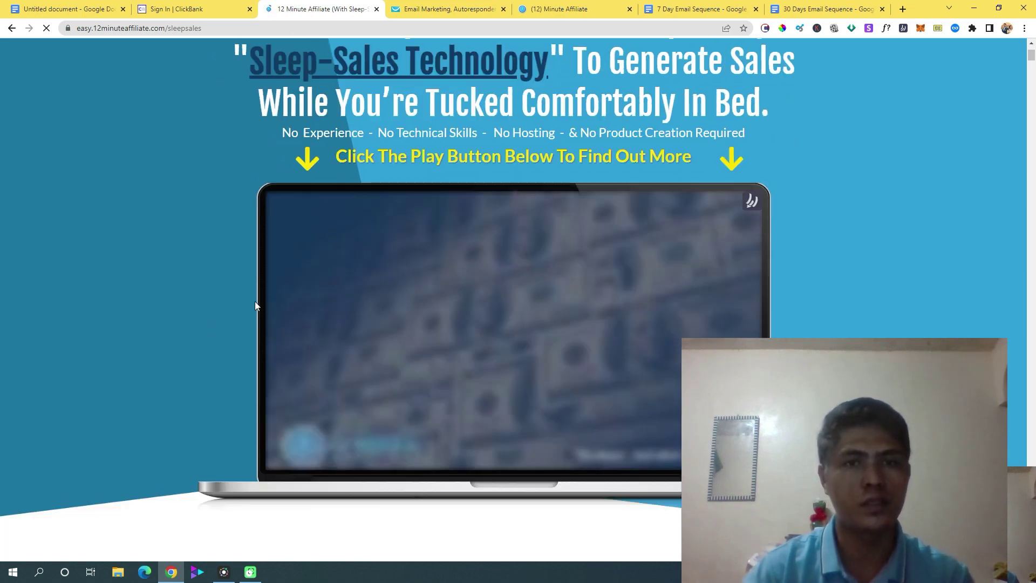
pyautogui.click(449, 11)
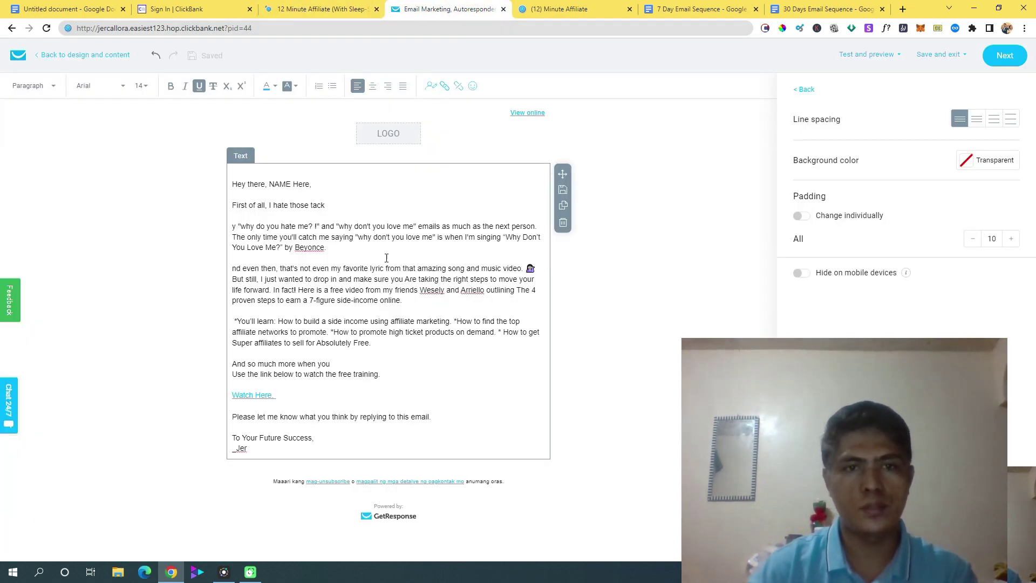
# - Find Email 4 in the 30 Days Email Sequence document and examine its "Go Here Now to see if this will Help you ASAP" link text
pyautogui.click(826, 9)
pyautogui.scroll(-3, 611, 232)
pyautogui.scroll(-20, 610, 232)
pyautogui.scroll(-11, 590, 253)
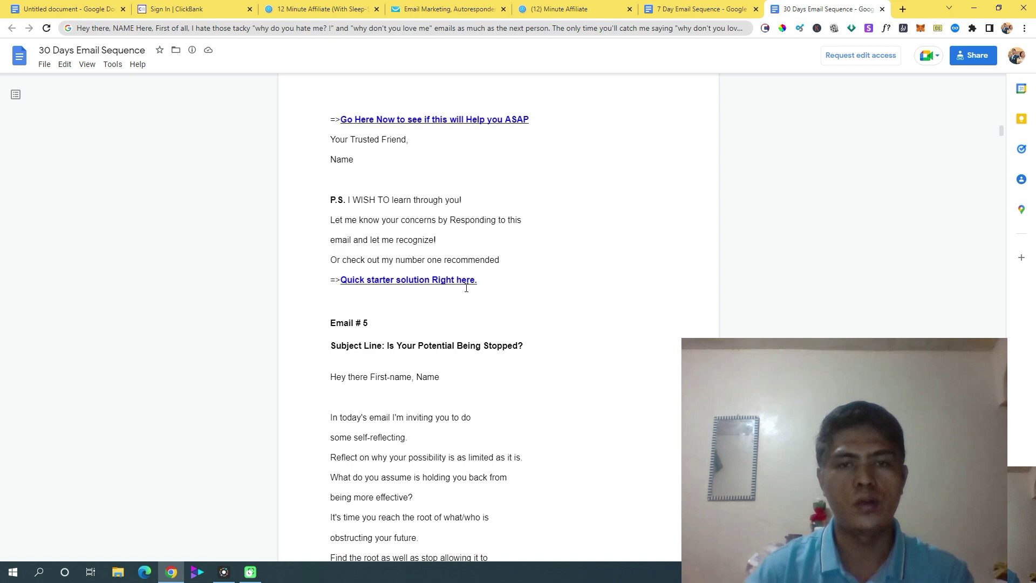
pyautogui.scroll(9, 620, 354)
pyautogui.scroll(-8, 480, 367)
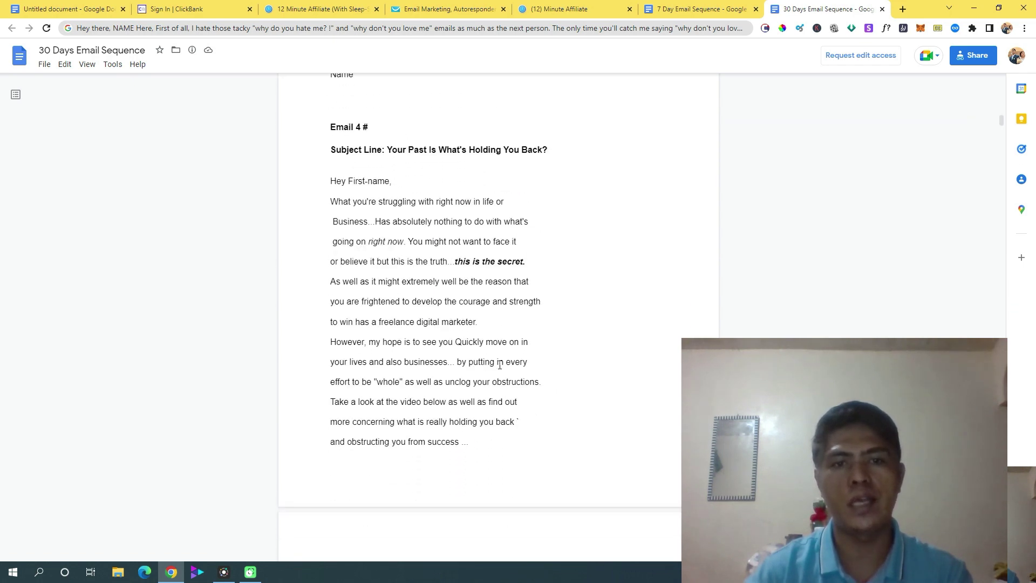
pyautogui.moveTo(340, 281); pyautogui.dragTo(530, 281)
pyautogui.click(370, 285)
pyautogui.moveTo(340, 281); pyautogui.dragTo(570, 280)
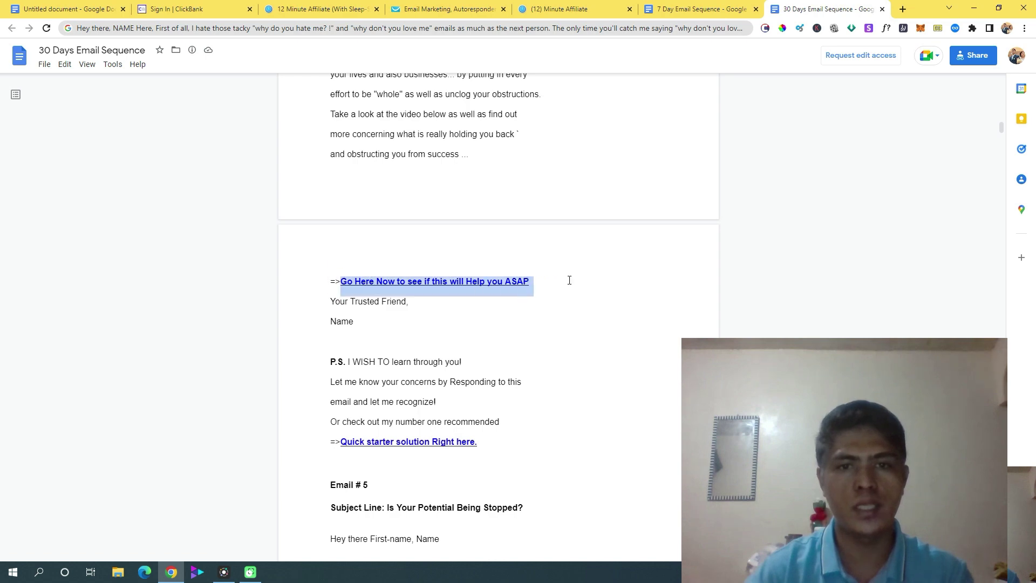
# - Review the funnel affiliate links in the planning document and the "Quick starter solution Right here." link text closing Email 4
pyautogui.click(65, 9)
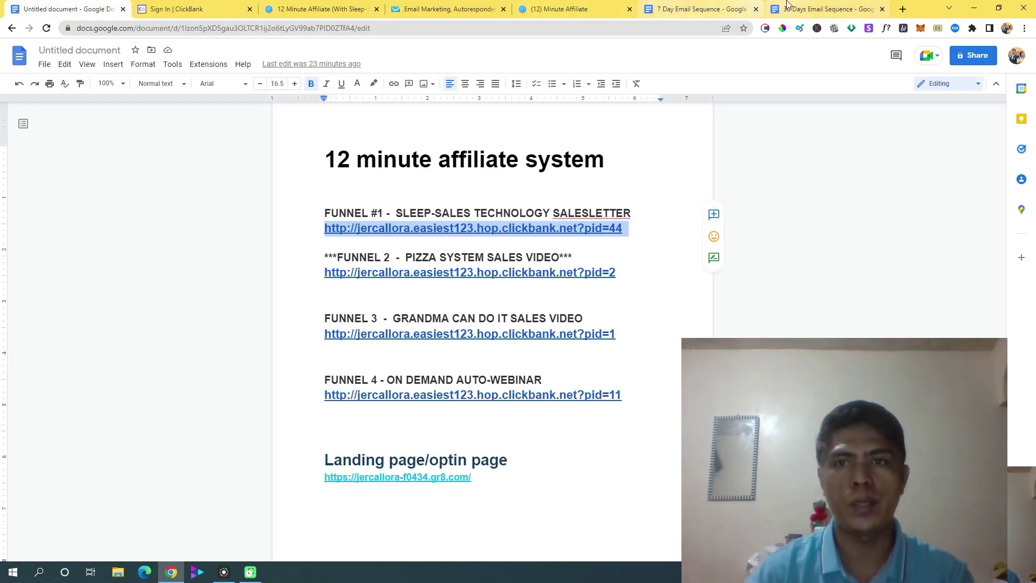
pyautogui.click(826, 8)
pyautogui.click(583, 277)
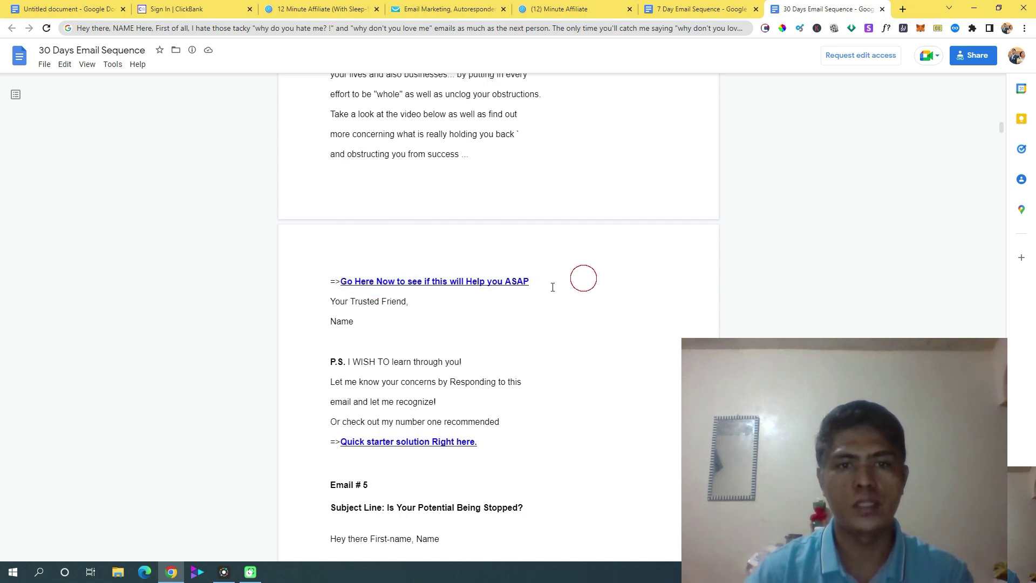
pyautogui.scroll(-3, 583, 277)
pyautogui.moveTo(365, 281); pyautogui.dragTo(432, 280)
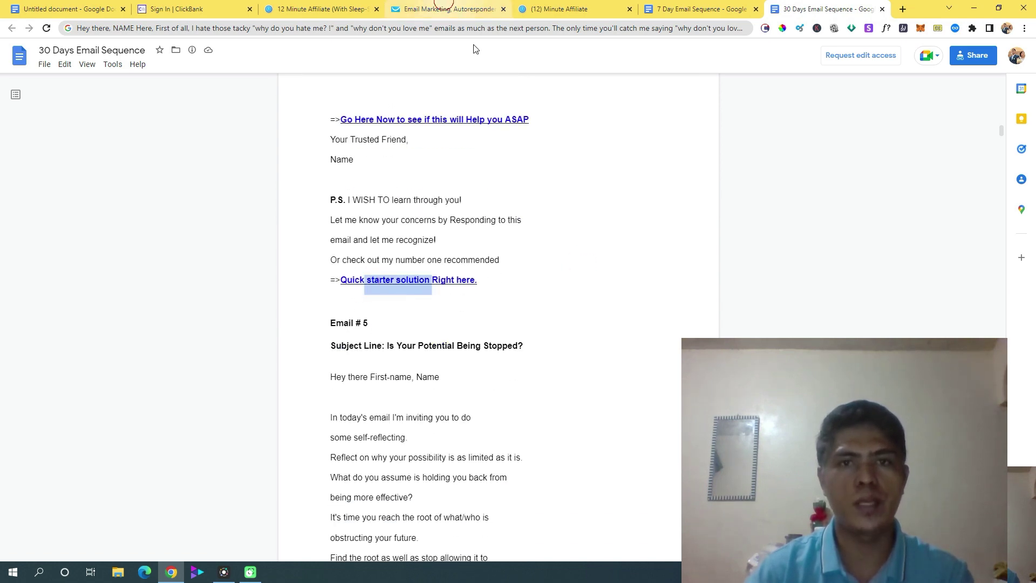
# - Leave the Day2 email editor for the GetResponse dashboard and look through the contact lists
pyautogui.click(464, 9)
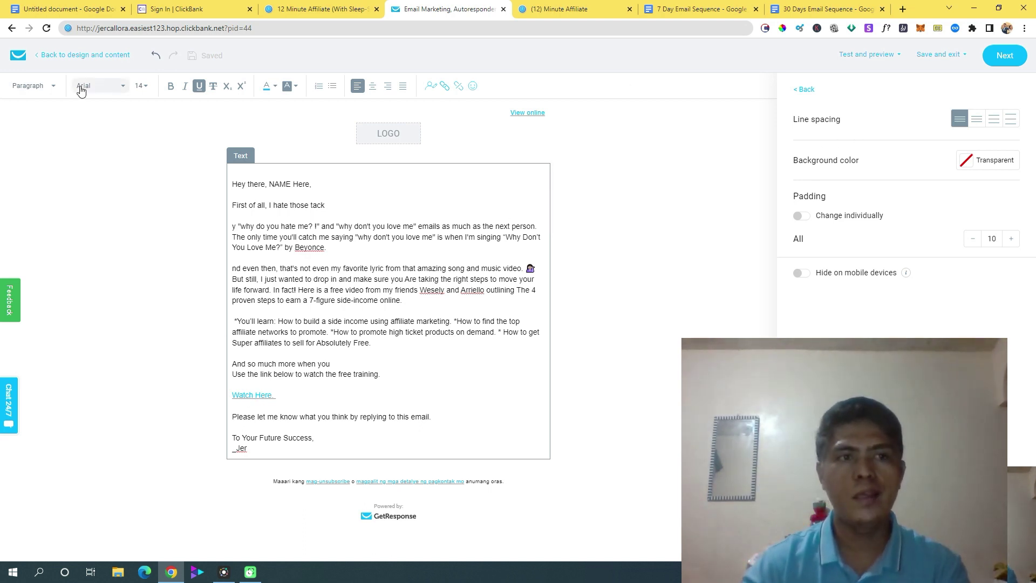
pyautogui.click(18, 55)
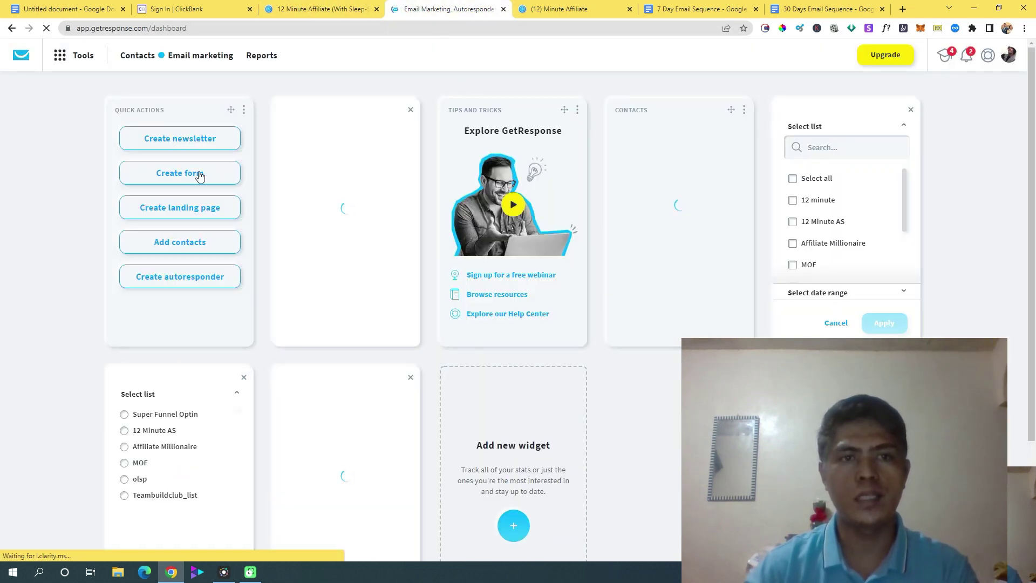
pyautogui.click(136, 55)
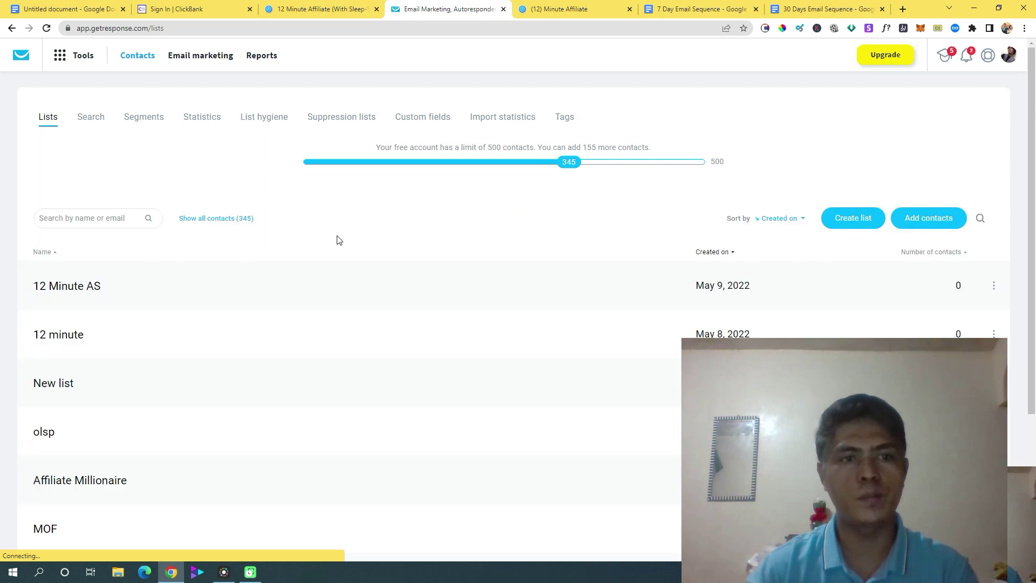
pyautogui.scroll(-4, 467, 340)
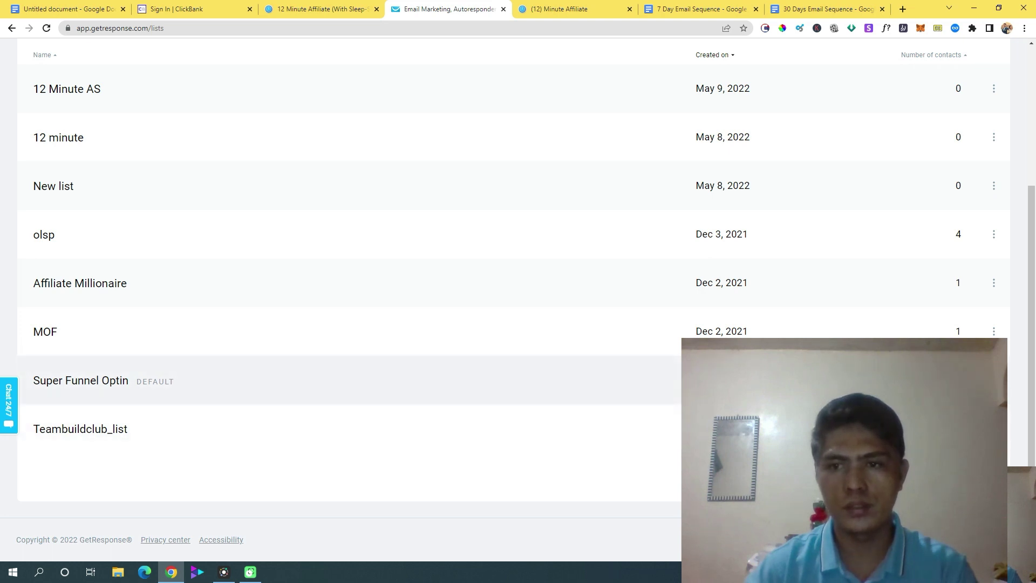
# - Open the newsletters overview from the Teambuildclub_list entry in the contact lists
pyautogui.click(712, 429)
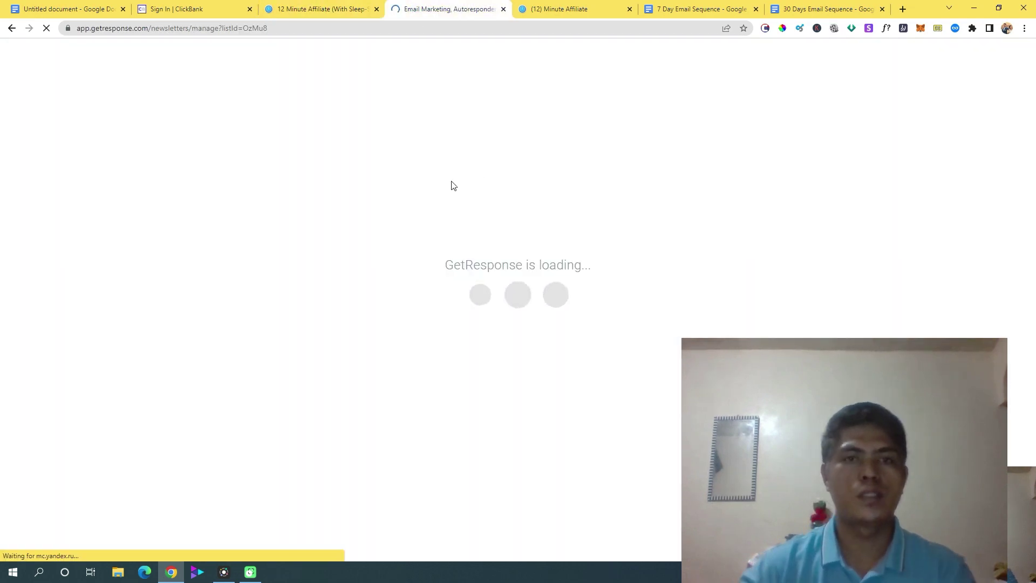
pyautogui.click(336, 8)
pyautogui.click(460, 5)
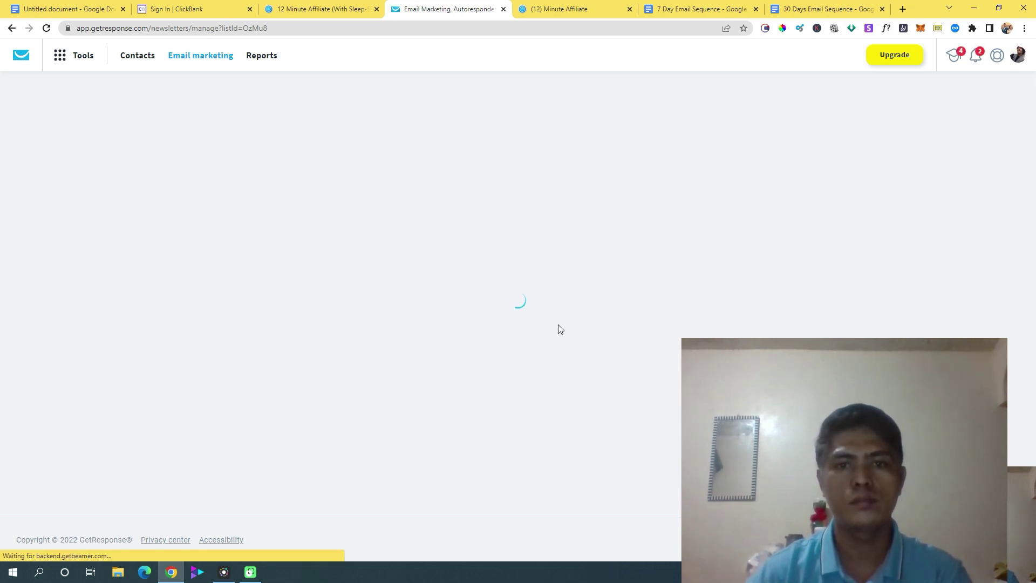
pyautogui.click(345, 10)
pyautogui.click(447, 9)
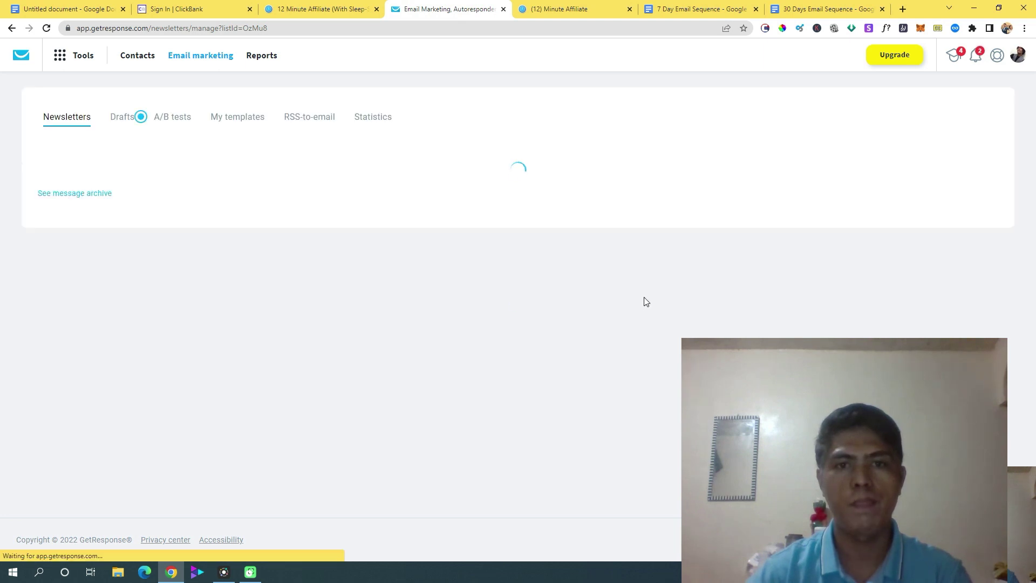
# - Examine the delivered counts, unique open rates and unique click rates of the sent newsletters, especially for "I will help"
pyautogui.scroll(-8, 589, 331)
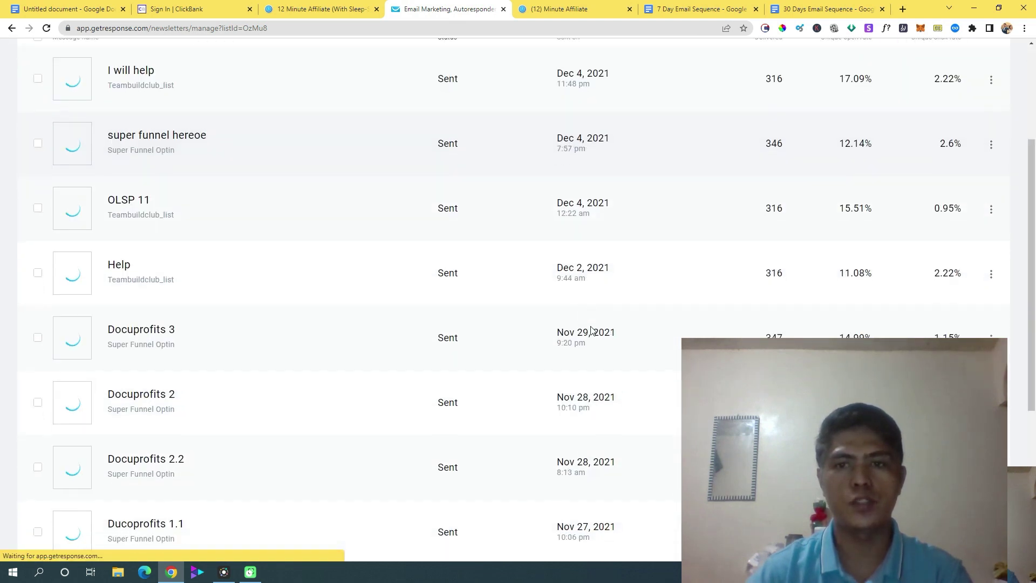
pyautogui.click(991, 325)
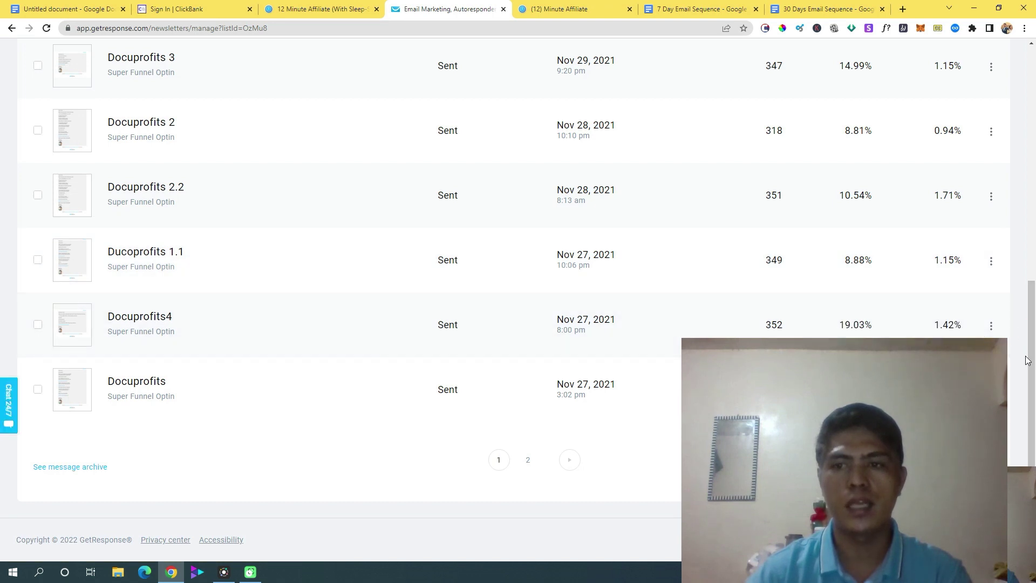
pyautogui.moveTo(1031, 350); pyautogui.dragTo(1034, 157)
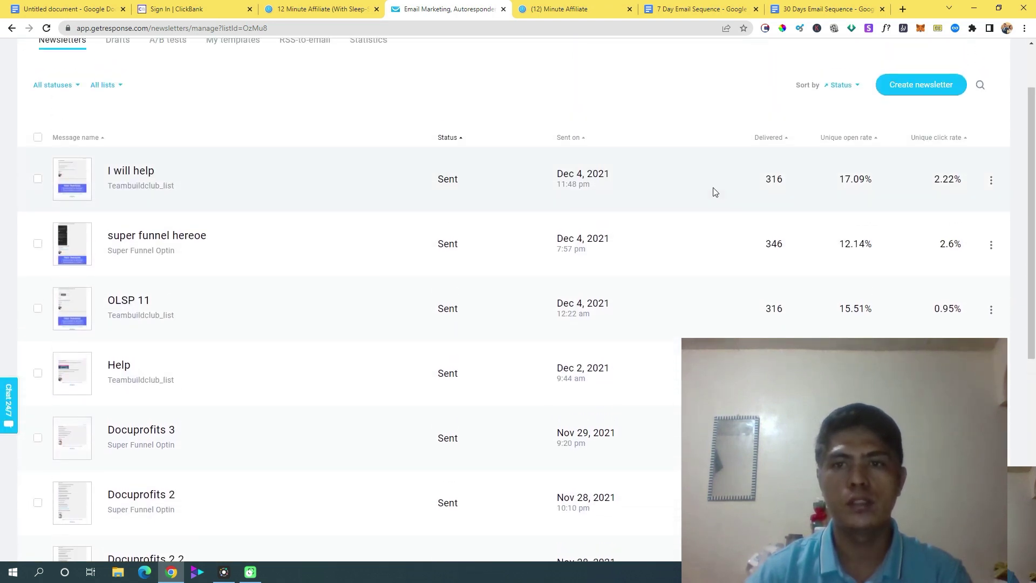
pyautogui.doubleClick(773, 179)
pyautogui.moveTo(833, 181); pyautogui.dragTo(868, 185)
pyautogui.moveTo(936, 182); pyautogui.dragTo(962, 180)
pyautogui.scroll(-5, 701, 243)
pyautogui.scroll(6, 507, 277)
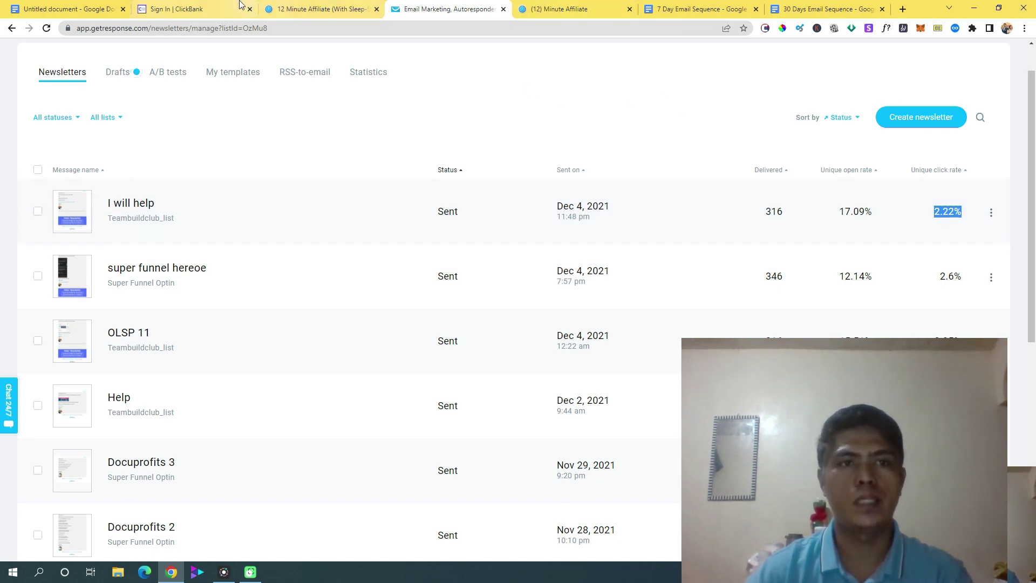
# - Review the campaign outline in the planning document, from finding an offer through the autoresponder with 30 days of emails to driving traffic
pyautogui.click(70, 9)
pyautogui.scroll(12, 499, 327)
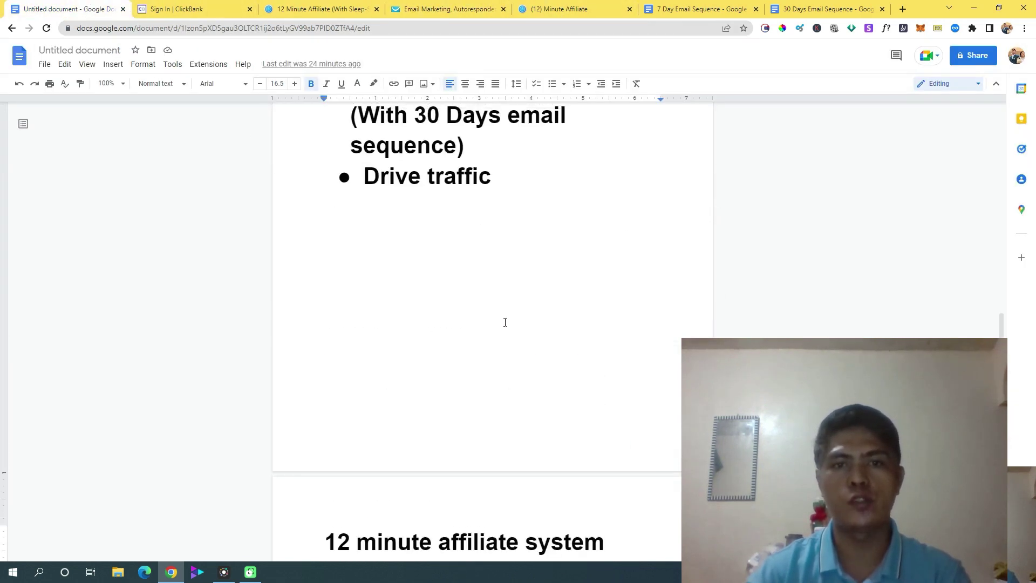
pyautogui.click(493, 310)
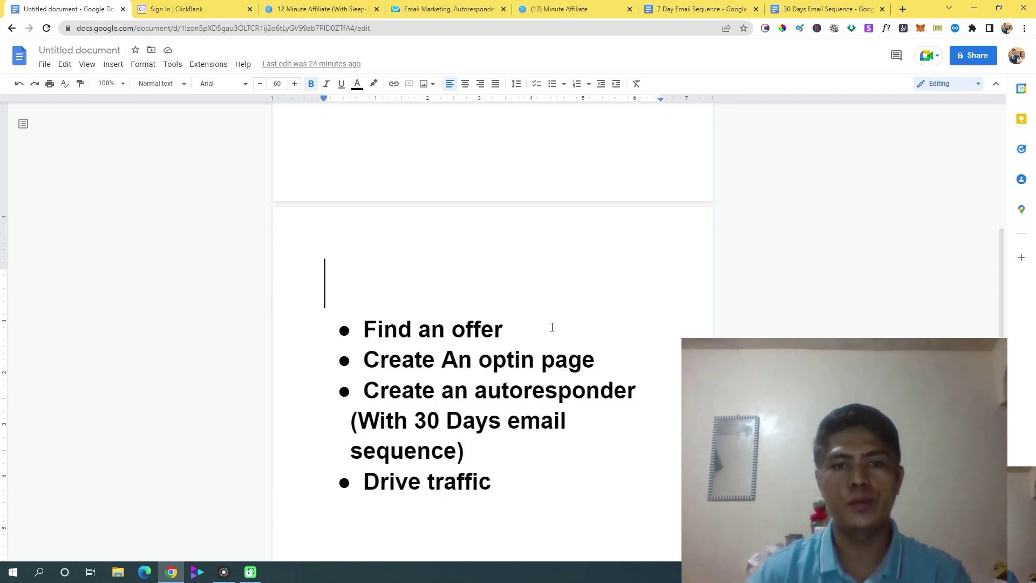
pyautogui.scroll(-2, 540, 324)
pyautogui.tripleClick(533, 221)
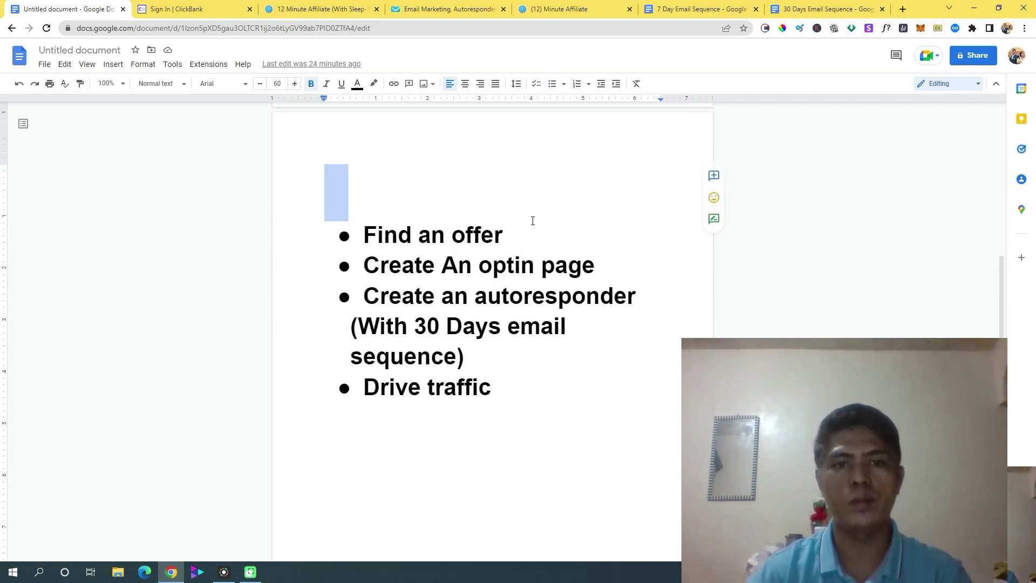
pyautogui.click(433, 243)
pyautogui.click(606, 265)
pyautogui.moveTo(408, 303); pyautogui.dragTo(585, 318)
pyautogui.click(380, 302)
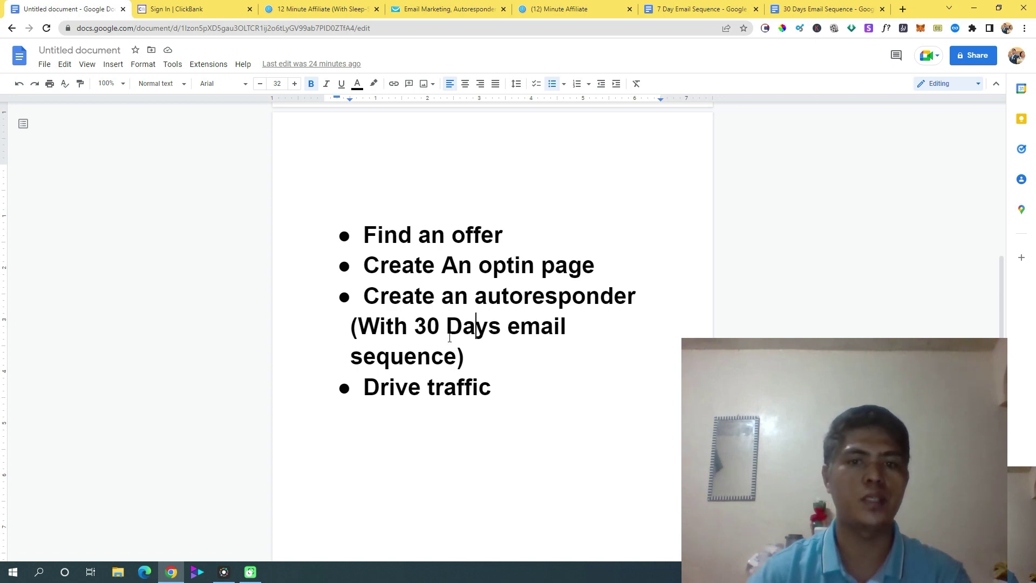
# - Read through Emails 5 to 8 in the 30 Days Email Sequence document and return to the campaign outline
pyautogui.click(810, 9)
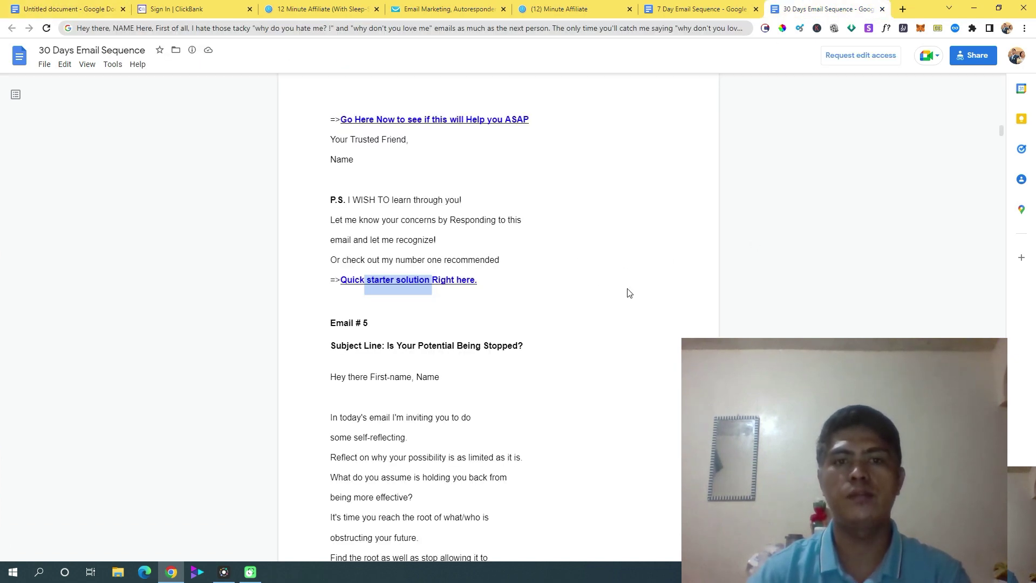
pyautogui.scroll(-13, 560, 293)
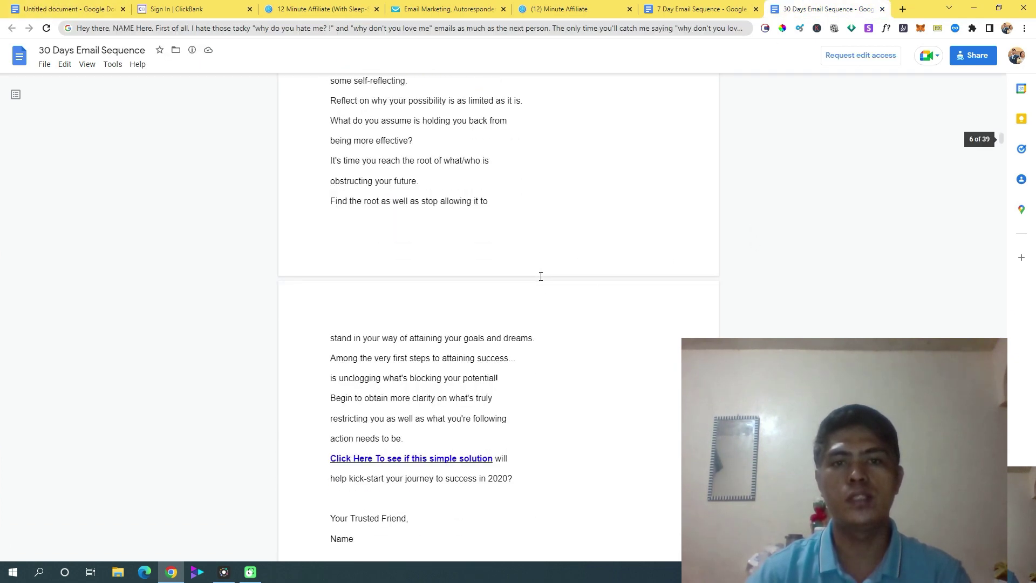
pyautogui.scroll(-13, 538, 278)
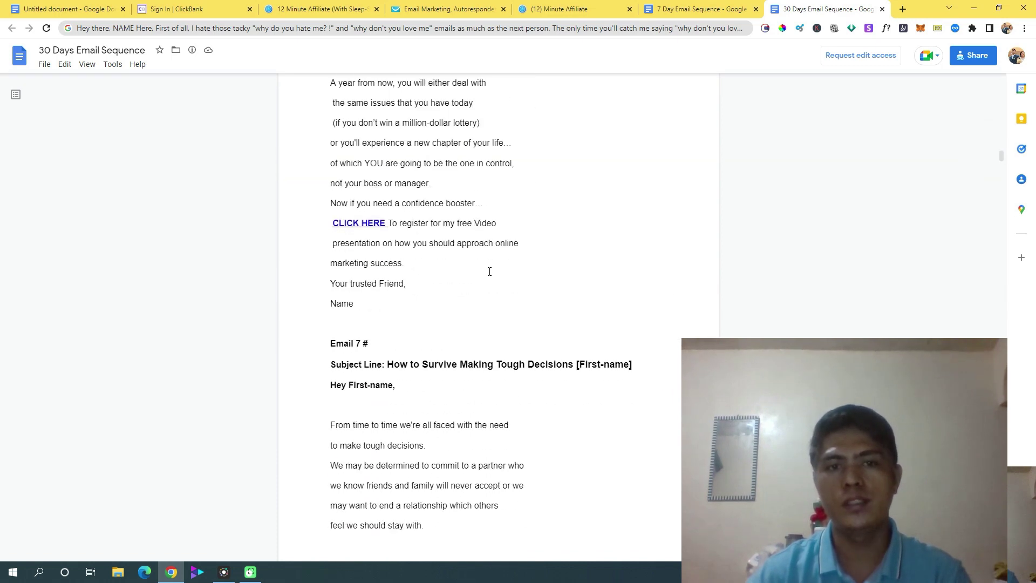
pyautogui.scroll(-13, 492, 266)
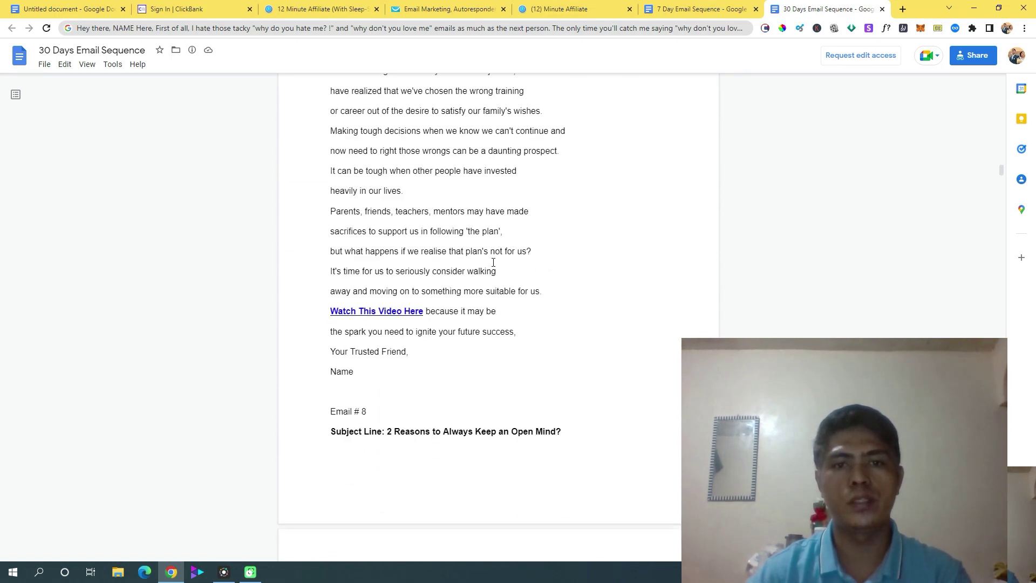
pyautogui.scroll(-13, 493, 261)
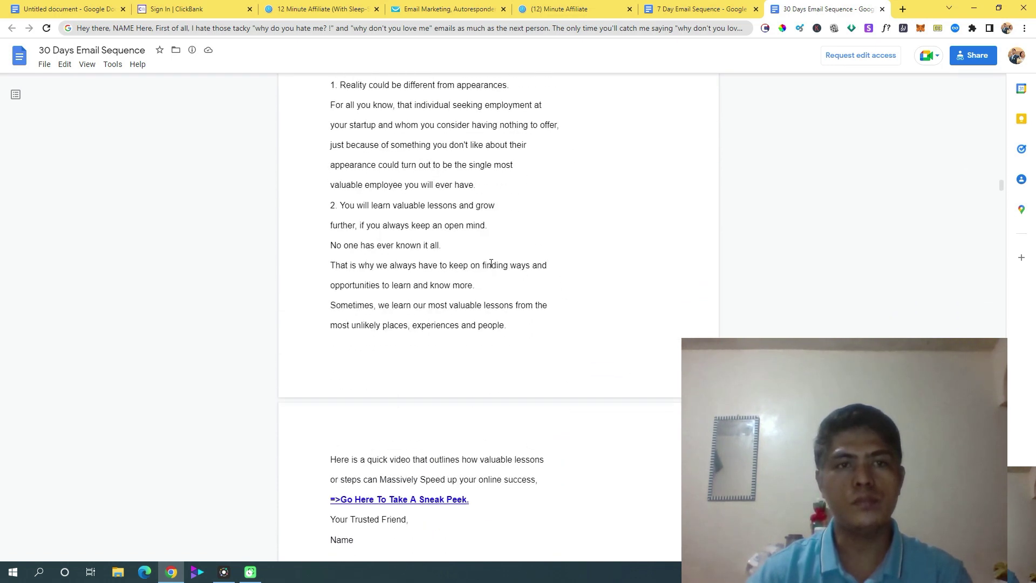
pyautogui.click(69, 8)
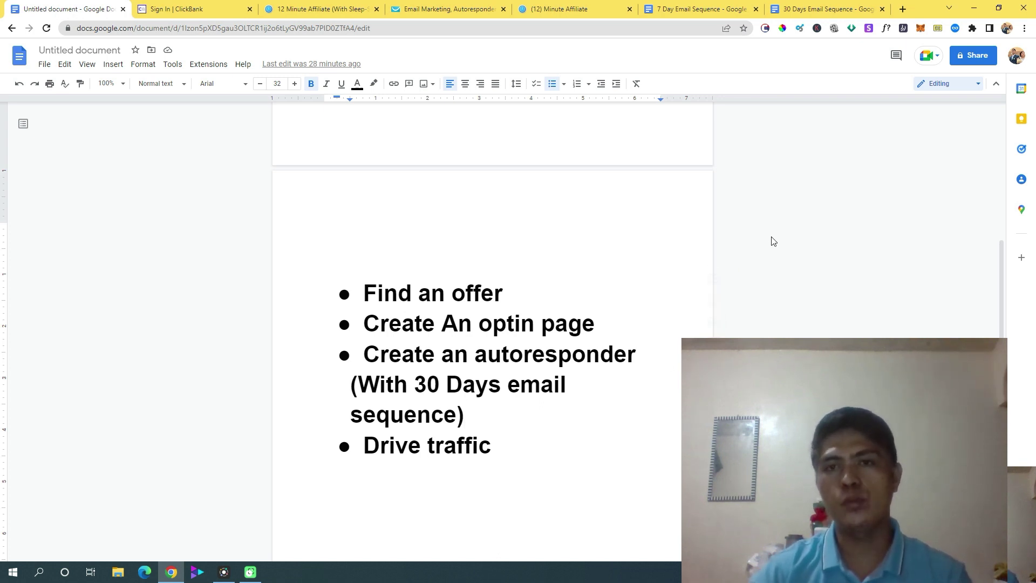
# - Close the 7 Day Email Sequence, the 30 Days Email Sequence and the grandmother sales video page of 12 Minute Affiliate
pyautogui.click(803, 9)
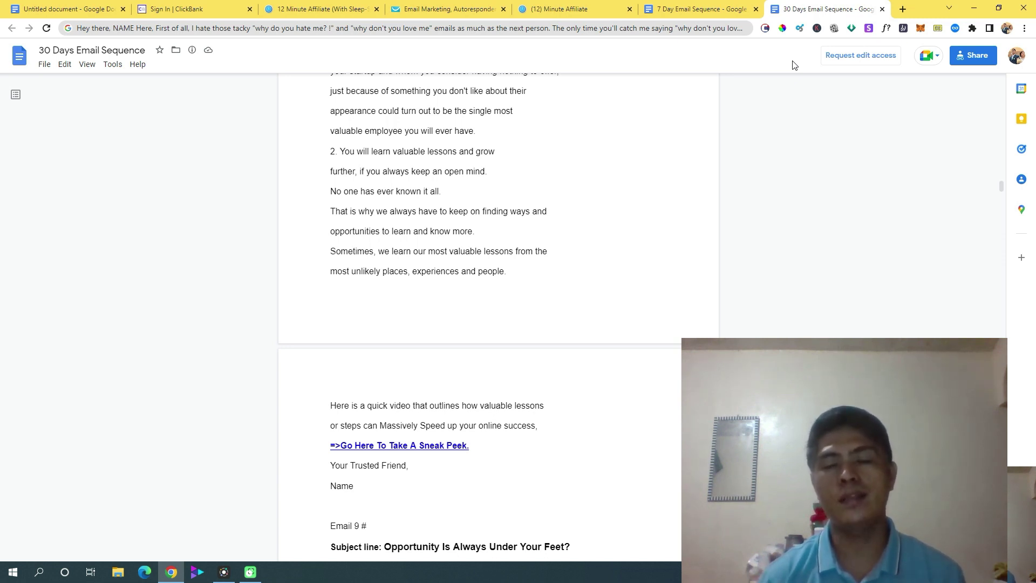
pyautogui.click(707, 8)
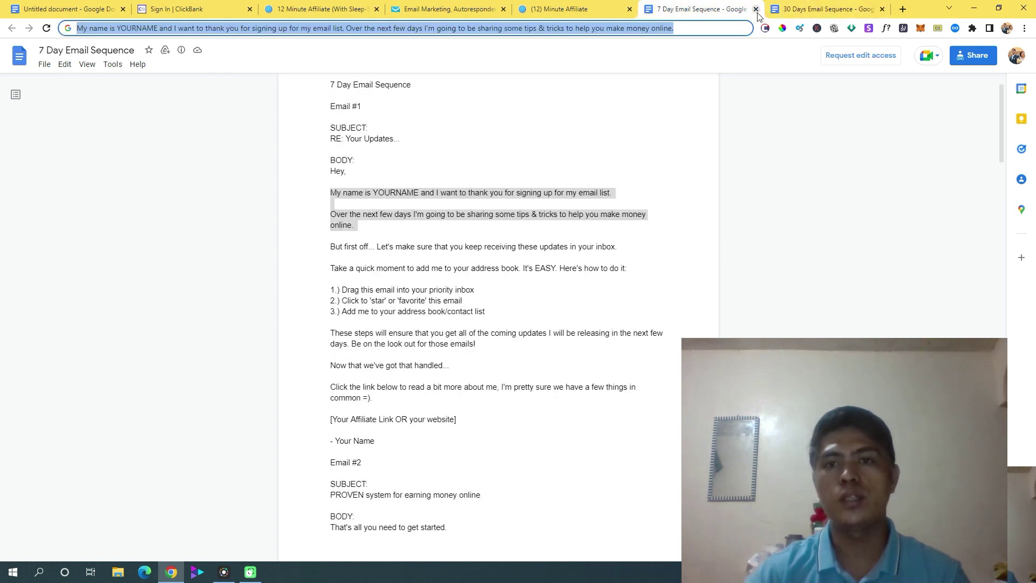
pyautogui.click(756, 11)
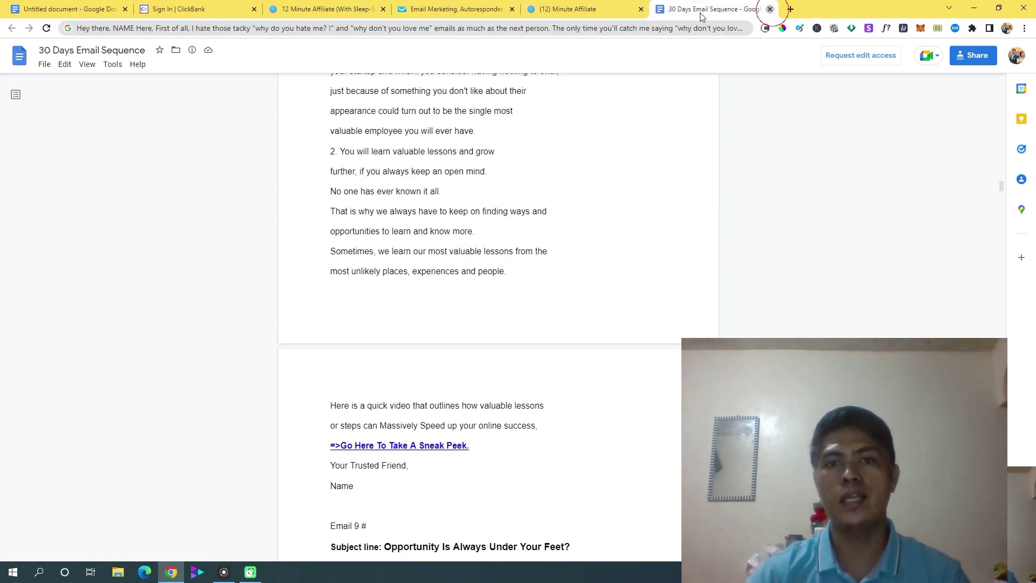
pyautogui.click(769, 9)
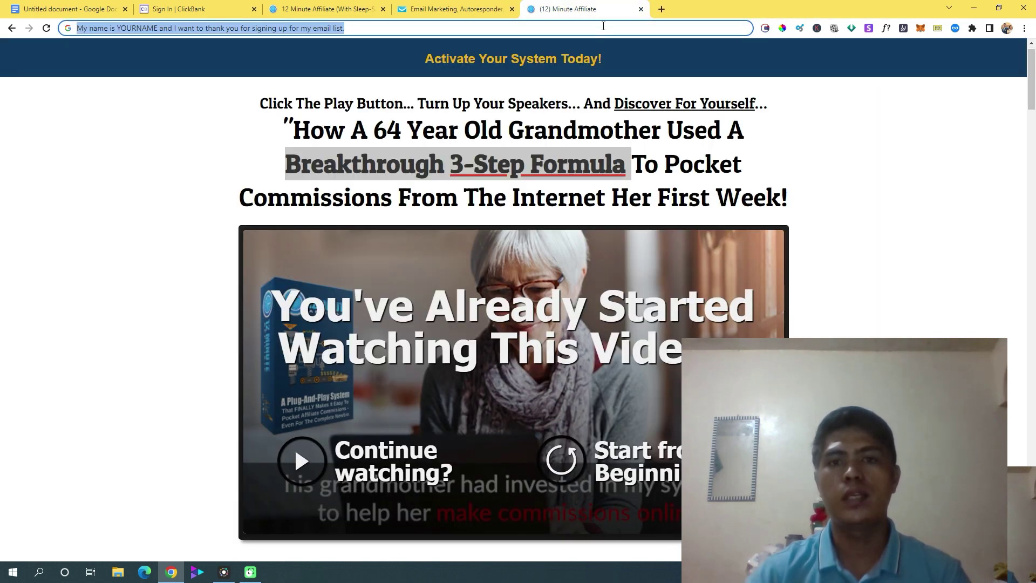
pyautogui.click(641, 9)
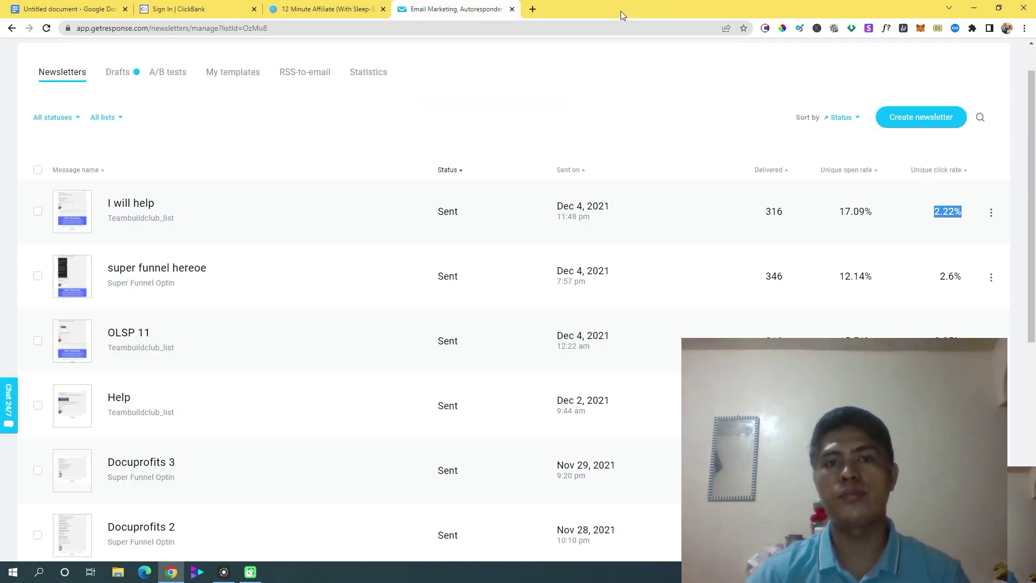
# - Open youtube.com in a new browser tab
pyautogui.click(532, 10)
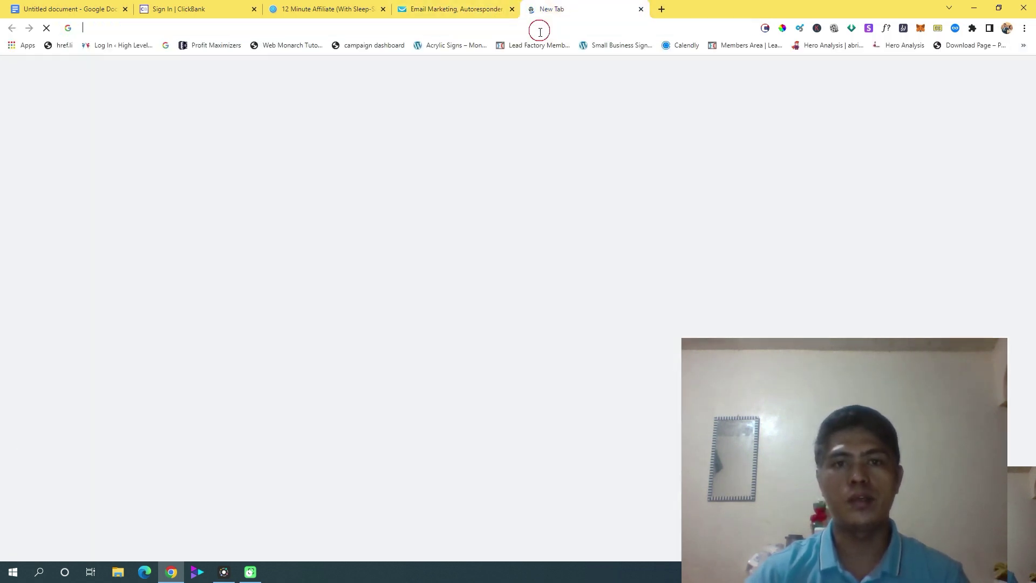
pyautogui.click(540, 29)
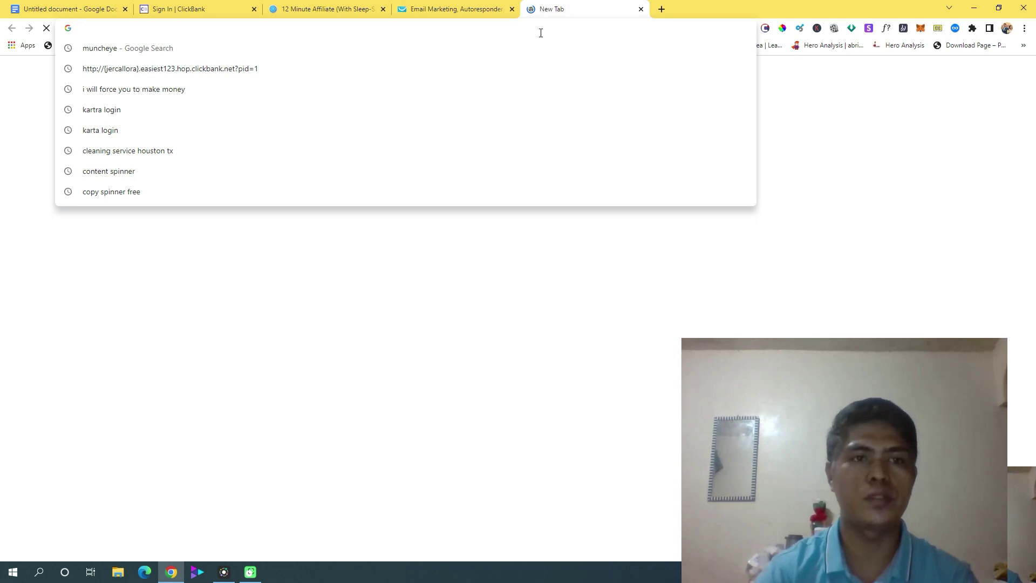
pyautogui.write('you')
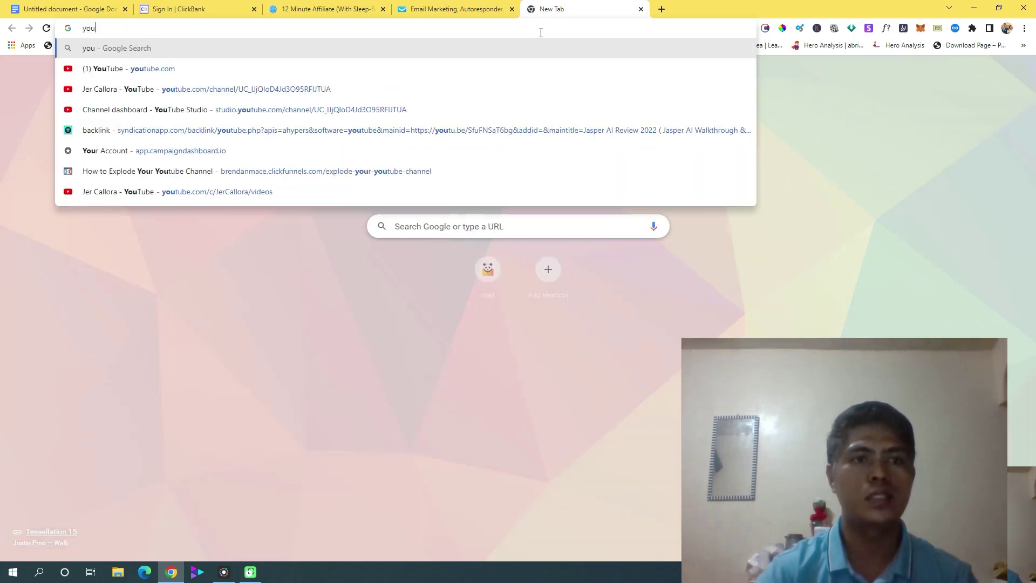
pyautogui.write('tube')
pyautogui.press('Return')
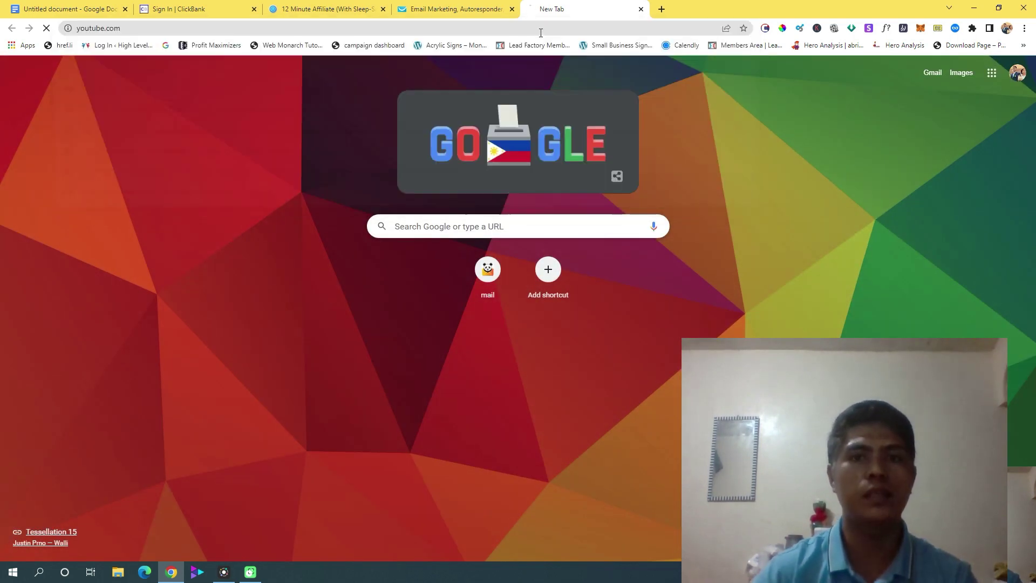
pyautogui.click(451, 9)
pyautogui.click(566, 9)
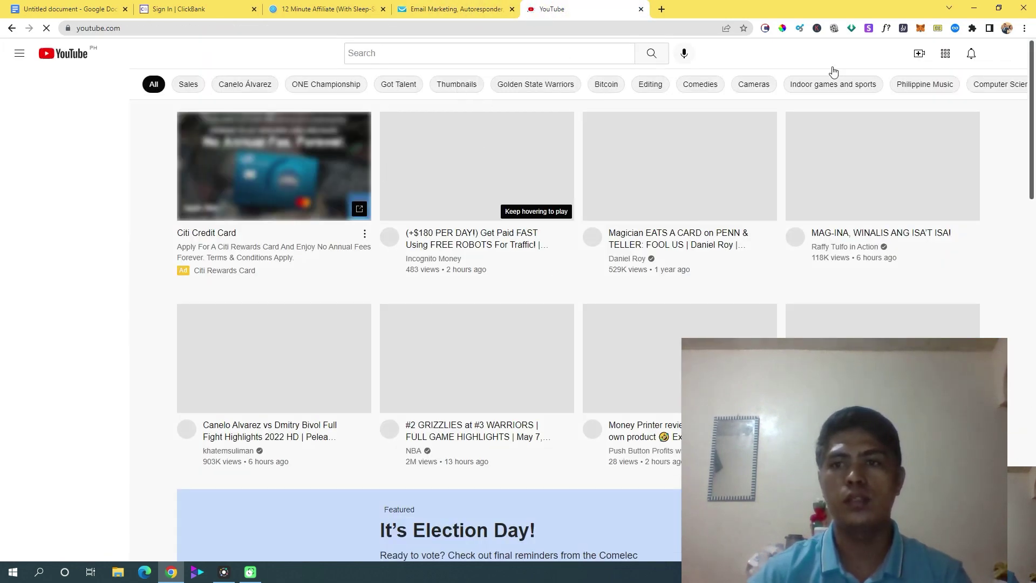
# - Go to the signed-in account's own YouTube channel and open the VidEvolve Review video from the uploads
pyautogui.click(1002, 53)
pyautogui.click(936, 125)
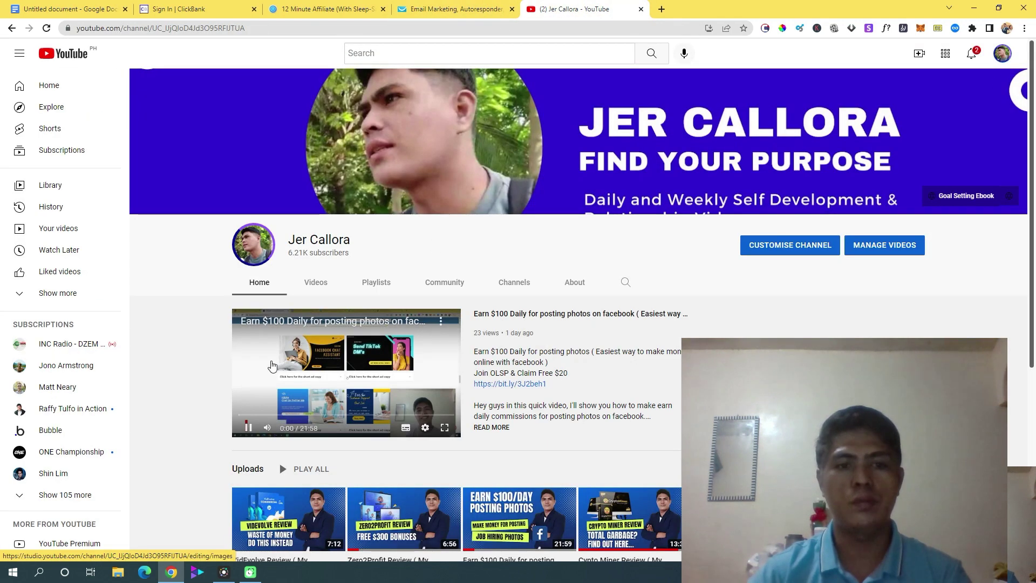
pyautogui.scroll(-4, 272, 366)
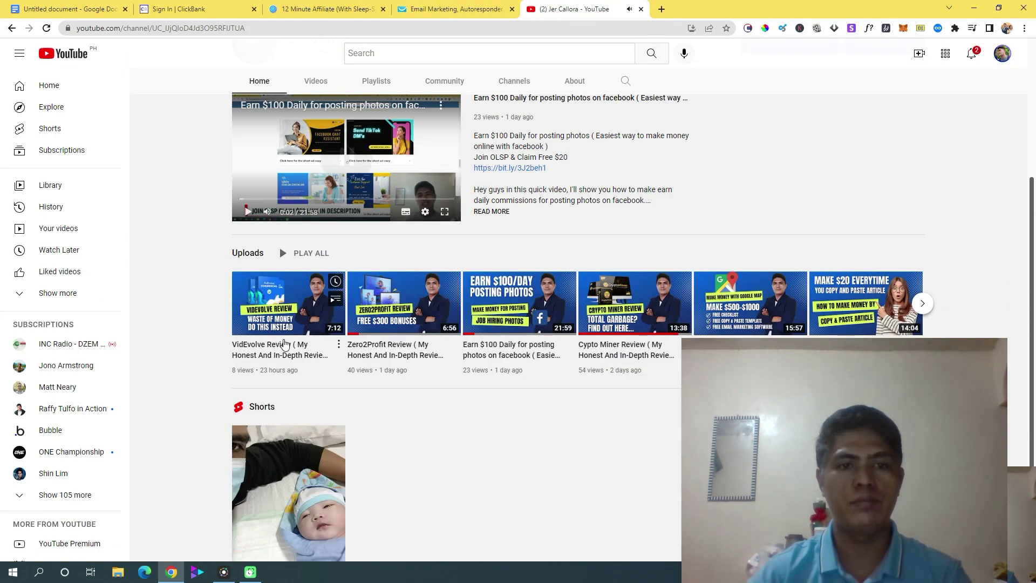
pyautogui.click(284, 345)
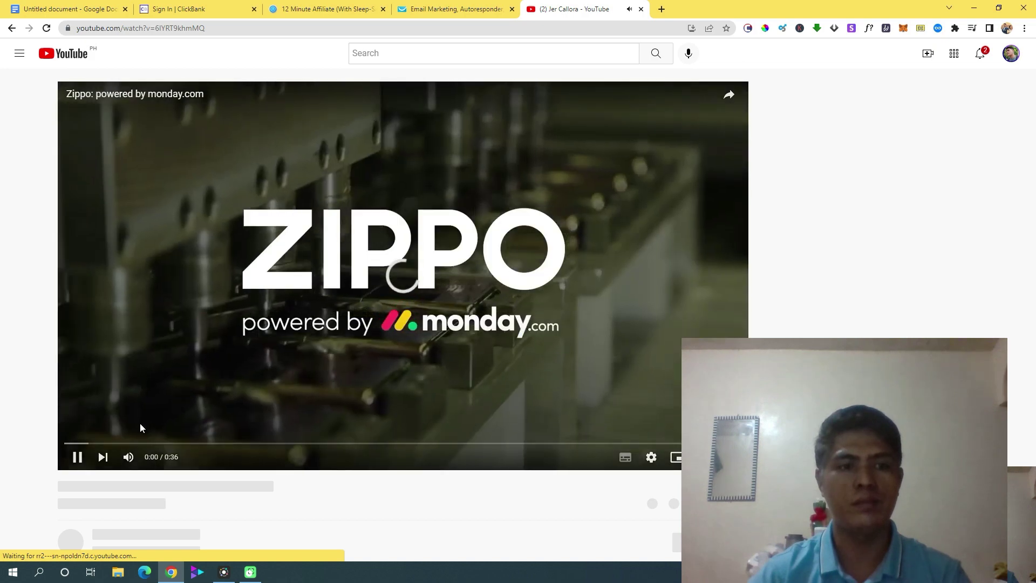
# - Expand the VidEvolve Review video's description and open the Secret Traffic Source link among the recommended links
pyautogui.scroll(-2, 218, 389)
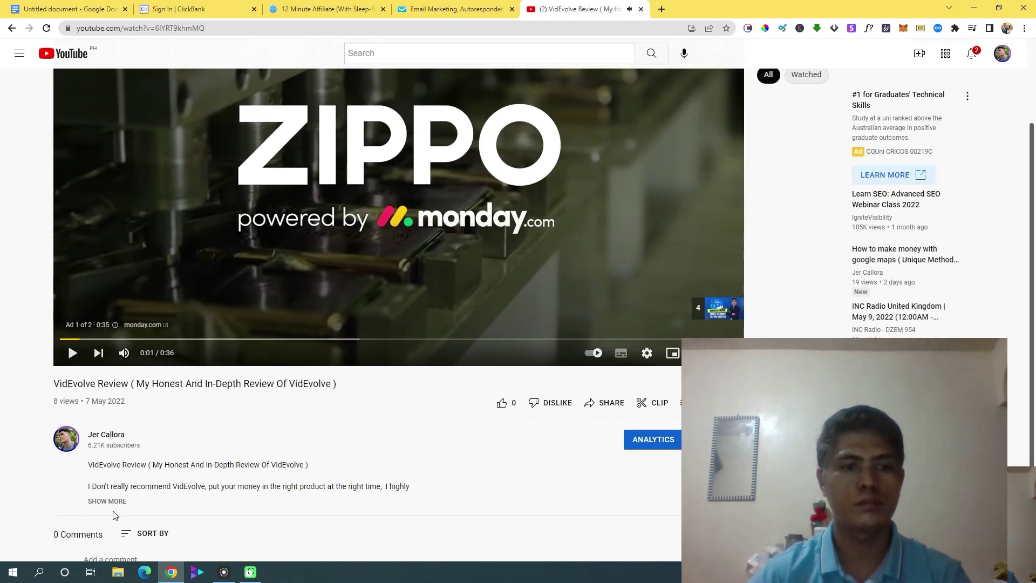
pyautogui.scroll(-1, 127, 493)
pyautogui.click(107, 468)
pyautogui.scroll(-2, 232, 376)
pyautogui.scroll(-5, 232, 376)
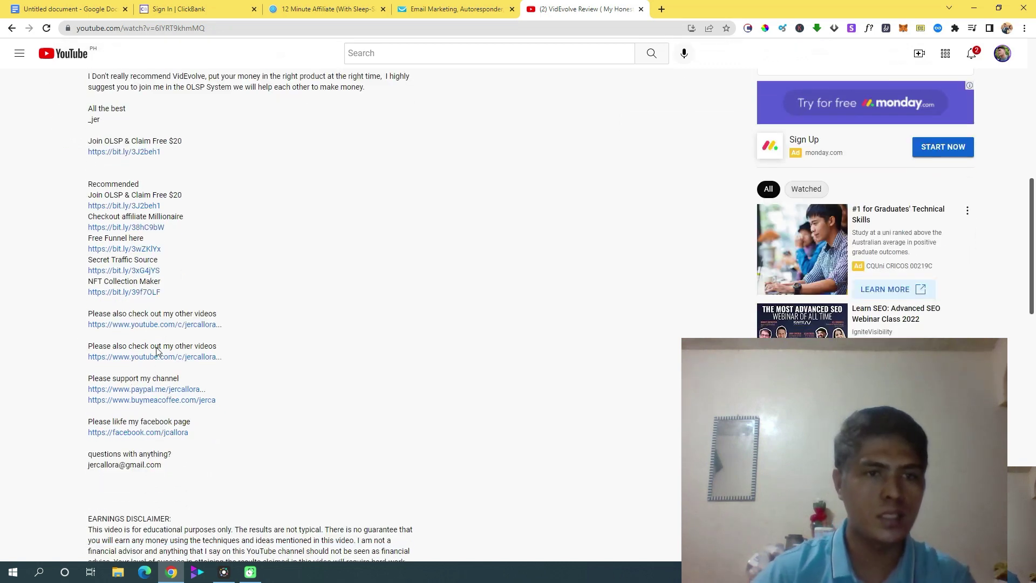
pyautogui.click(135, 271)
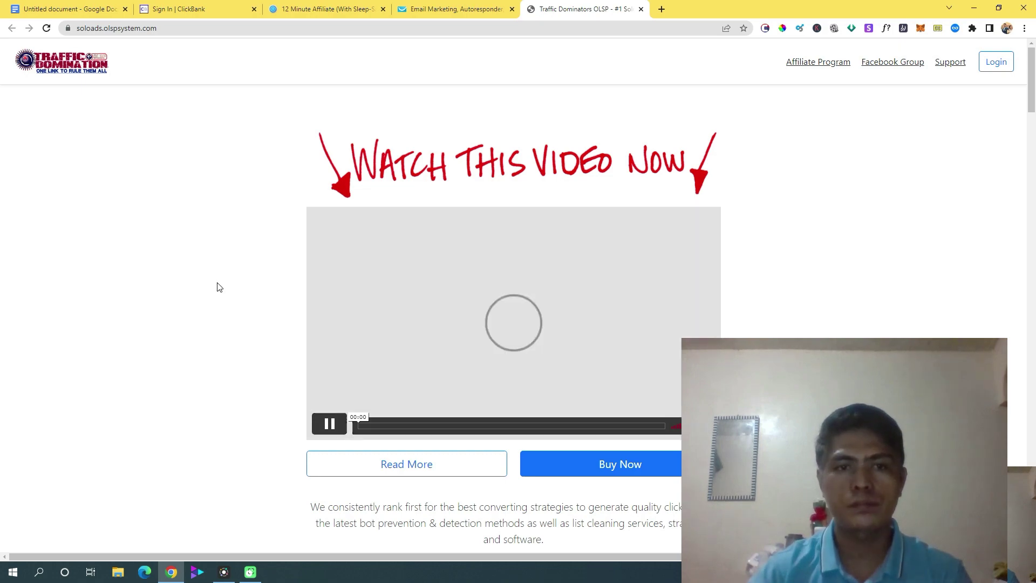
# - Look through the Traffic Domination solo ads page, from the introduction video to the internet marketers' testimonial videos
pyautogui.scroll(-1, 204, 323)
pyautogui.scroll(-8, 241, 315)
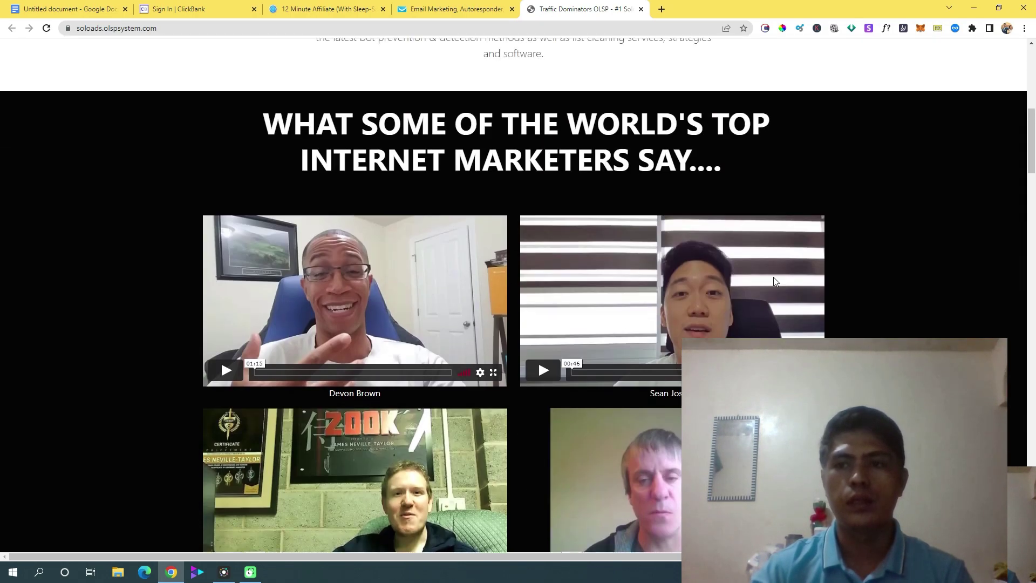
pyautogui.scroll(1, 1014, 164)
pyautogui.moveTo(1028, 139); pyautogui.dragTo(1032, 88)
pyautogui.scroll(-9, 431, 157)
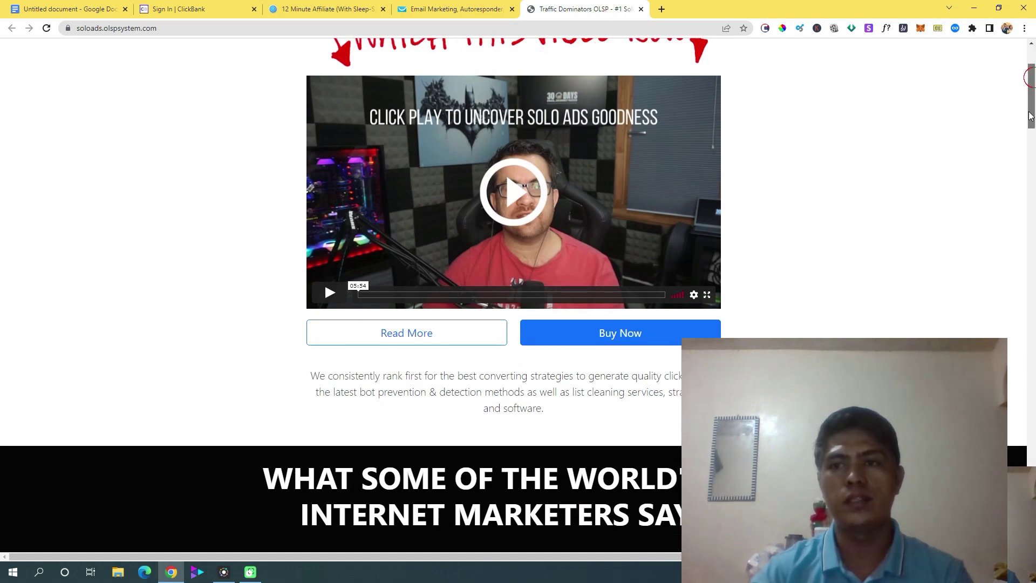
pyautogui.moveTo(1032, 156); pyautogui.dragTo(1032, 148)
pyautogui.scroll(-5, 1034, 147)
pyautogui.scroll(3, 420, 114)
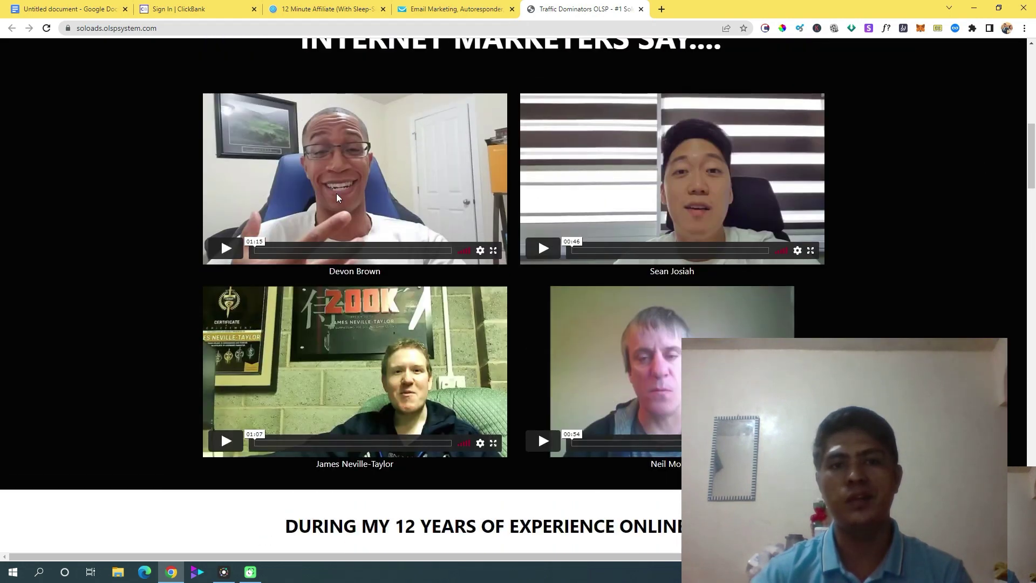
# - Compare the 12 Minute Affiliate Sleep-Sales Technology page with the solo ads page's testimonials
pyautogui.click(320, 14)
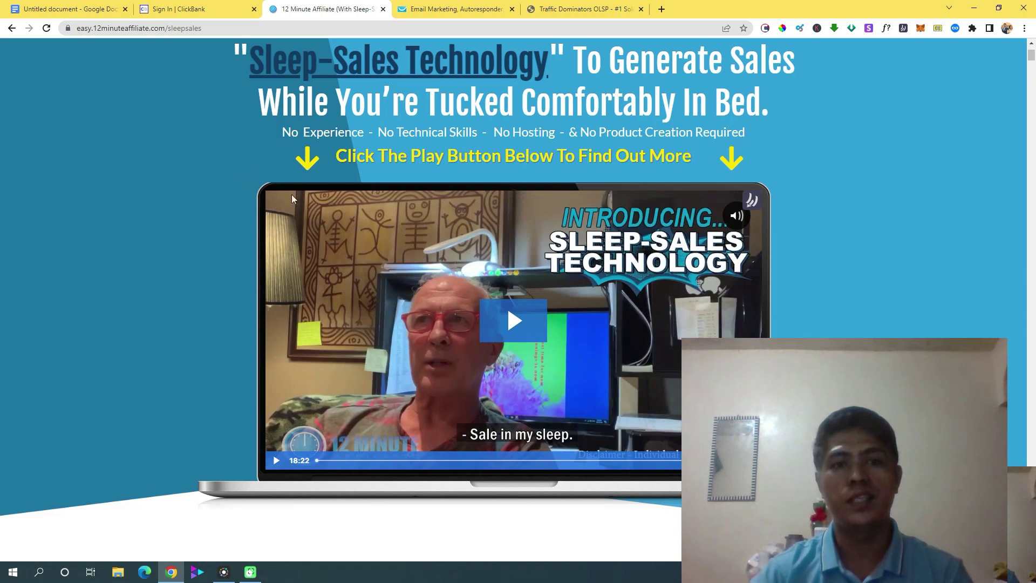
pyautogui.scroll(3, 350, 200)
pyautogui.click(580, 10)
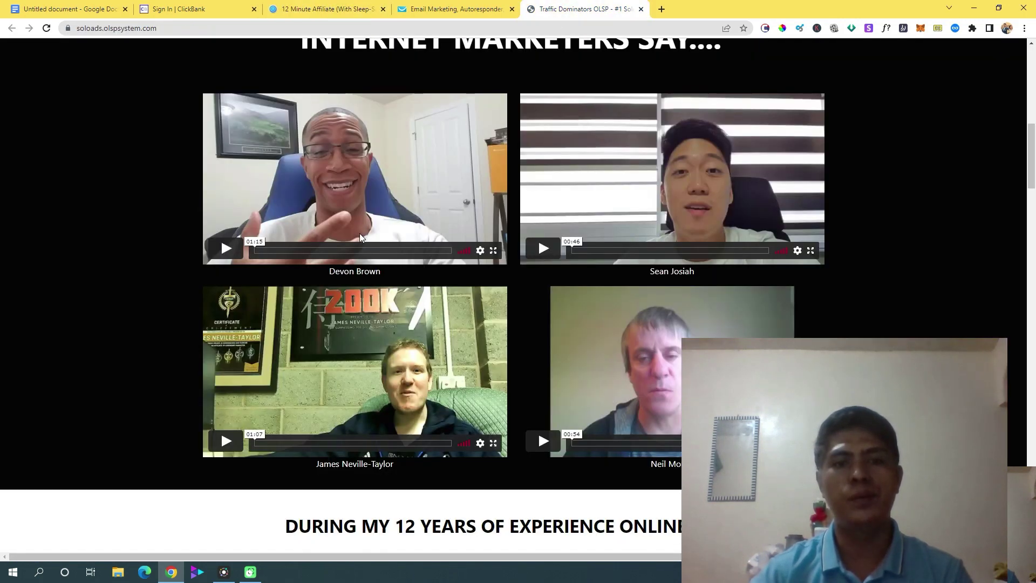
pyautogui.click(326, 9)
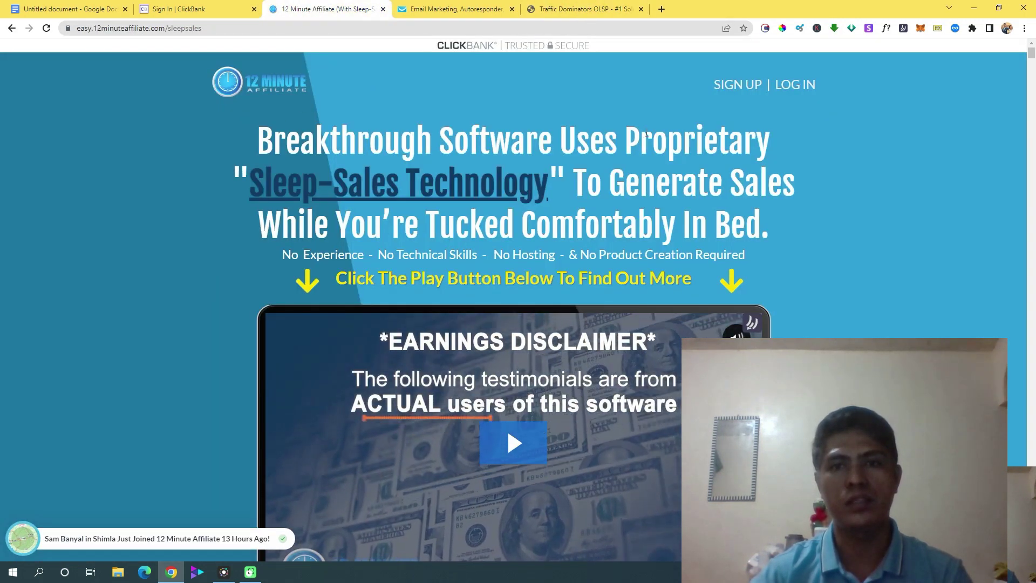
pyautogui.click(554, 6)
# - Examine the solo ad click packages in the Pricing section, especially the 100, 200 and 500 click offers and their prices
pyautogui.scroll(-1, 987, 169)
pyautogui.moveTo(1034, 198); pyautogui.dragTo(1034, 161)
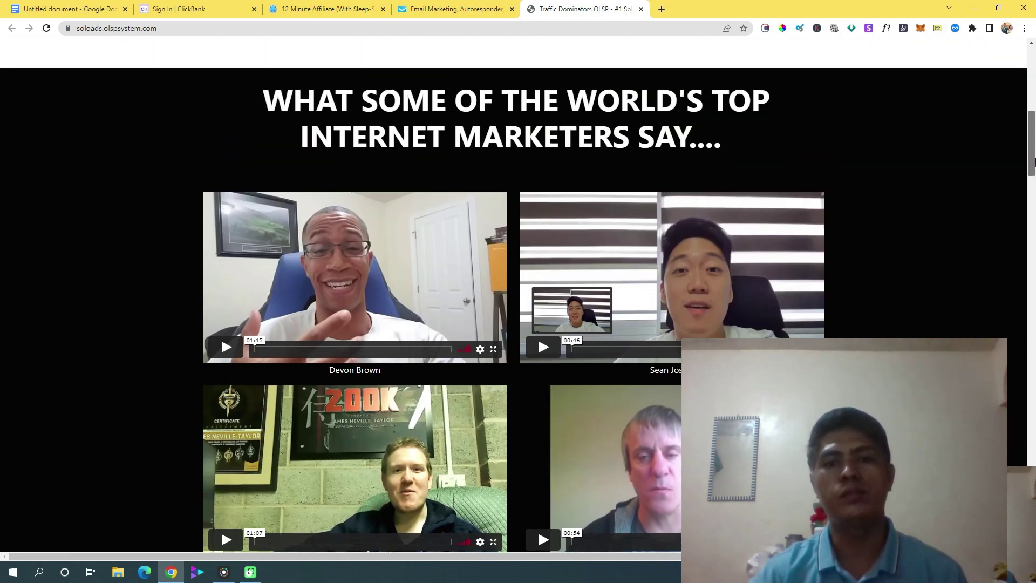
pyautogui.moveTo(1034, 161); pyautogui.dragTo(1008, 444)
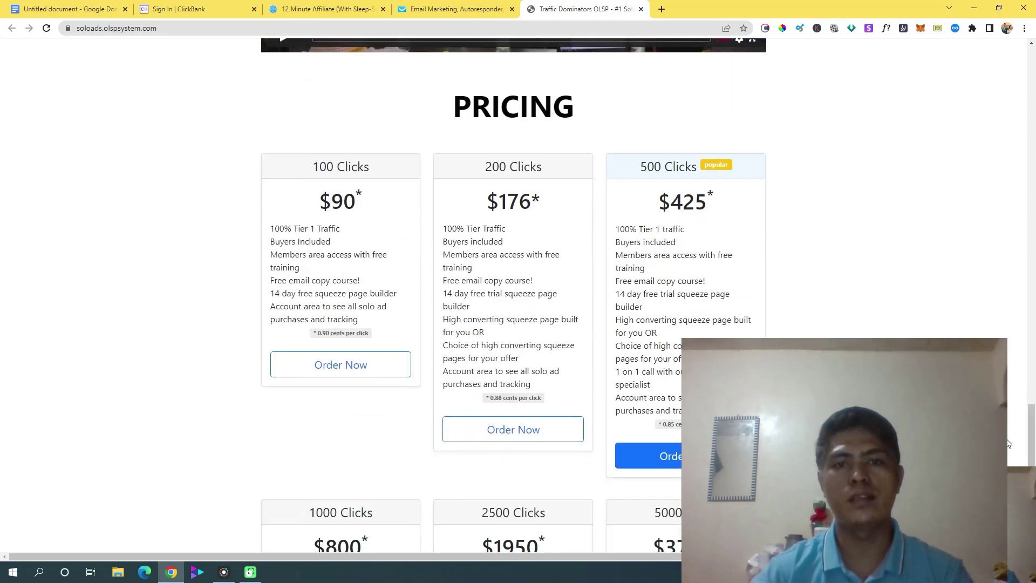
pyautogui.click(355, 238)
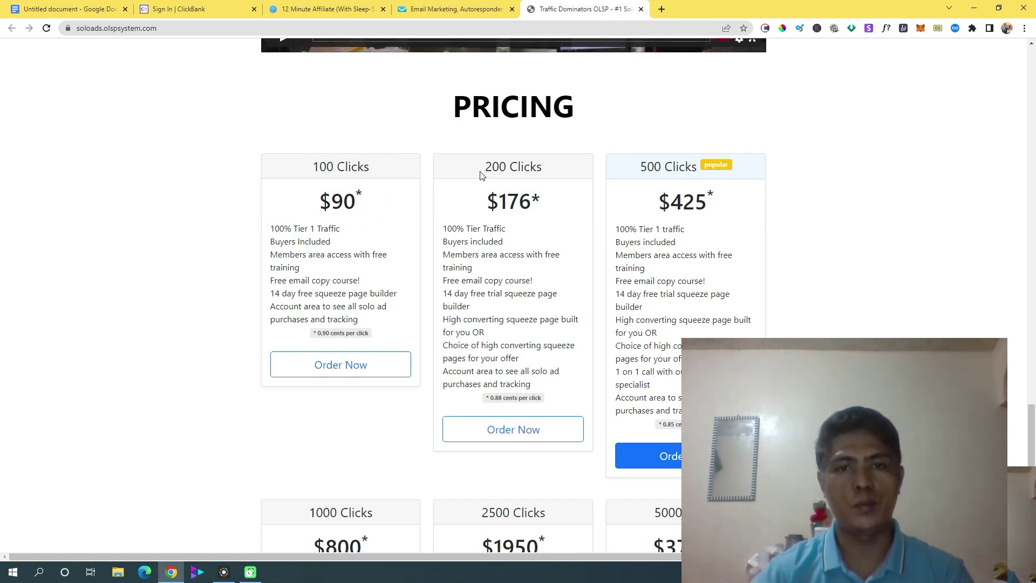
pyautogui.moveTo(485, 173); pyautogui.dragTo(562, 173)
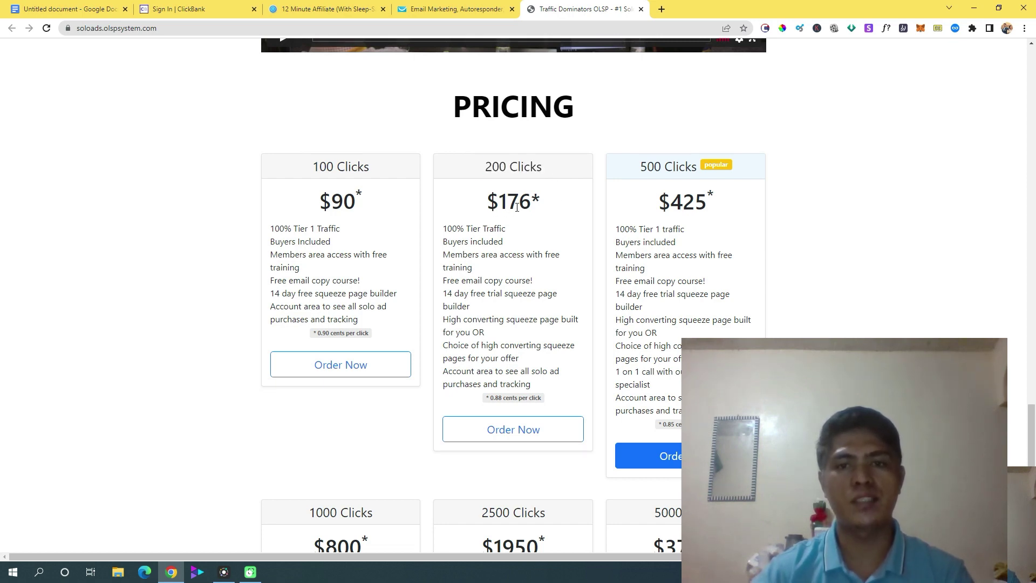
pyautogui.moveTo(646, 167); pyautogui.dragTo(734, 168)
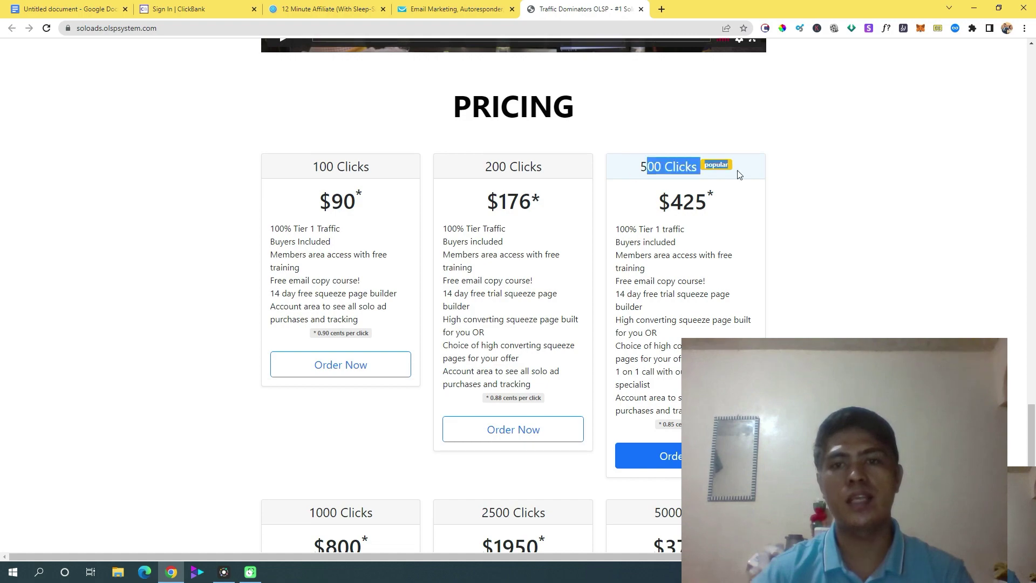
pyautogui.moveTo(652, 209); pyautogui.dragTo(726, 218)
pyautogui.moveTo(1031, 427)
pyautogui.mouseDown()
pyautogui.moveTo(1032, 443)
pyautogui.moveTo(1032, 404)
pyautogui.moveTo(1032, 426)
pyautogui.mouseUp()
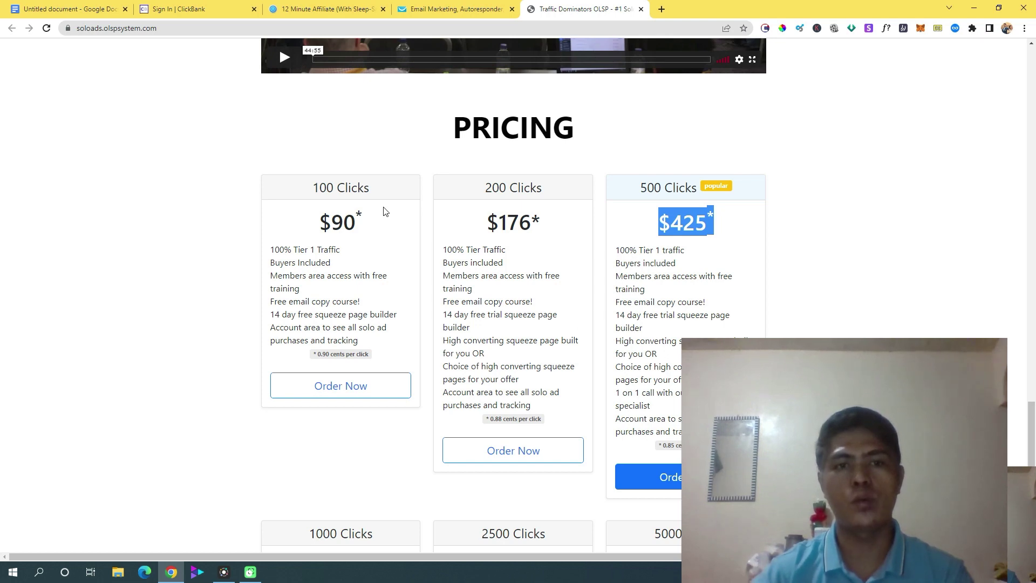
pyautogui.moveTo(1031, 428); pyautogui.dragTo(1033, 458)
pyautogui.scroll(5, 466, 253)
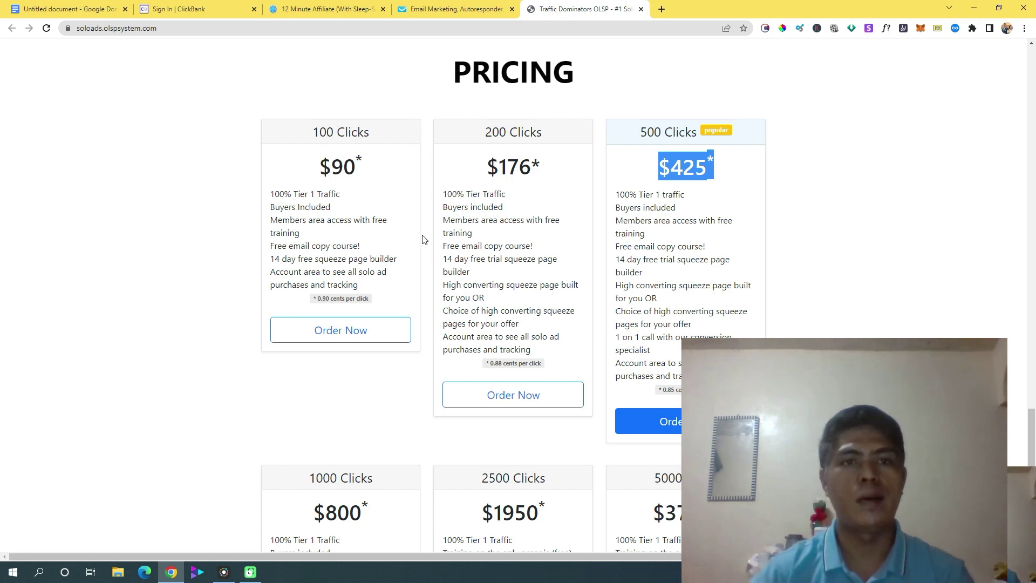
# - Return to the planning document and copy the opt-in page link under the Landing page/optin page heading
pyautogui.click(310, 9)
pyautogui.click(67, 9)
pyautogui.scroll(-5, 625, 324)
pyautogui.scroll(-8, 625, 323)
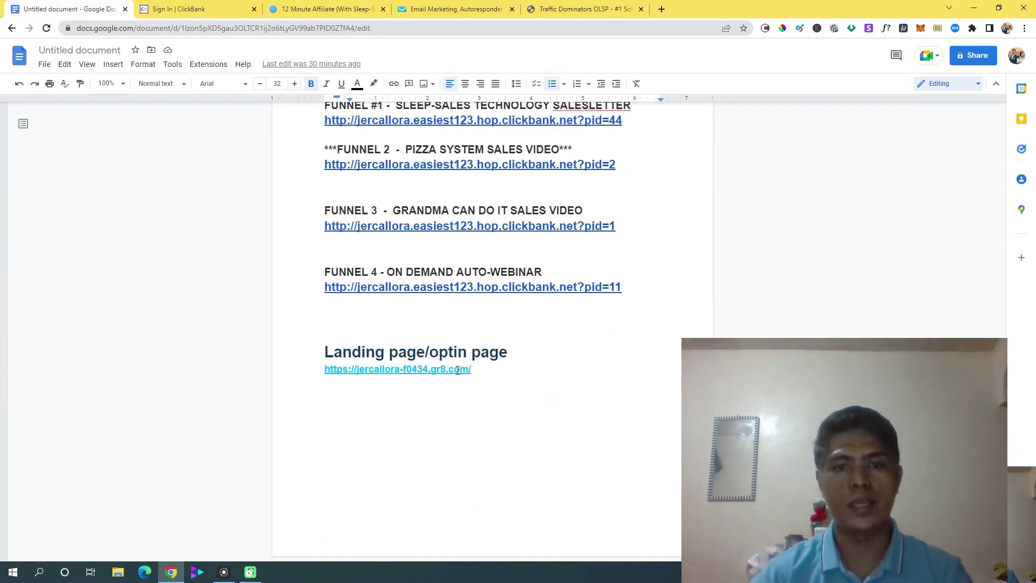
pyautogui.moveTo(481, 366); pyautogui.dragTo(323, 369)
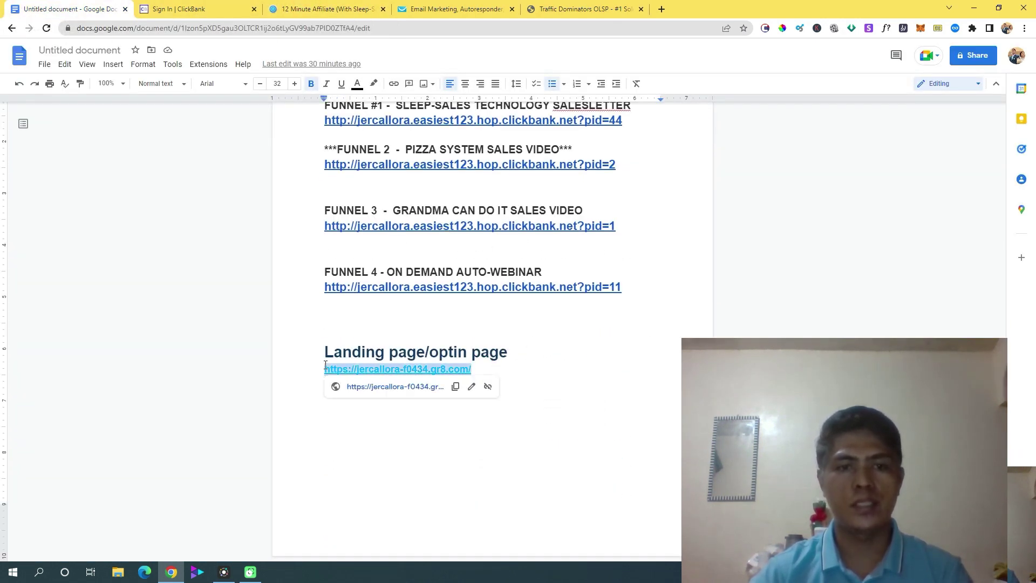
pyautogui.click(358, 317)
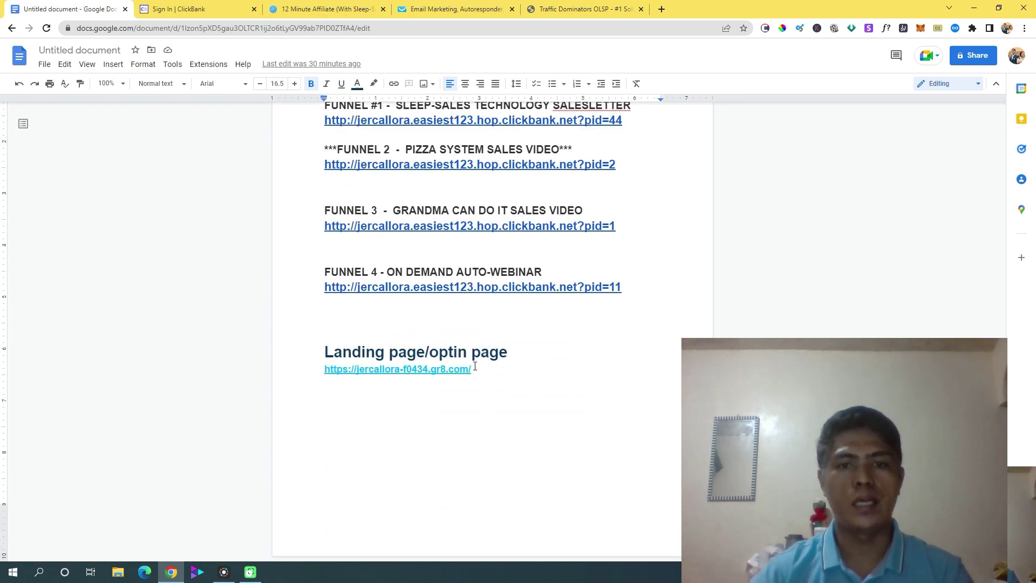
pyautogui.moveTo(487, 370); pyautogui.dragTo(324, 369)
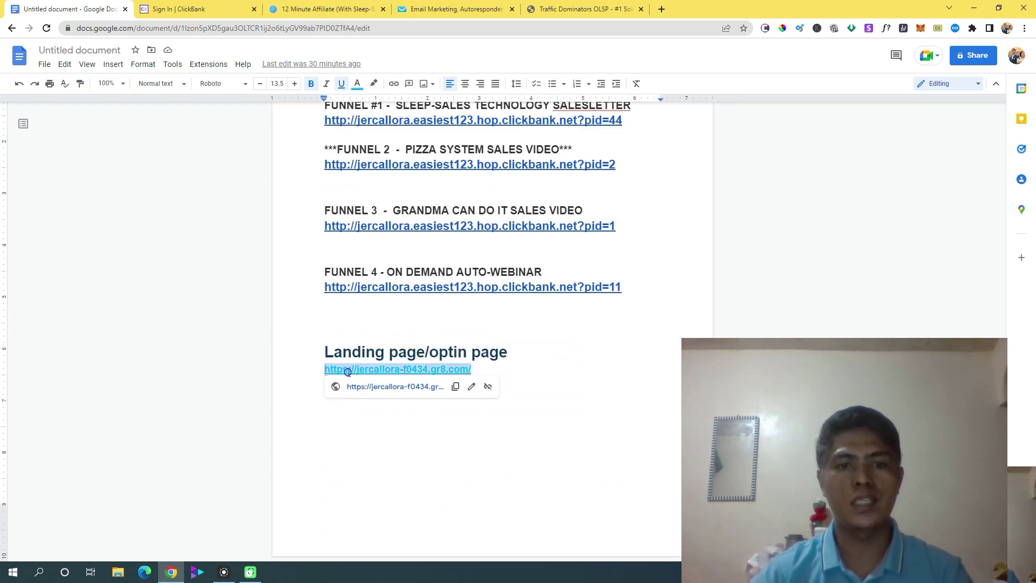
pyautogui.rightClick(348, 371)
pyautogui.click(386, 253)
# - Review the 12 minute affiliate system funnel links and place the cursor on the blank line below the Funnel 3 link
pyautogui.click(523, 339)
pyautogui.scroll(2, 541, 386)
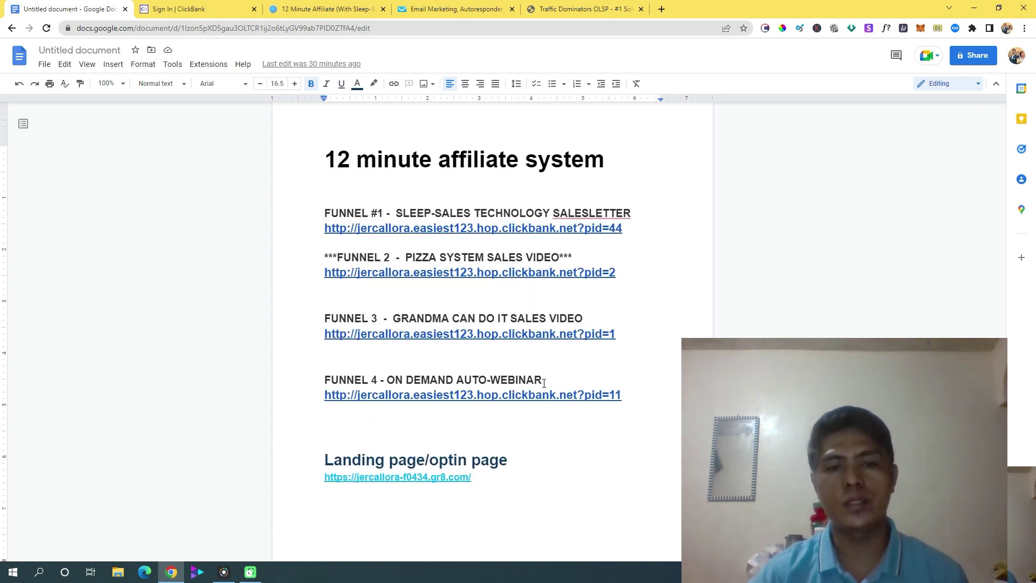
pyautogui.click(468, 351)
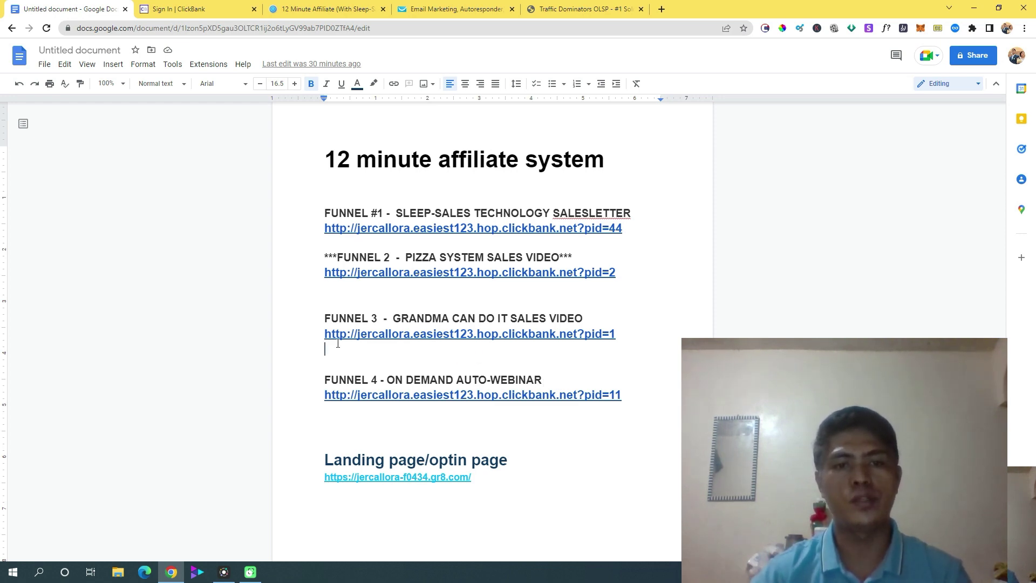
# - Copy the opt-in page link under the Landing page/optin page heading
pyautogui.scroll(-1, 398, 413)
pyautogui.moveTo(477, 422); pyautogui.dragTo(324, 423)
pyautogui.rightClick(345, 424)
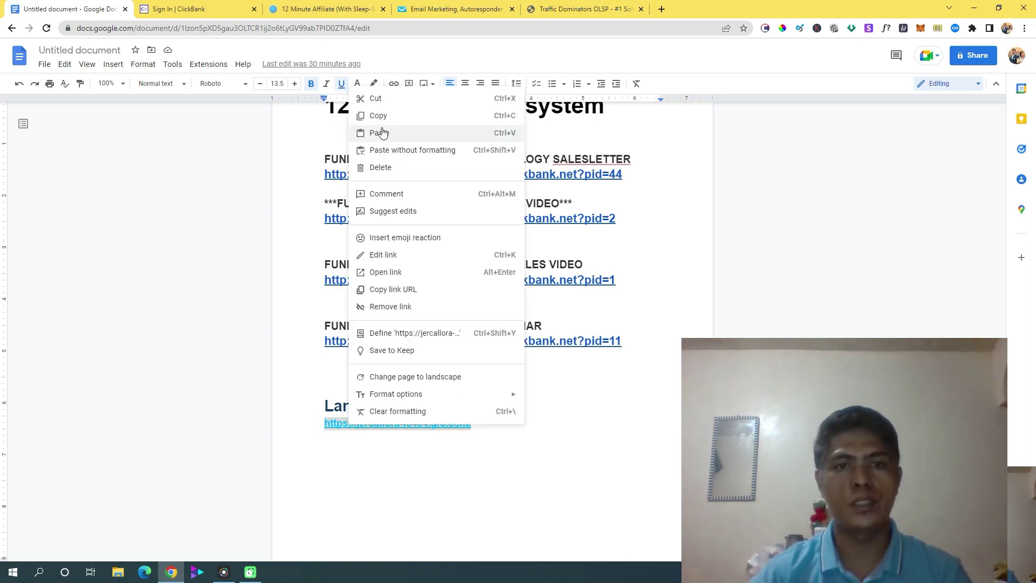
pyautogui.click(394, 116)
# - Switch to the solo ads page and examine the features of the click packages in the Pricing section
pyautogui.click(580, 8)
pyautogui.scroll(-1, 624, 250)
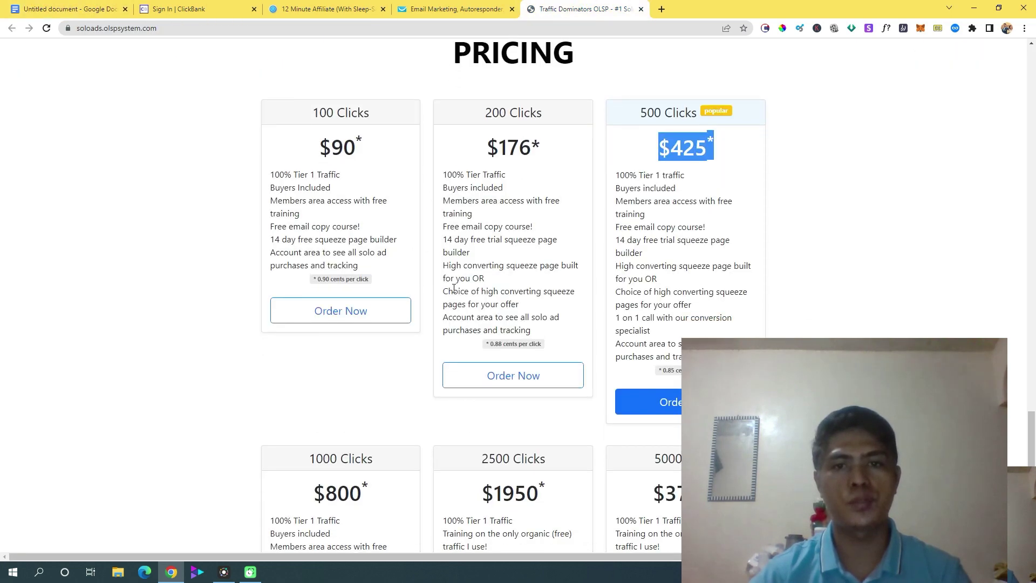
pyautogui.scroll(2, 468, 348)
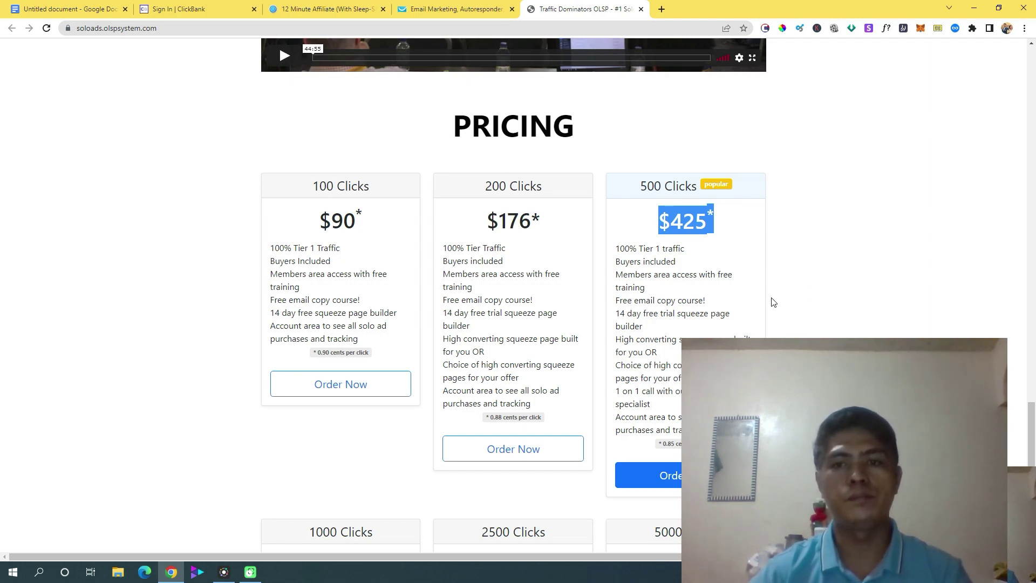
pyautogui.click(667, 292)
pyautogui.moveTo(440, 258); pyautogui.dragTo(513, 331)
pyautogui.click(546, 329)
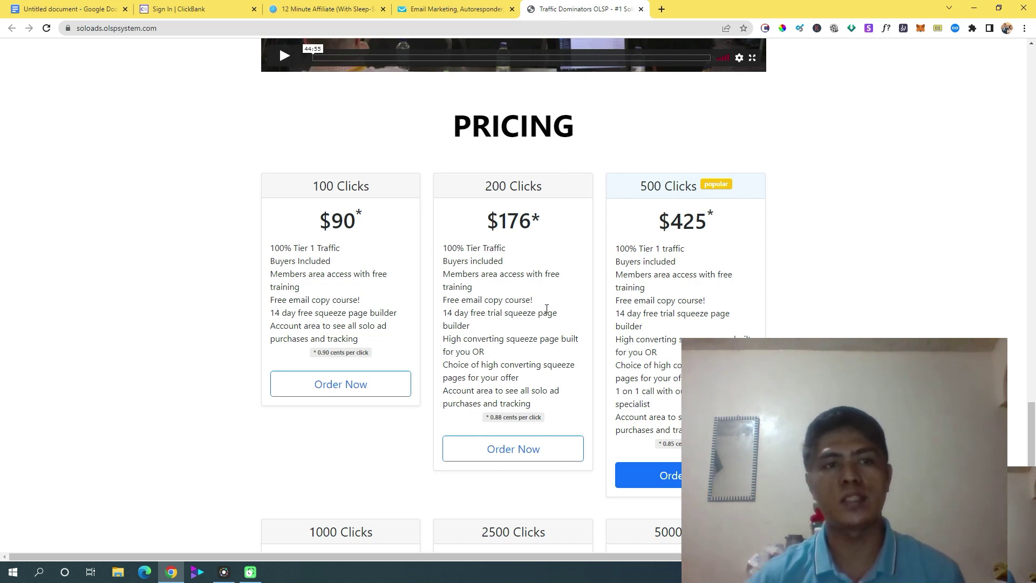
# - Copy the opt-in page link from the planning document and open it in a new browser tab
pyautogui.click(64, 9)
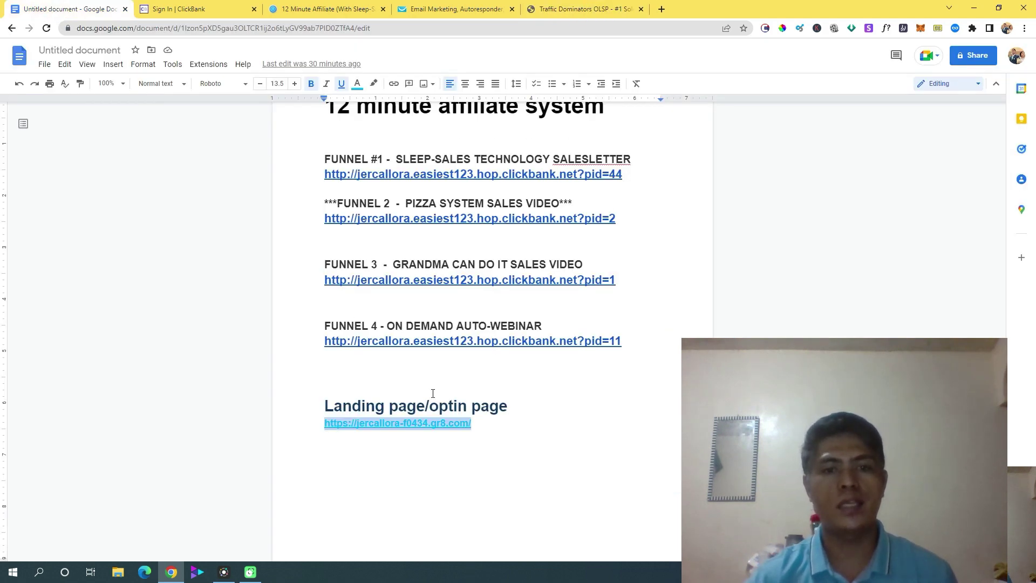
pyautogui.rightClick(421, 422)
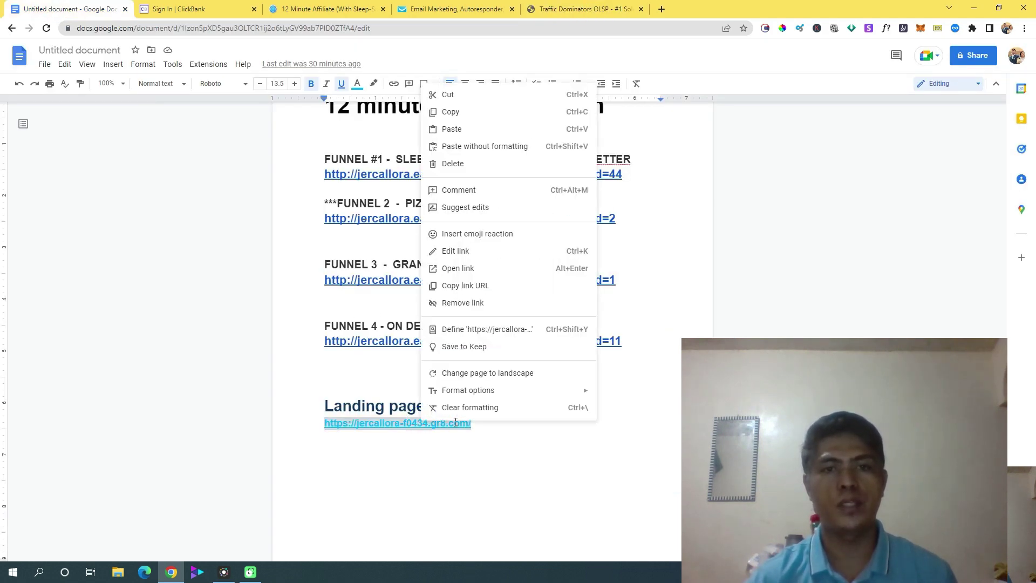
pyautogui.click(460, 111)
pyautogui.click(582, 9)
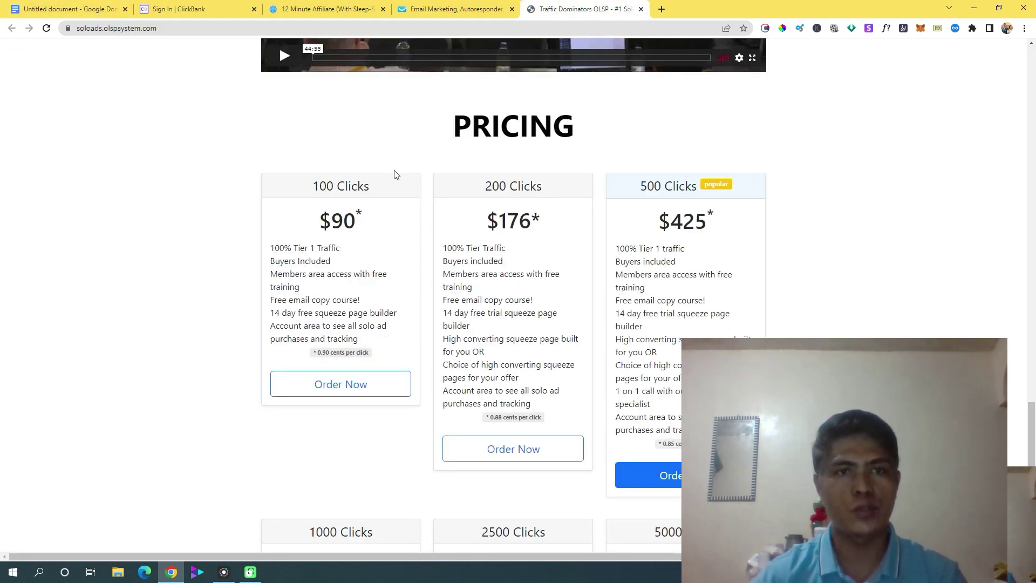
pyautogui.click(198, 8)
pyautogui.click(70, 8)
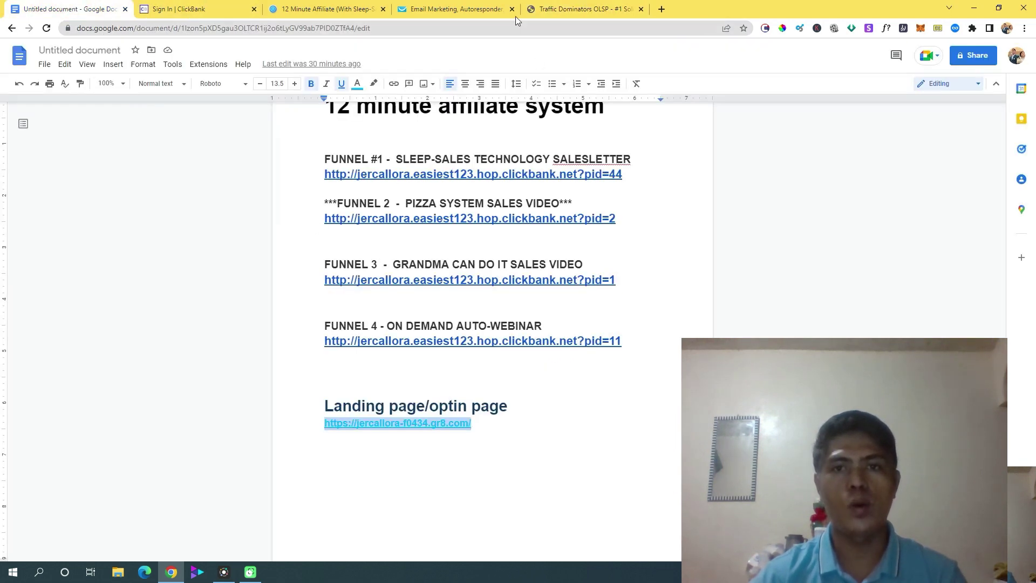
pyautogui.click(583, 9)
pyautogui.click(661, 9)
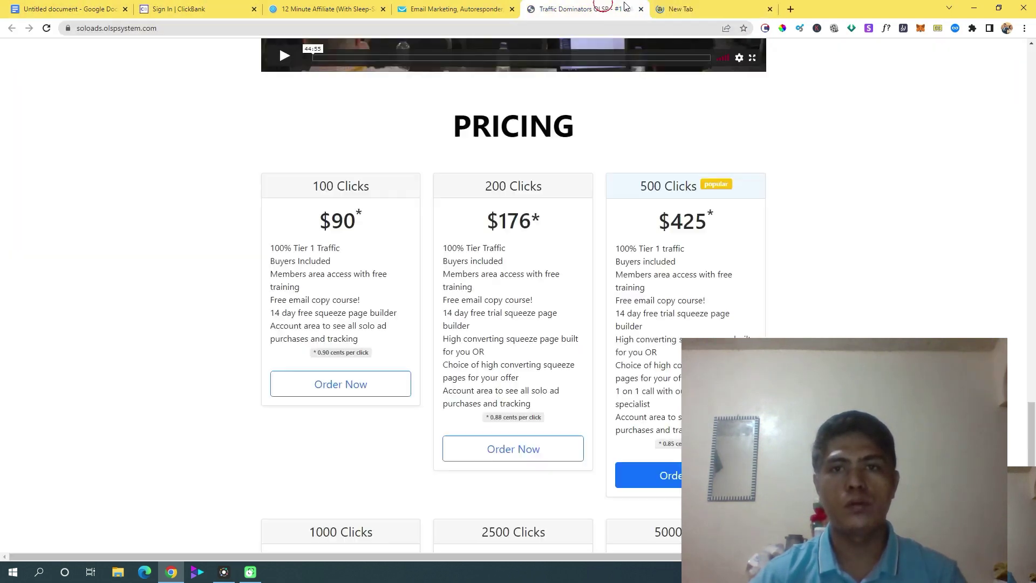
pyautogui.click(648, 27)
pyautogui.hotkey('ctrl', 'v')
pyautogui.press('Return')
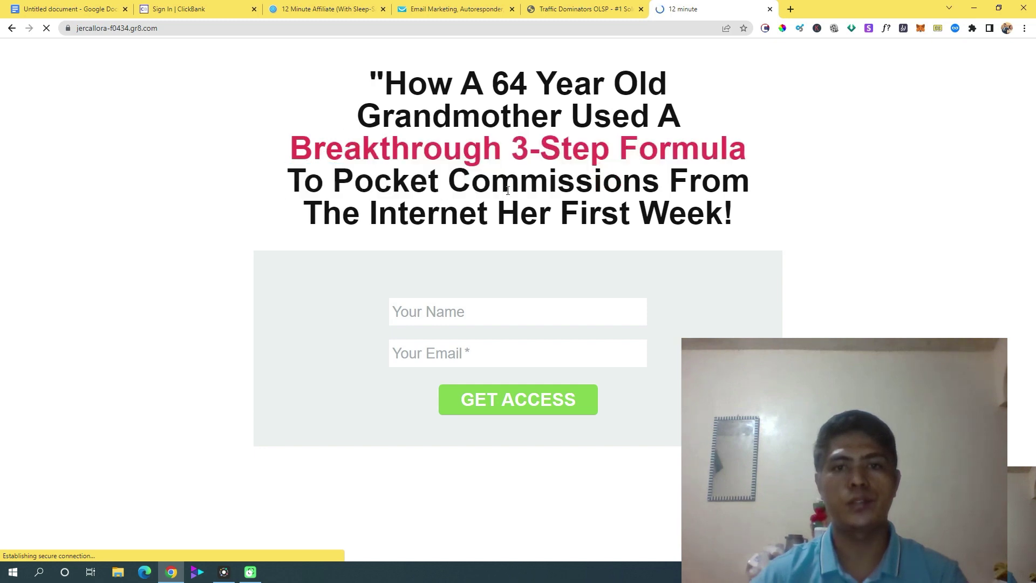
# - Examine the opt-in page's headline about the 3-step formula and its name and email fields
pyautogui.moveTo(381, 186); pyautogui.dragTo(582, 213)
pyautogui.click(715, 208)
pyautogui.click(491, 316)
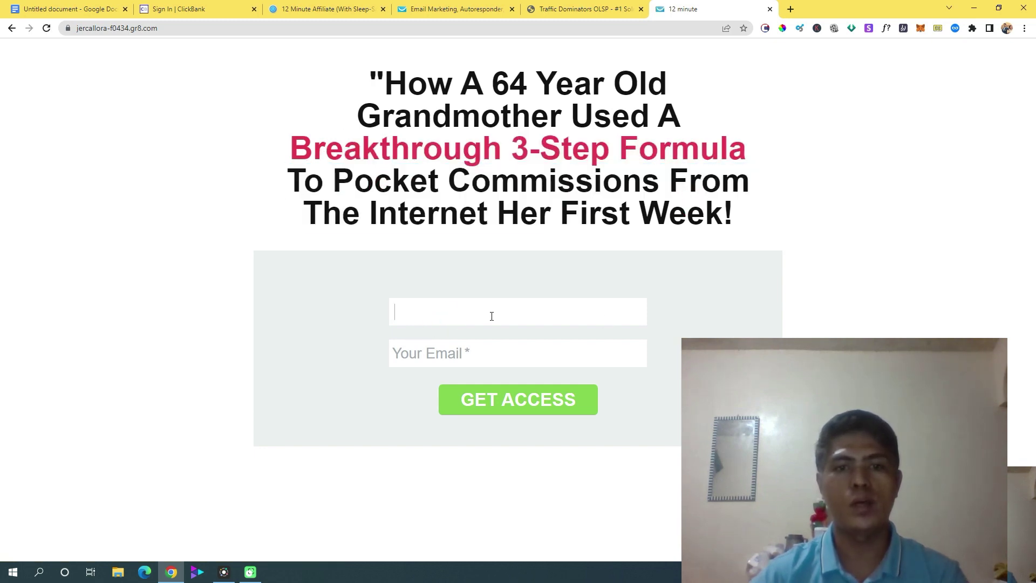
pyautogui.moveTo(448, 186); pyautogui.dragTo(408, 189)
pyautogui.click(631, 202)
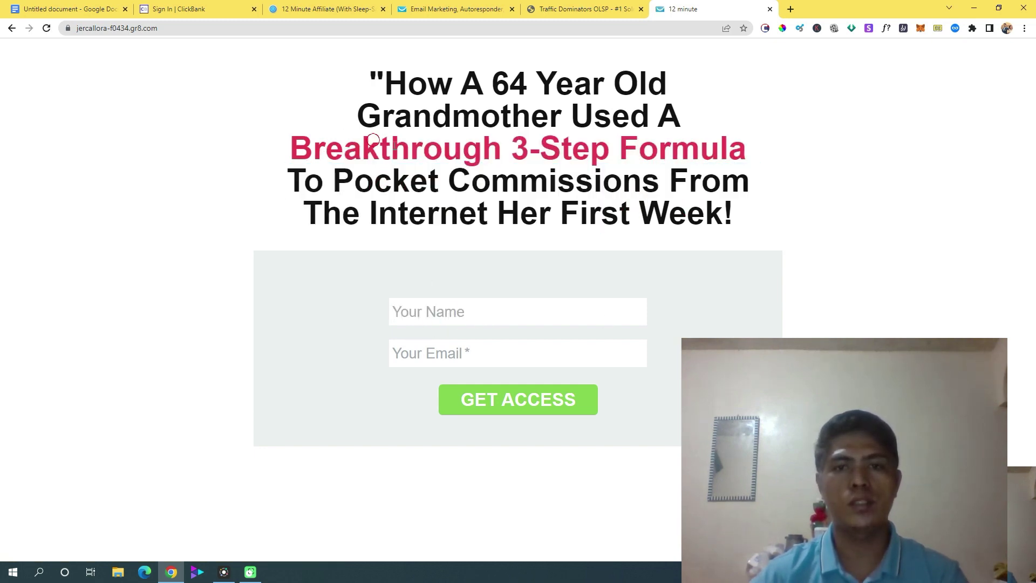
pyautogui.click(419, 299)
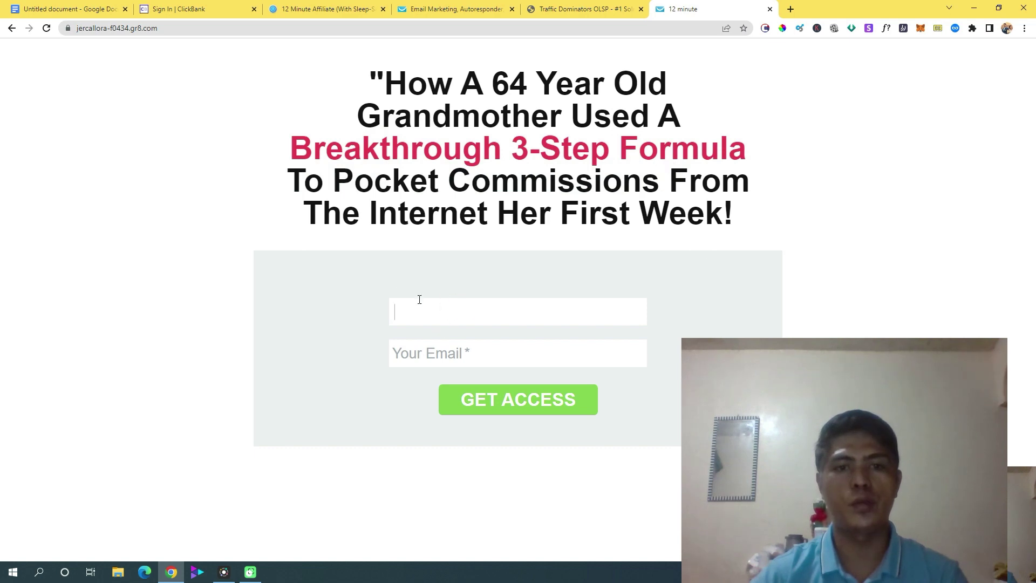
pyautogui.click(467, 360)
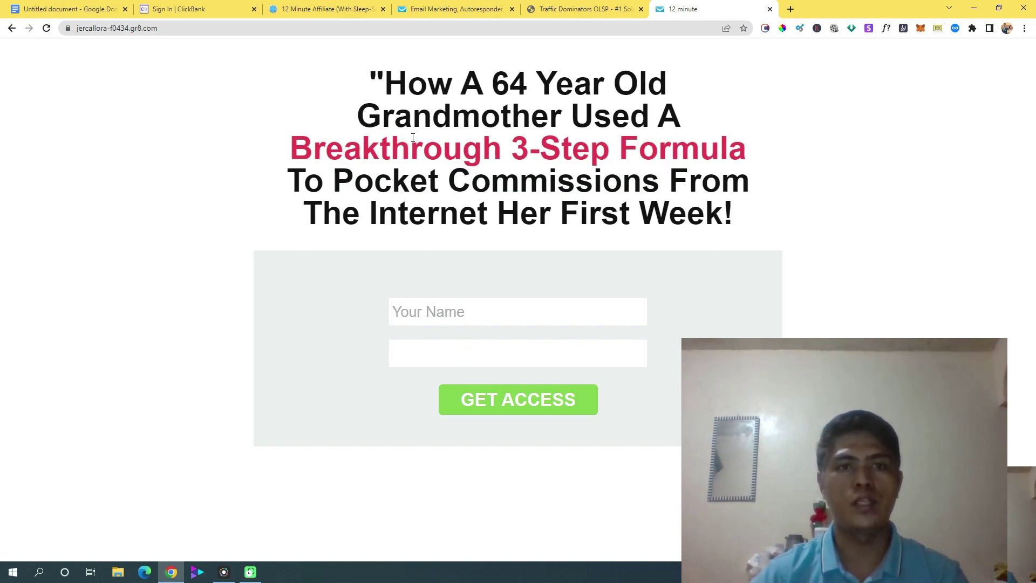
# - Switch to GetResponse and review the contact lists, including the 12 Minute AS and 12 minute lists
pyautogui.click(322, 10)
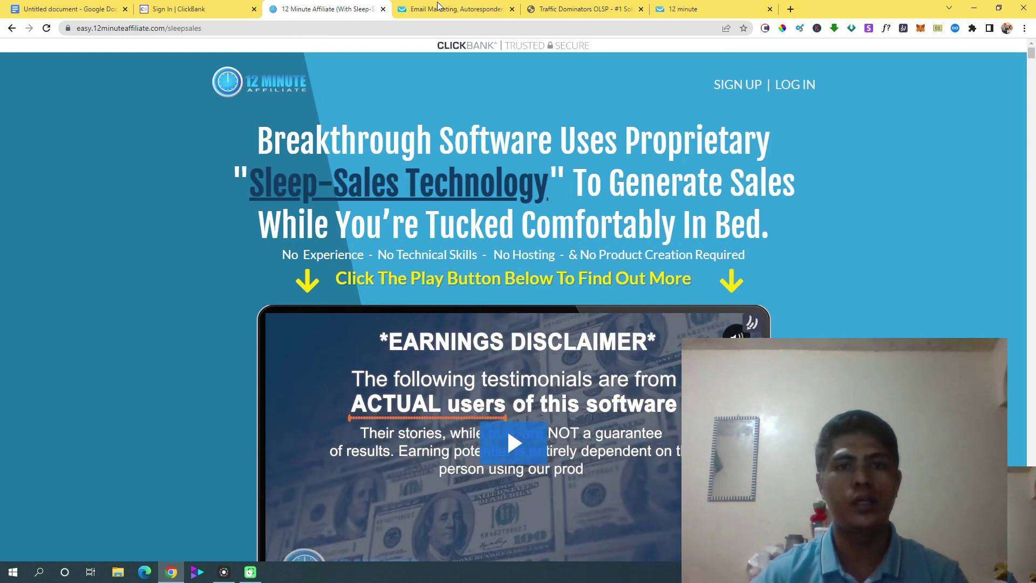
pyautogui.hotkey('ctrl', 'Tab')
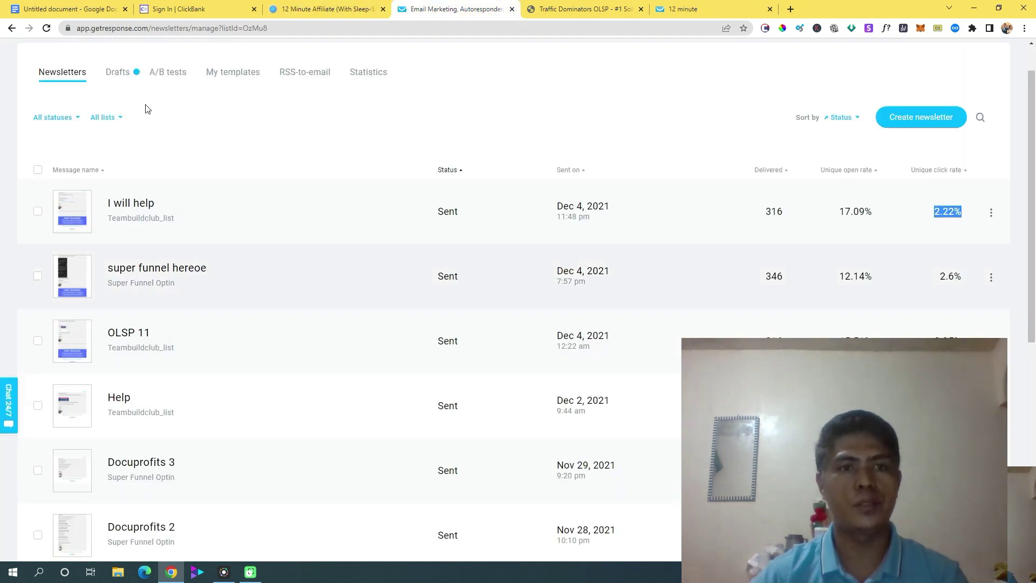
pyautogui.scroll(1, 147, 109)
pyautogui.click(138, 55)
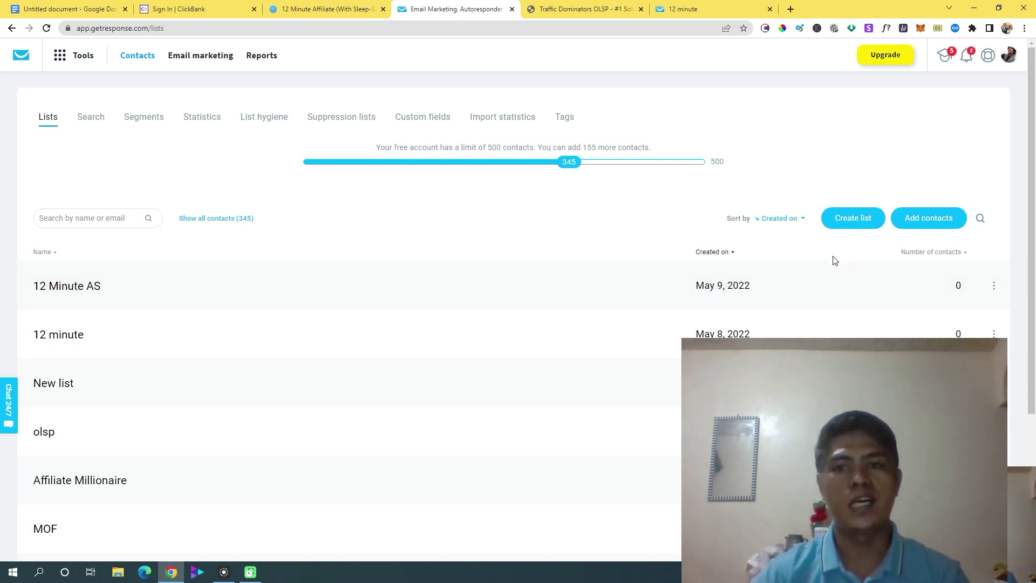
pyautogui.scroll(-2, 969, 269)
pyautogui.scroll(2, 643, 282)
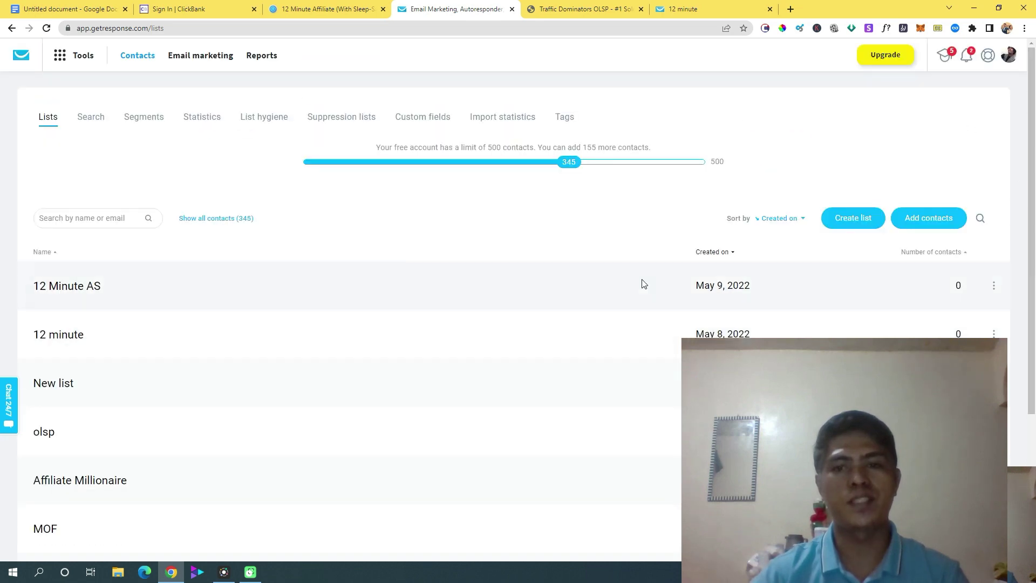
# - Compare the opt-in page, the GetResponse contact lists and the solo ads page that sends traffic to the opt-in link
pyautogui.click(686, 12)
pyautogui.click(588, 8)
pyautogui.click(684, 9)
pyautogui.click(601, 8)
pyautogui.click(684, 9)
pyautogui.click(585, 8)
pyautogui.click(458, 9)
pyautogui.click(572, 9)
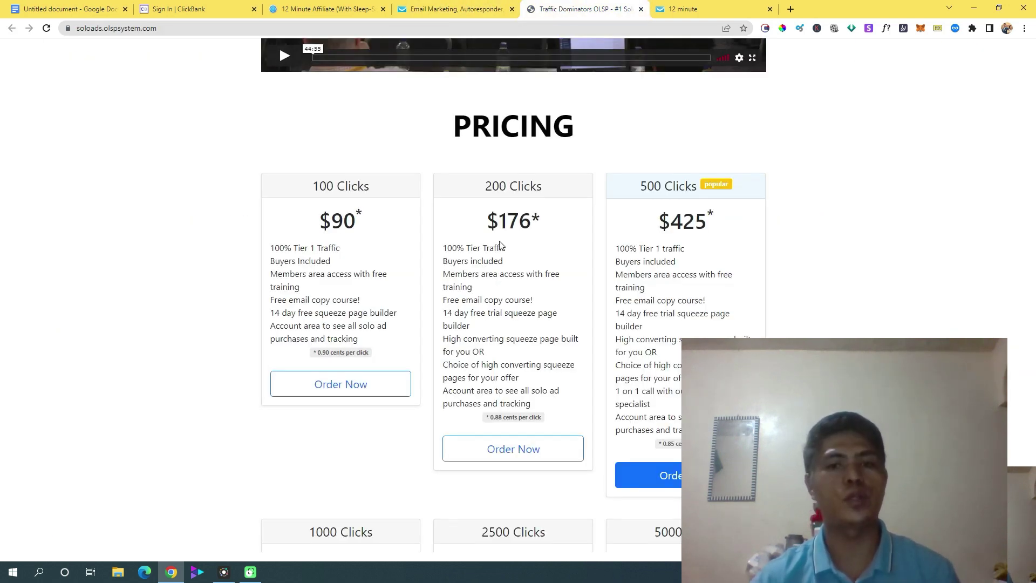
# - Review the solo ad click packages in the Pricing section, from 100 clicks up to the 1000 click offer
pyautogui.scroll(1, 539, 302)
pyautogui.moveTo(1031, 422); pyautogui.dragTo(1033, 435)
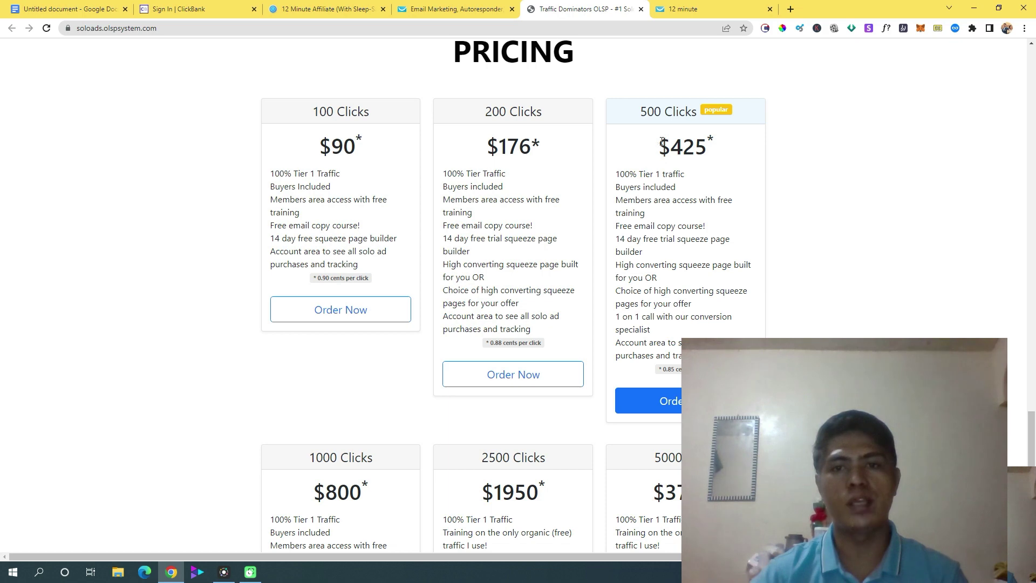
pyautogui.scroll(-1, 371, 438)
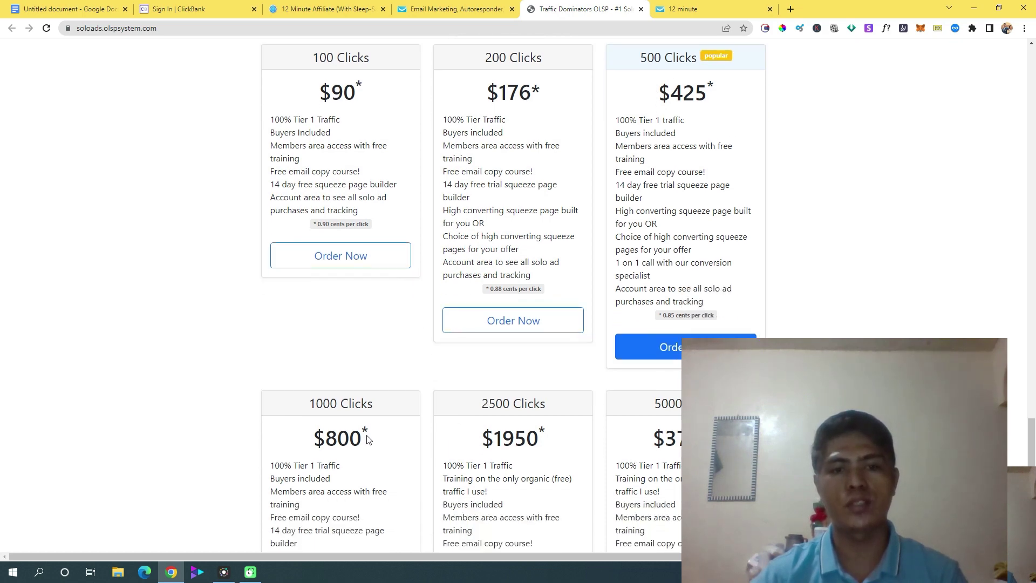
pyautogui.scroll(2, 550, 405)
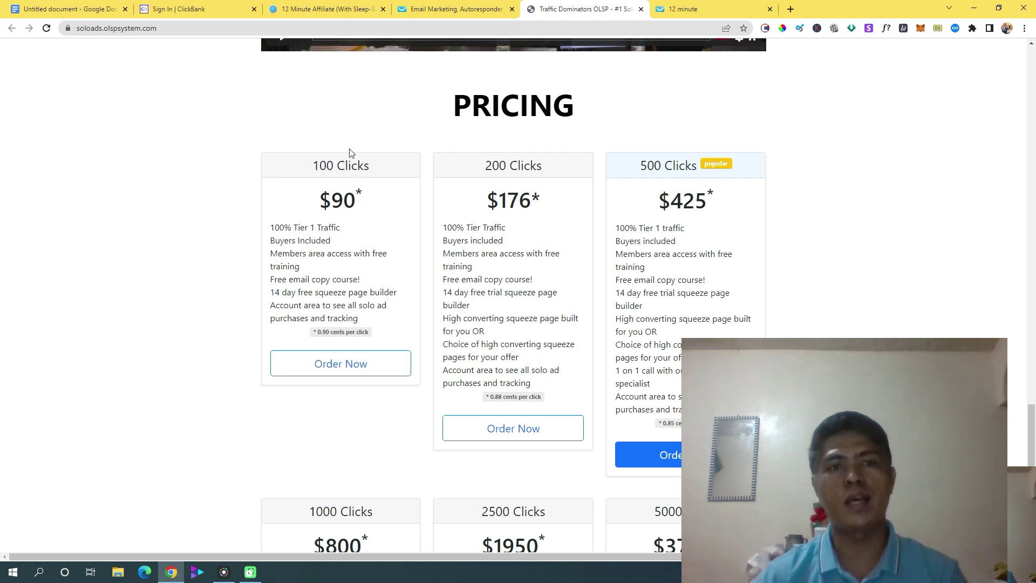
# - Return to the 12 Minute Affiliate sales page and review its video, trial offer and three simple steps section
pyautogui.click(215, 13)
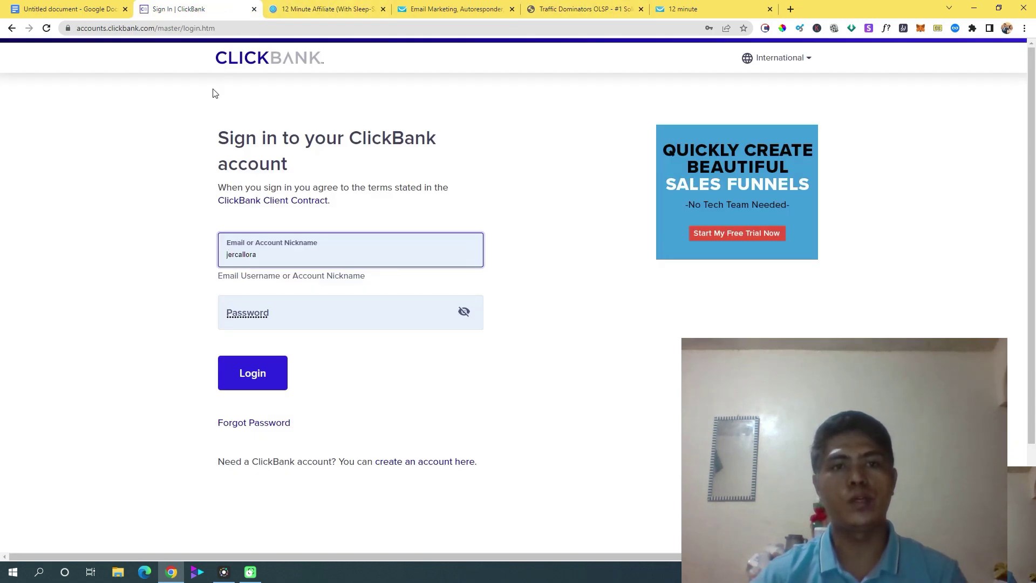
pyautogui.click(278, 7)
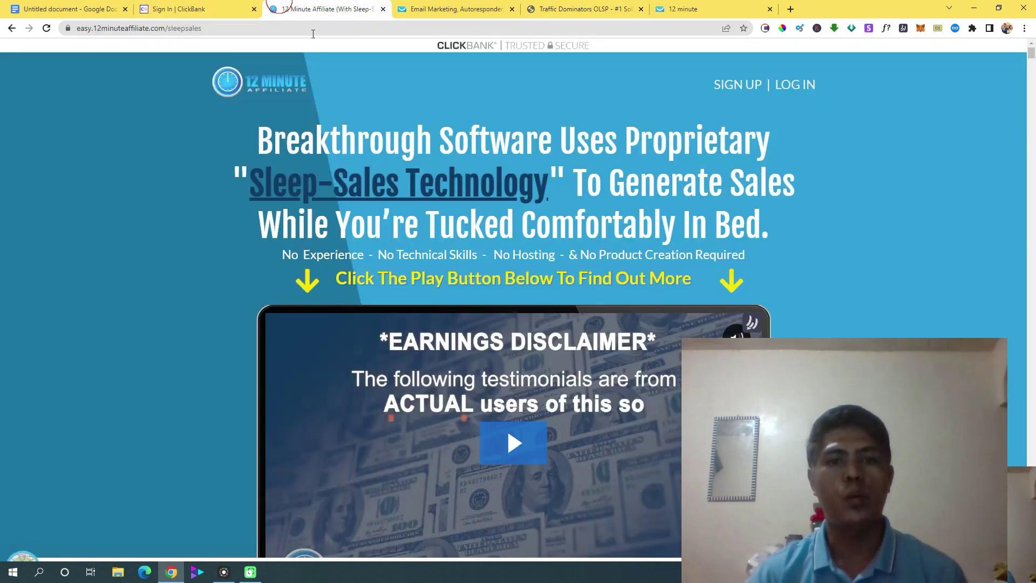
pyautogui.scroll(-3, 204, 309)
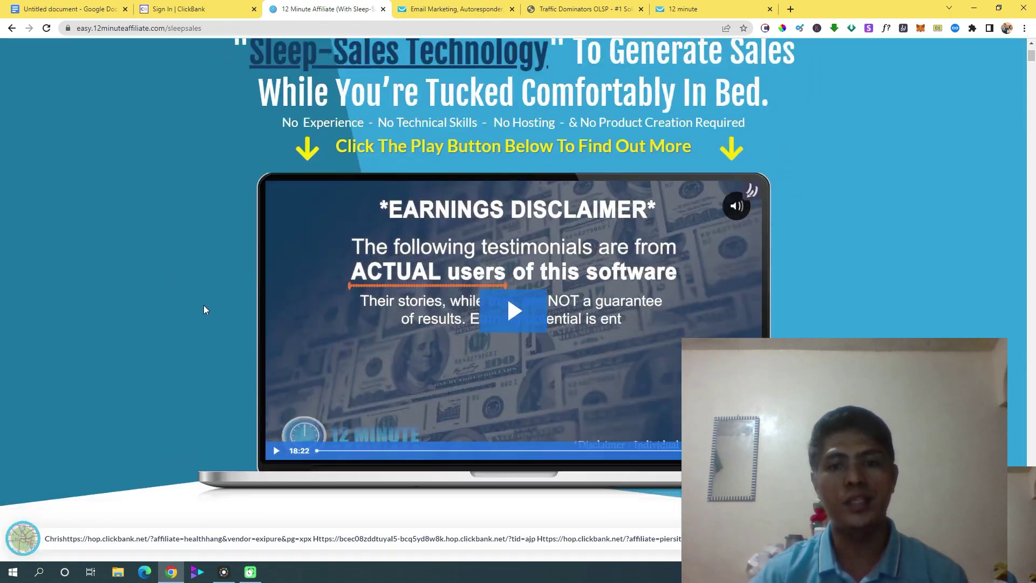
pyautogui.scroll(-10, 204, 309)
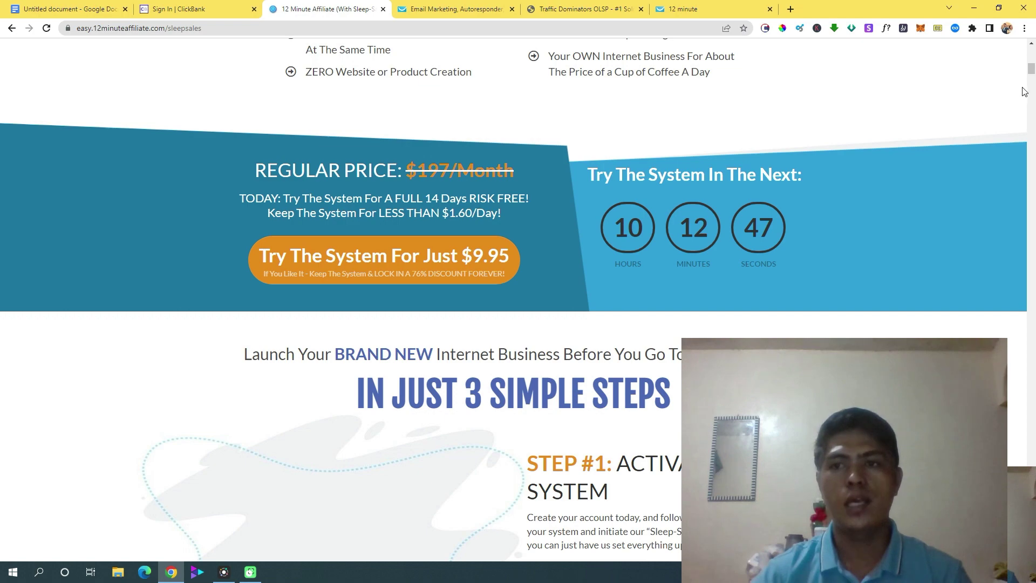
pyautogui.moveTo(1031, 68); pyautogui.dragTo(1030, 48)
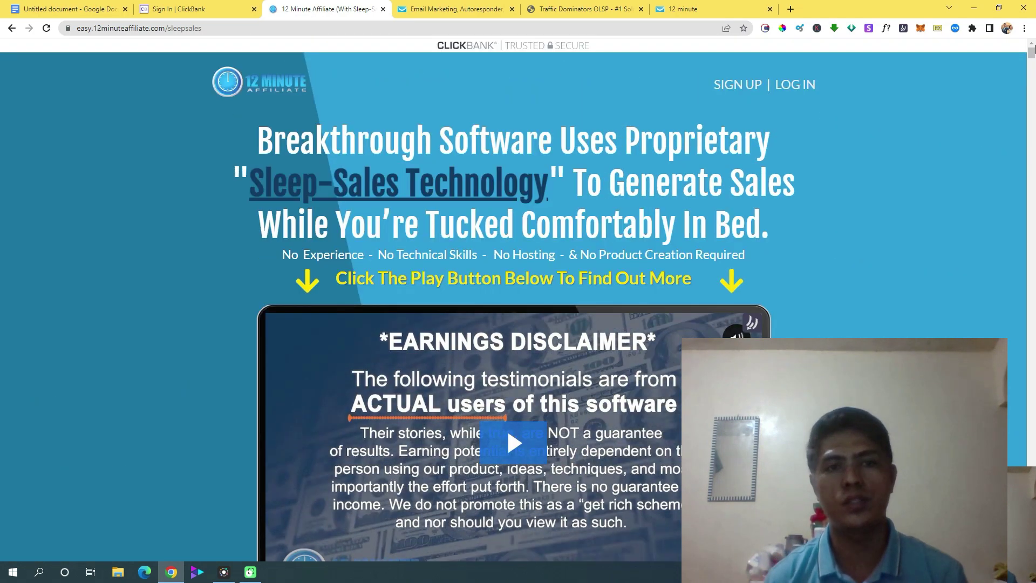